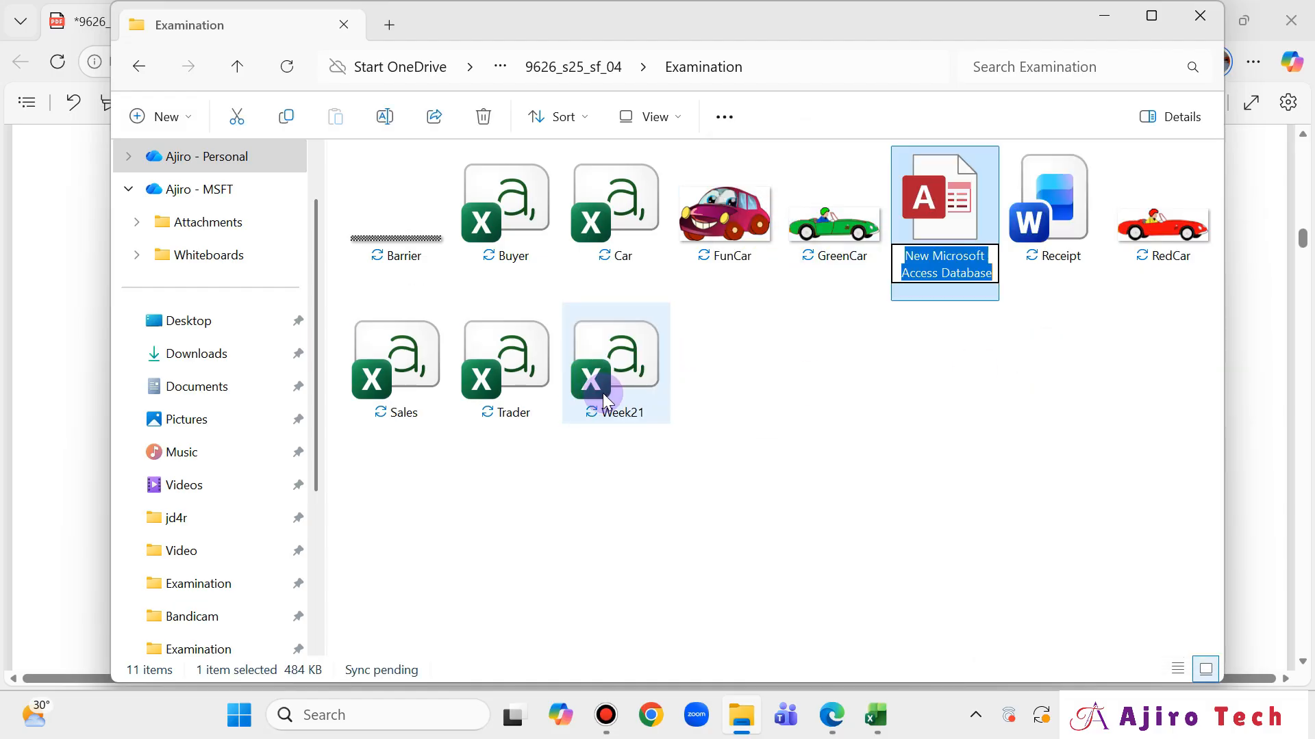
Name the new Access database Week21_AN017_2025 and open it with its content enabled
{"action": "right_click", "coordinate": [917, 263]}
{"action": "left_click", "coordinate": [742, 355]}
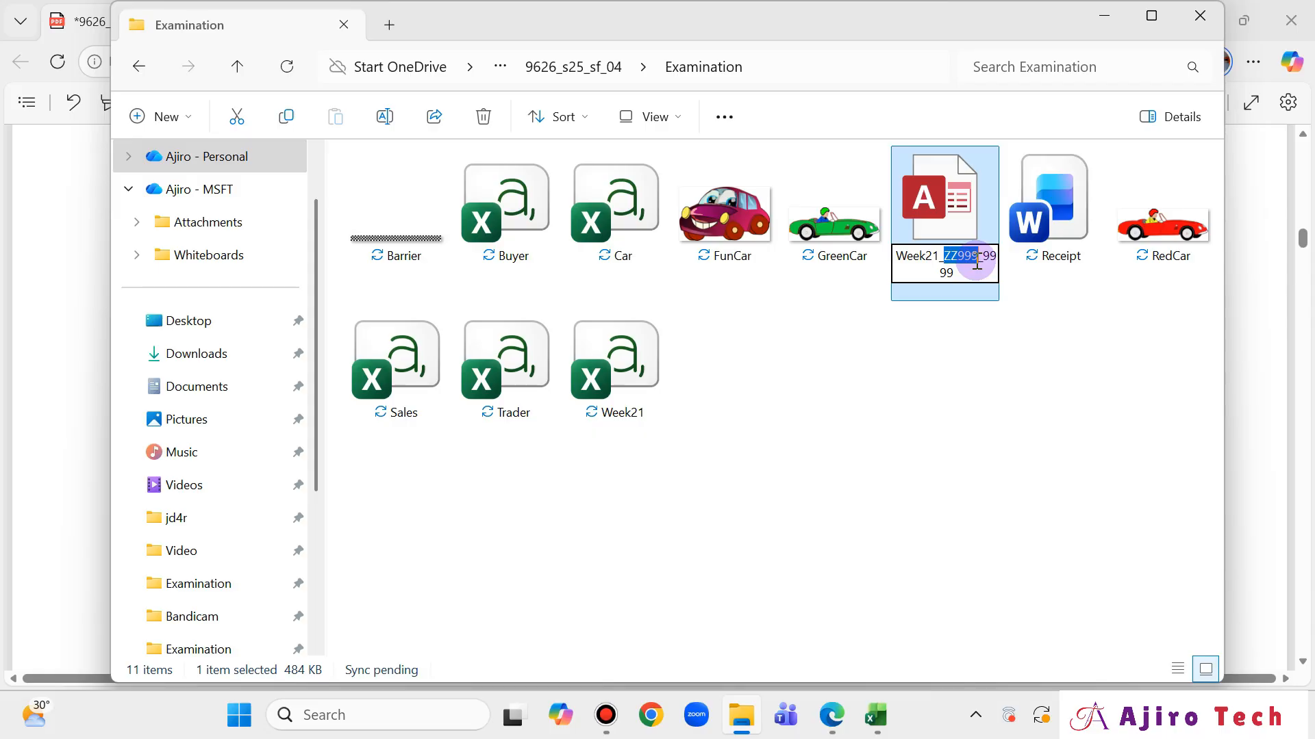
{"action": "type", "text": "AN017_2025"}
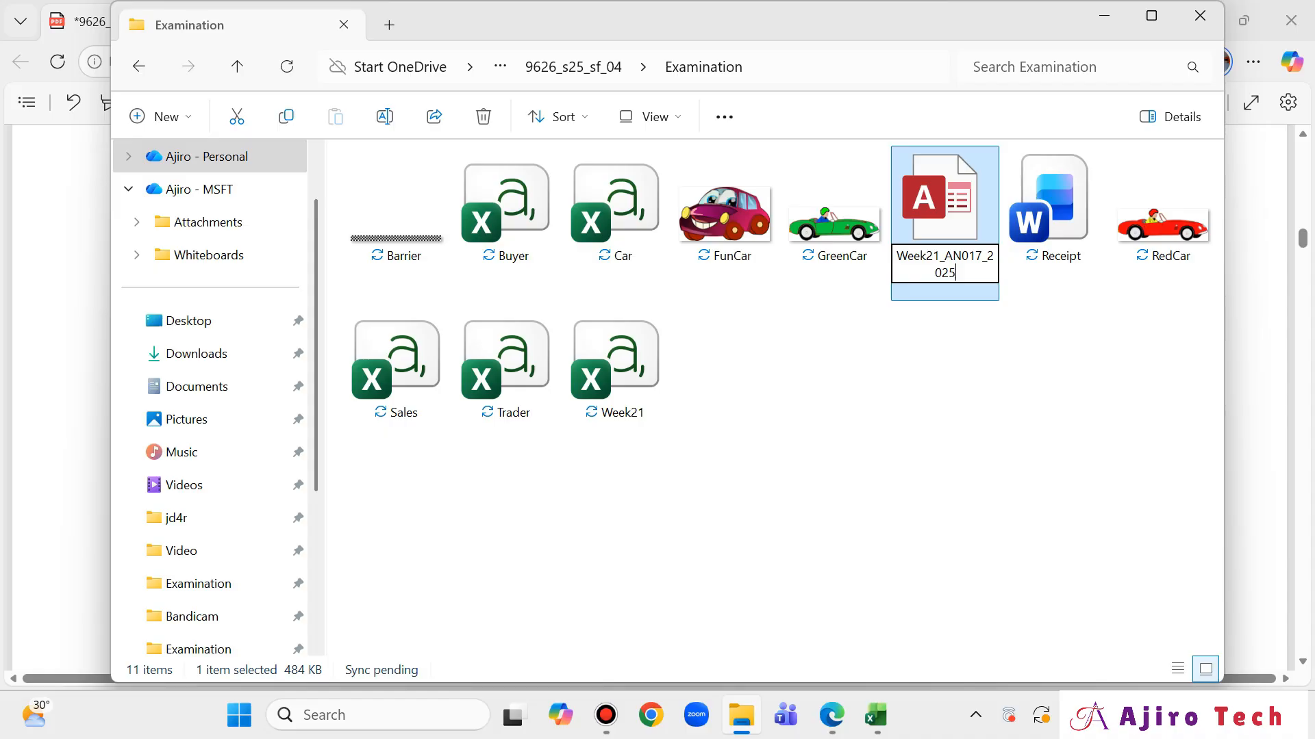
{"action": "key", "text": "Return"}
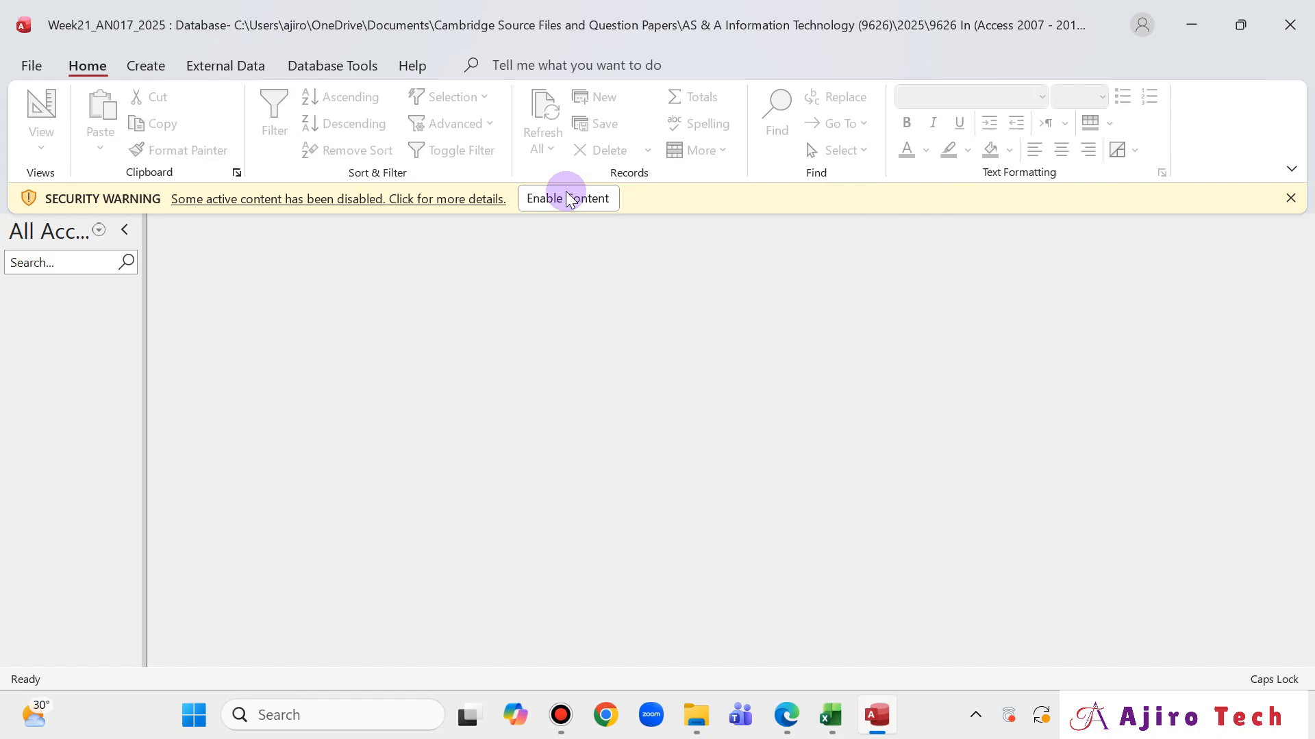
{"action": "left_click", "coordinate": [566, 205]}
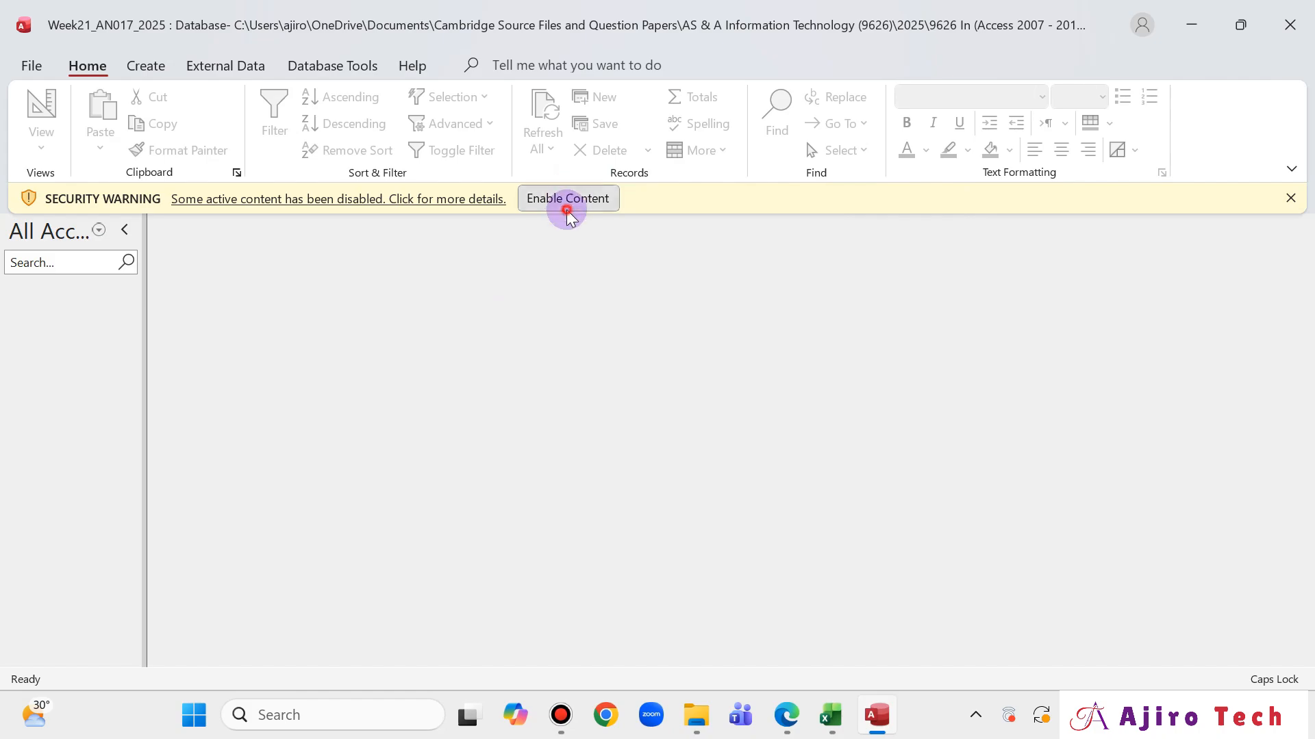
Begin a text file import and browse to the Examination folder of the 9626 Information Technology May June 2025 source files
{"action": "left_click", "coordinate": [232, 66]}
{"action": "left_click", "coordinate": [54, 122]}
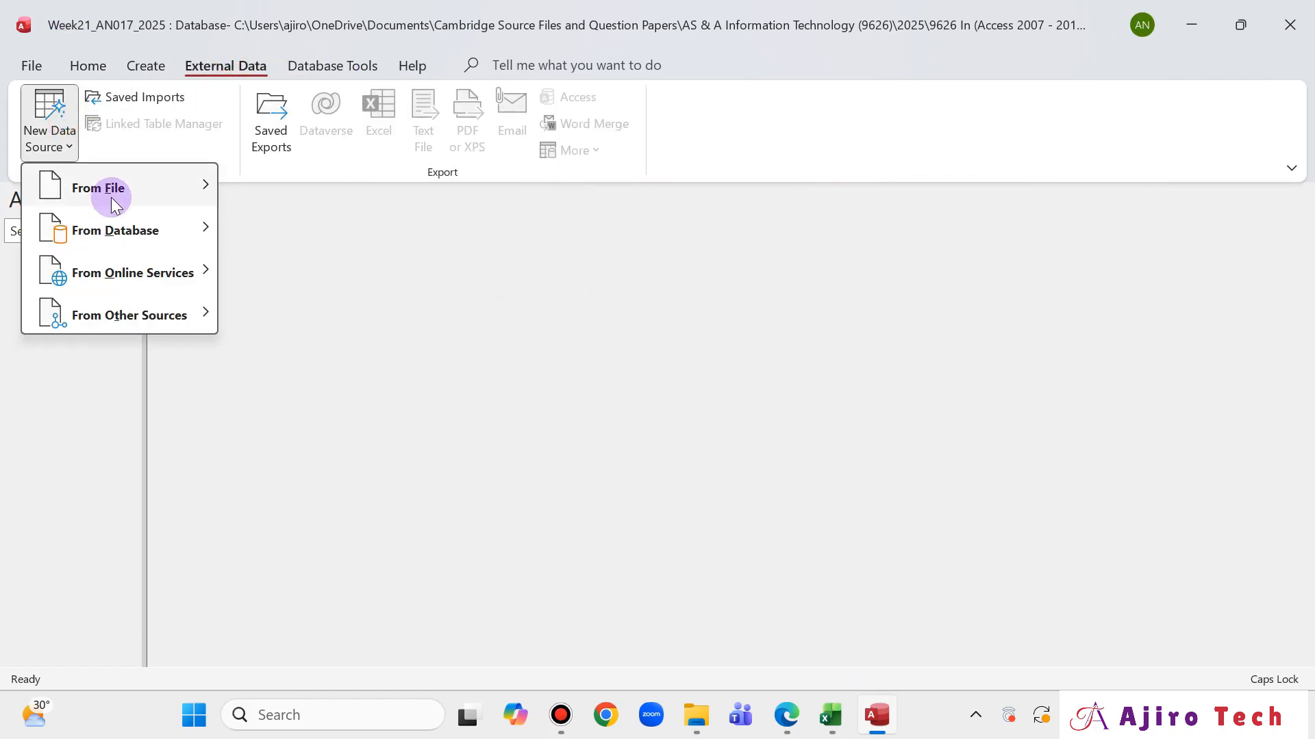
{"action": "mouse_move", "coordinate": [158, 178]}
{"action": "left_click", "coordinate": [328, 322]}
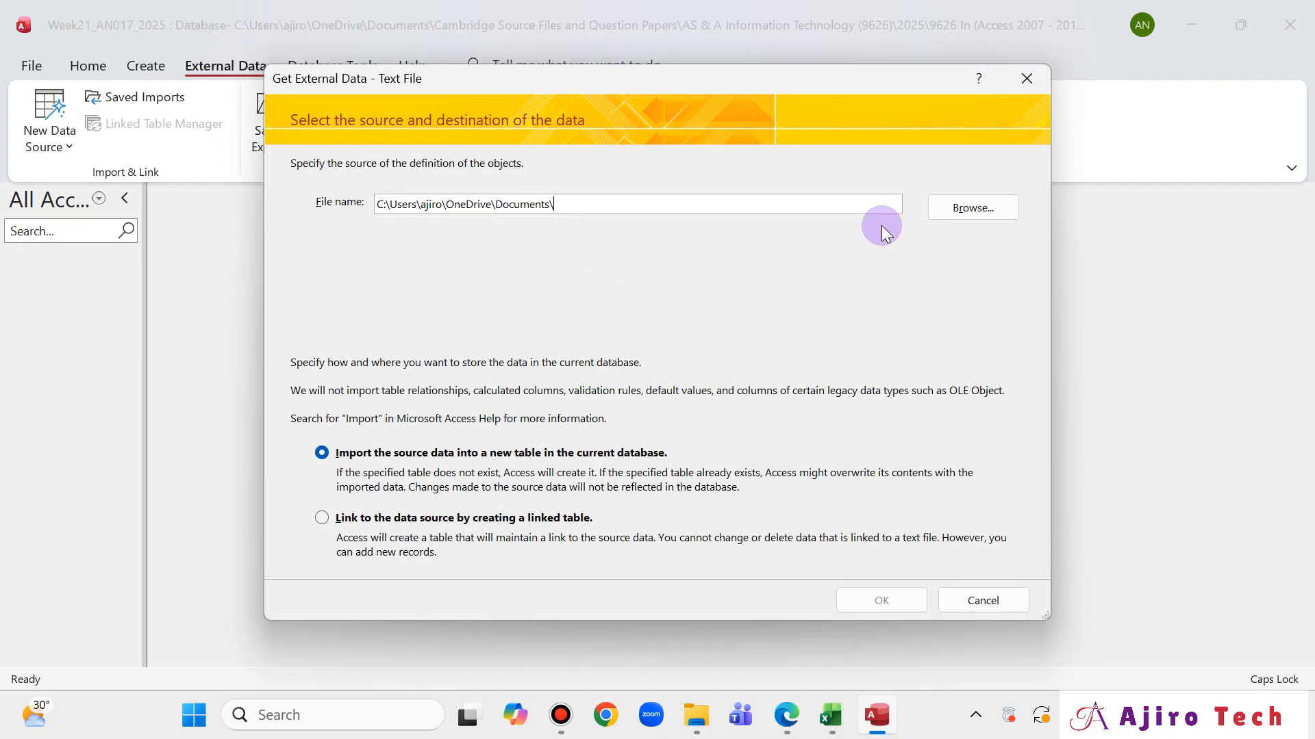
{"action": "left_click", "coordinate": [944, 212]}
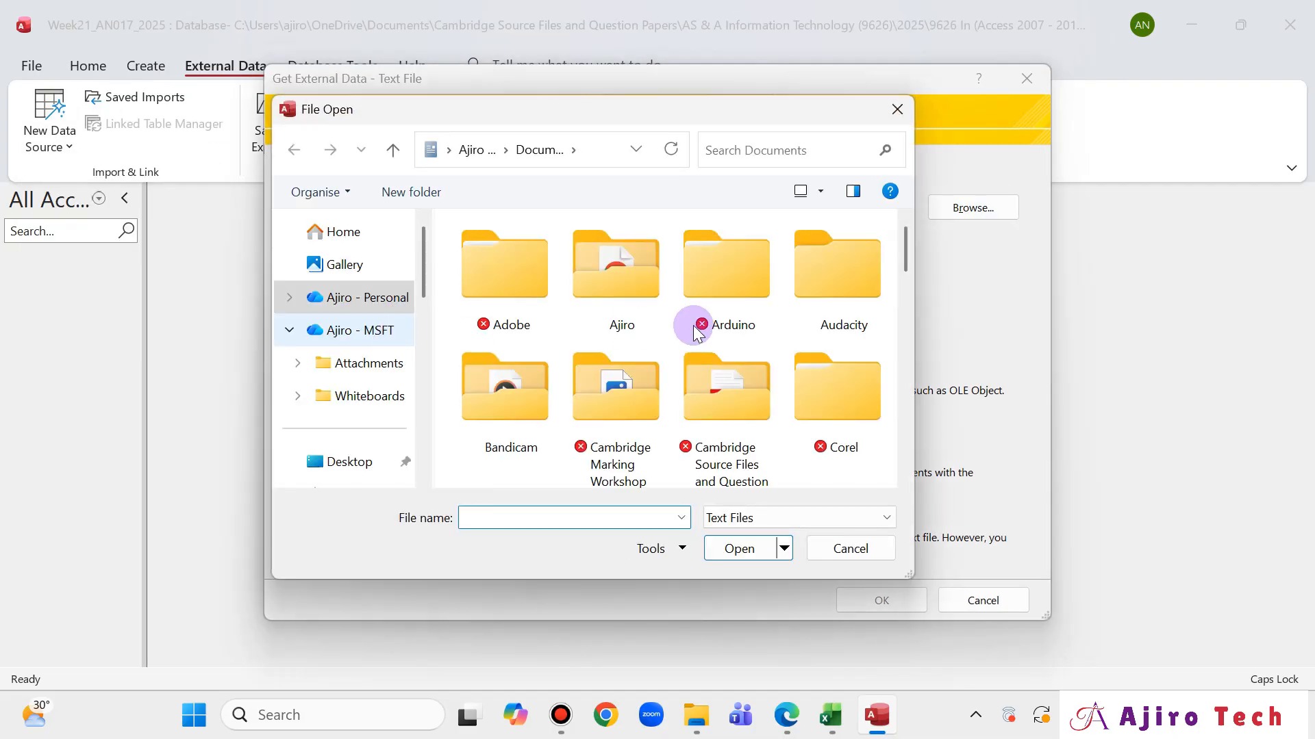
{"action": "double_click", "coordinate": [709, 383]}
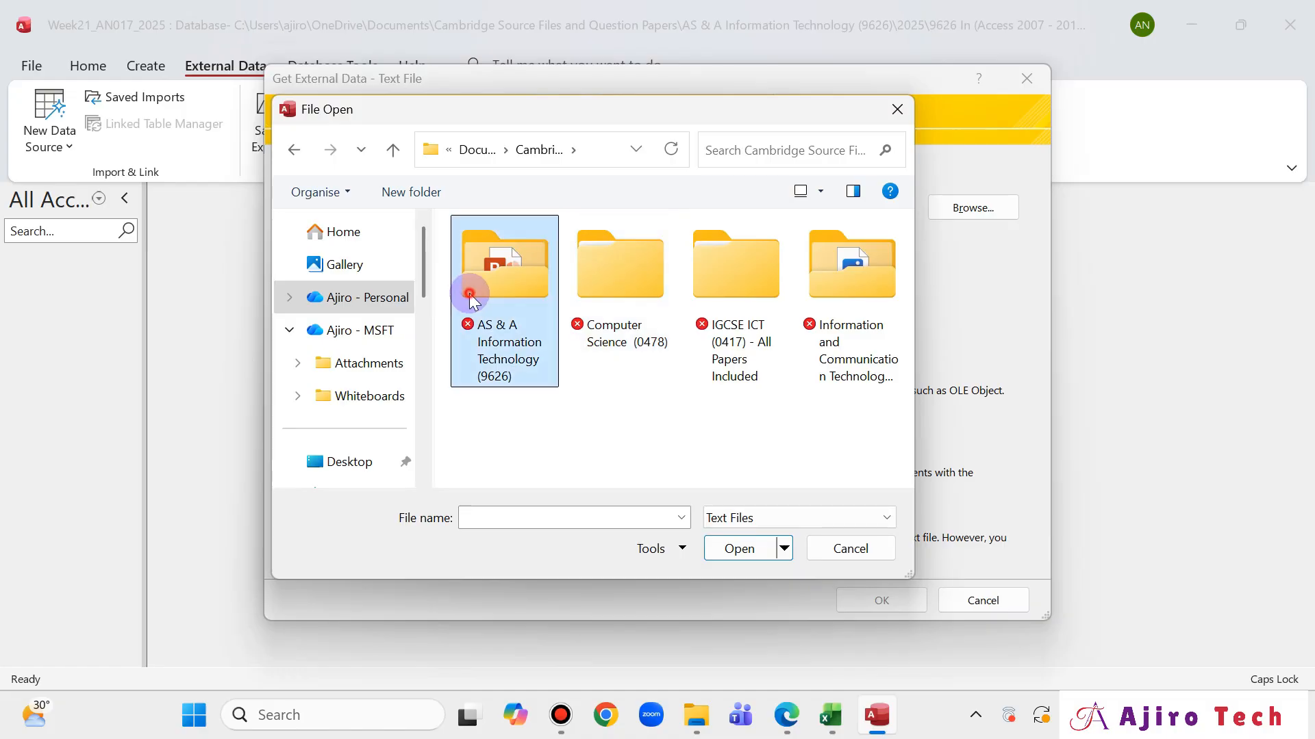
{"action": "double_click", "coordinate": [538, 263]}
{"action": "double_click", "coordinate": [542, 386]}
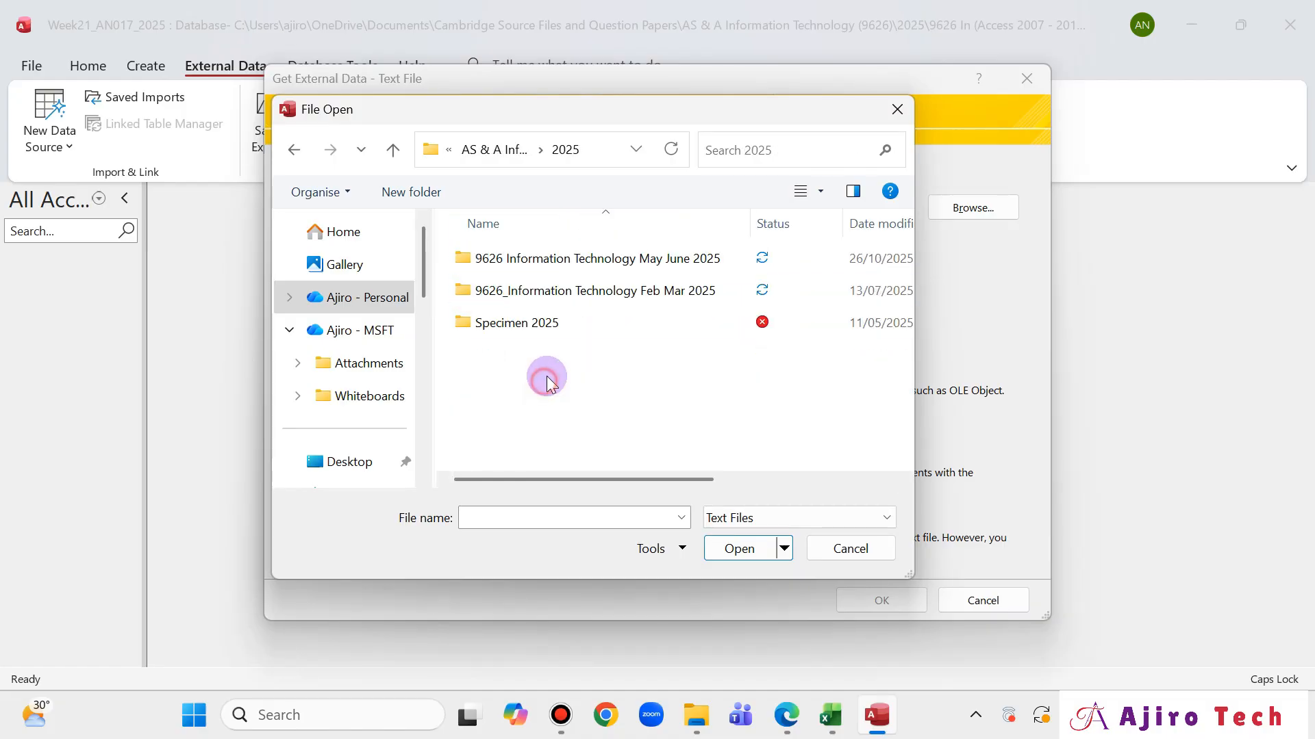
{"action": "double_click", "coordinate": [611, 259]}
{"action": "double_click", "coordinate": [612, 259]}
{"action": "double_click", "coordinate": [612, 259]}
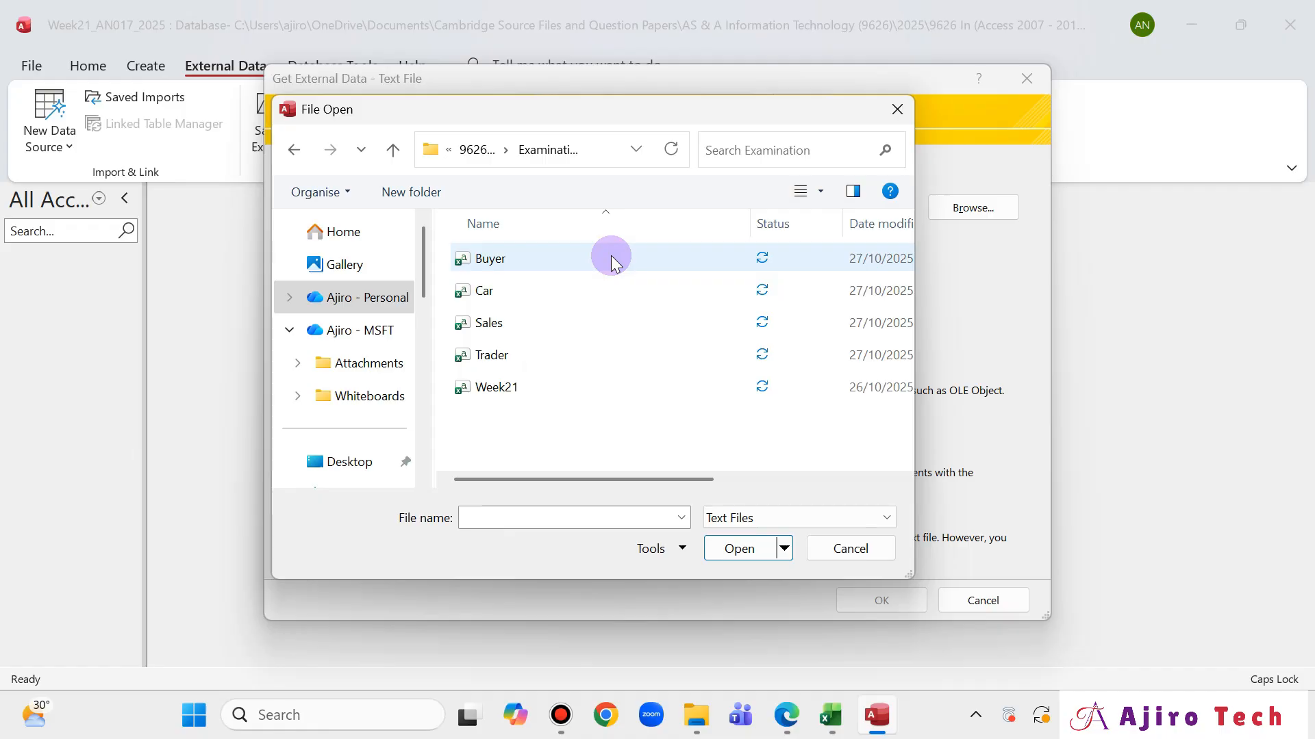
Try to import the Car file from the Examination folder into a new table
{"action": "left_click", "coordinate": [553, 290]}
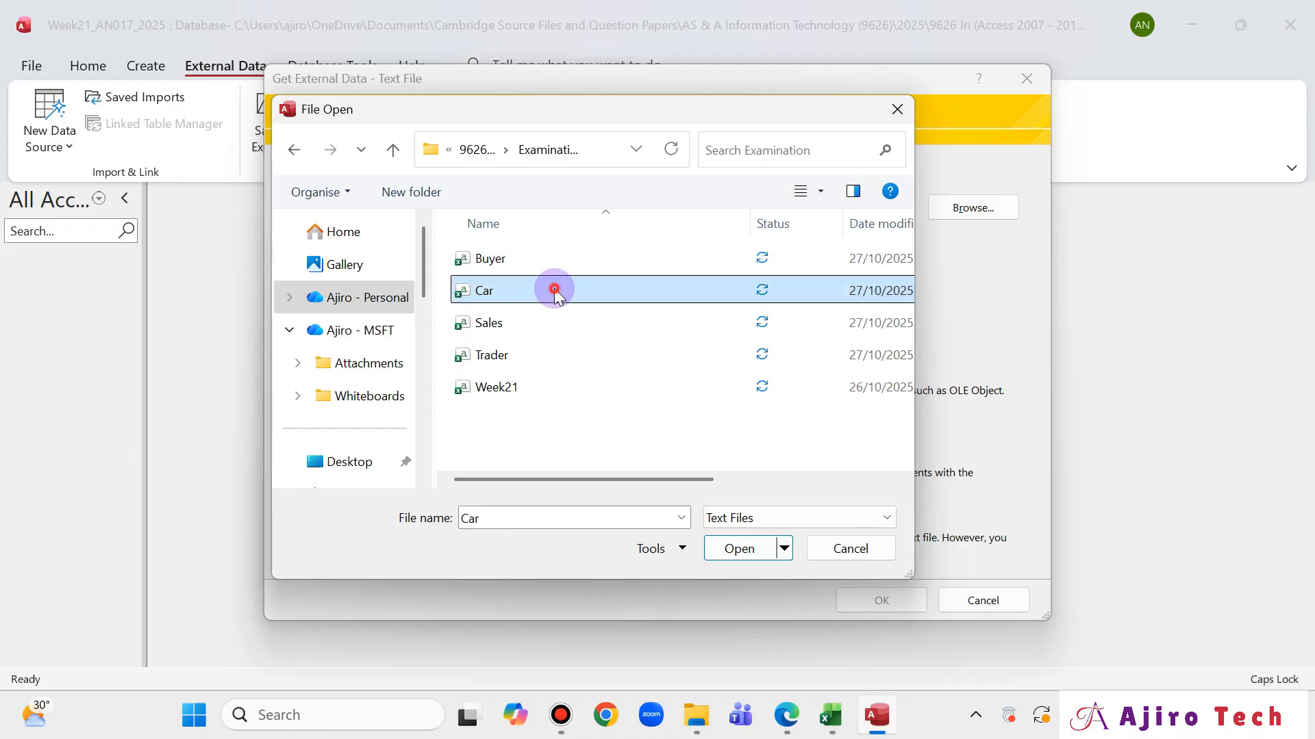
{"action": "left_click", "coordinate": [733, 551]}
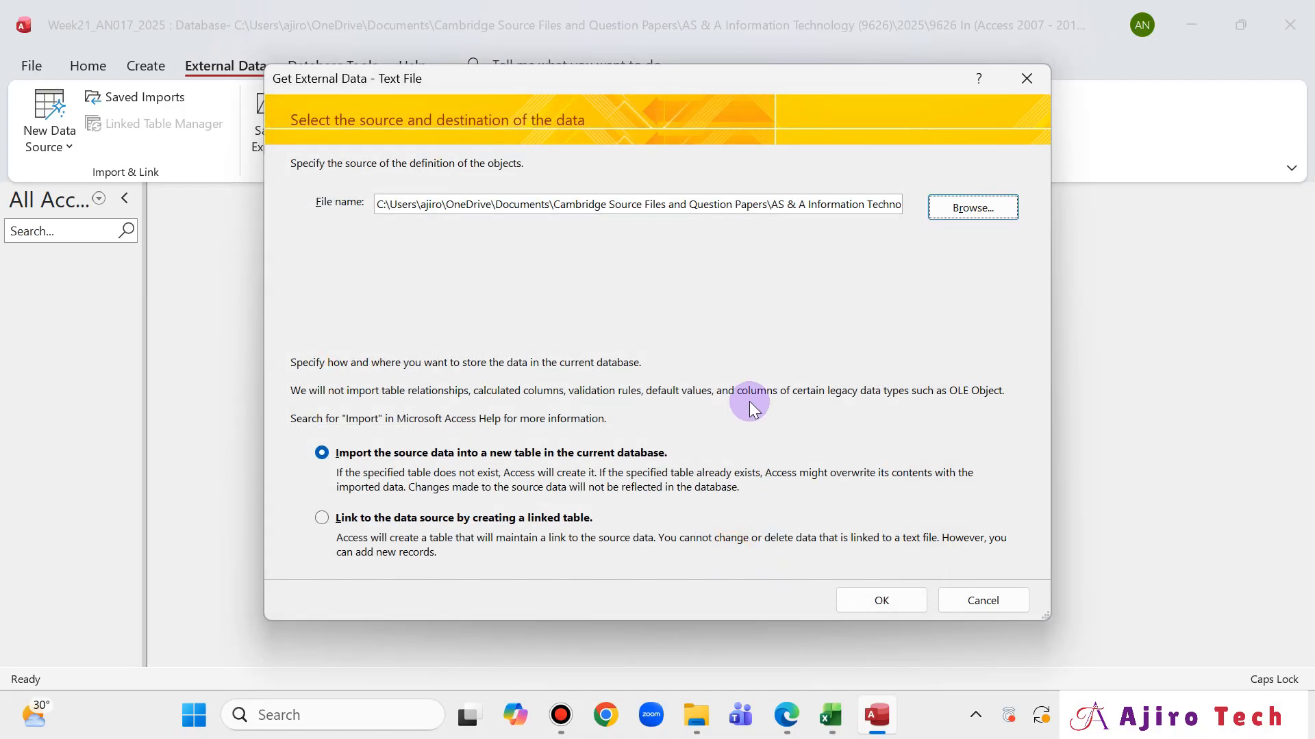
{"action": "left_click", "coordinate": [894, 592]}
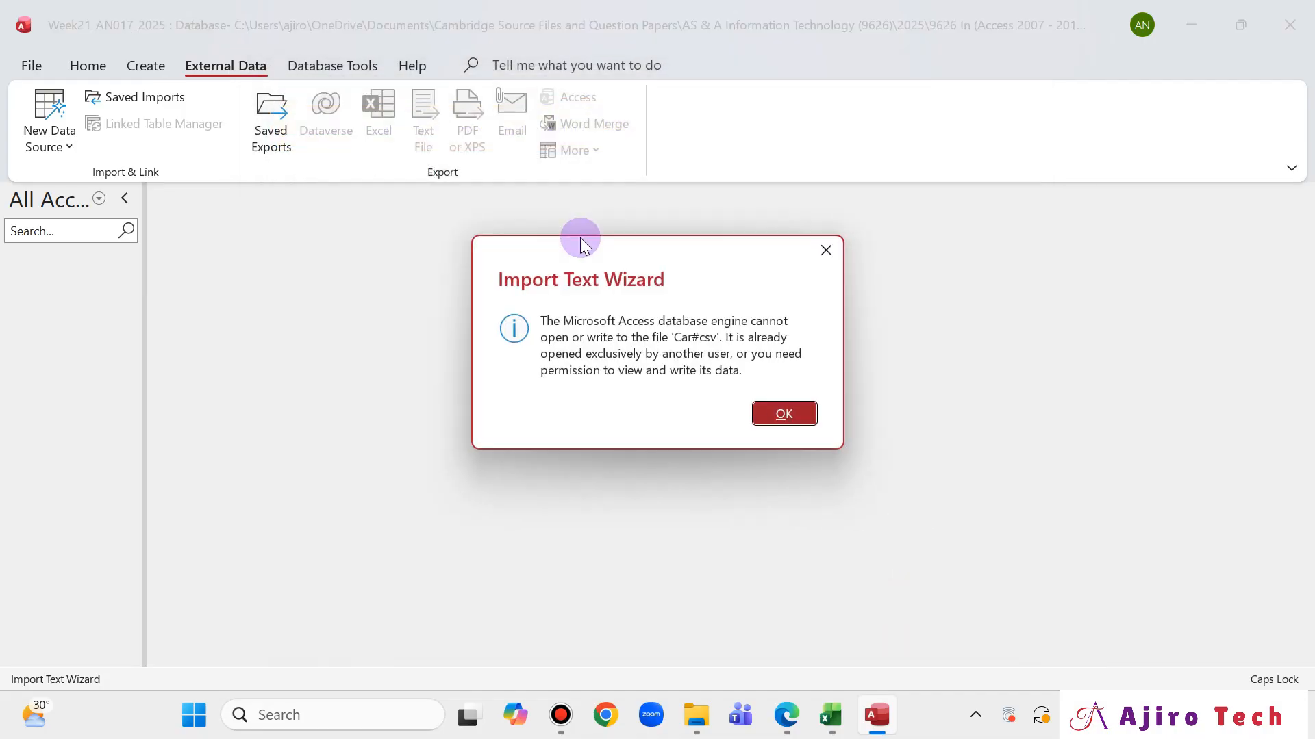
Switch to Excel and close the Sales, Buyer, Trader and Car workbooks, saving the changes to Trader.csv
{"action": "left_click", "coordinate": [830, 715]}
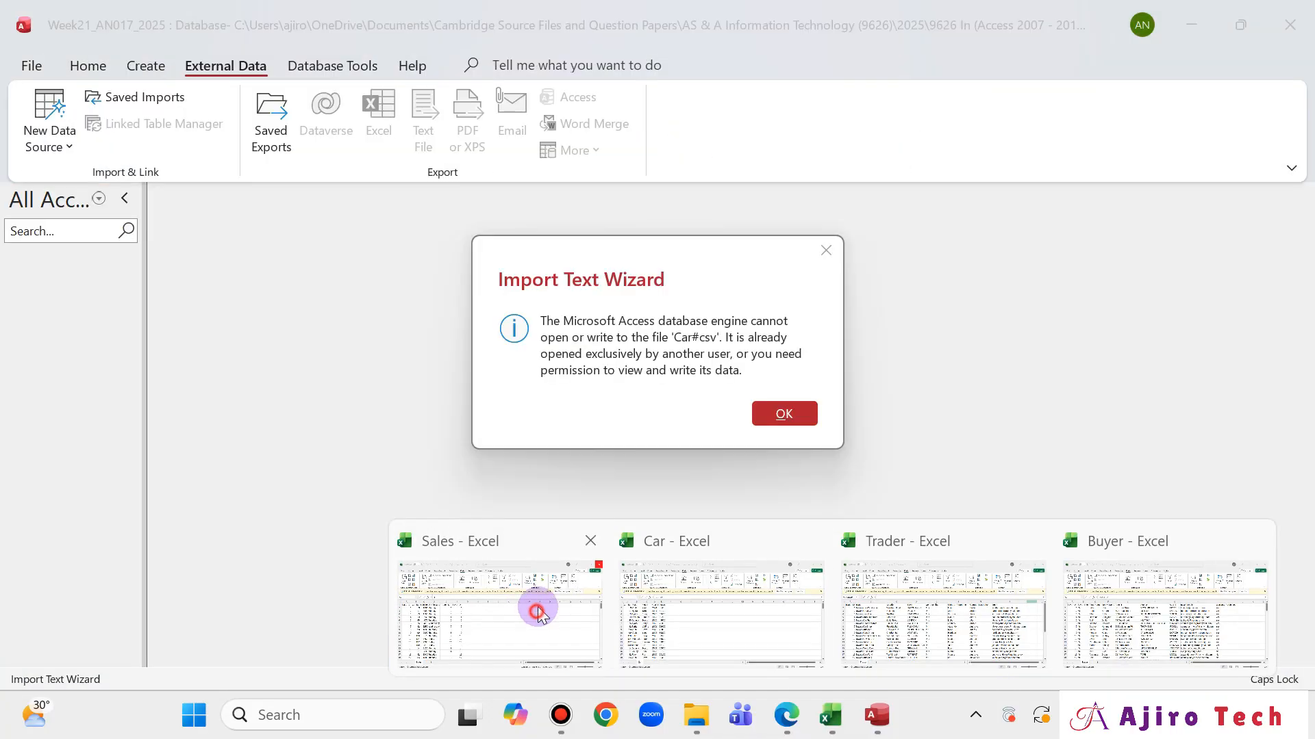
{"action": "left_click", "coordinate": [527, 607]}
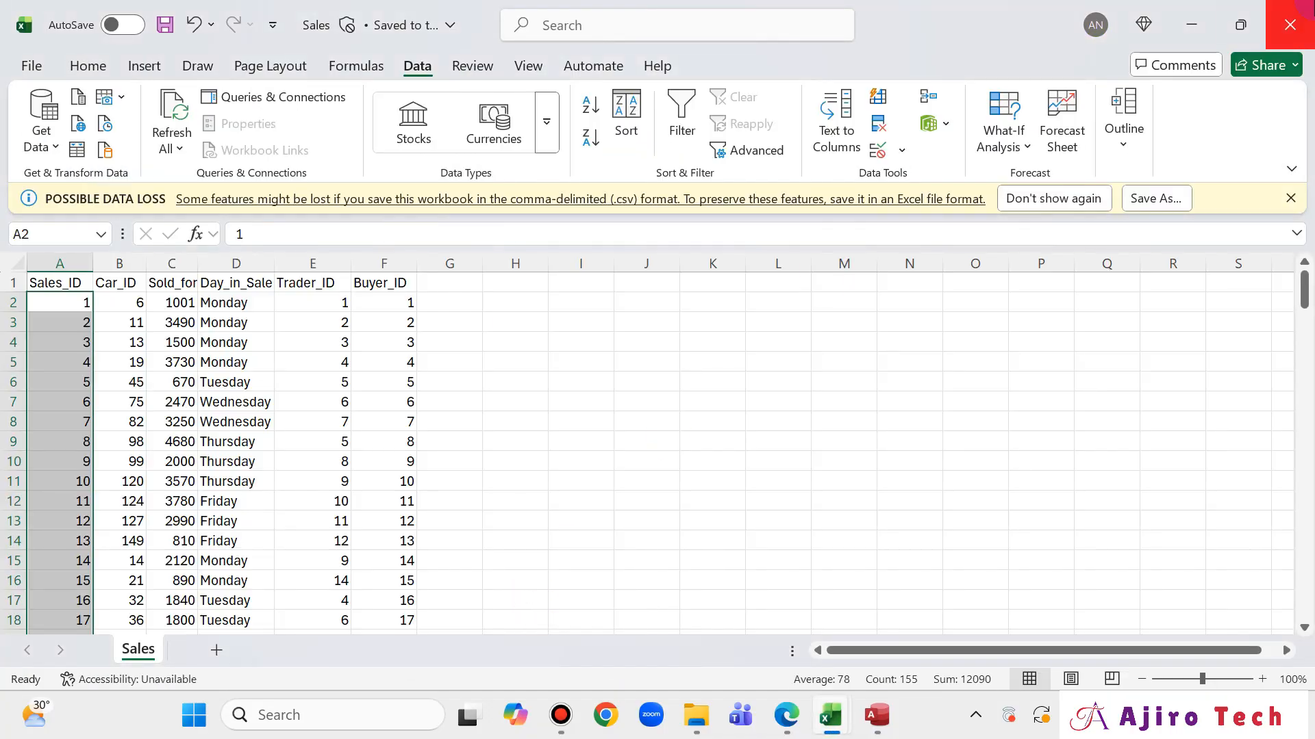
{"action": "left_click", "coordinate": [1308, 21]}
{"action": "mouse_move", "coordinate": [830, 715]}
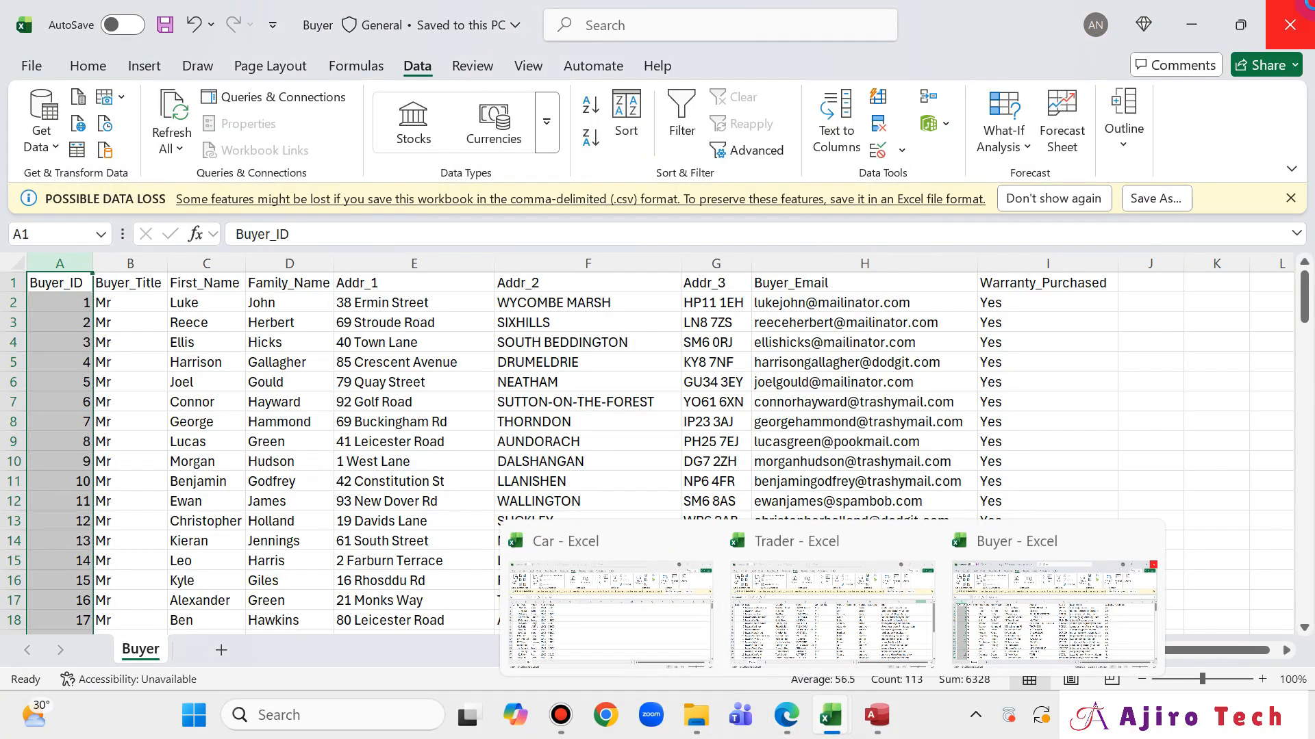
{"action": "left_click", "coordinate": [832, 603]}
{"action": "left_click", "coordinate": [1294, 20]}
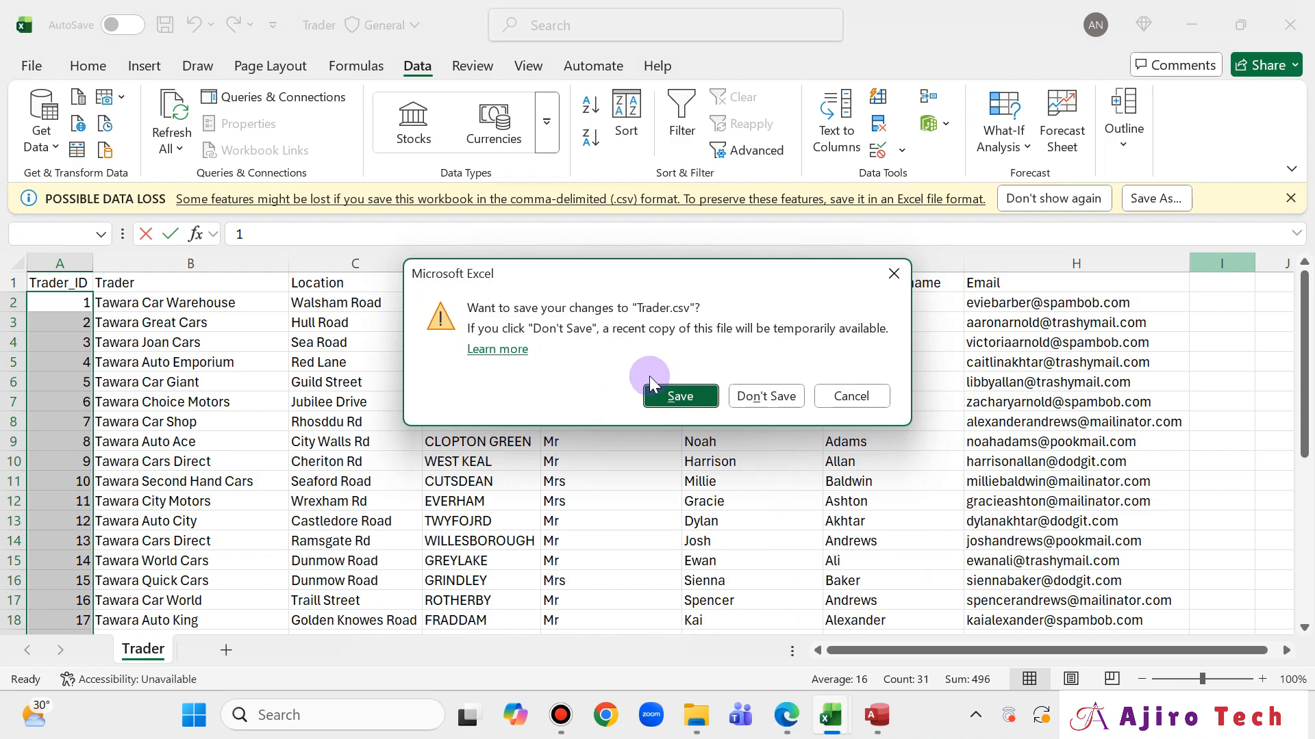
{"action": "left_click", "coordinate": [654, 397]}
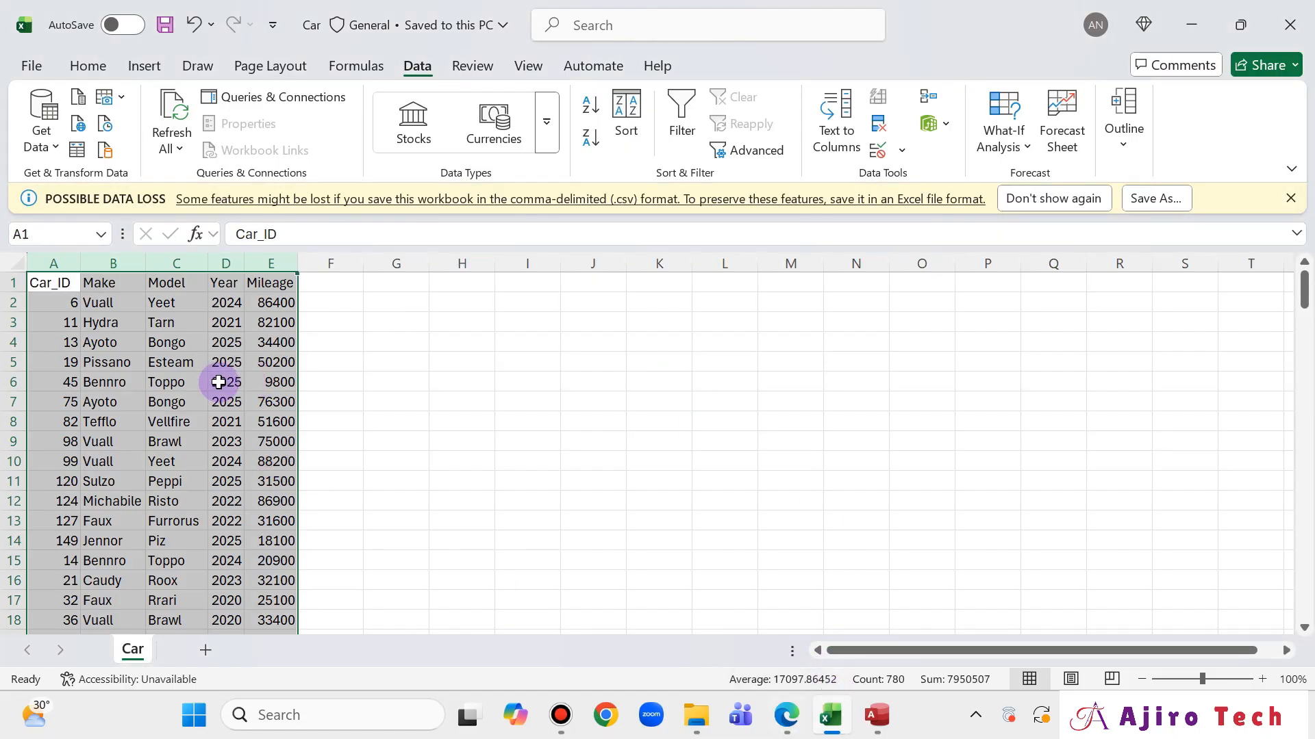
{"action": "left_click", "coordinate": [1290, 25]}
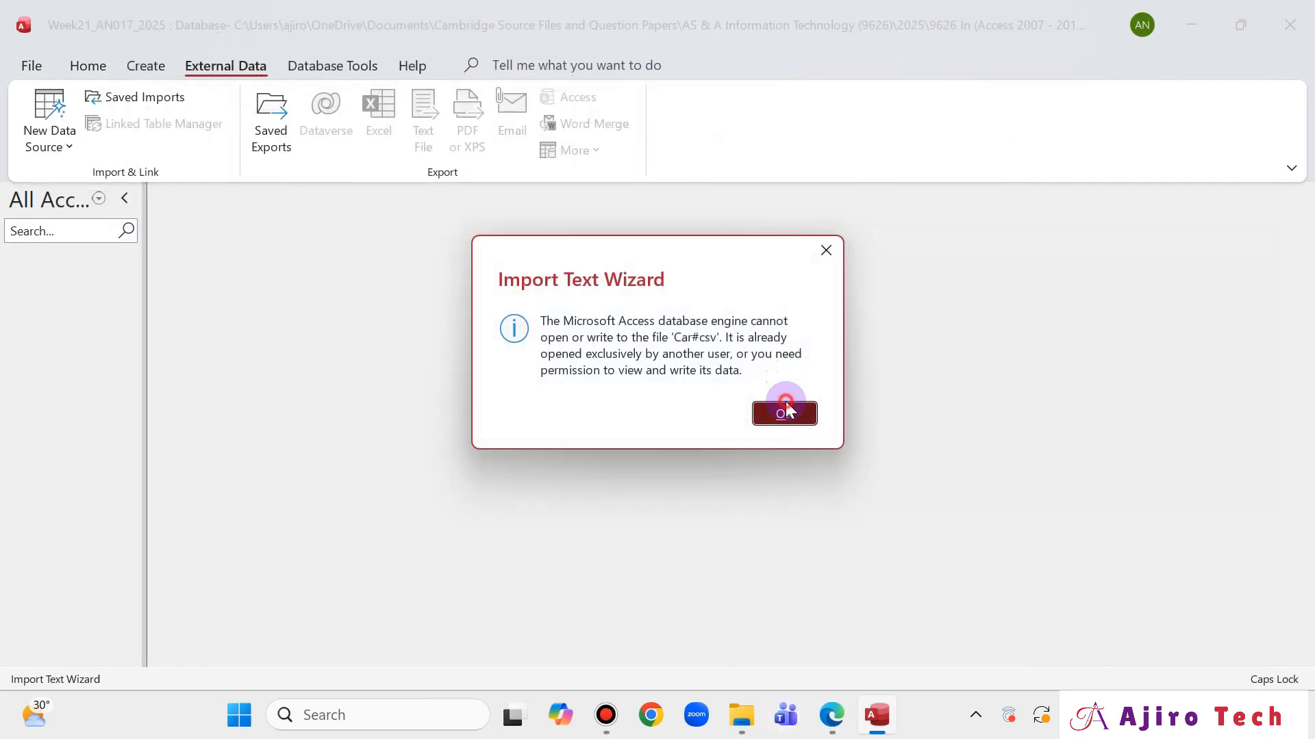
Dismiss the import error in Access and restart the text file import with the Car file as source for a new table
{"action": "left_click", "coordinate": [785, 414]}
{"action": "left_click", "coordinate": [49, 136]}
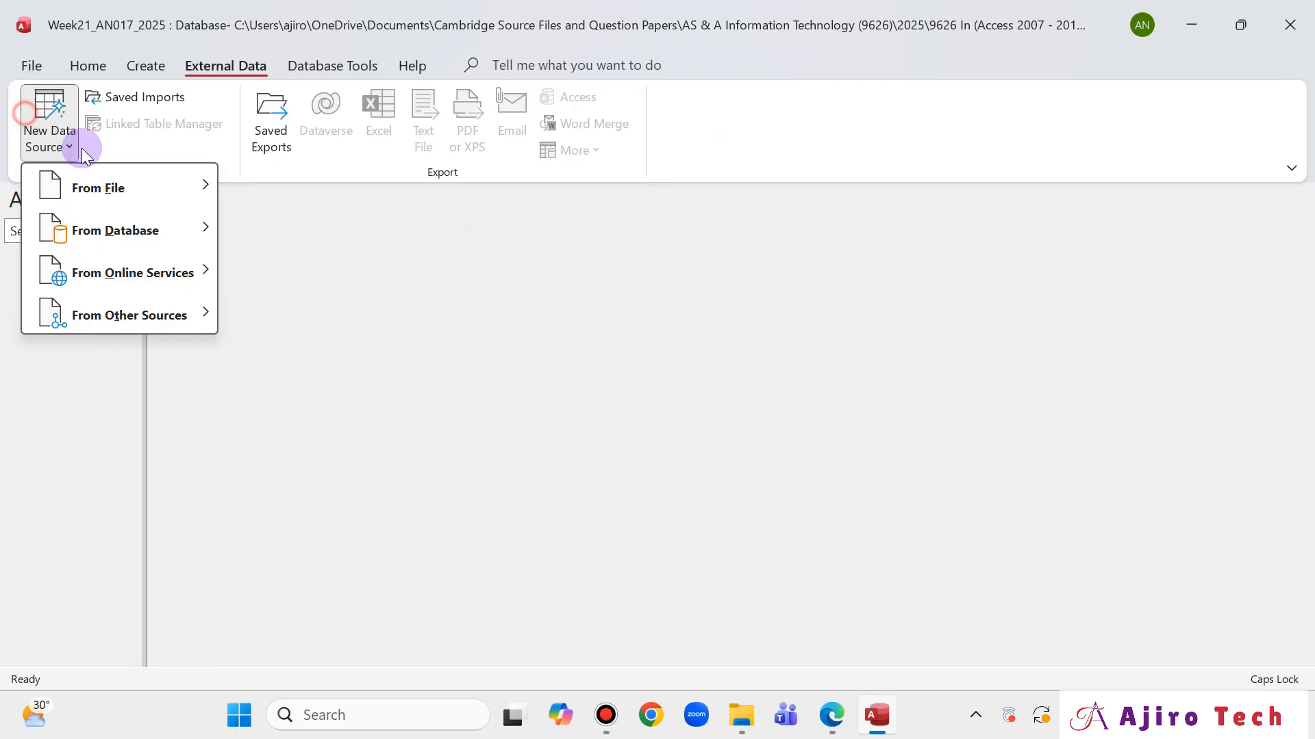
{"action": "left_click", "coordinate": [129, 184]}
{"action": "left_click", "coordinate": [321, 305]}
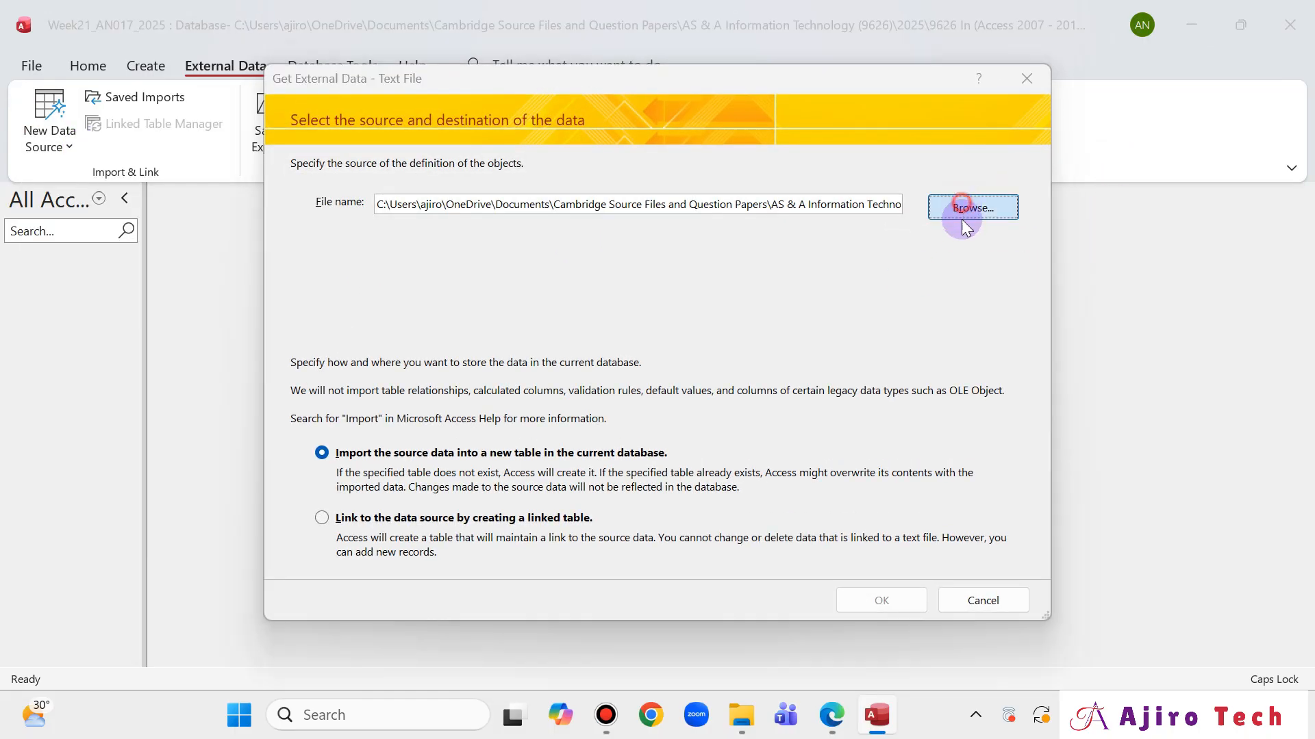
{"action": "left_click", "coordinate": [962, 219]}
{"action": "left_click", "coordinate": [484, 290]}
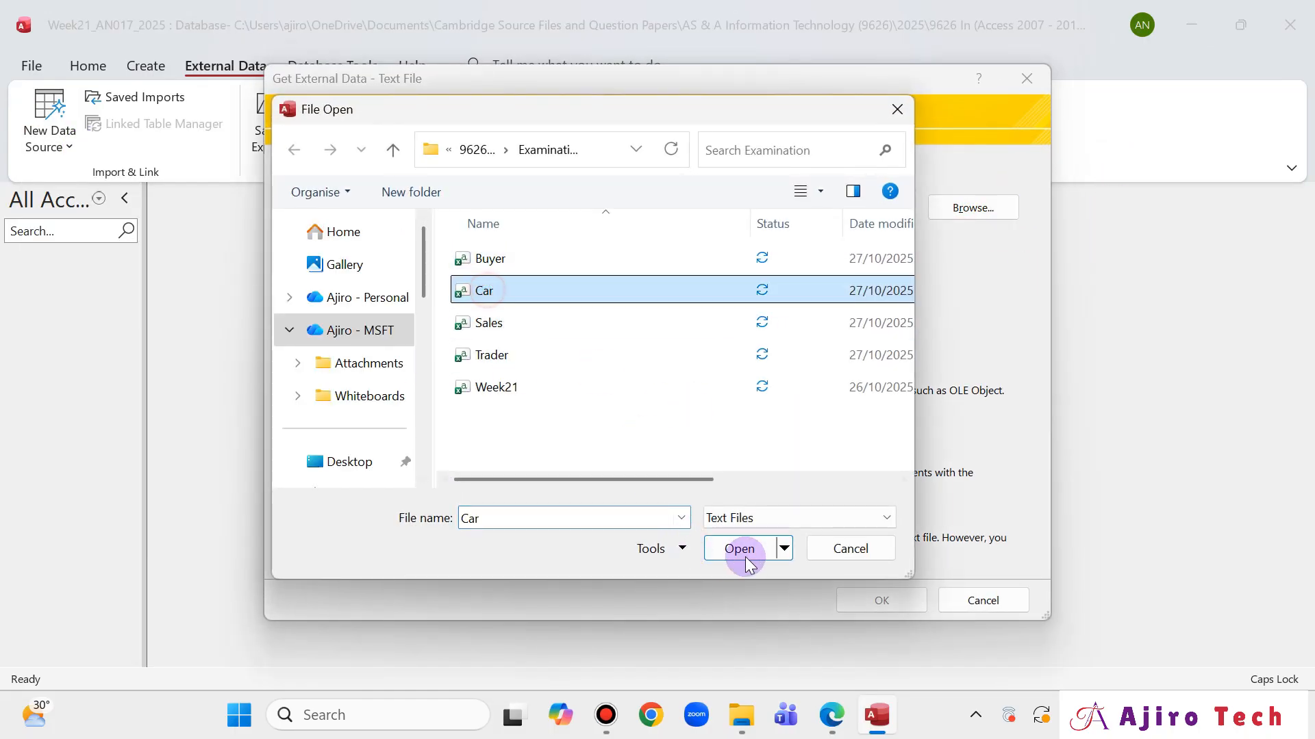
{"action": "left_click", "coordinate": [745, 557]}
{"action": "left_click", "coordinate": [851, 595]}
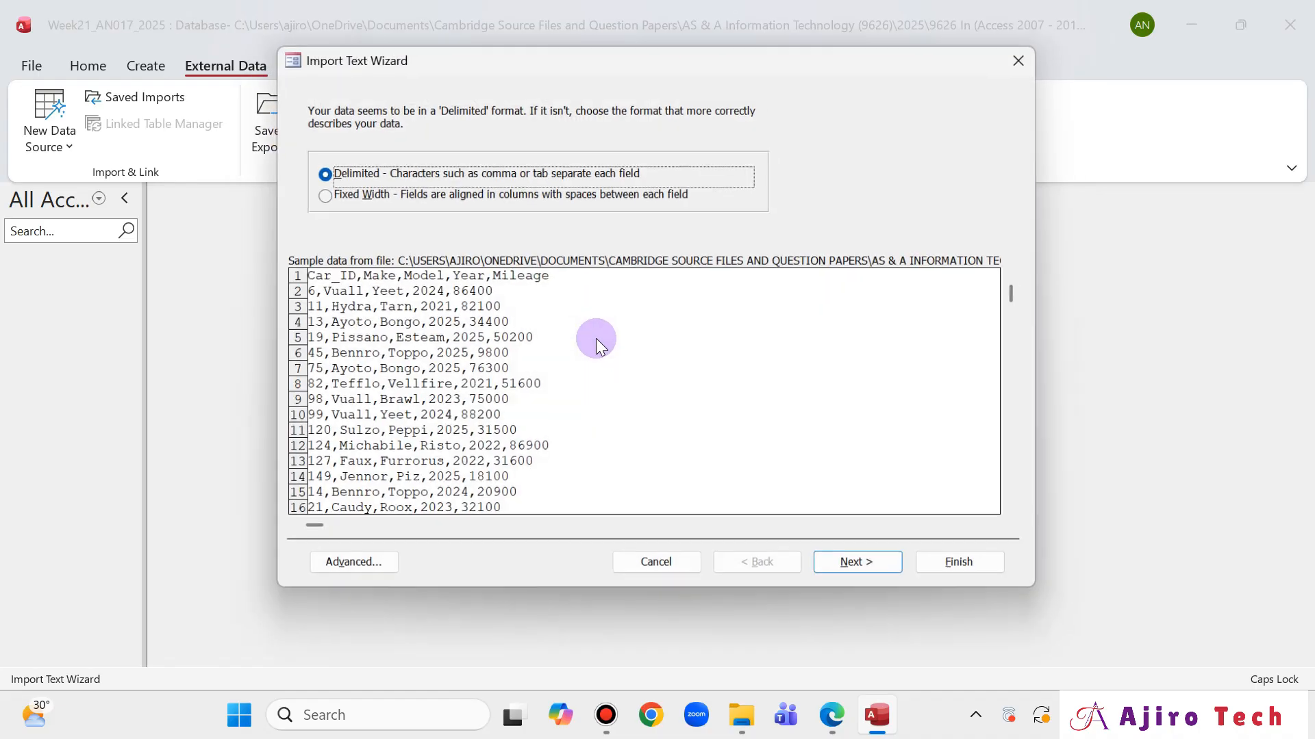
Configure the Car import as comma-delimited with field names in the first row and Car_ID as the primary key
{"action": "left_click", "coordinate": [842, 567]}
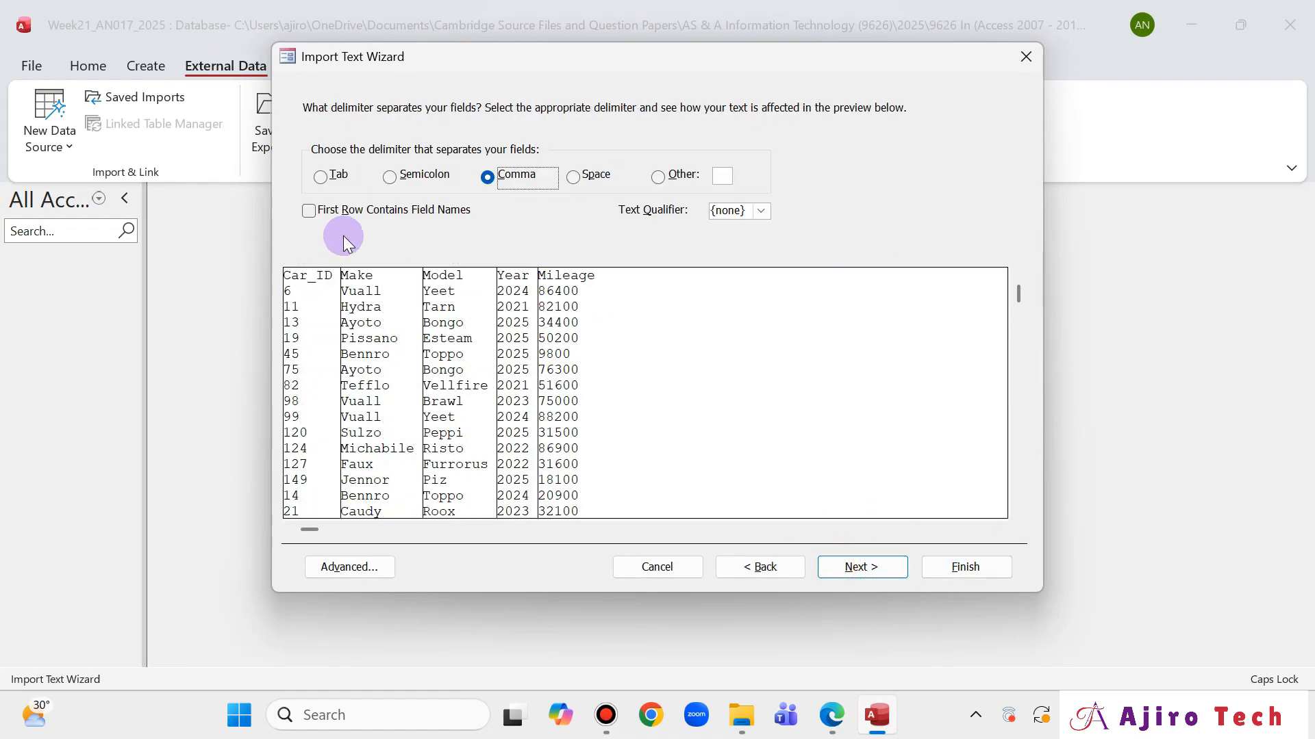
{"action": "left_click", "coordinate": [308, 210]}
{"action": "left_click", "coordinate": [855, 571]}
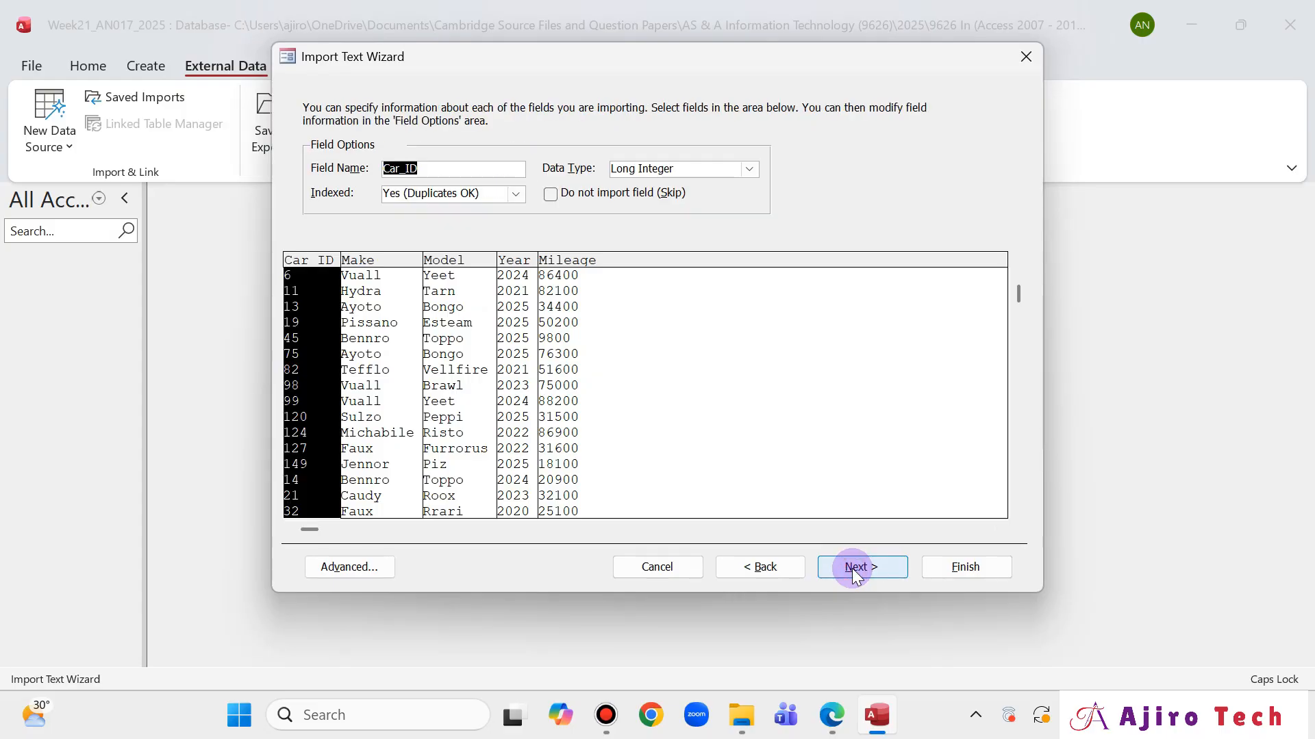
{"action": "left_click", "coordinate": [854, 572]}
{"action": "left_click", "coordinate": [541, 190]}
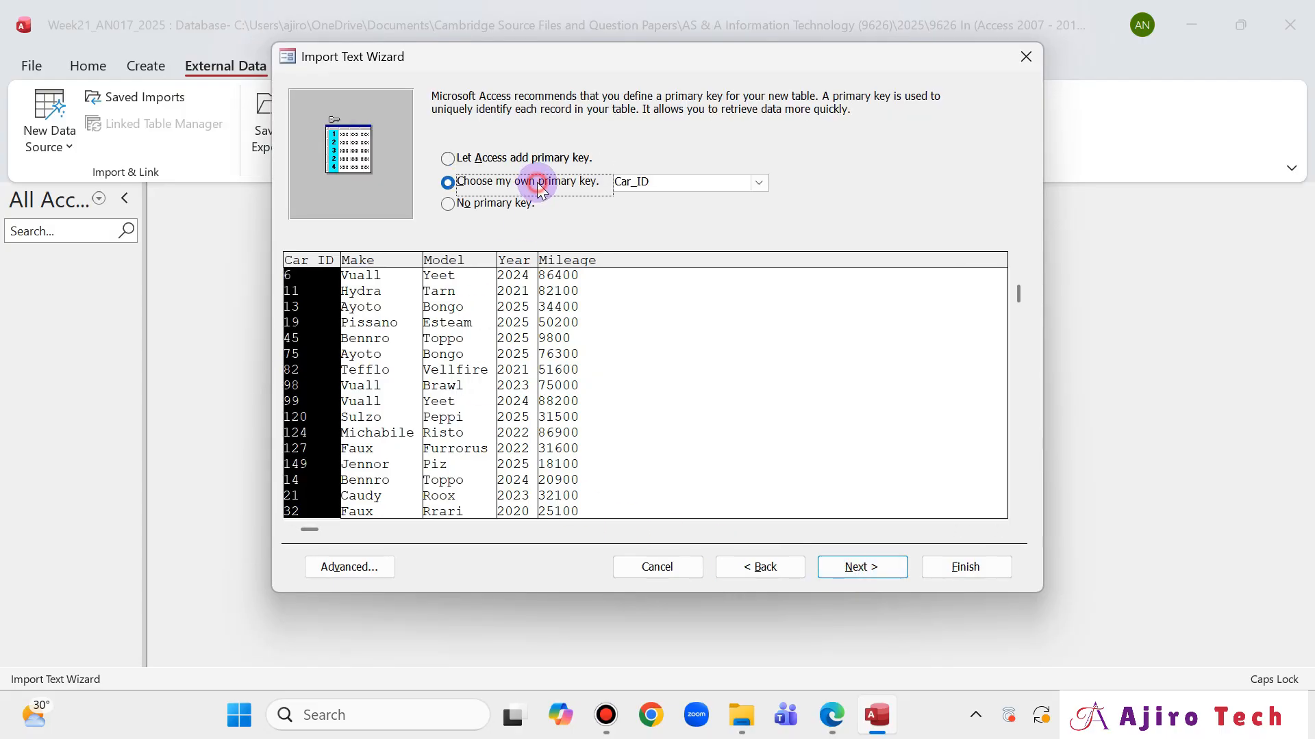
Set the code page in the Car import specification to Western European (Windows)
{"action": "left_click", "coordinate": [375, 571]}
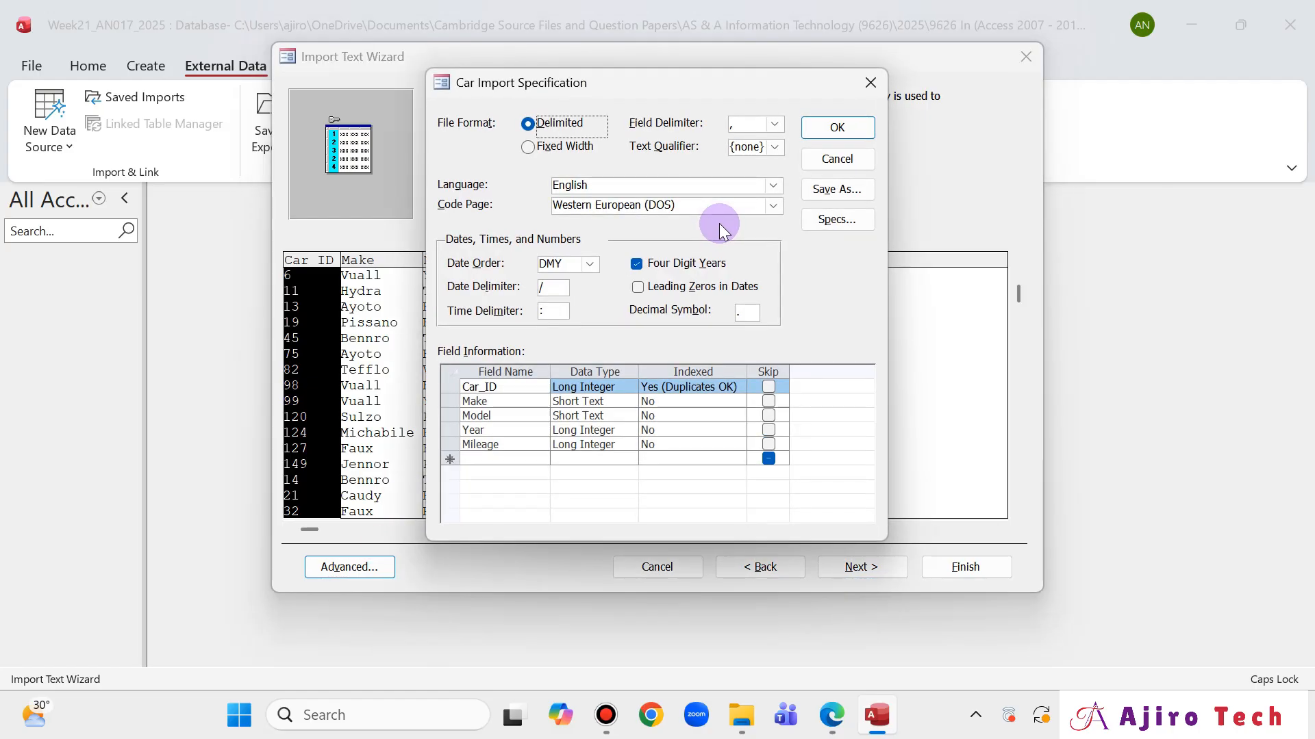
{"action": "left_click", "coordinate": [773, 206]}
{"action": "left_click", "coordinate": [697, 428]}
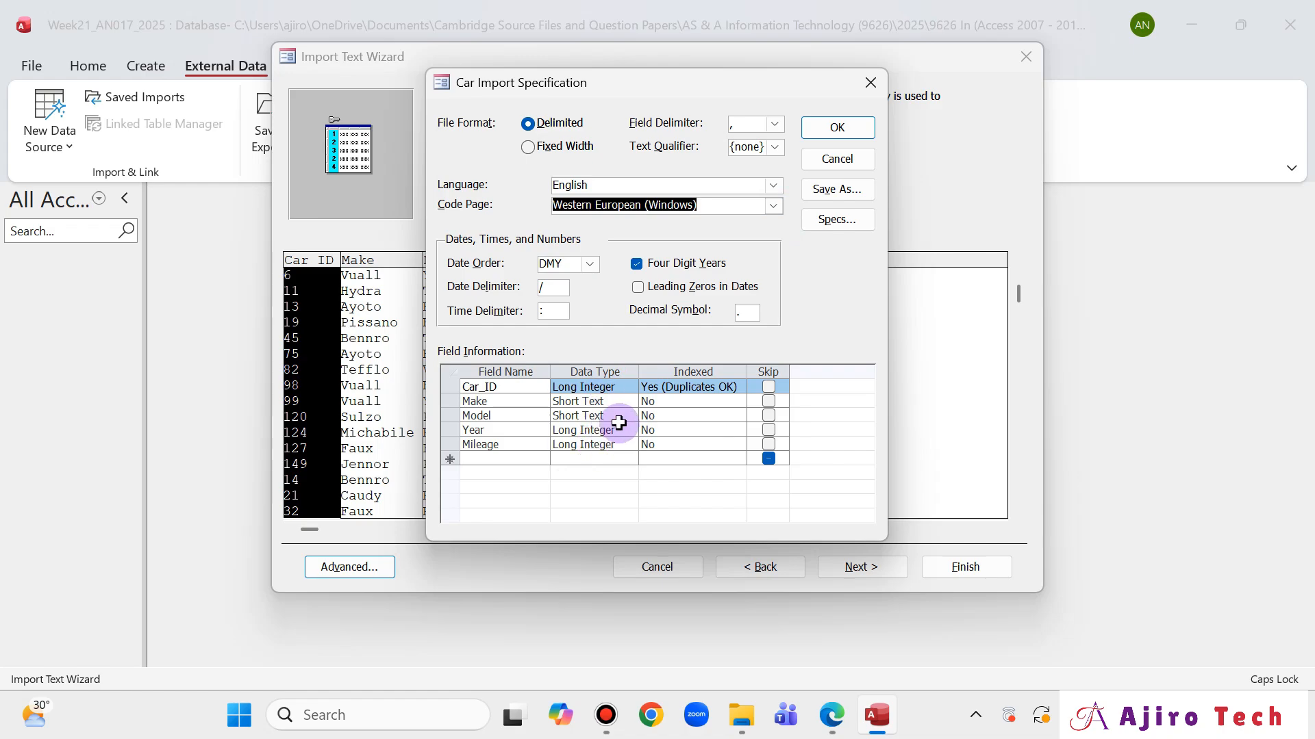
{"action": "left_click", "coordinate": [831, 130]}
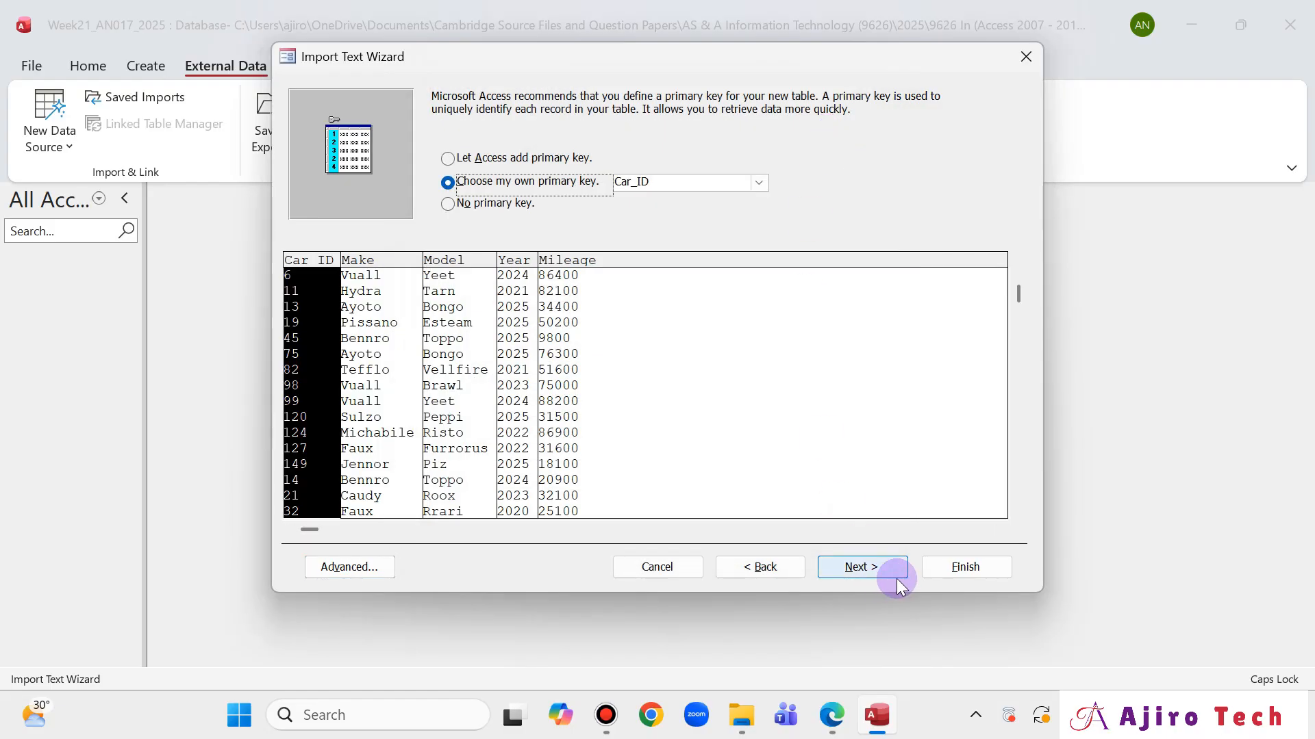
Finish the import into a table named Car without saving the import steps
{"action": "left_click", "coordinate": [897, 578]}
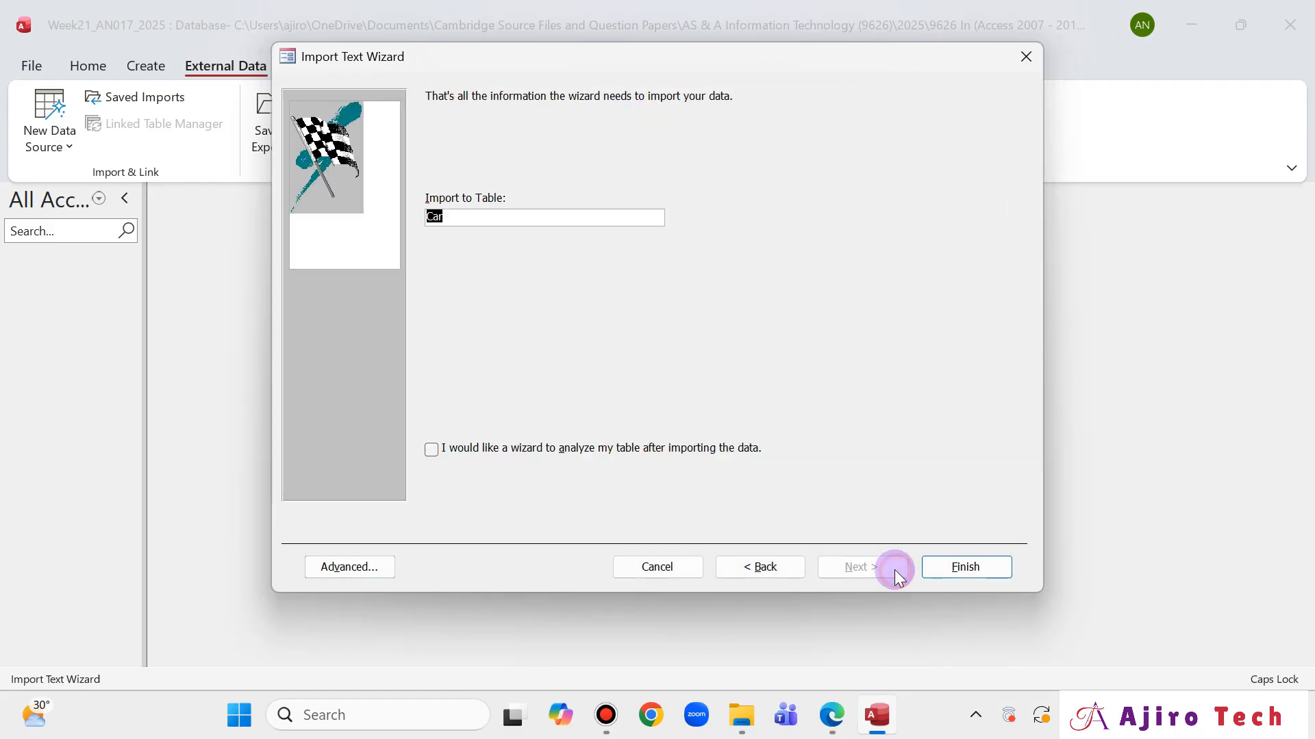
{"action": "left_click", "coordinate": [989, 570]}
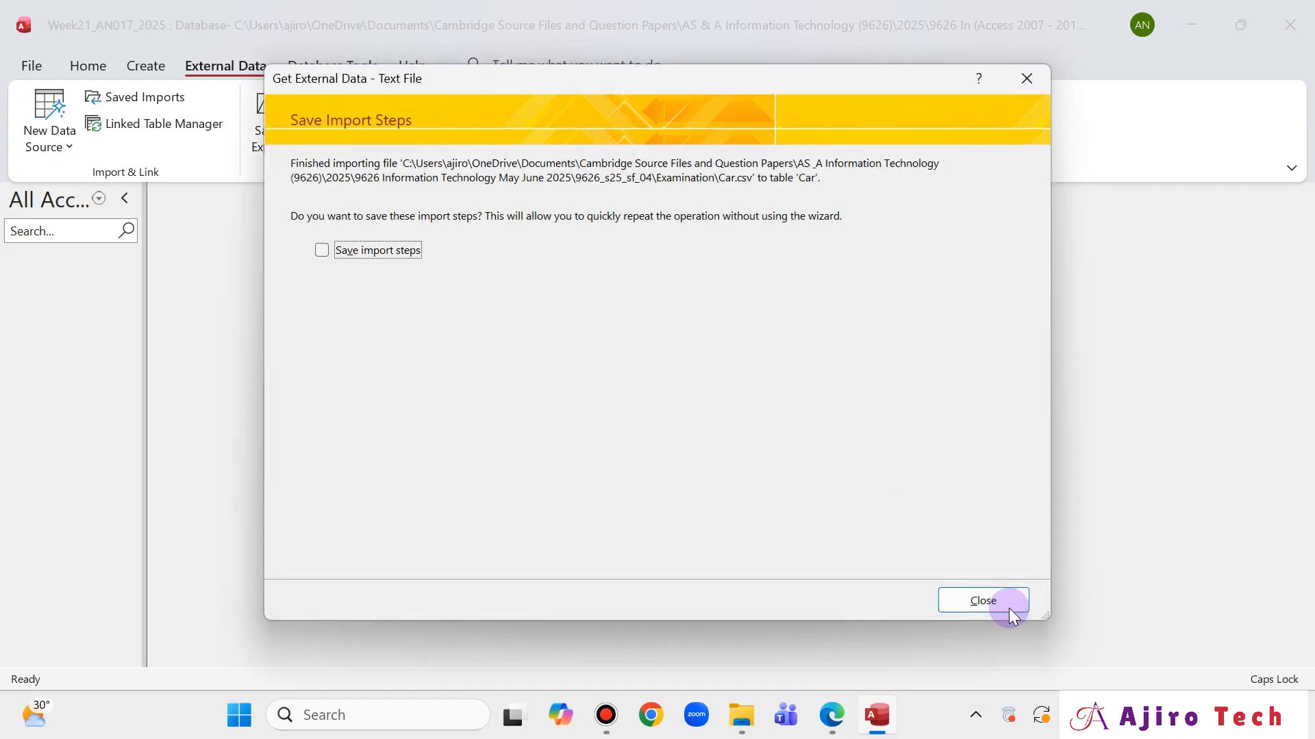
{"action": "left_click", "coordinate": [978, 595]}
Fit all column widths of the Car table to their contents, and close the table with its layout saved
{"action": "double_click", "coordinate": [45, 280]}
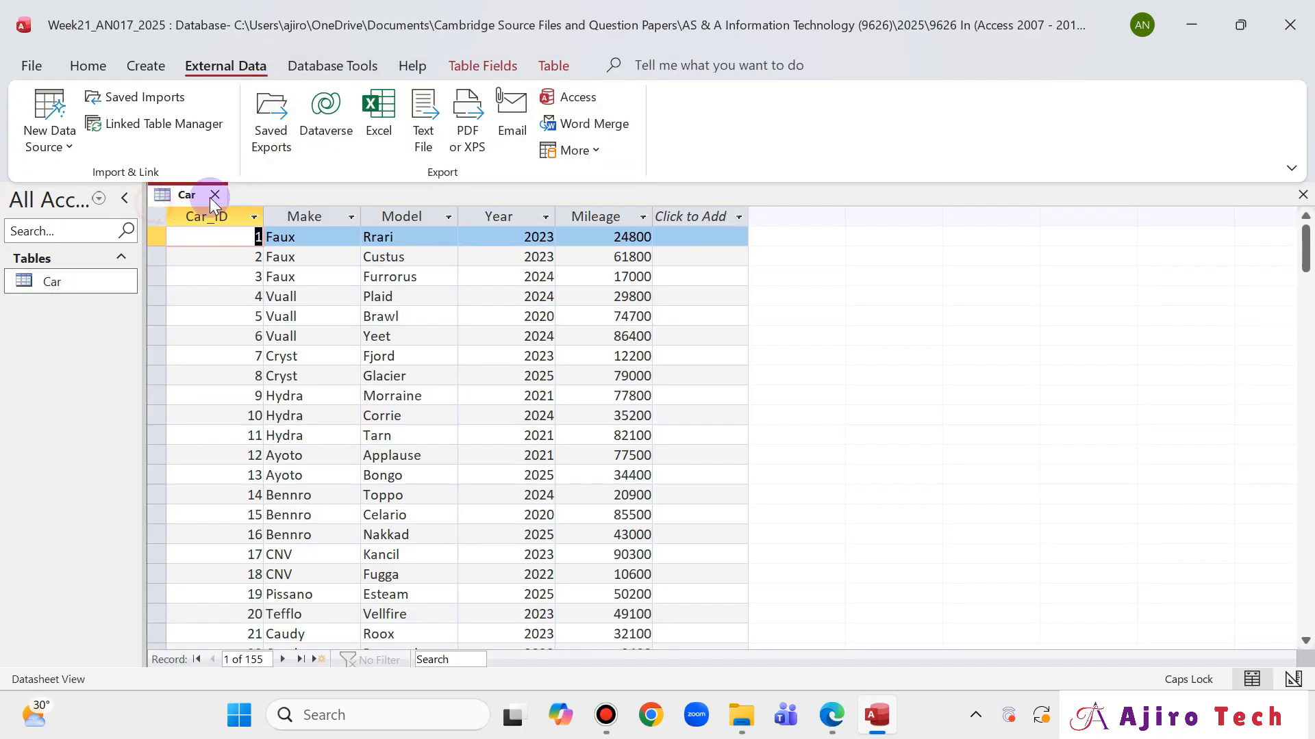
{"action": "left_click", "coordinate": [156, 215]}
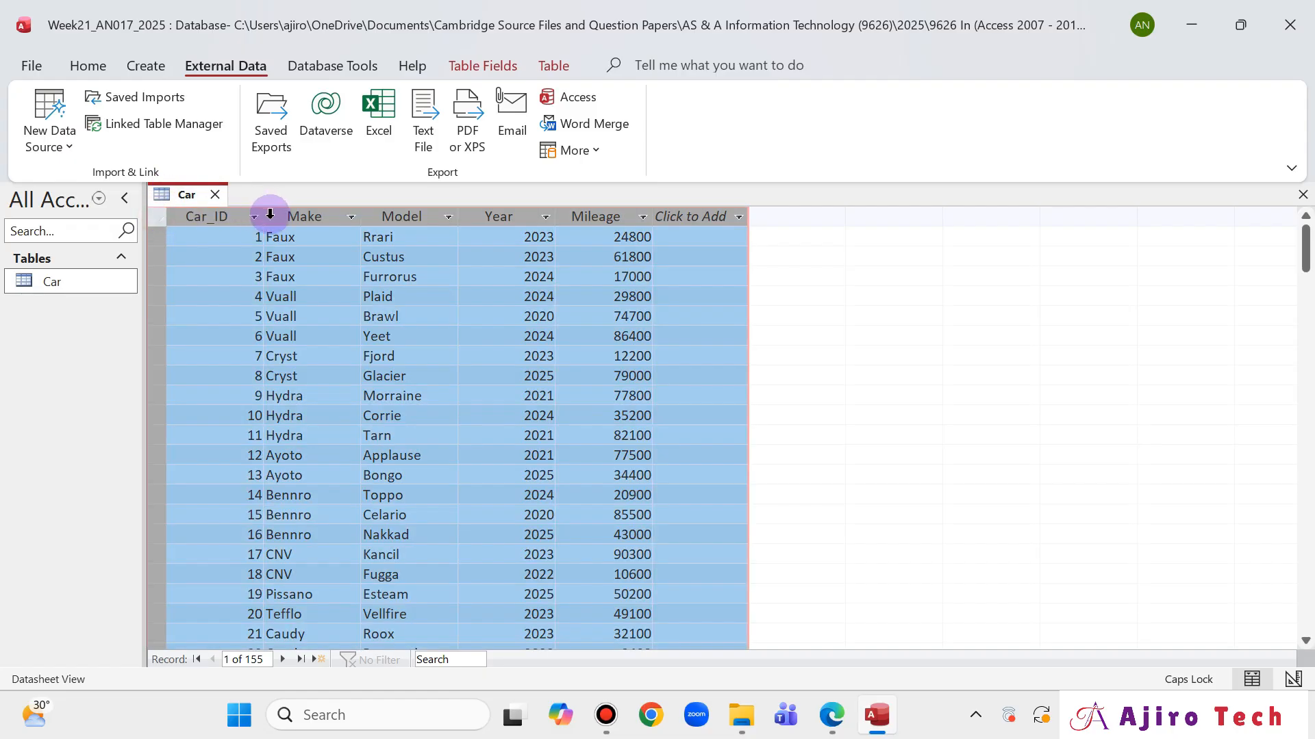
{"action": "double_click", "coordinate": [267, 215]}
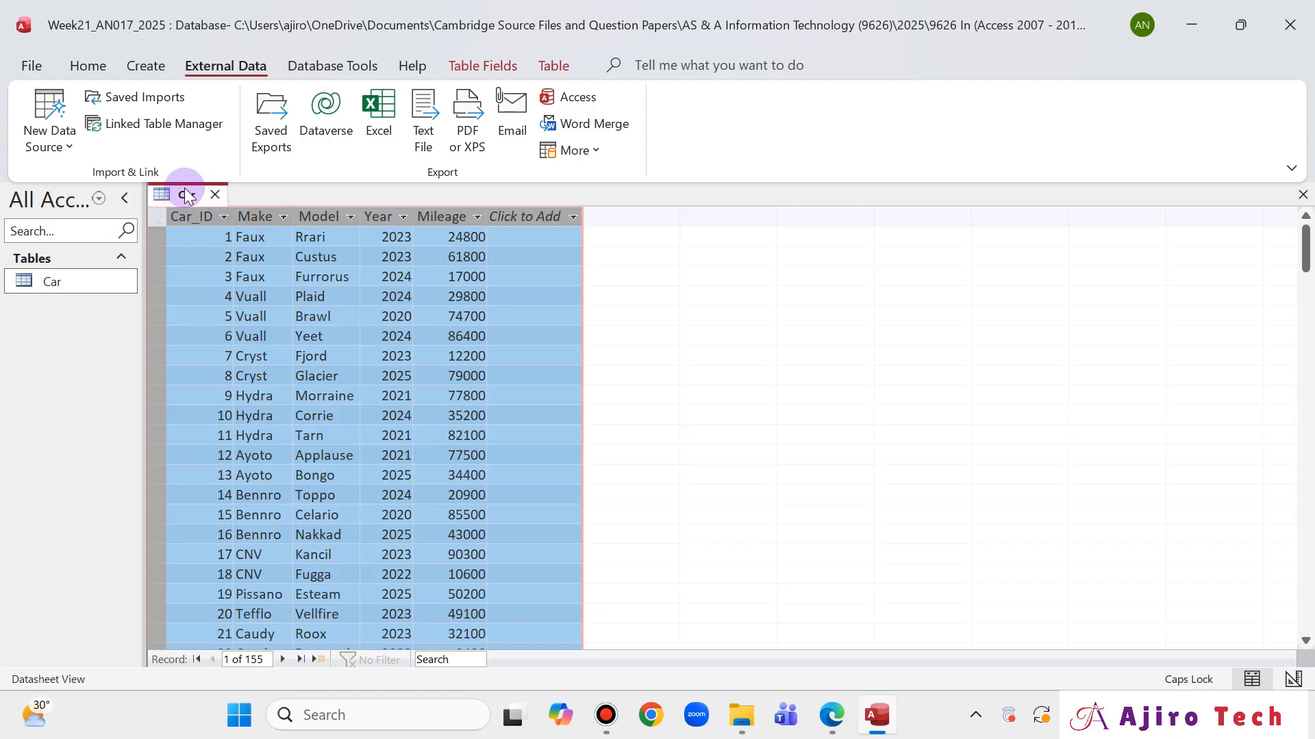
{"action": "right_click", "coordinate": [184, 195]}
{"action": "left_click", "coordinate": [221, 201]}
{"action": "left_click", "coordinate": [215, 195]}
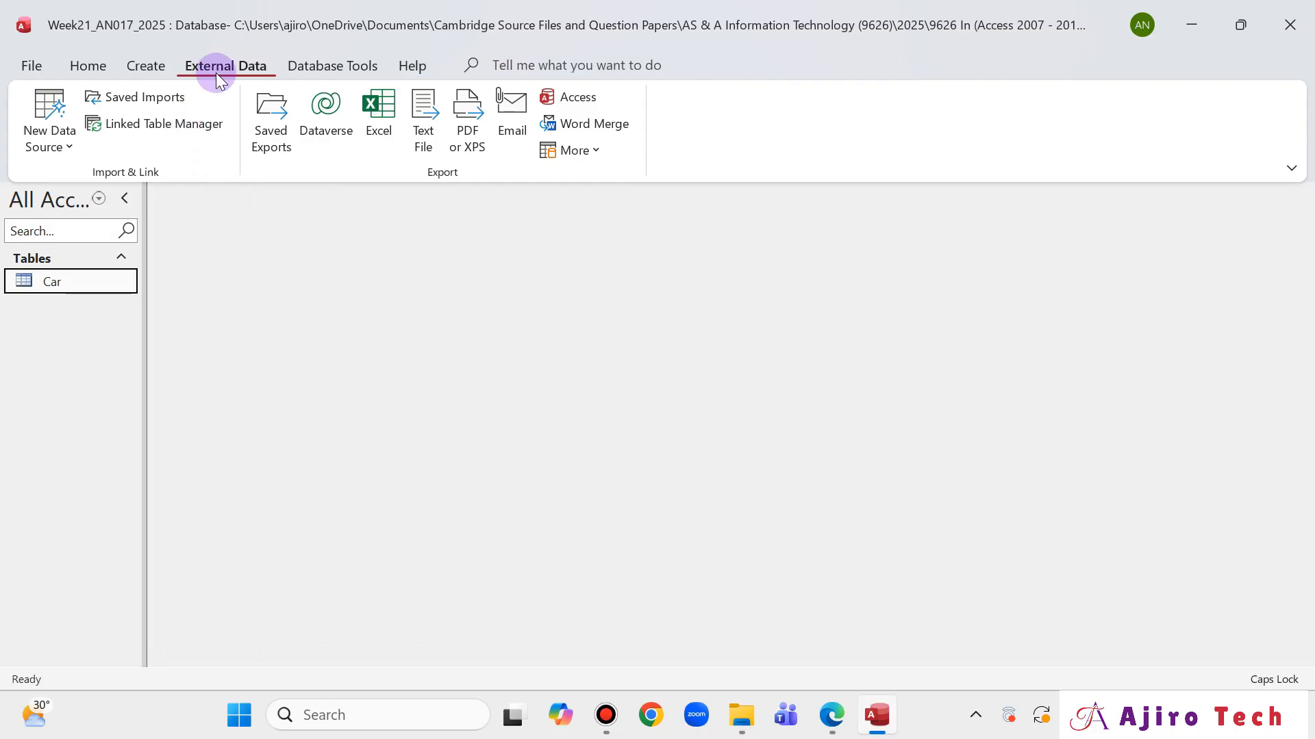
Start a text file import of the Buyer CSV file into a new table in the current database
{"action": "left_click", "coordinate": [55, 133]}
{"action": "mouse_move", "coordinate": [103, 195]}
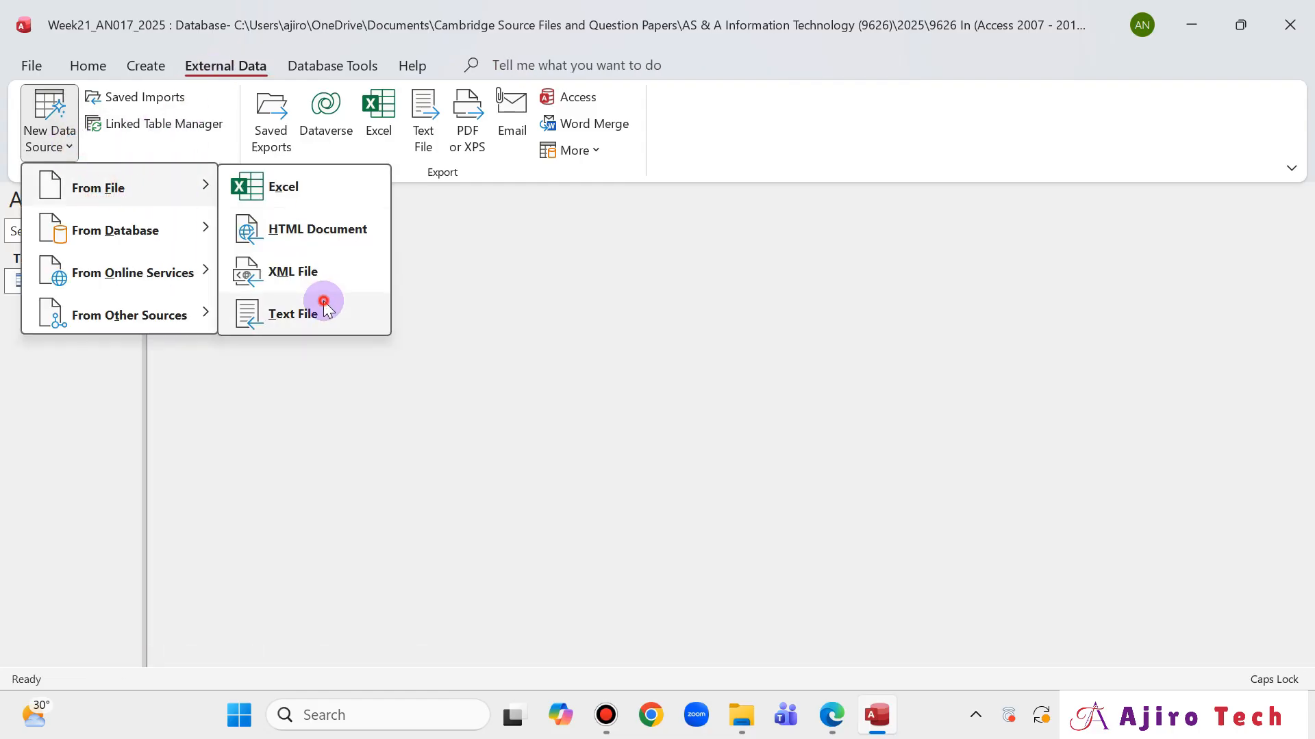
{"action": "left_click", "coordinate": [323, 302]}
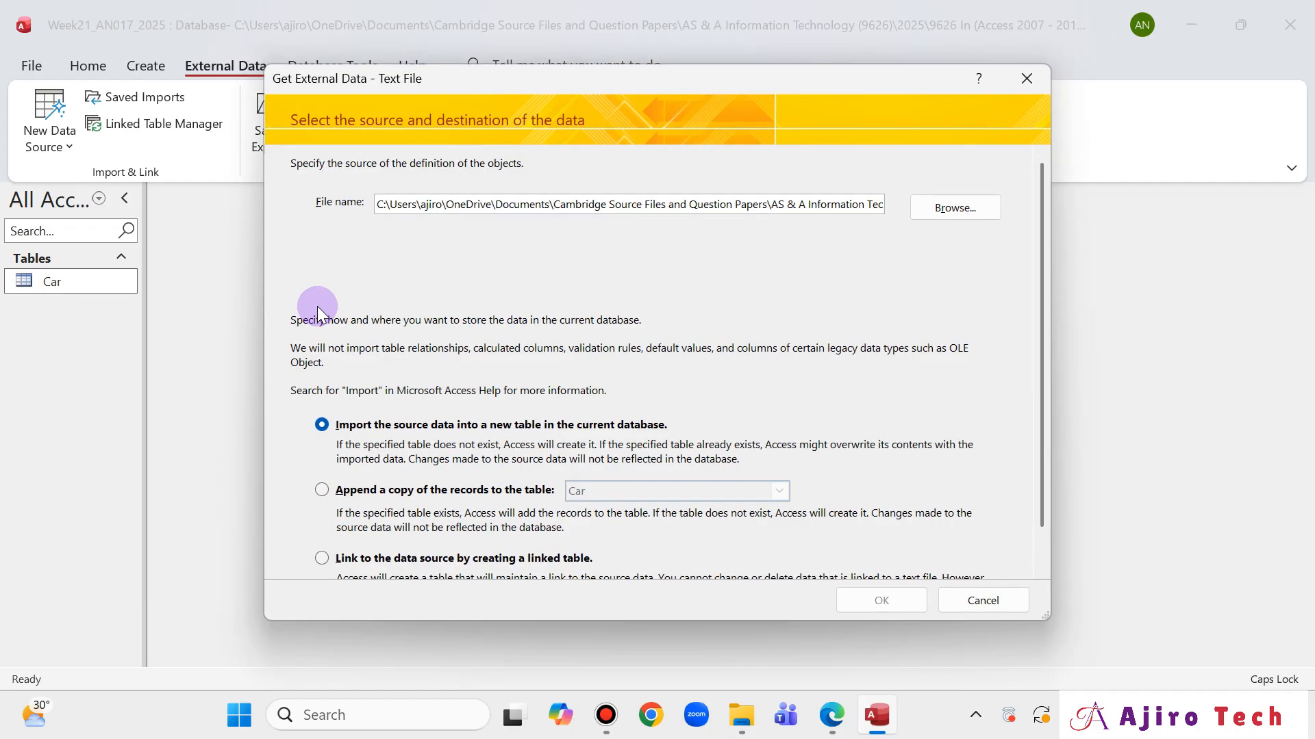
{"action": "left_click", "coordinate": [926, 208]}
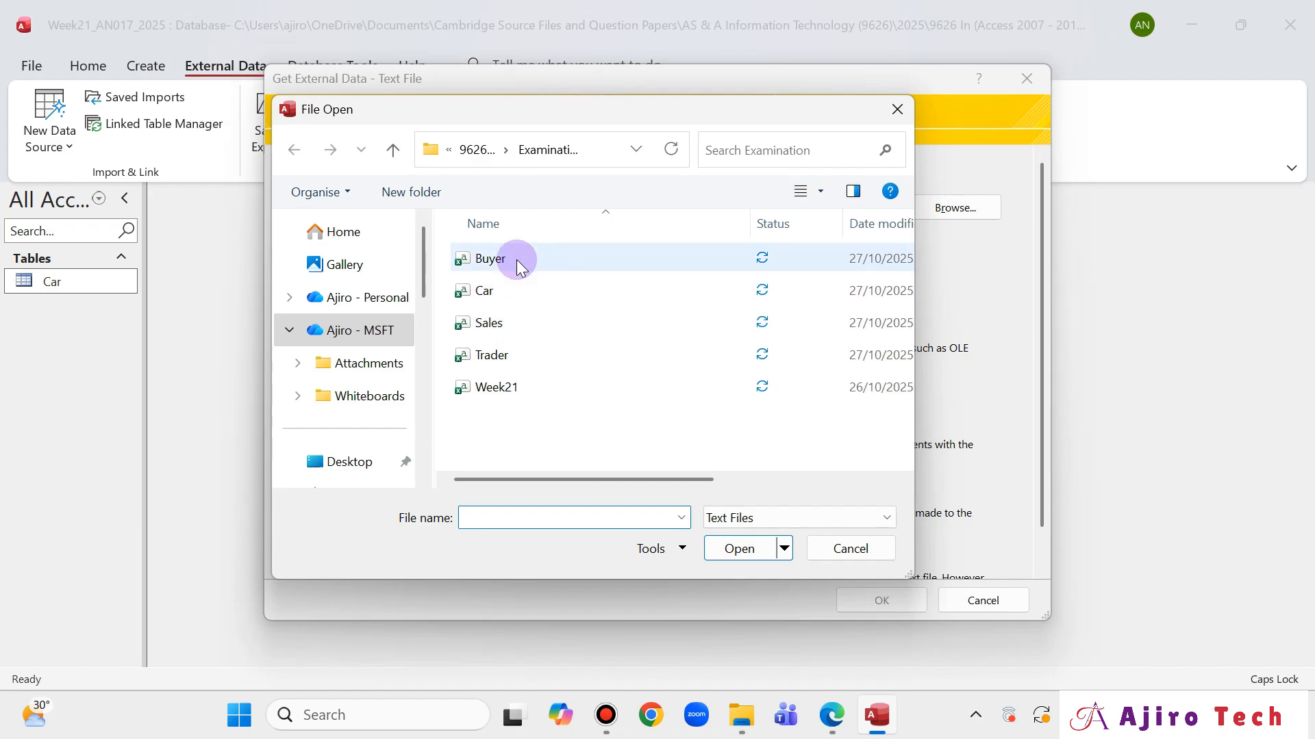
{"action": "left_click", "coordinate": [516, 261]}
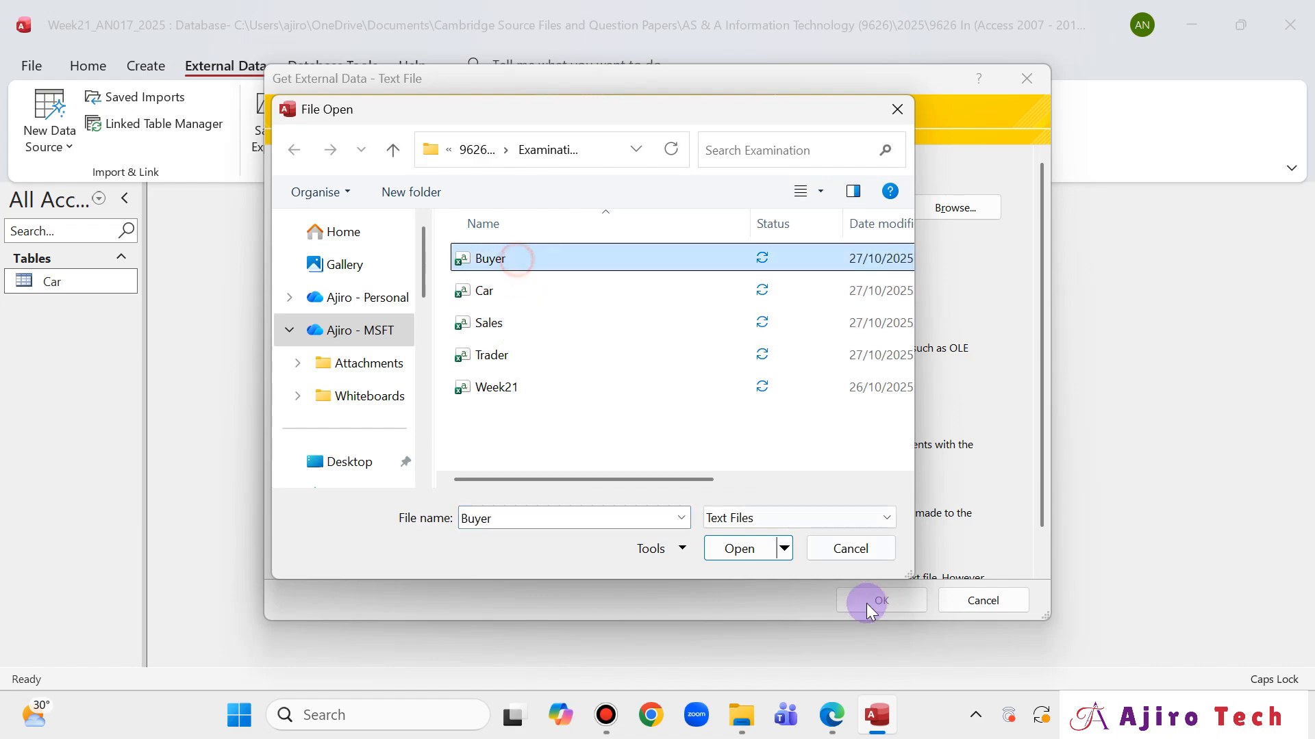
{"action": "left_click", "coordinate": [743, 547]}
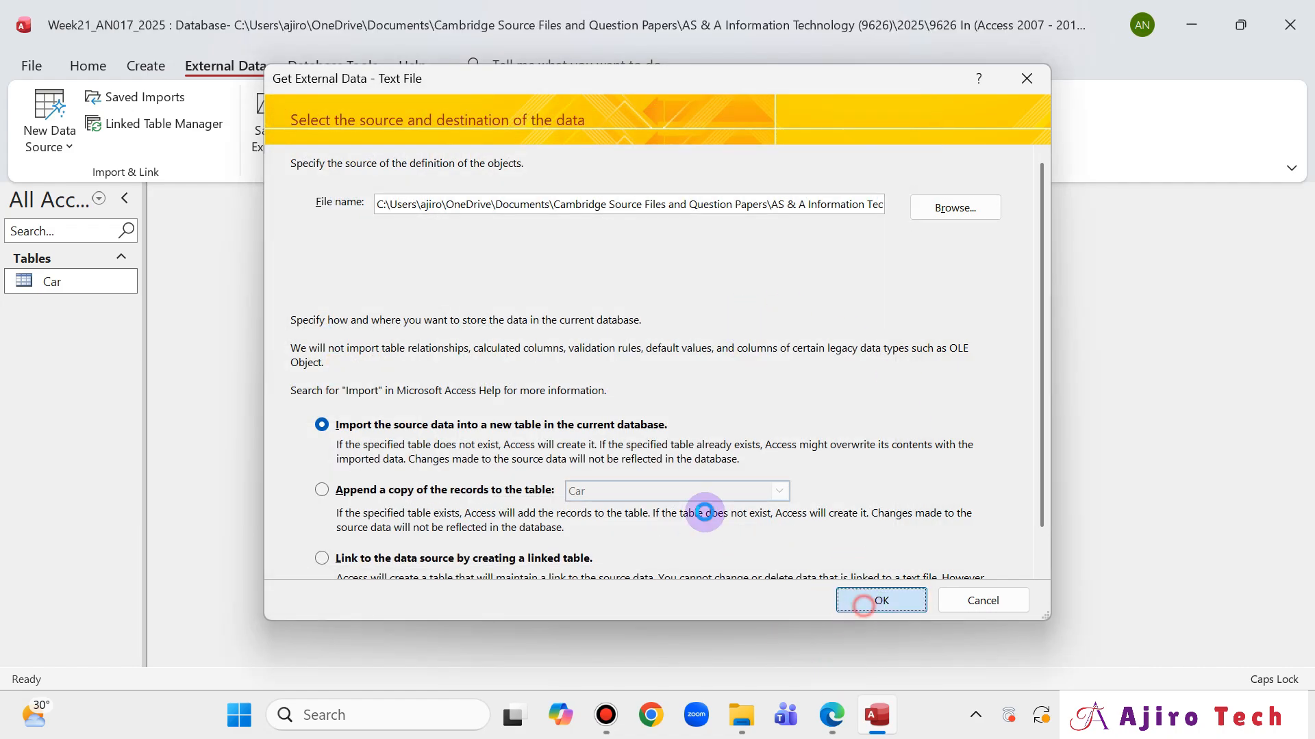
{"action": "left_click", "coordinate": [867, 597]}
Configure the Buyer import as comma-delimited with field names in the first row and Buyer_ID as the primary key
{"action": "left_click", "coordinate": [857, 561]}
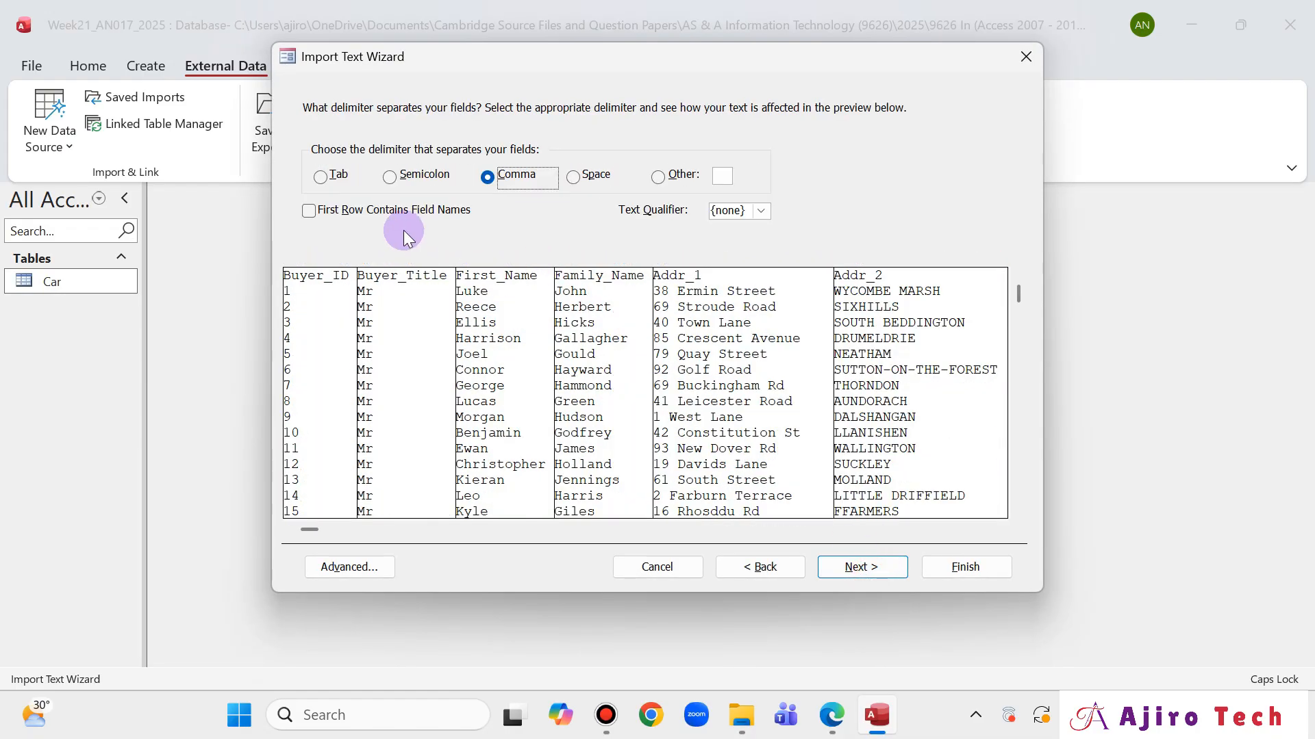
{"action": "left_click", "coordinate": [323, 211]}
{"action": "left_click", "coordinate": [883, 567]}
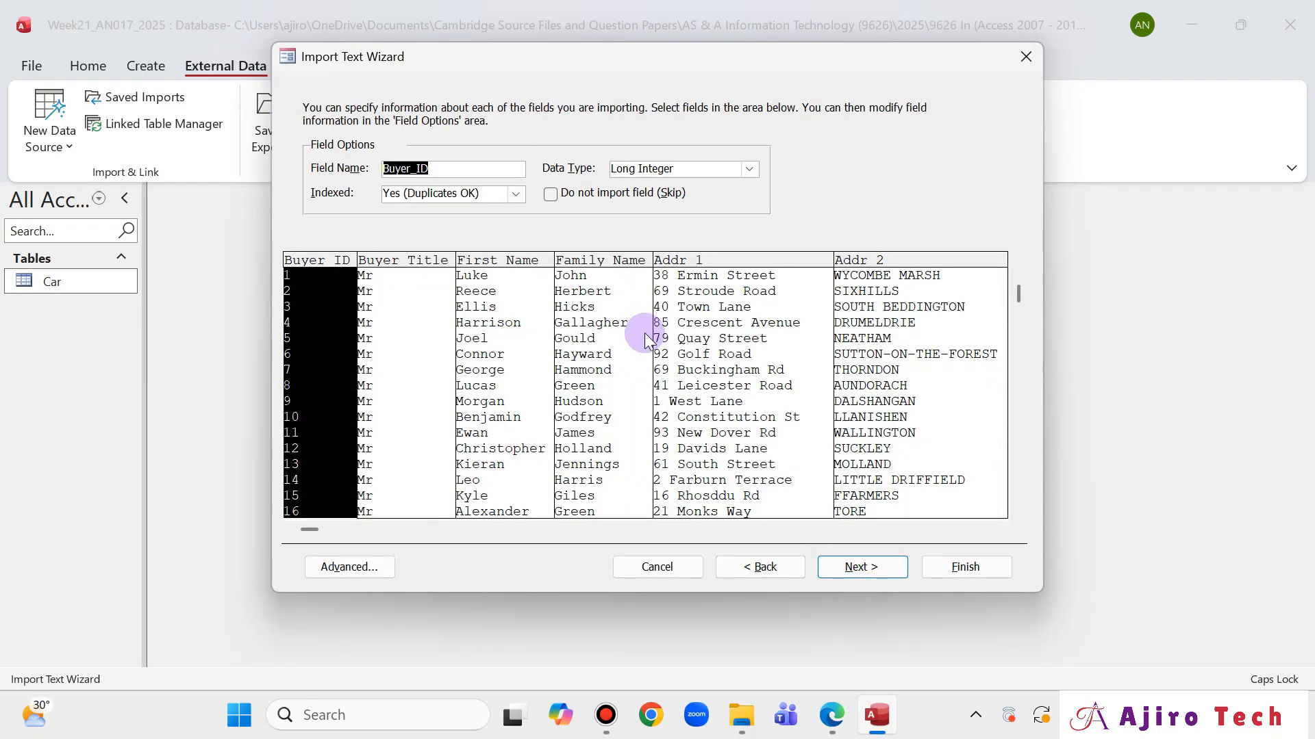
{"action": "left_click", "coordinate": [887, 574]}
{"action": "left_click", "coordinate": [576, 182]}
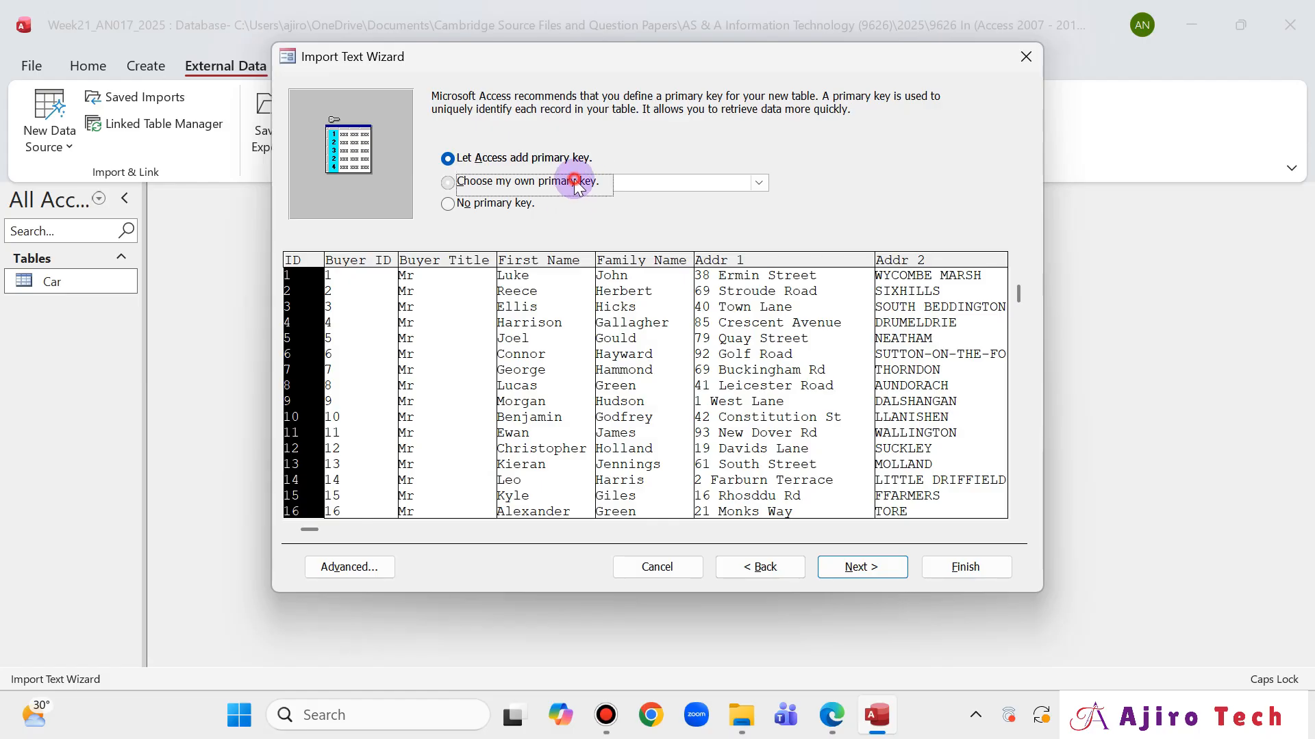
In the Buyer import specification, set the code page to Western European (Windows) and the Warranty_Purchased data type to Yes/No
{"action": "left_click", "coordinate": [342, 575]}
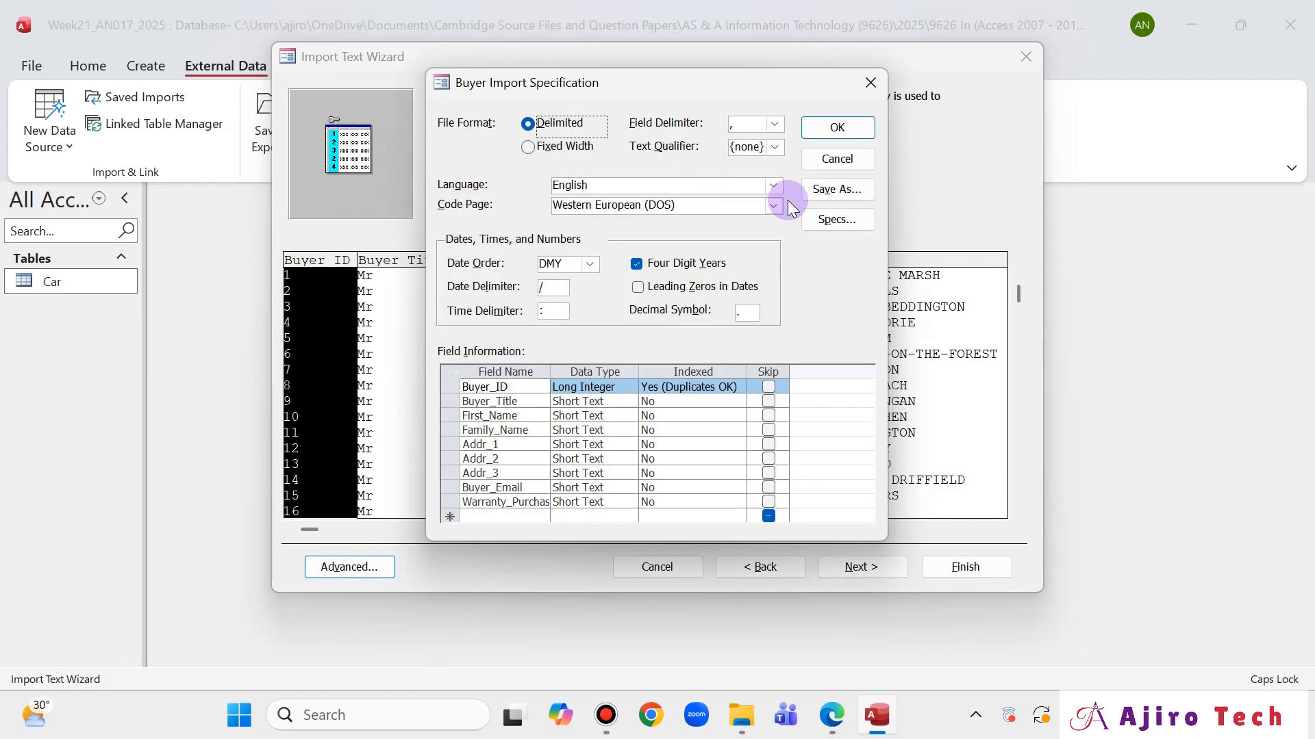
{"action": "left_click", "coordinate": [781, 208]}
{"action": "left_click", "coordinate": [724, 427]}
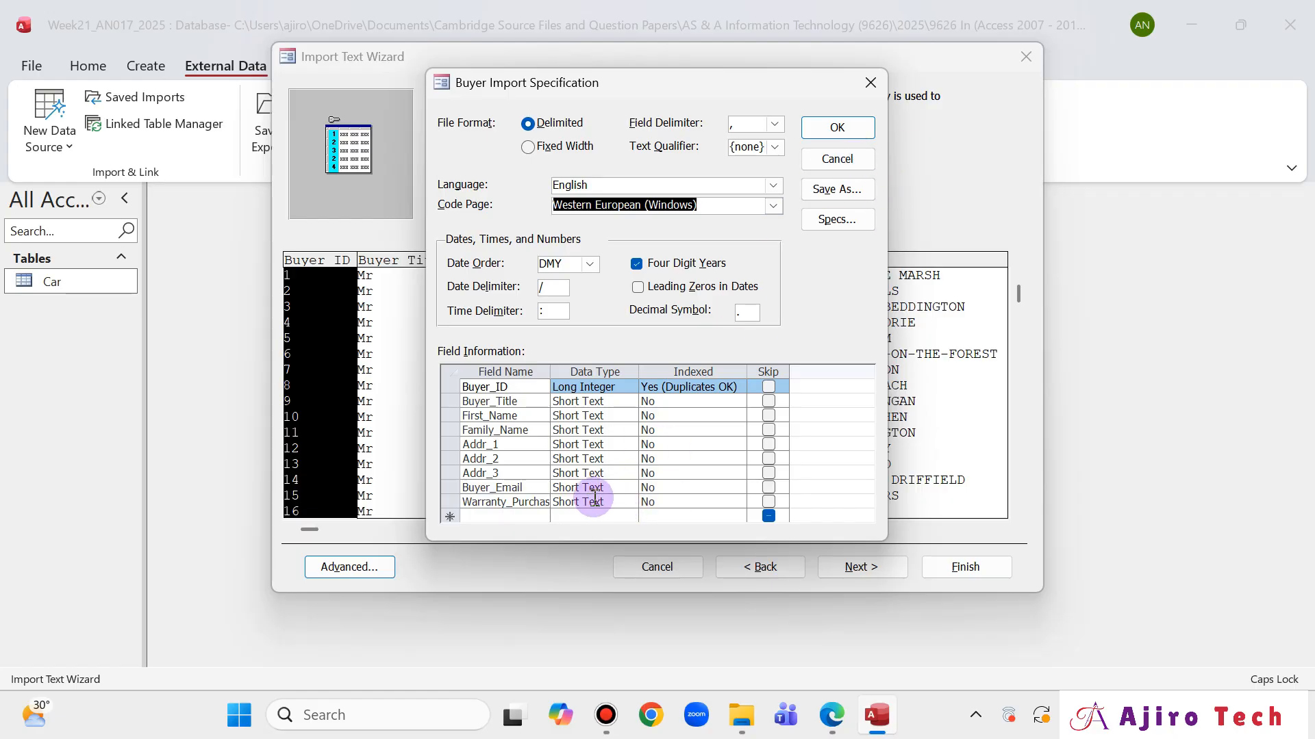
{"action": "left_click", "coordinate": [617, 501]}
{"action": "left_click", "coordinate": [627, 501]}
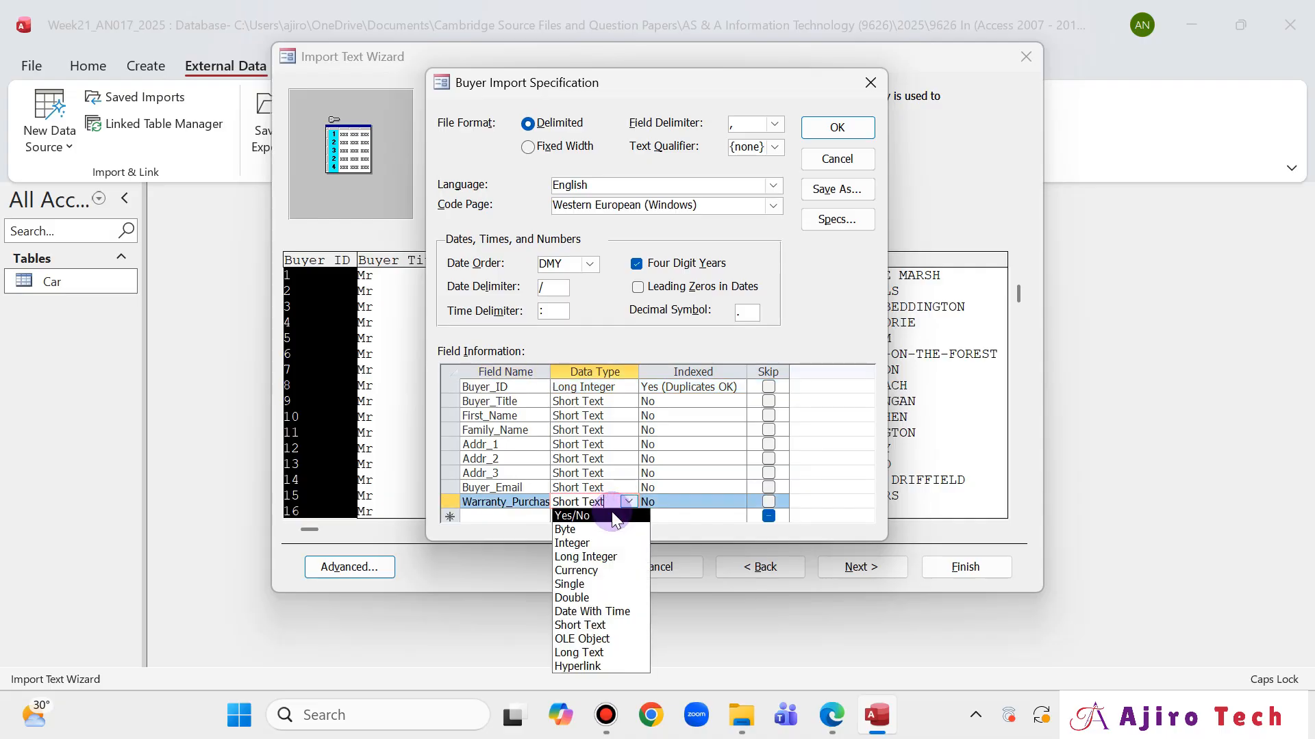
{"action": "left_click", "coordinate": [612, 513]}
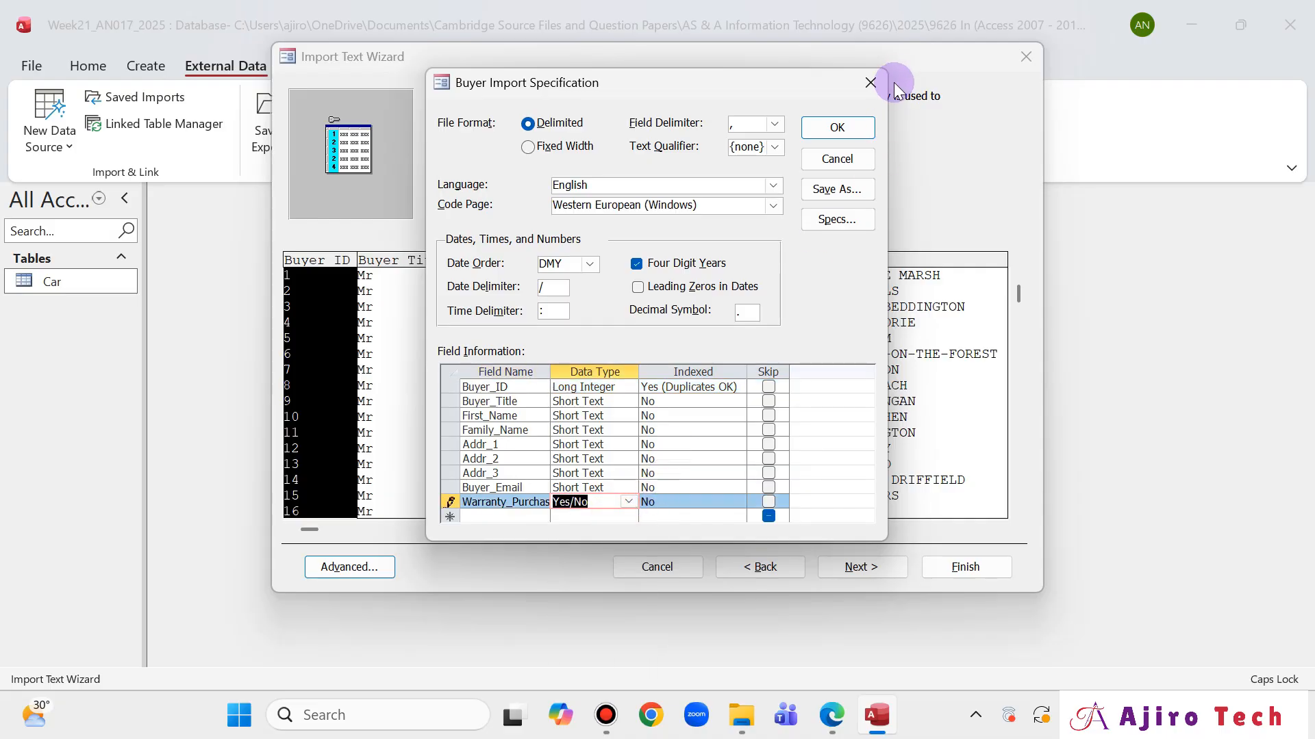
{"action": "left_click", "coordinate": [837, 127]}
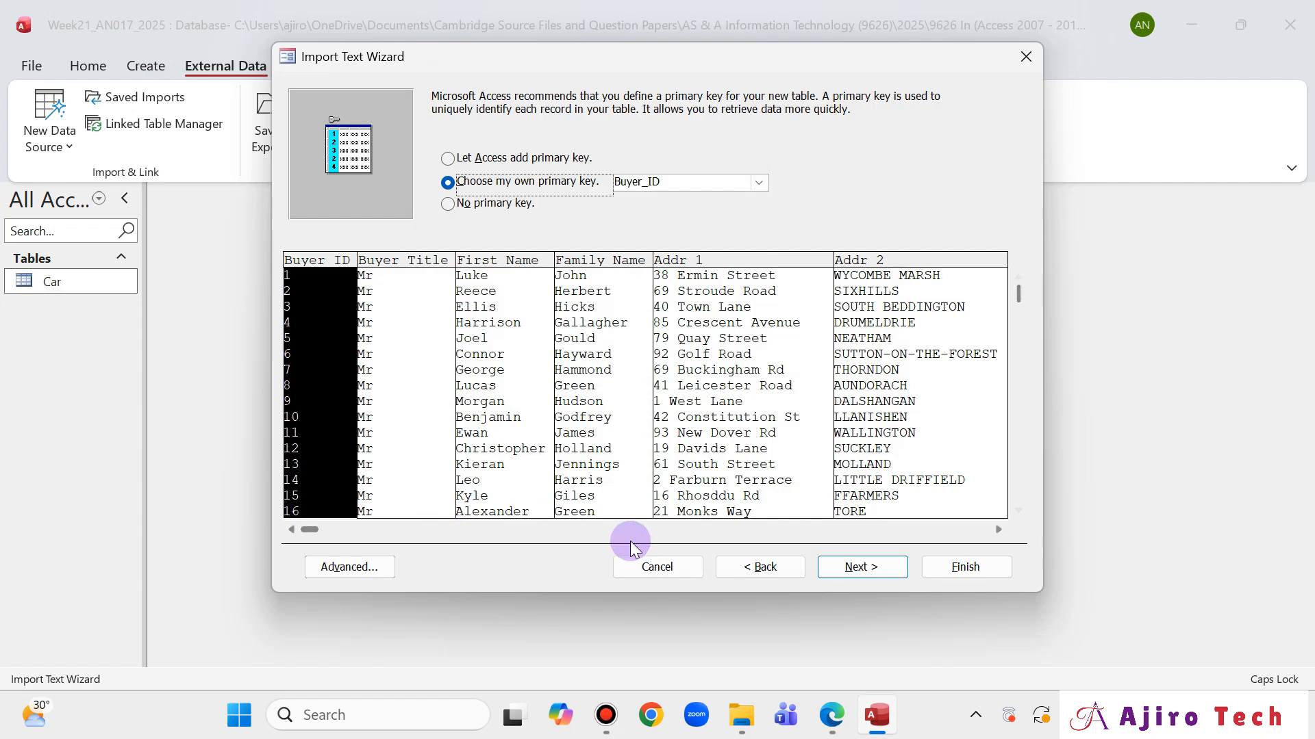
Check the previewed fields and import specification, and finish the import into a table named Buyer without saving the import steps
{"action": "left_click", "coordinate": [656, 529]}
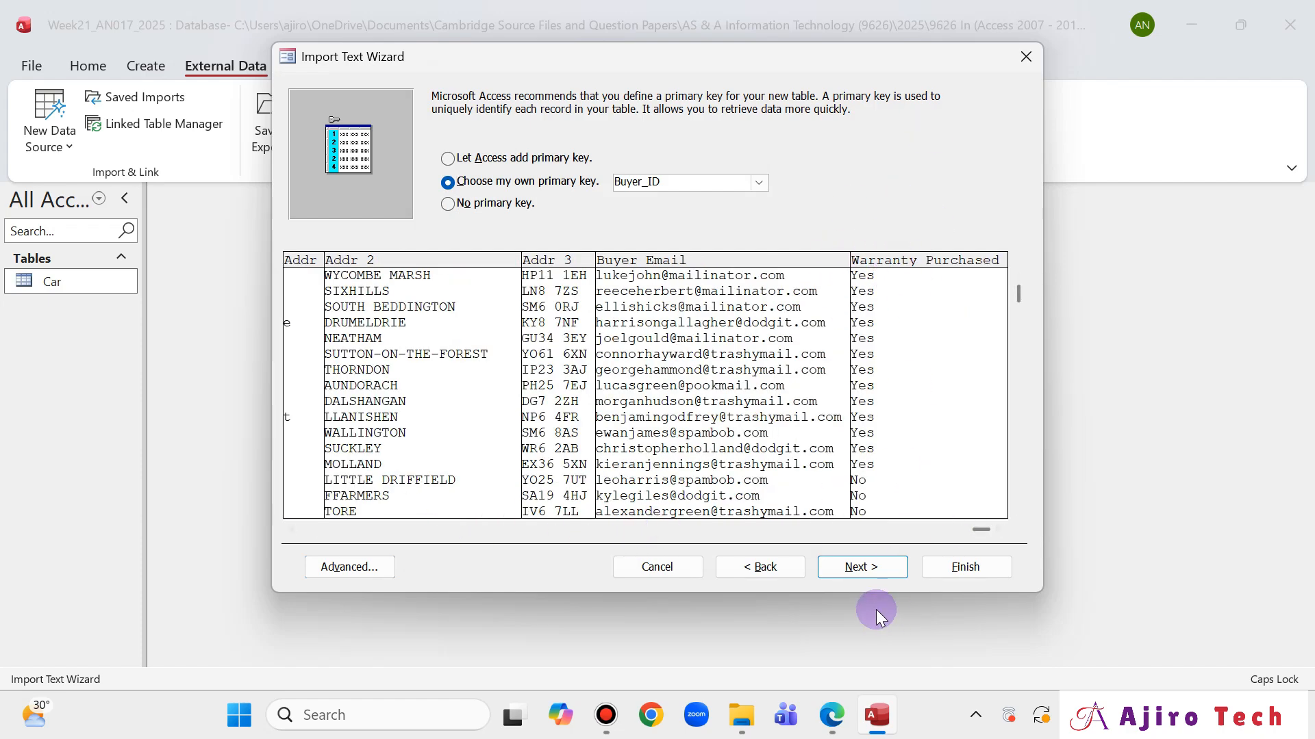
{"action": "left_click", "coordinate": [292, 529]}
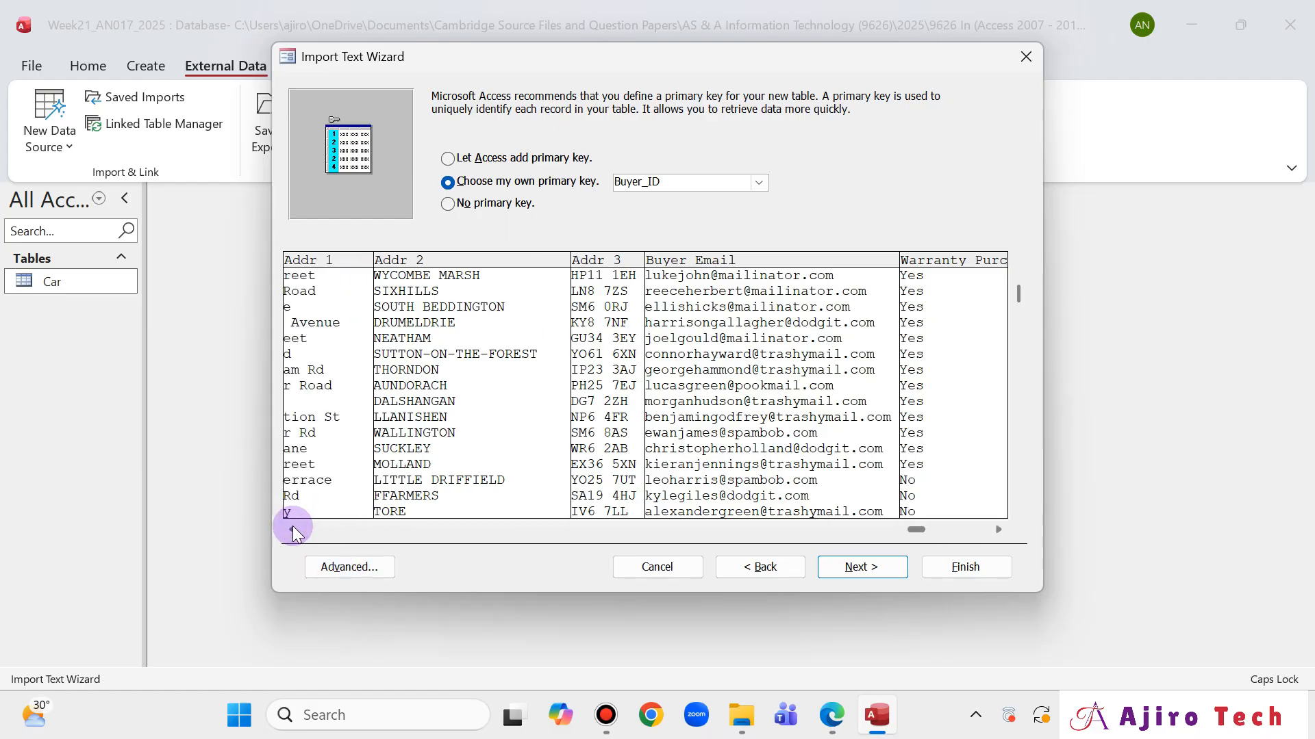
{"action": "left_click_drag", "start_coordinate": [293, 527], "coordinate": [293, 527]}
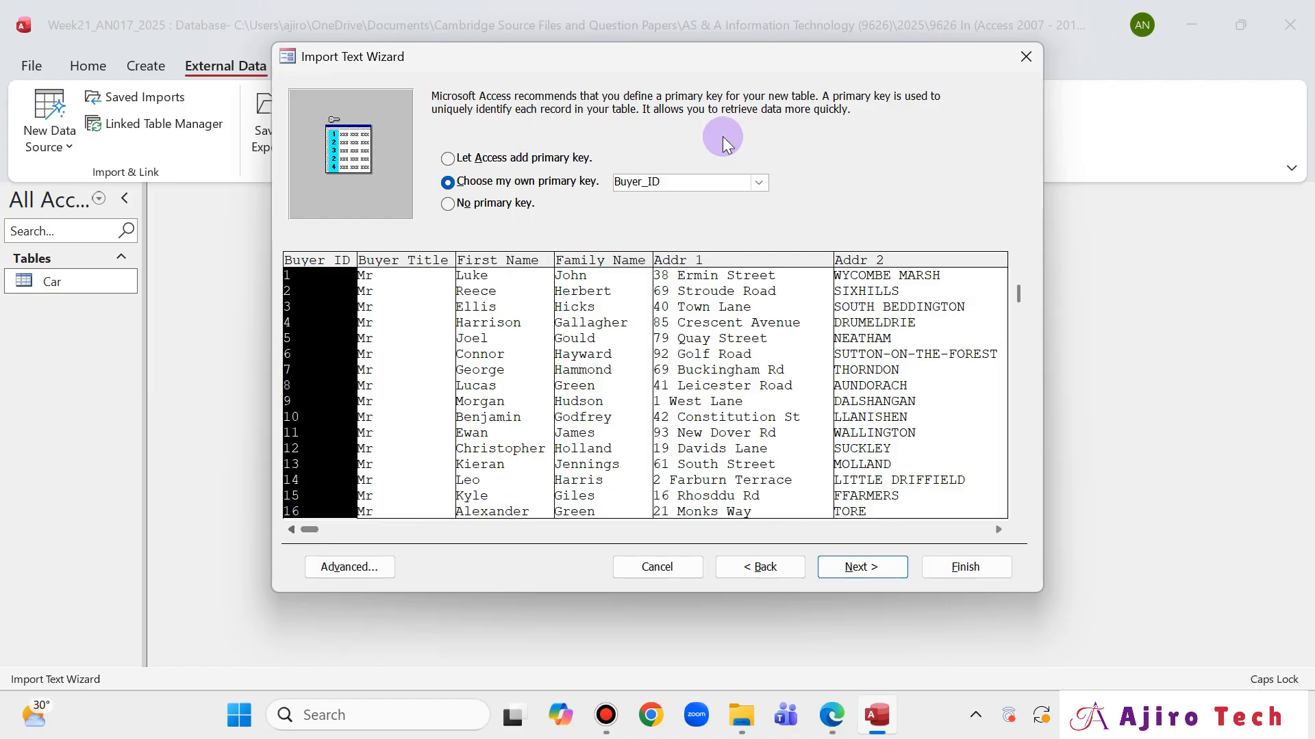
{"action": "left_click", "coordinate": [370, 565]}
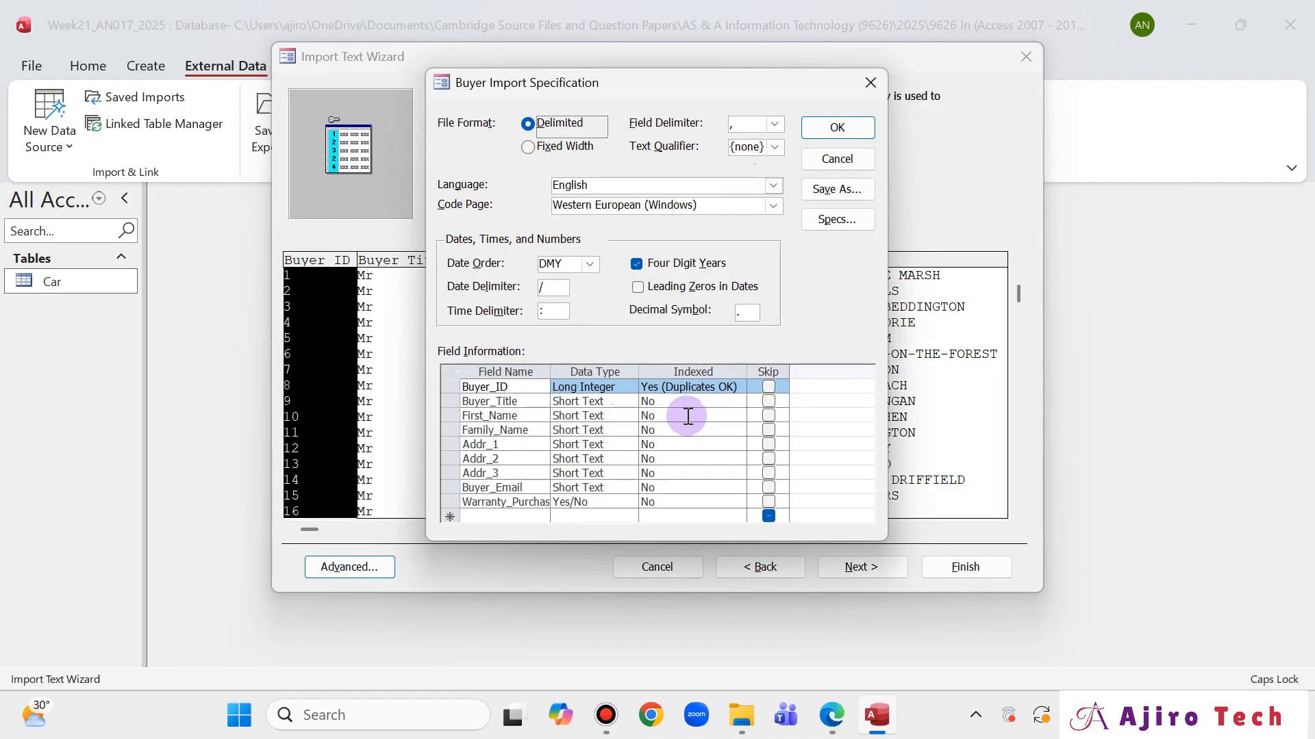
{"action": "left_click", "coordinate": [841, 127]}
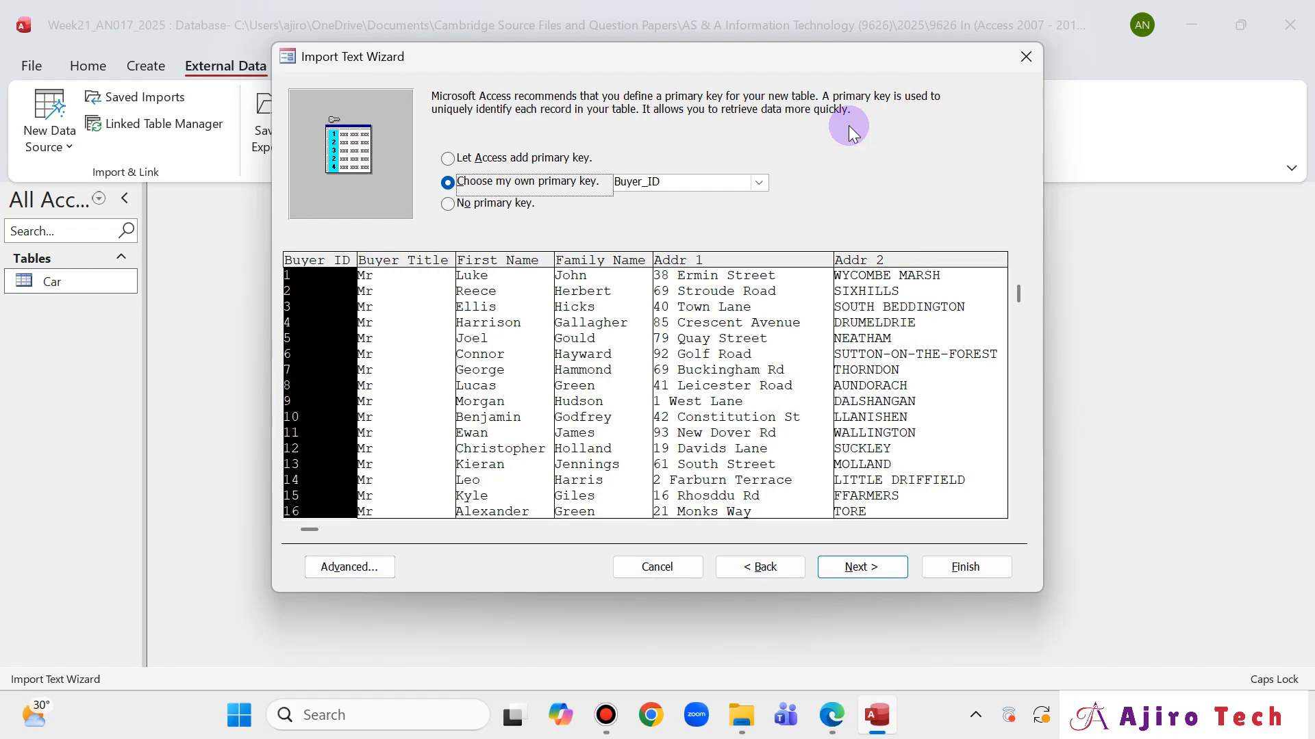
{"action": "left_click", "coordinate": [861, 568]}
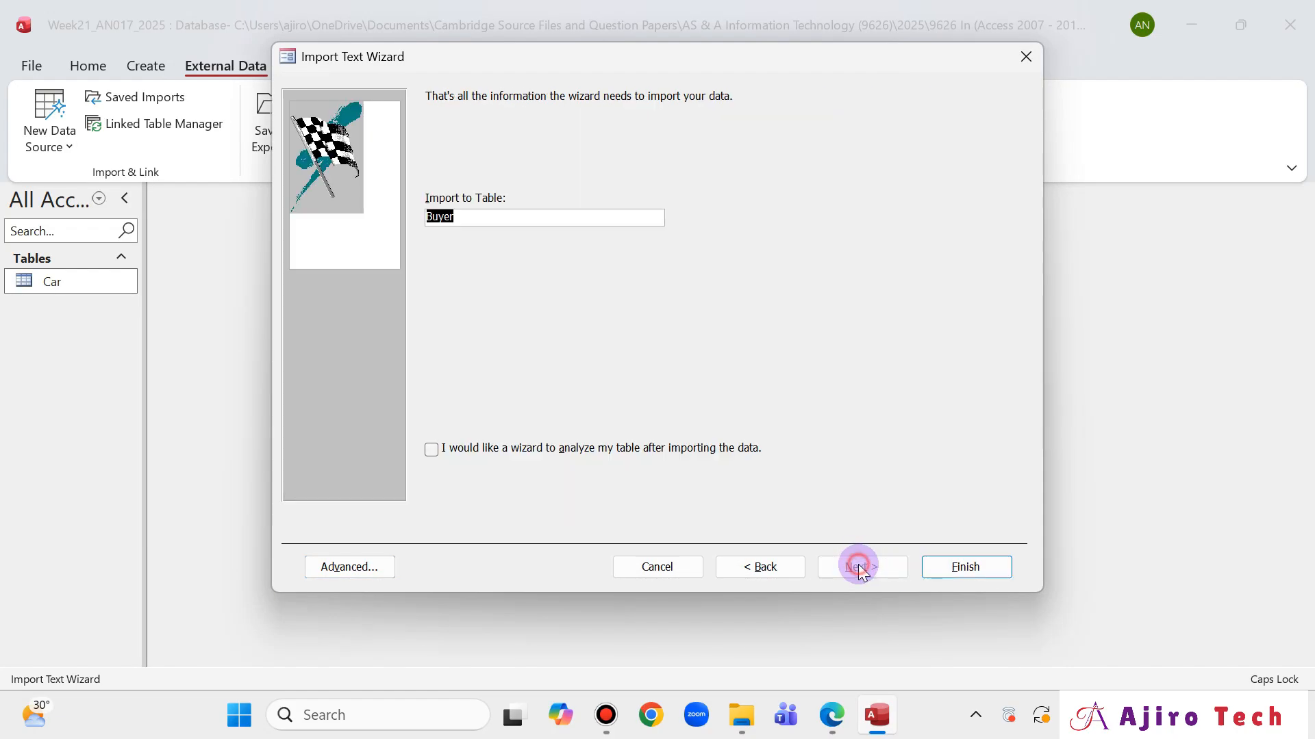
{"action": "left_click", "coordinate": [983, 571]}
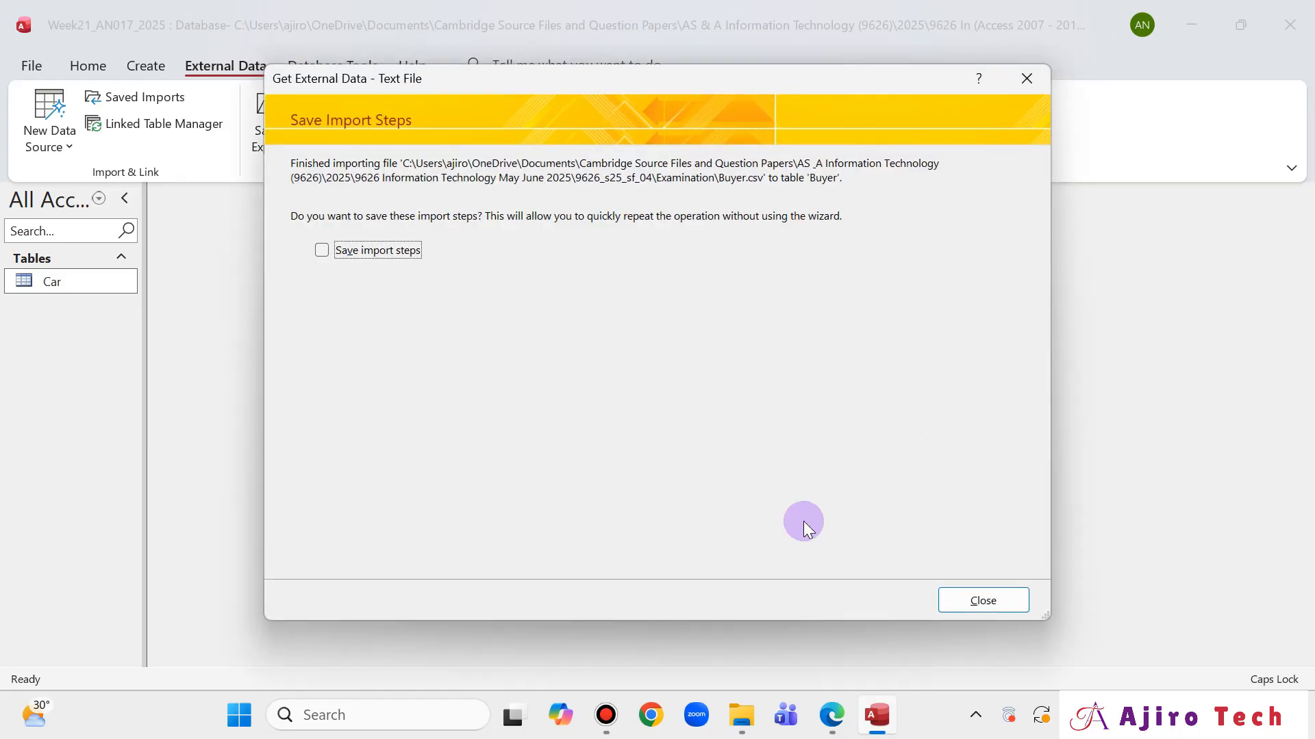
{"action": "left_click", "coordinate": [954, 602]}
Open the Buyer table, fit all its column widths to their contents, and save the layout
{"action": "double_click", "coordinate": [95, 285]}
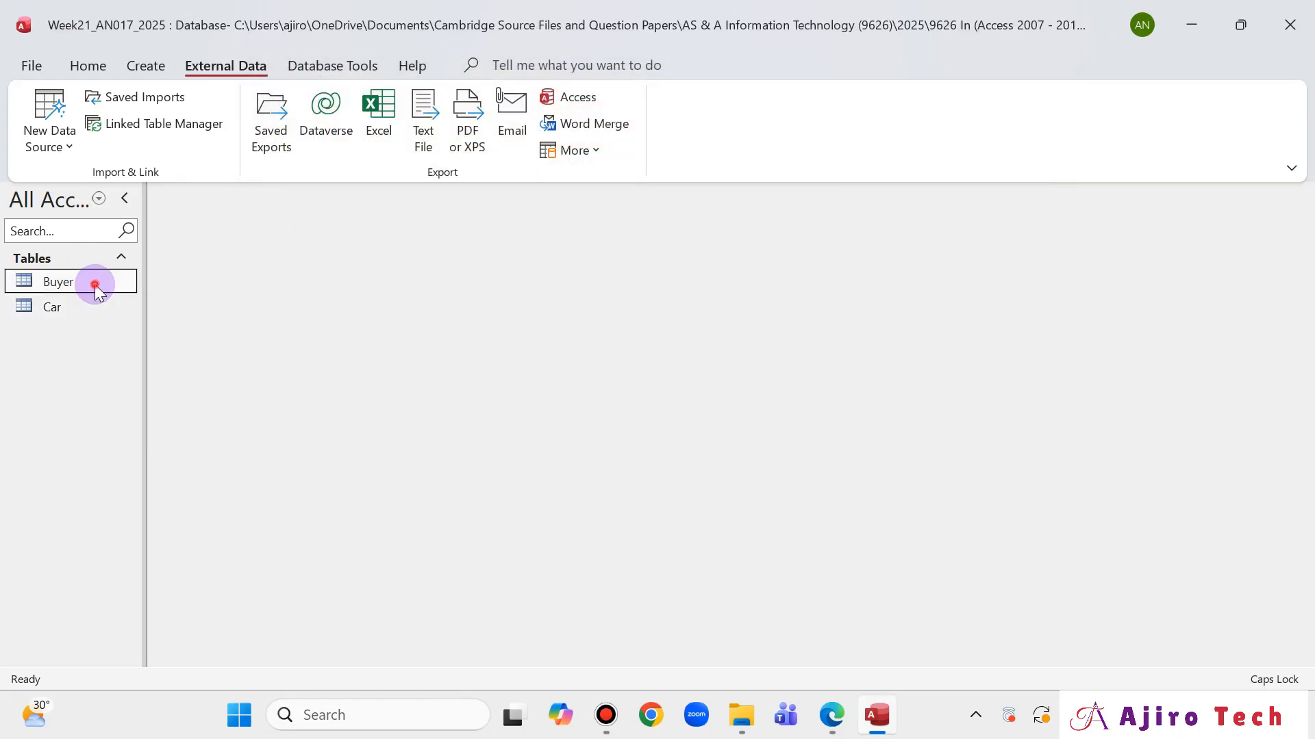
{"action": "right_click", "coordinate": [175, 194]}
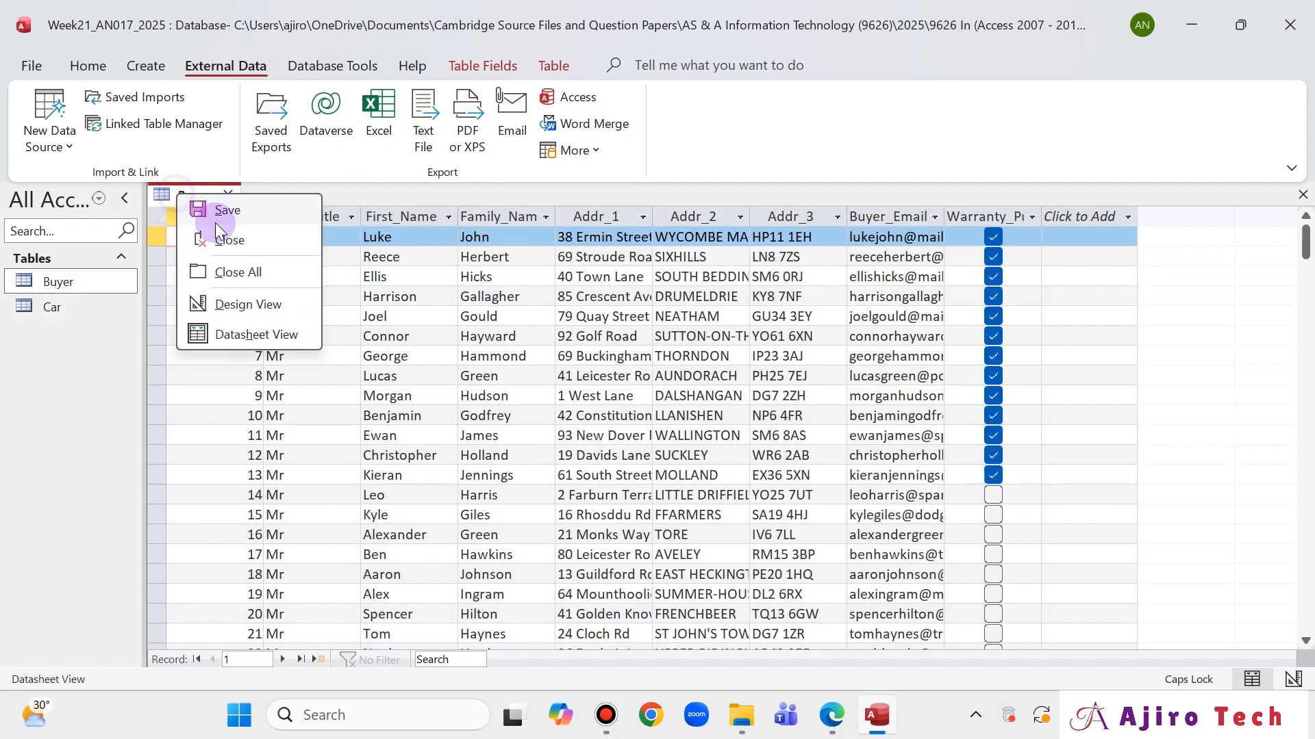
{"action": "left_click", "coordinate": [222, 211]}
{"action": "left_click", "coordinate": [155, 214]}
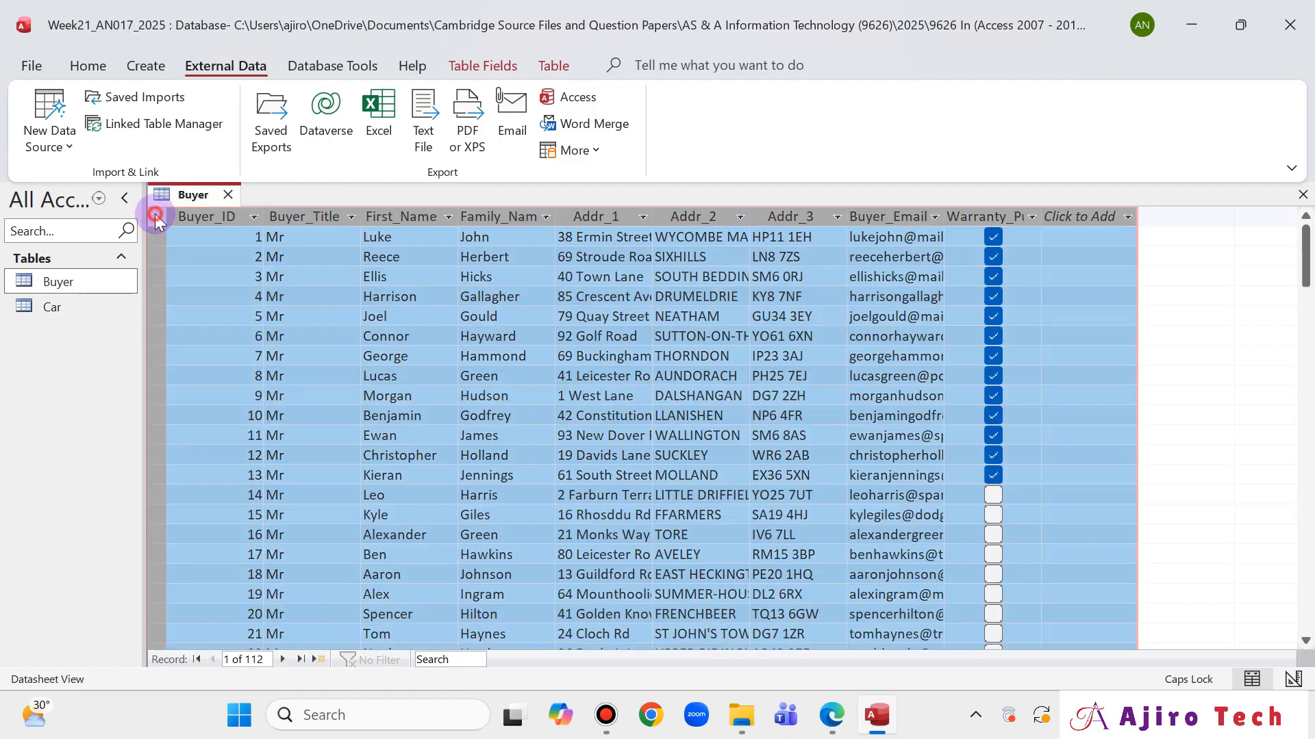
{"action": "double_click", "coordinate": [261, 216]}
{"action": "right_click", "coordinate": [191, 195]}
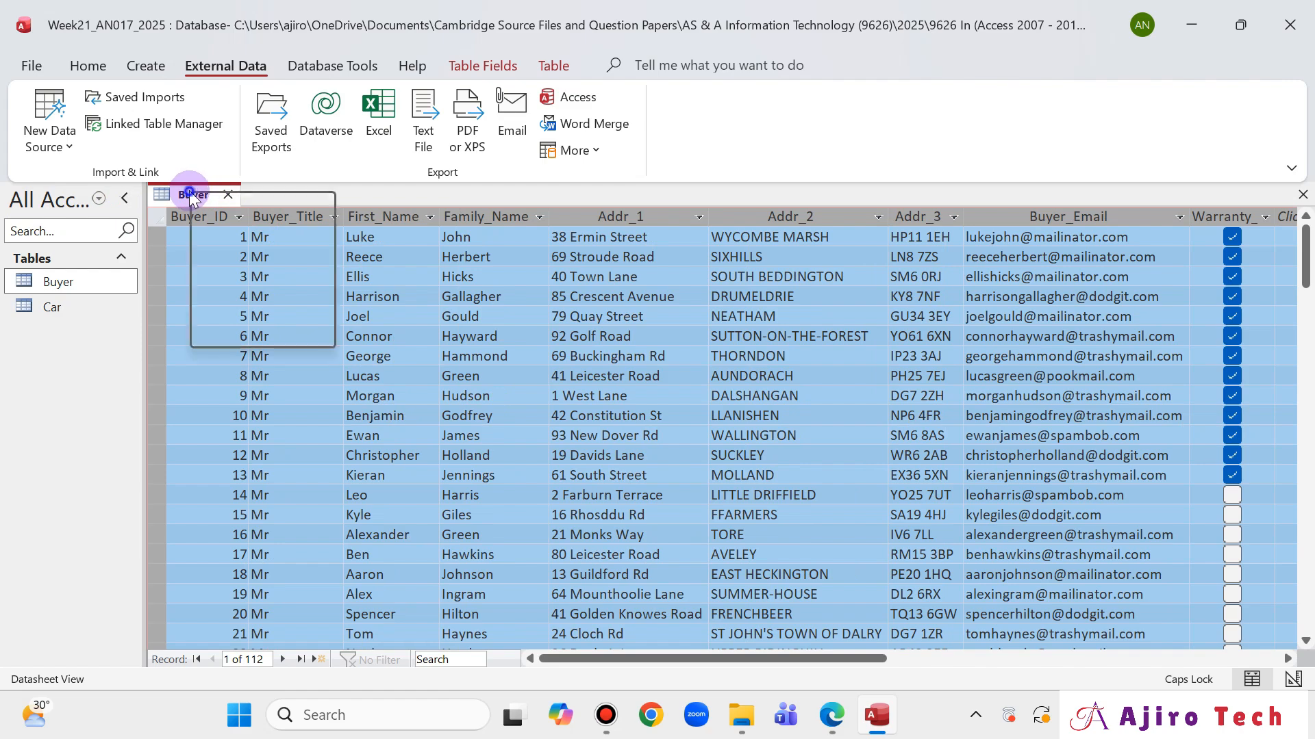
{"action": "left_click", "coordinate": [221, 206]}
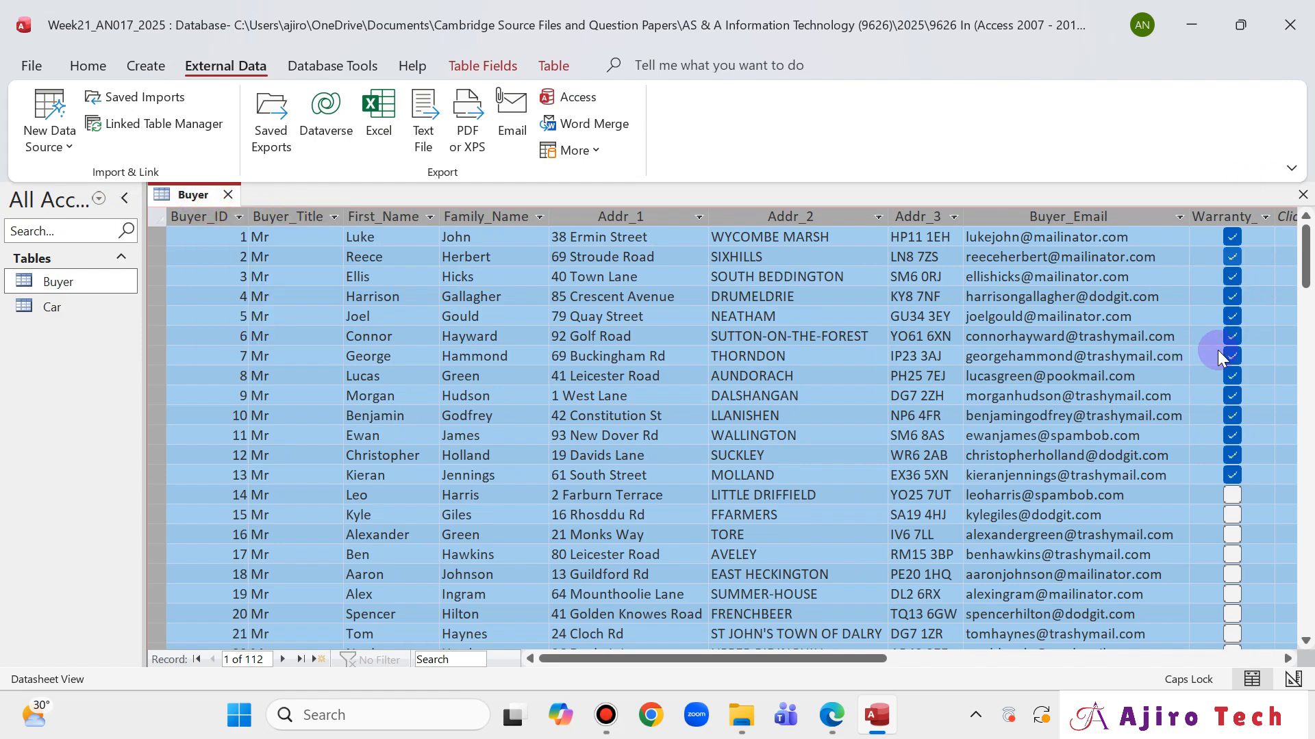
In the Buyer table's design, set the display control of the Warranty_Purchased field to Text Box
{"action": "right_click", "coordinate": [193, 199]}
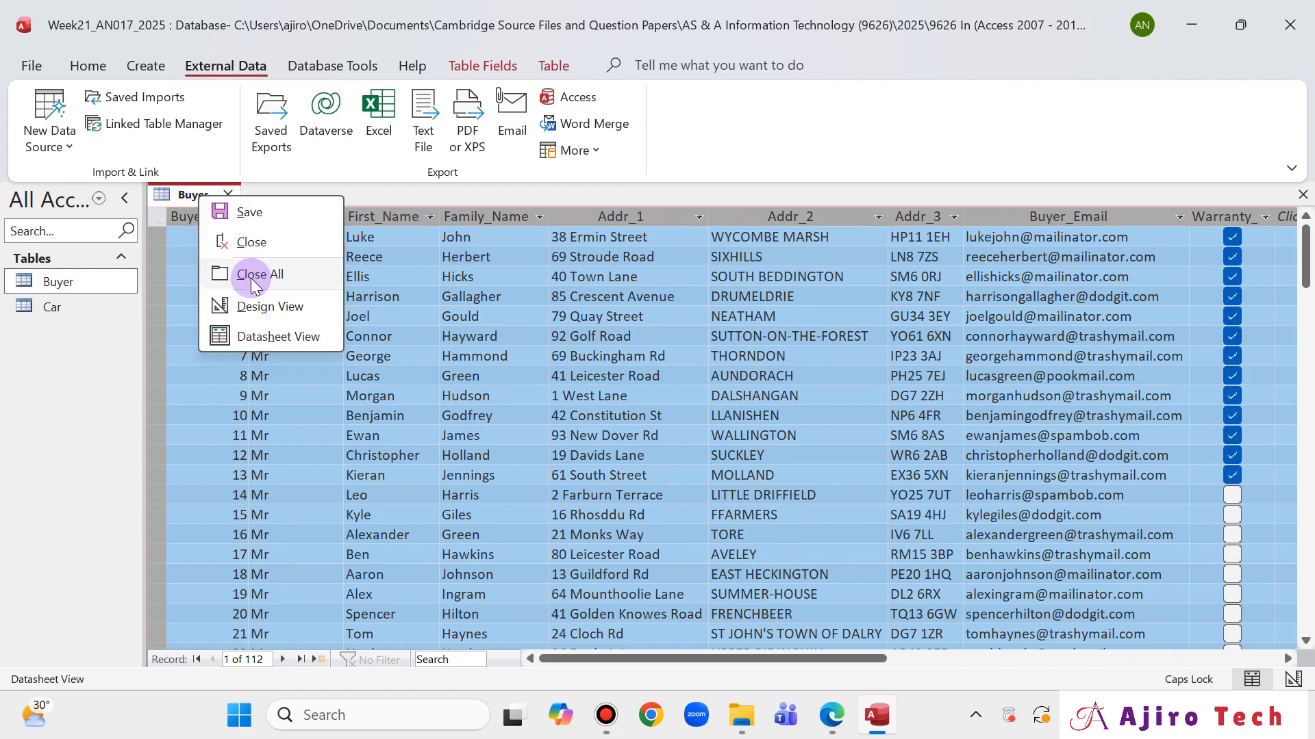
{"action": "left_click", "coordinate": [258, 305]}
{"action": "left_click", "coordinate": [440, 385]}
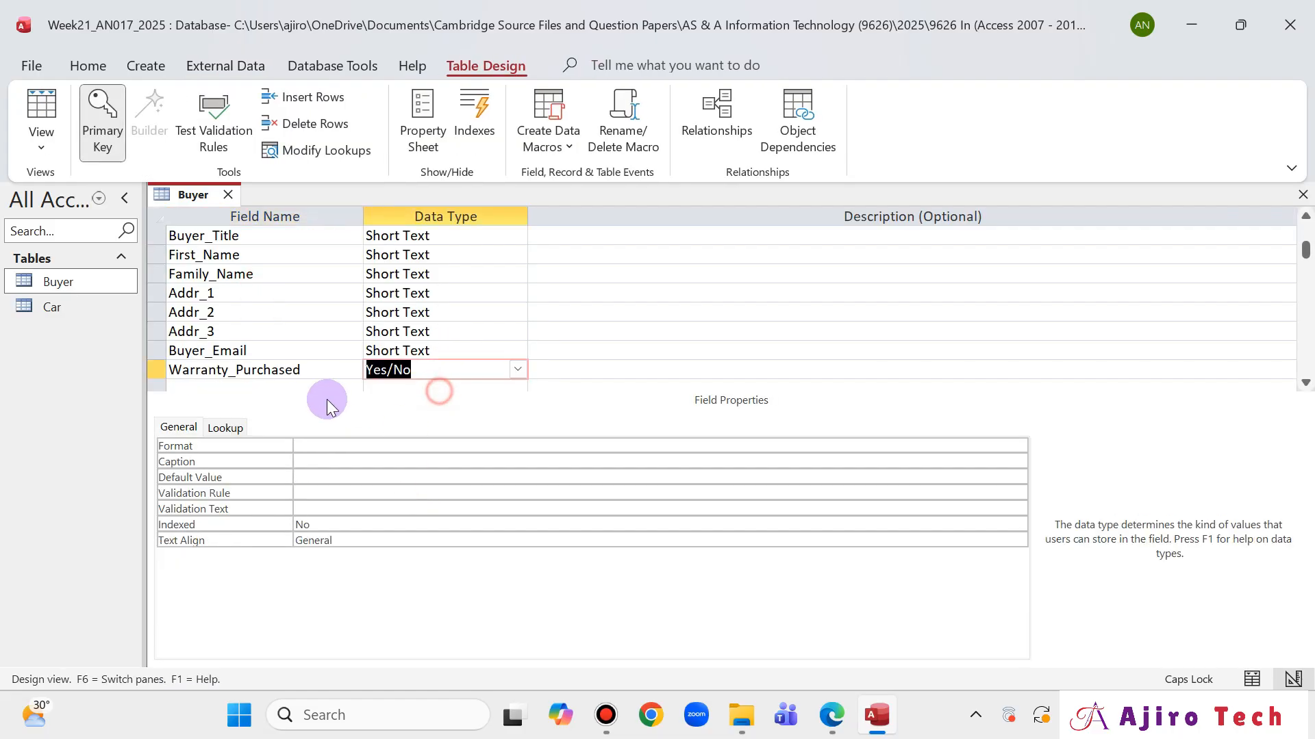
{"action": "left_click", "coordinate": [226, 432]}
{"action": "left_click", "coordinate": [350, 445]}
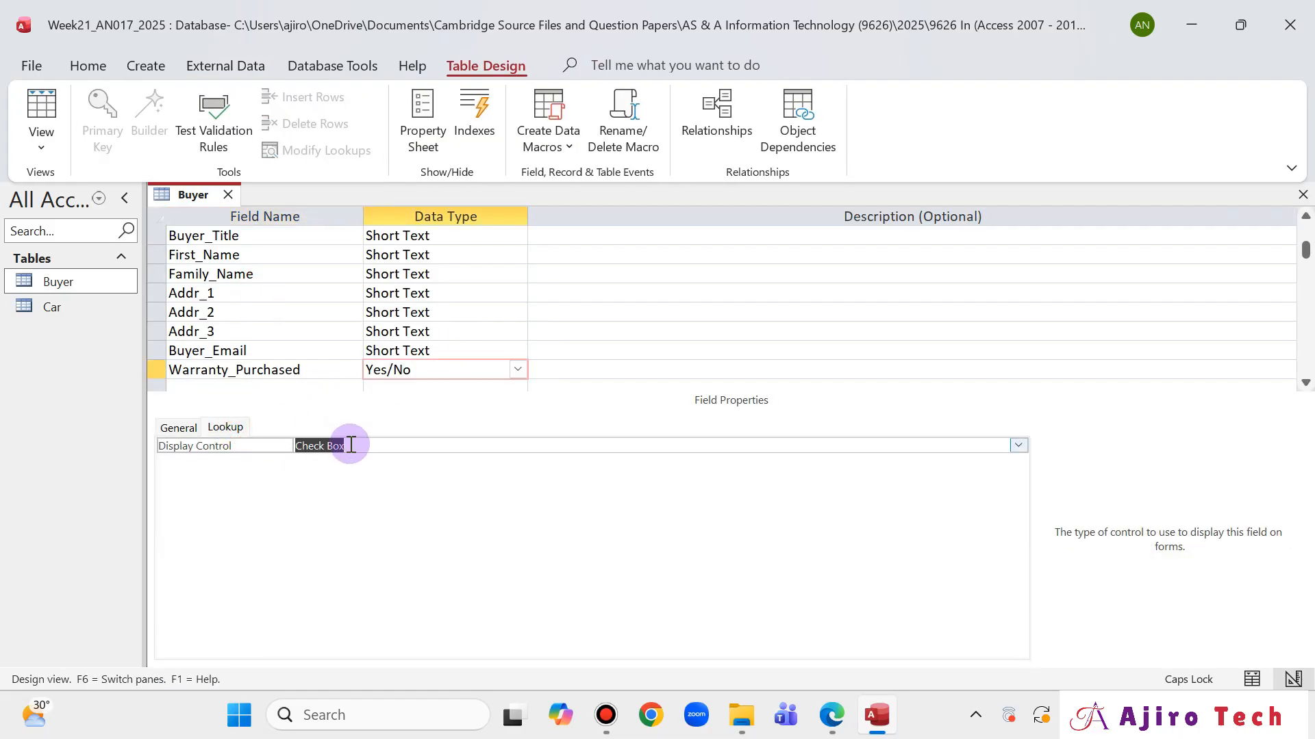
{"action": "left_click", "coordinate": [1018, 446]}
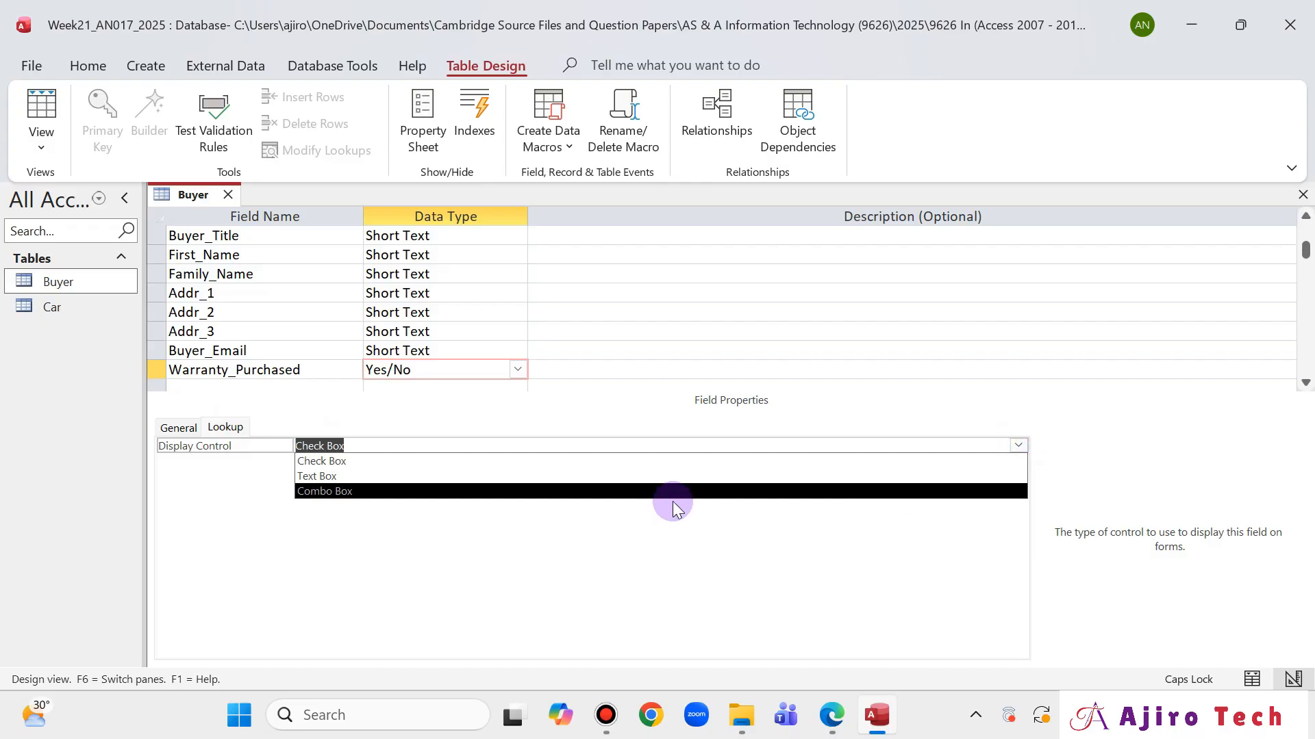
{"action": "left_click", "coordinate": [675, 477]}
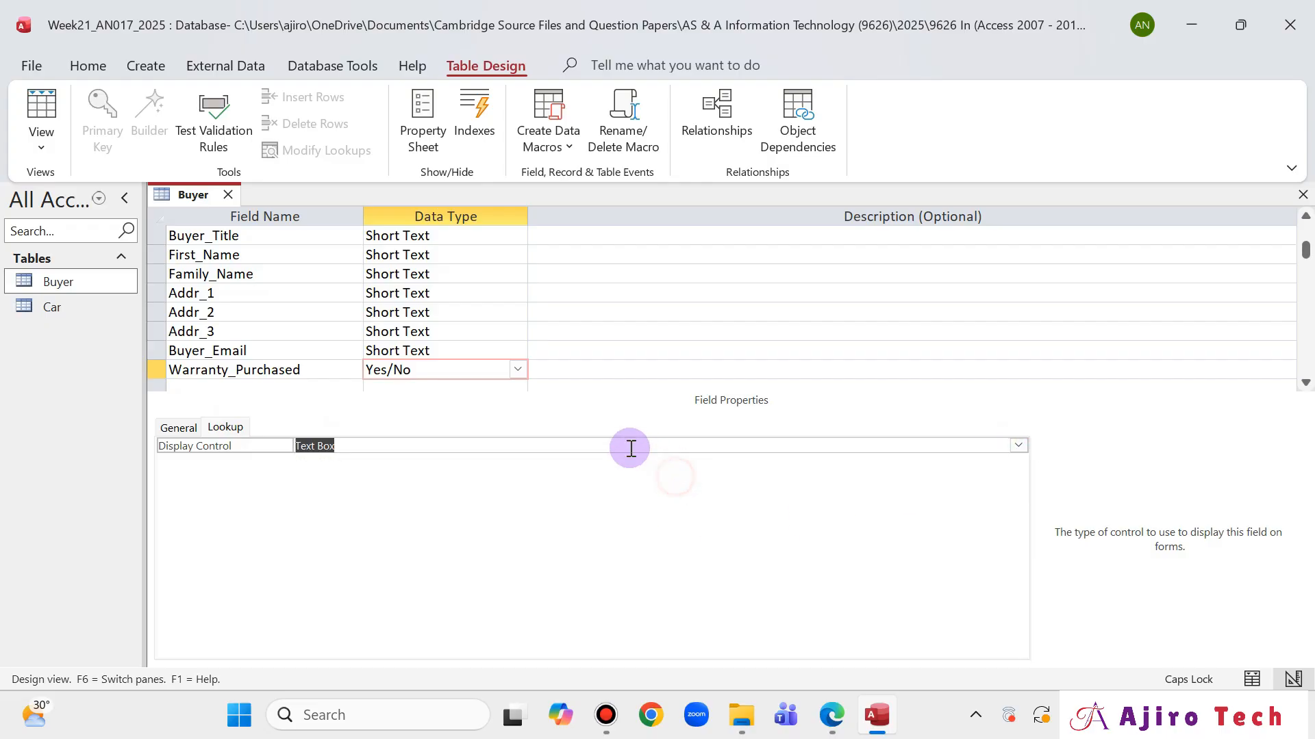
Save the Buyer table design, check the Warranty_Purchased values in Datasheet View, and close the table
{"action": "right_click", "coordinate": [186, 199]}
{"action": "left_click", "coordinate": [220, 212]}
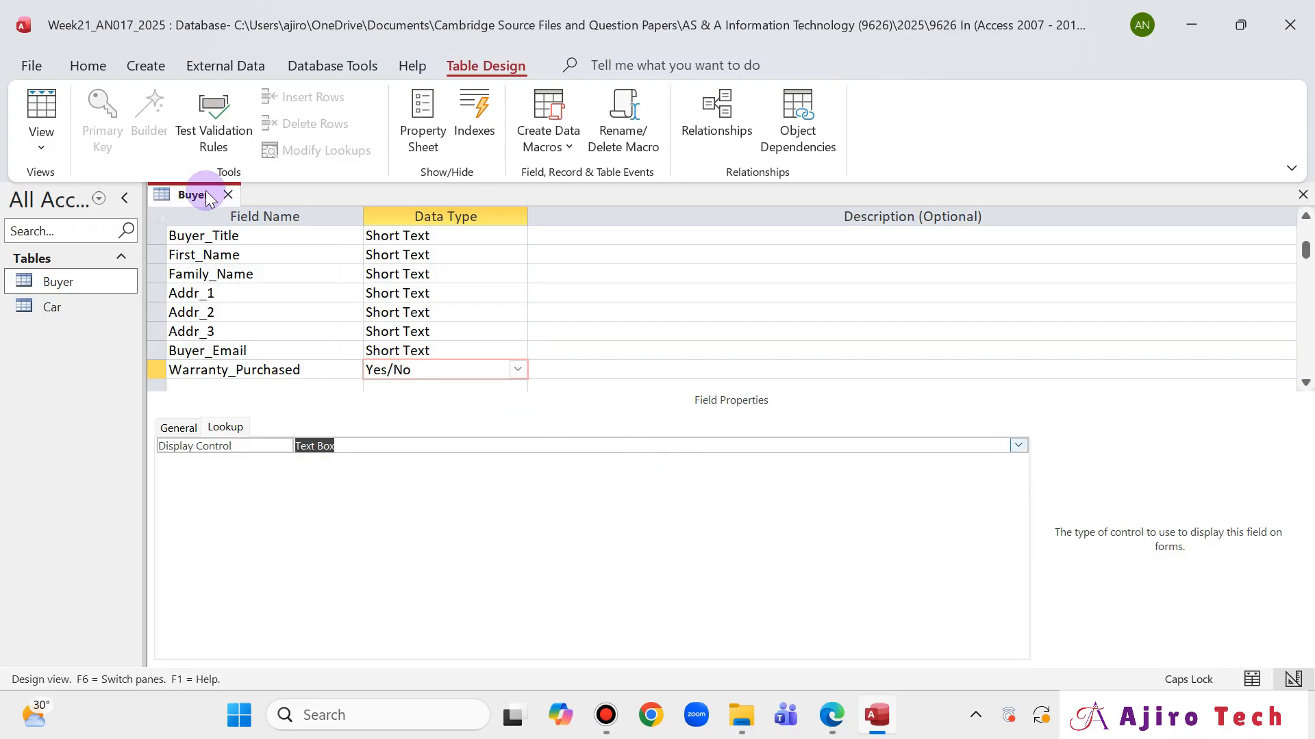
{"action": "right_click", "coordinate": [204, 193]}
{"action": "left_click", "coordinate": [275, 326]}
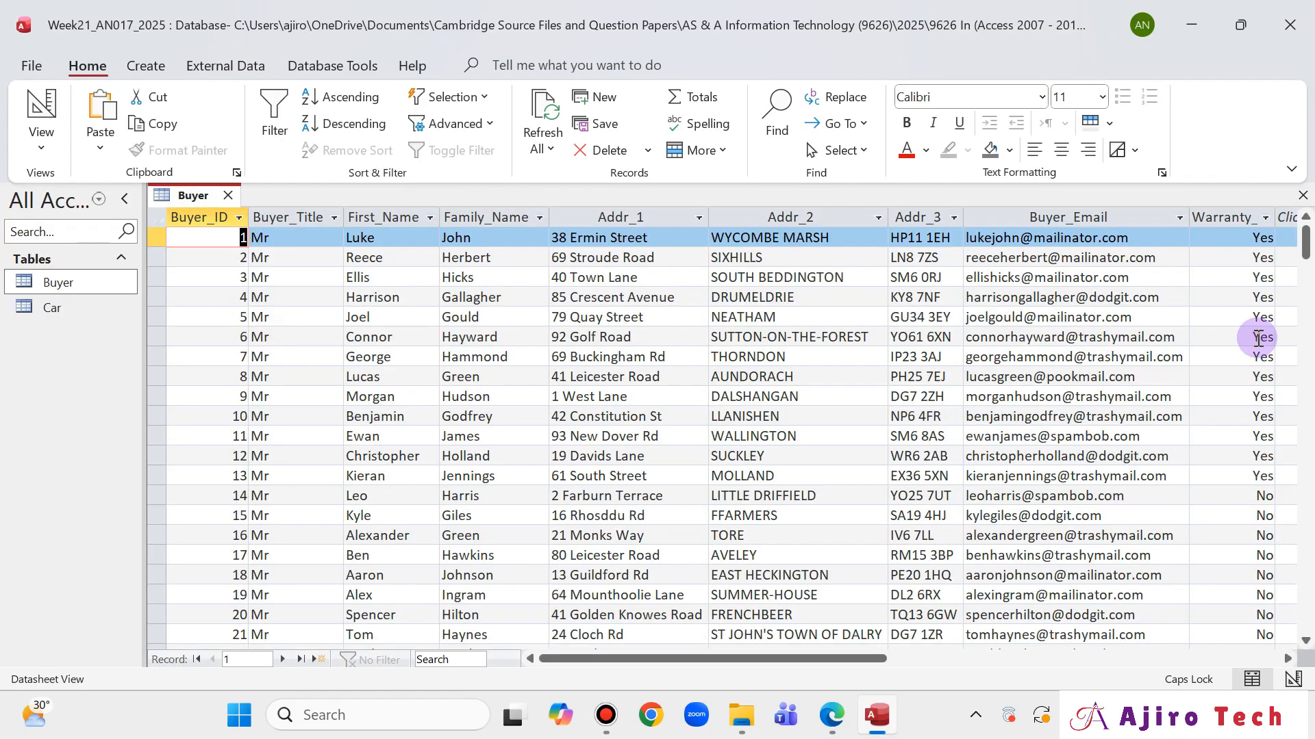
{"action": "right_click", "coordinate": [187, 194]}
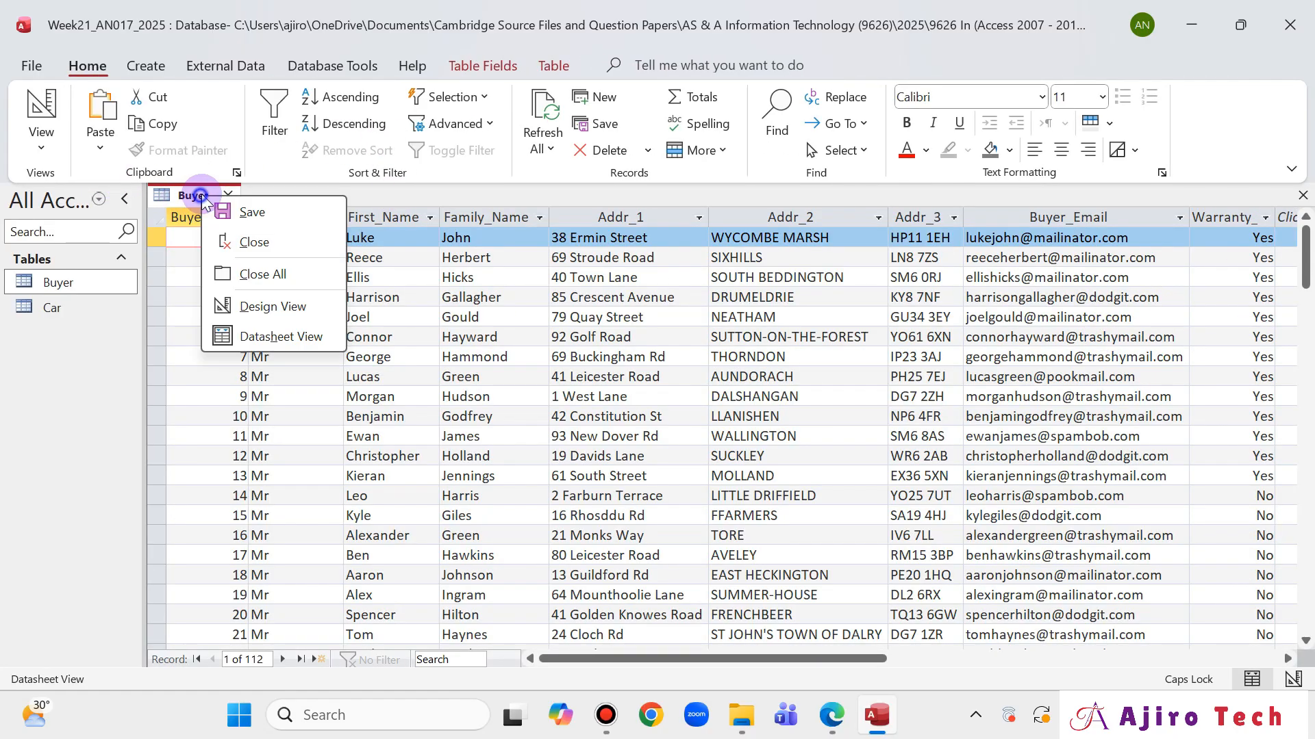
{"action": "left_click", "coordinate": [252, 238]}
Start a text file import of the Trader CSV from the Examination folder into a new table
{"action": "left_click", "coordinate": [237, 65]}
{"action": "left_click", "coordinate": [68, 145]}
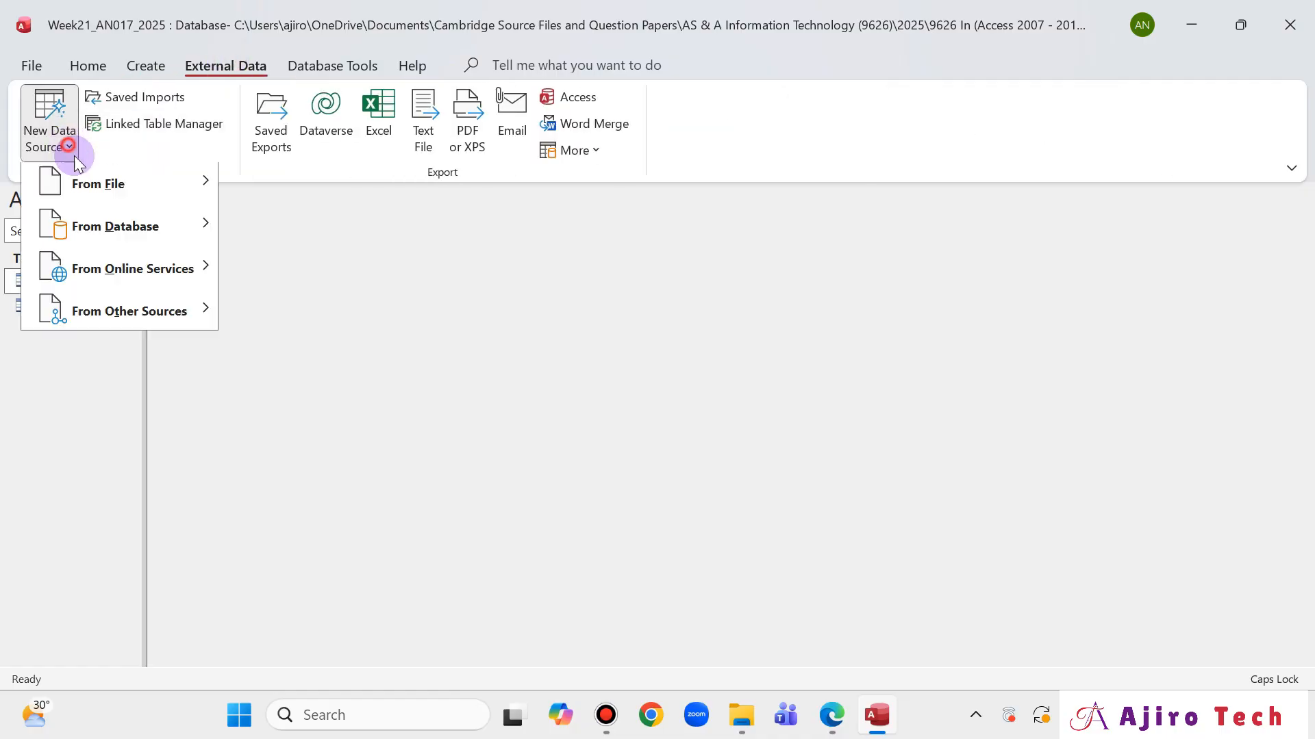
{"action": "mouse_move", "coordinate": [108, 191]}
{"action": "left_click", "coordinate": [312, 321]}
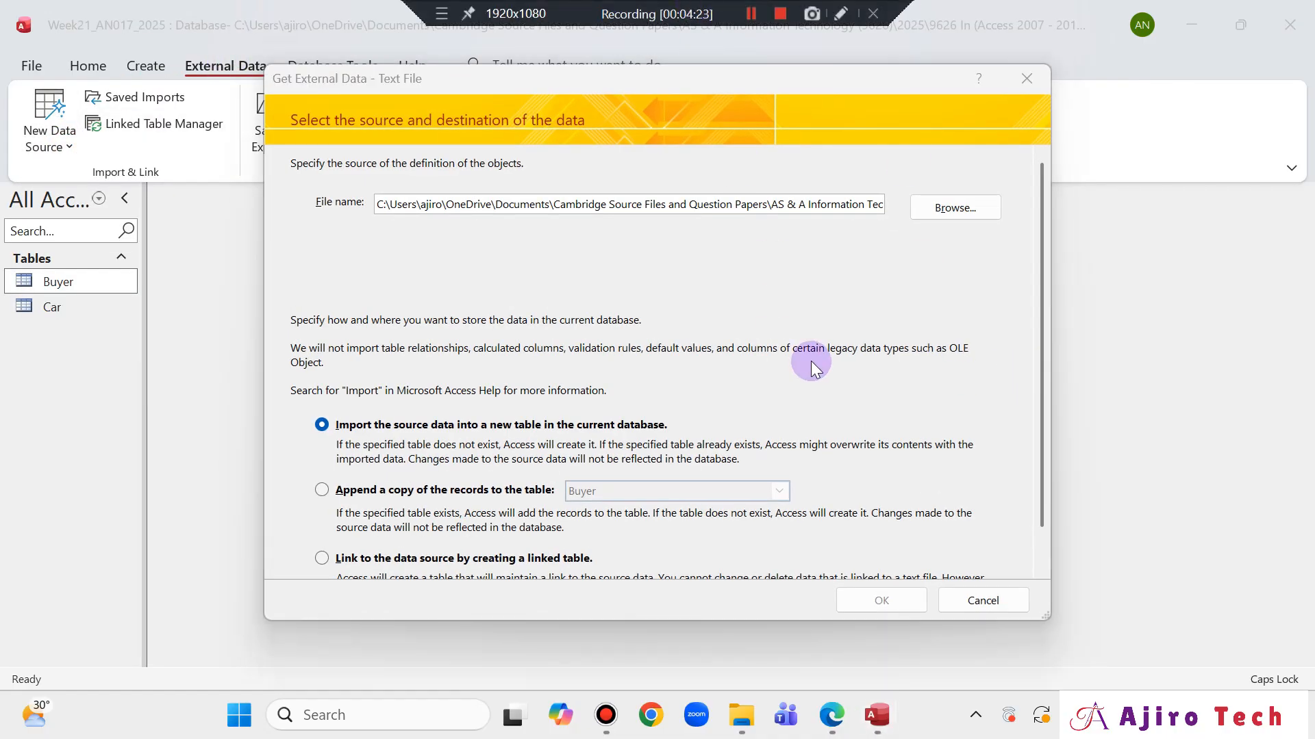
{"action": "left_click", "coordinate": [944, 215]}
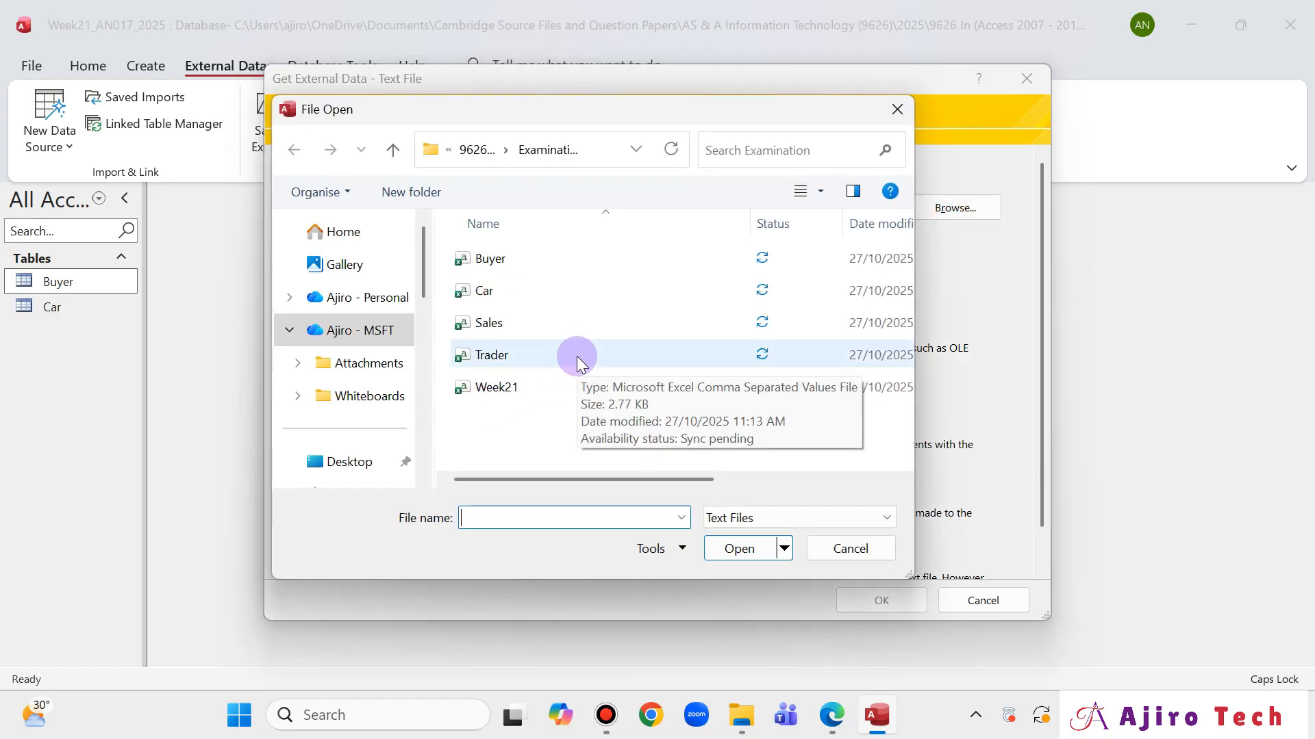
{"action": "left_click", "coordinate": [577, 355]}
{"action": "left_click", "coordinate": [738, 548]}
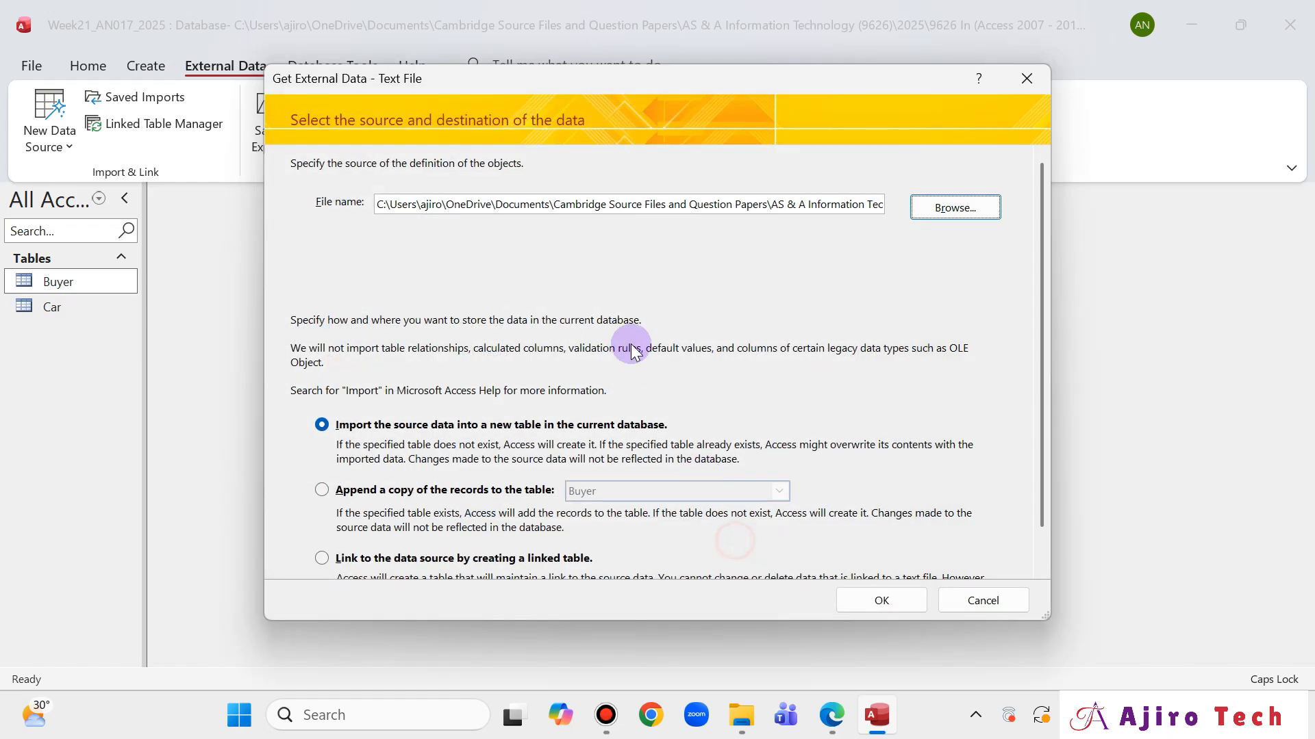
{"action": "left_click", "coordinate": [896, 600]}
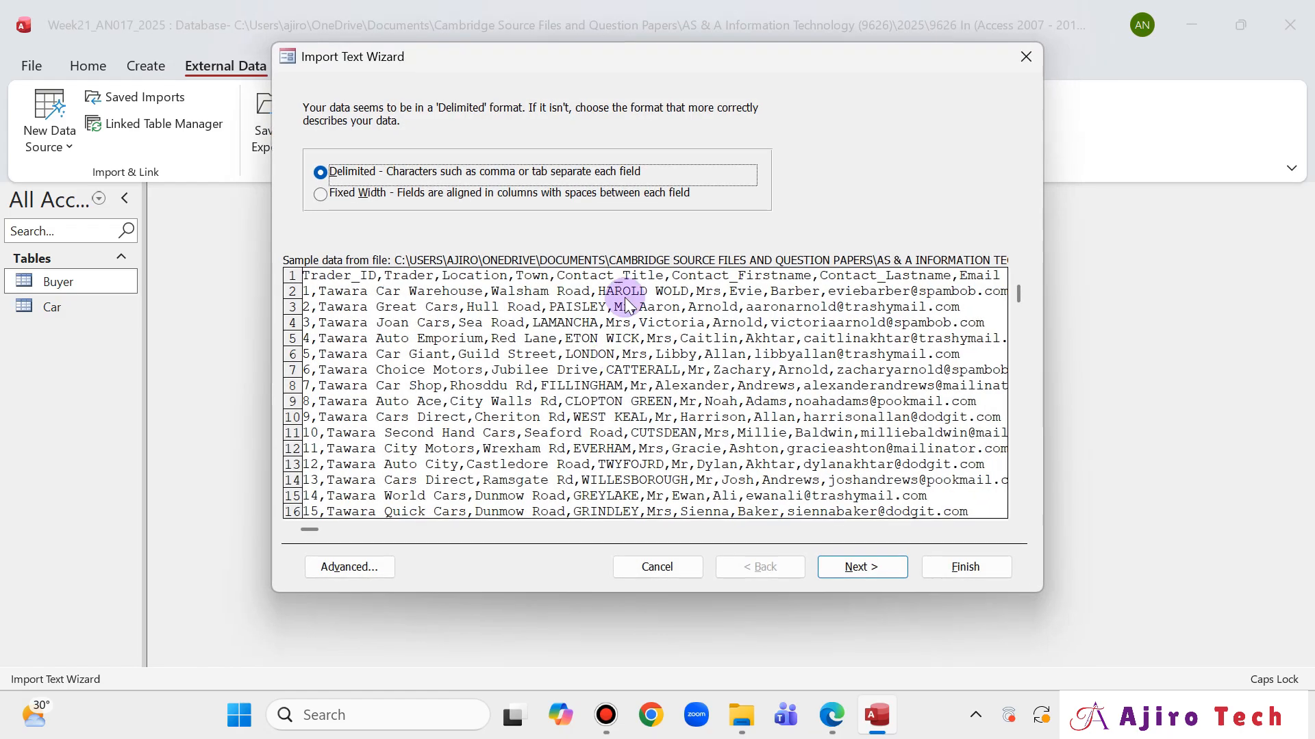
Import the Trader data as comma-delimited, with the first row as field names and Trader_ID as the primary key
{"action": "left_click", "coordinate": [886, 567]}
{"action": "left_click", "coordinate": [398, 207]}
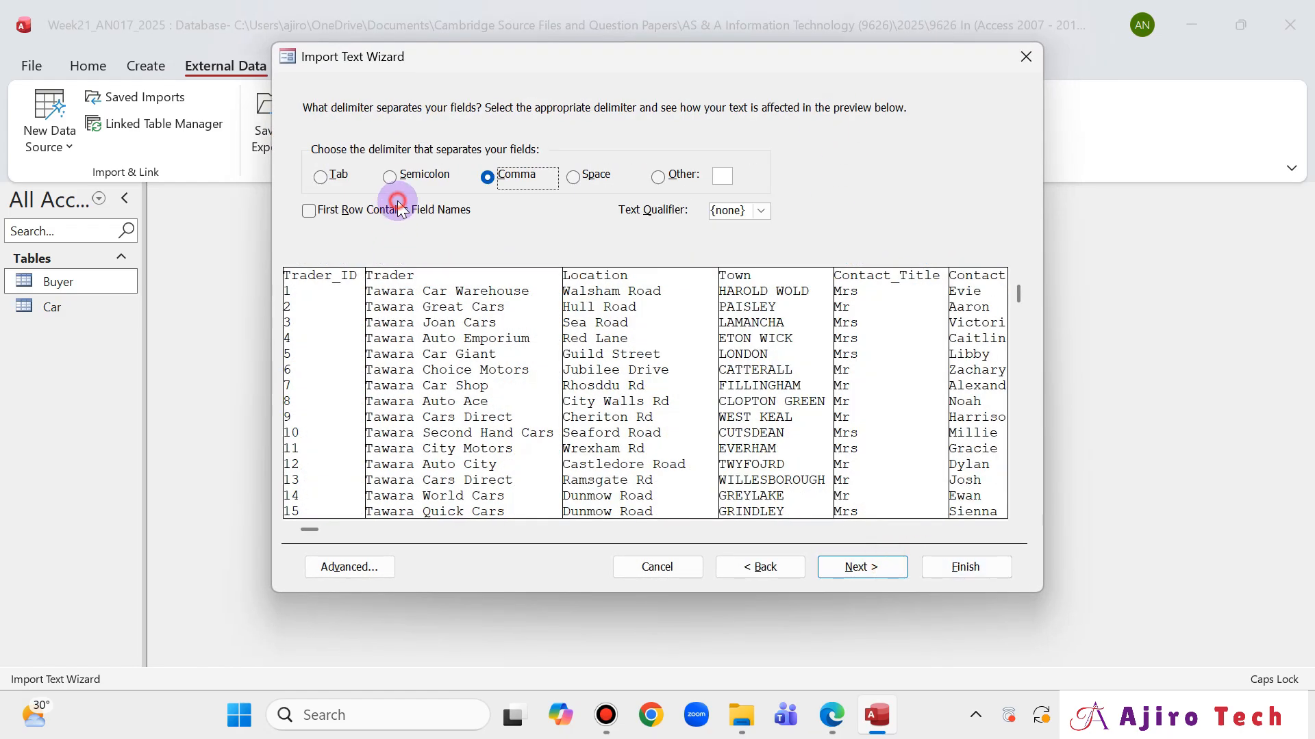
{"action": "left_click", "coordinate": [854, 565]}
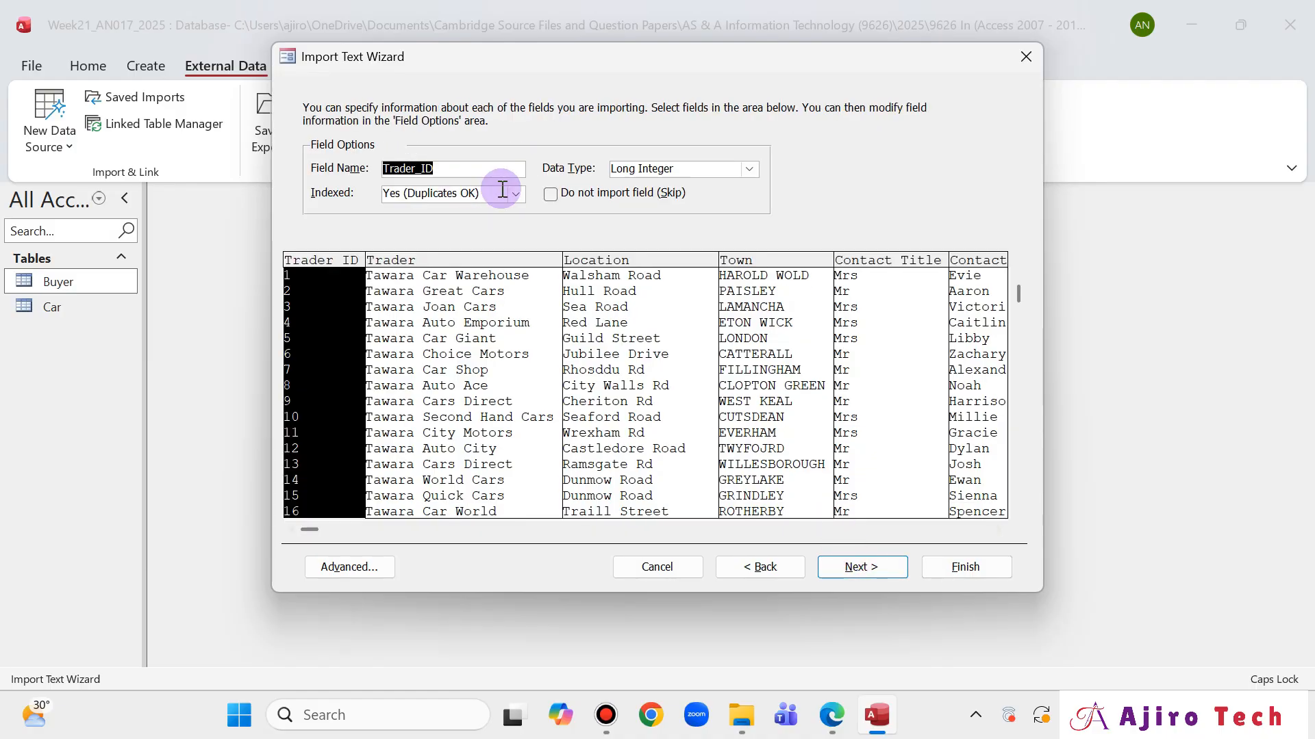
{"action": "left_click", "coordinate": [855, 581]}
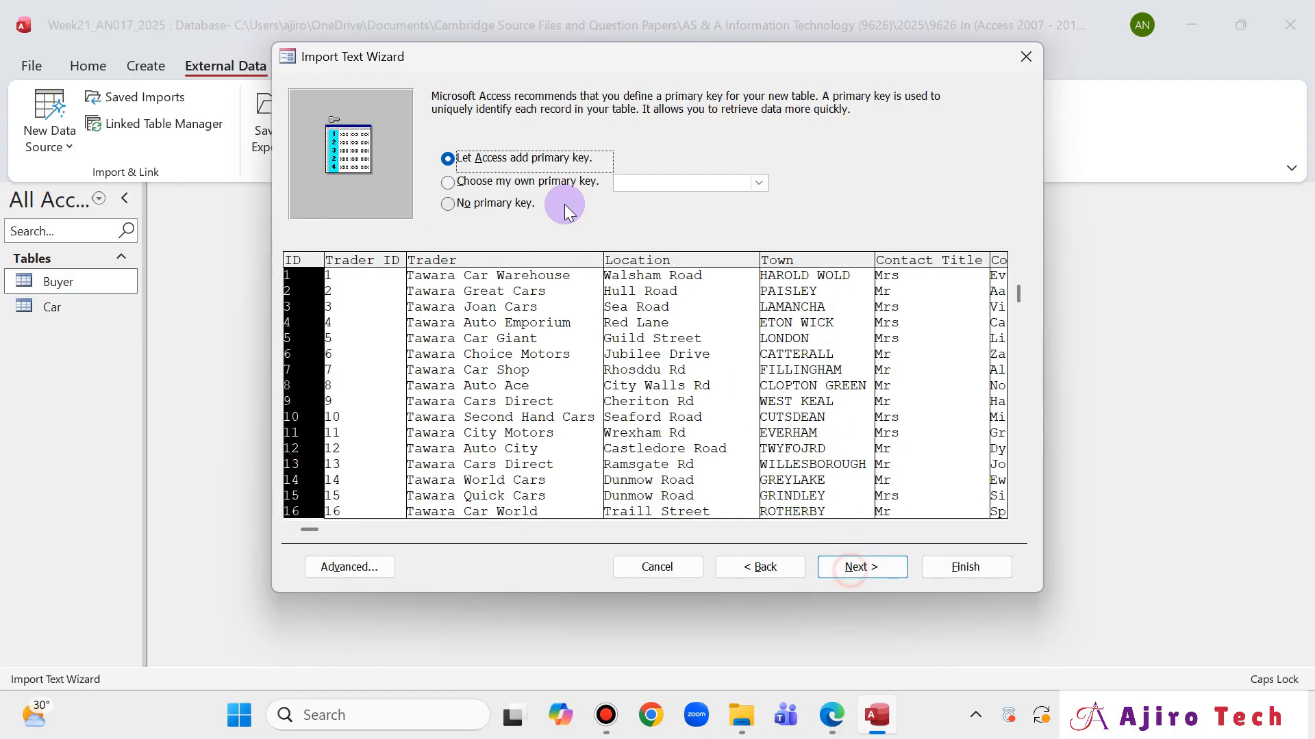
{"action": "left_click", "coordinate": [554, 181]}
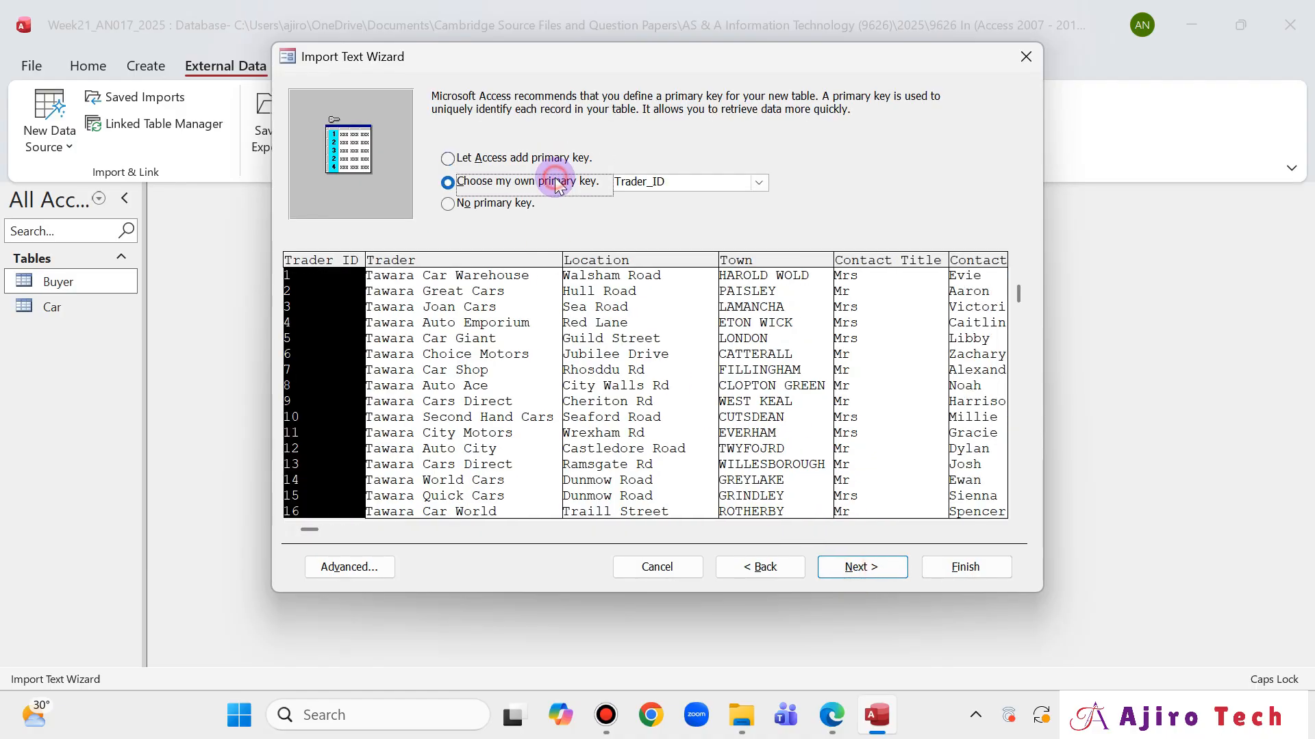
Set the import code page to Western European (Windows) and finish importing into the Trader table without saving the import steps
{"action": "left_click", "coordinate": [383, 565]}
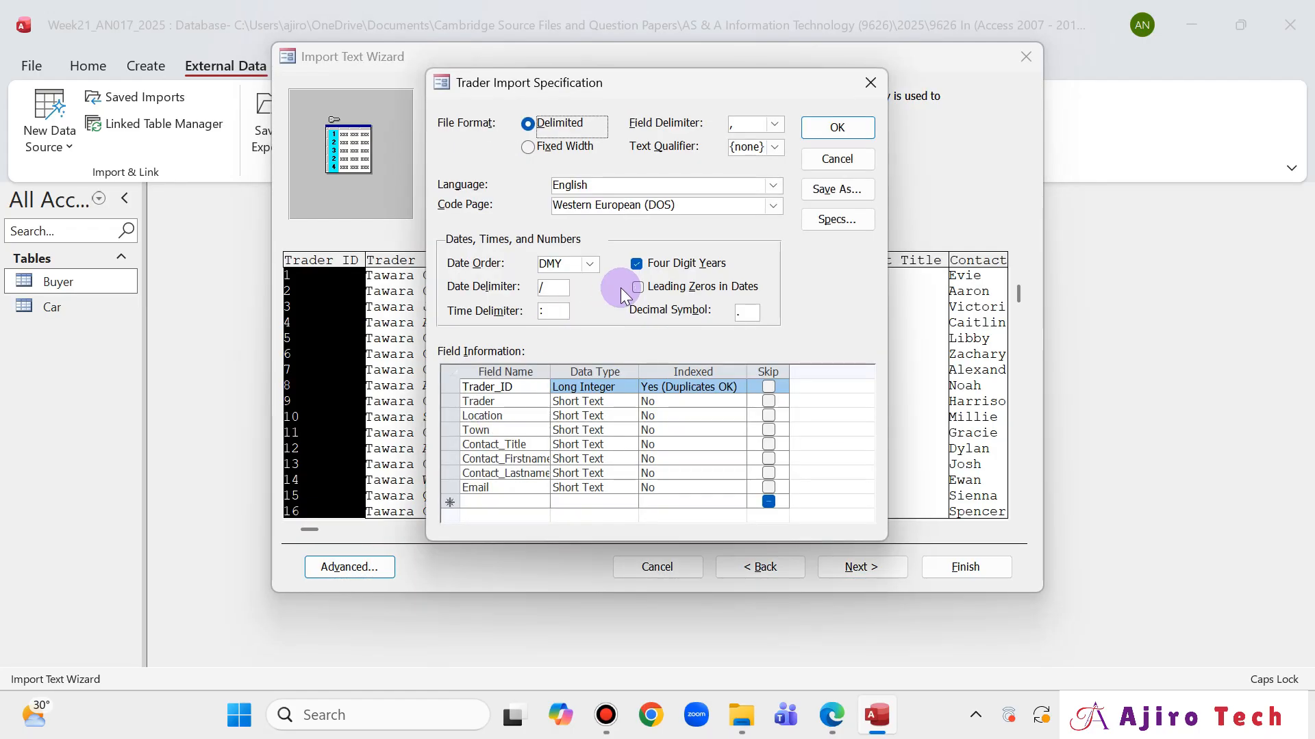
{"action": "left_click", "coordinate": [772, 204]}
{"action": "left_click", "coordinate": [672, 426]}
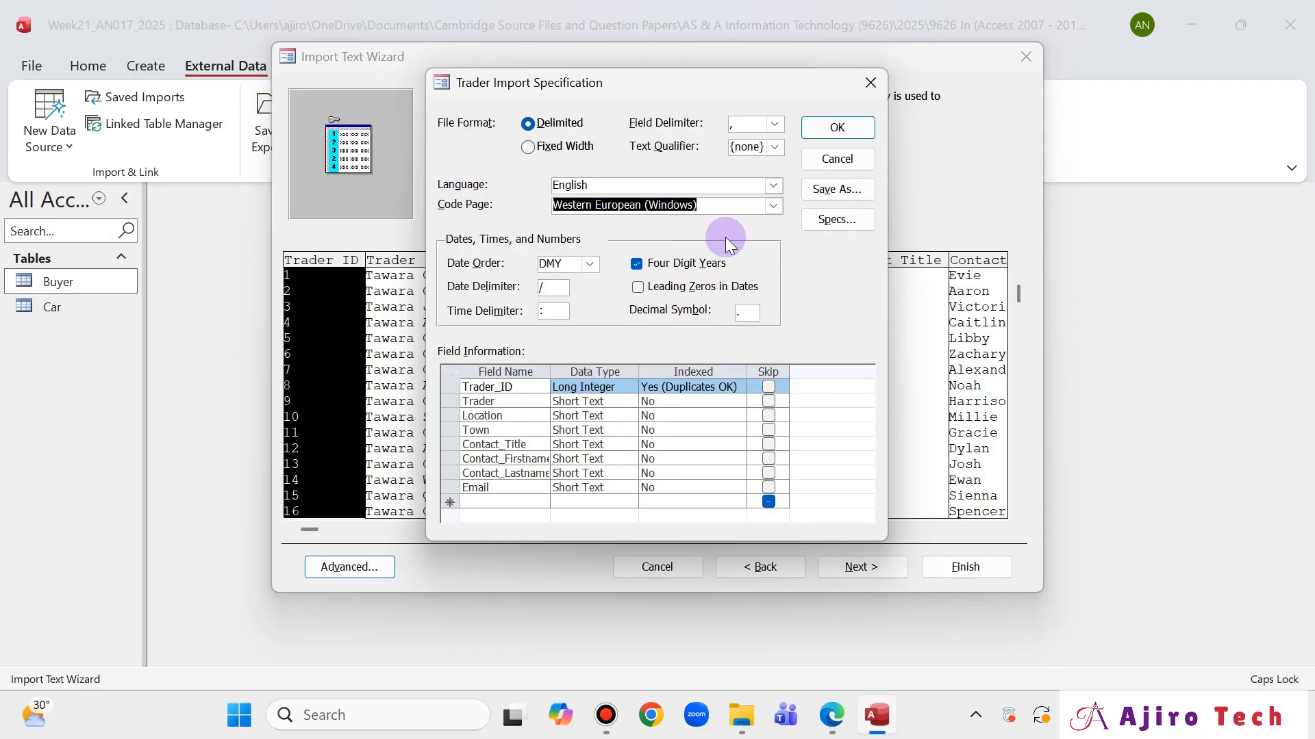
{"action": "left_click", "coordinate": [832, 126]}
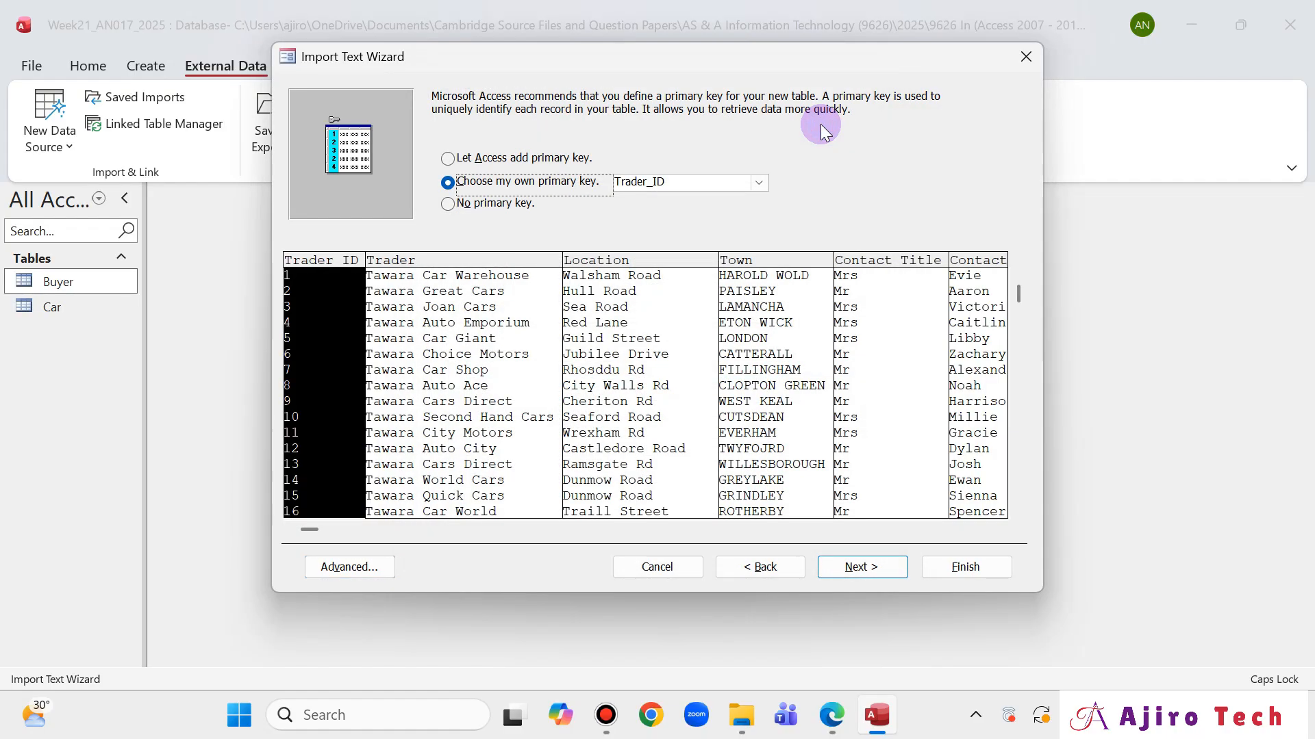
{"action": "left_click", "coordinate": [880, 567]}
{"action": "left_click", "coordinate": [948, 563]}
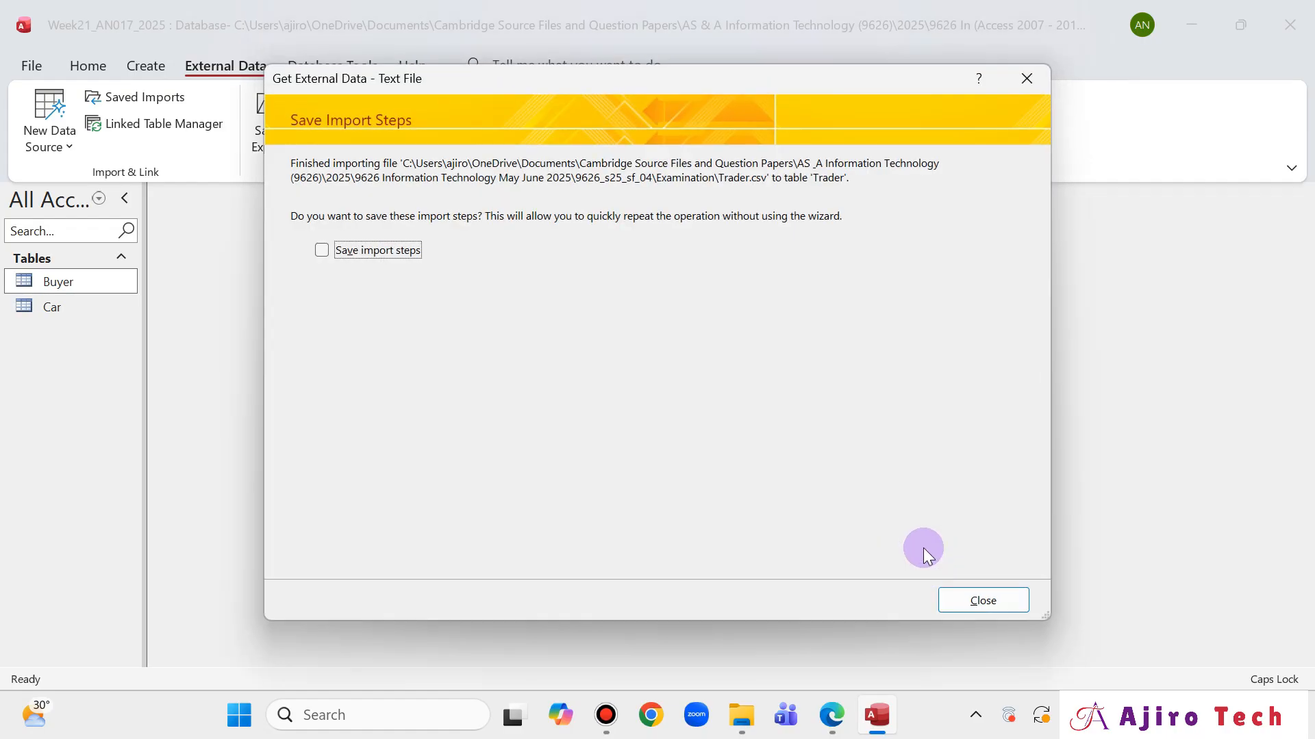
{"action": "left_click", "coordinate": [957, 597]}
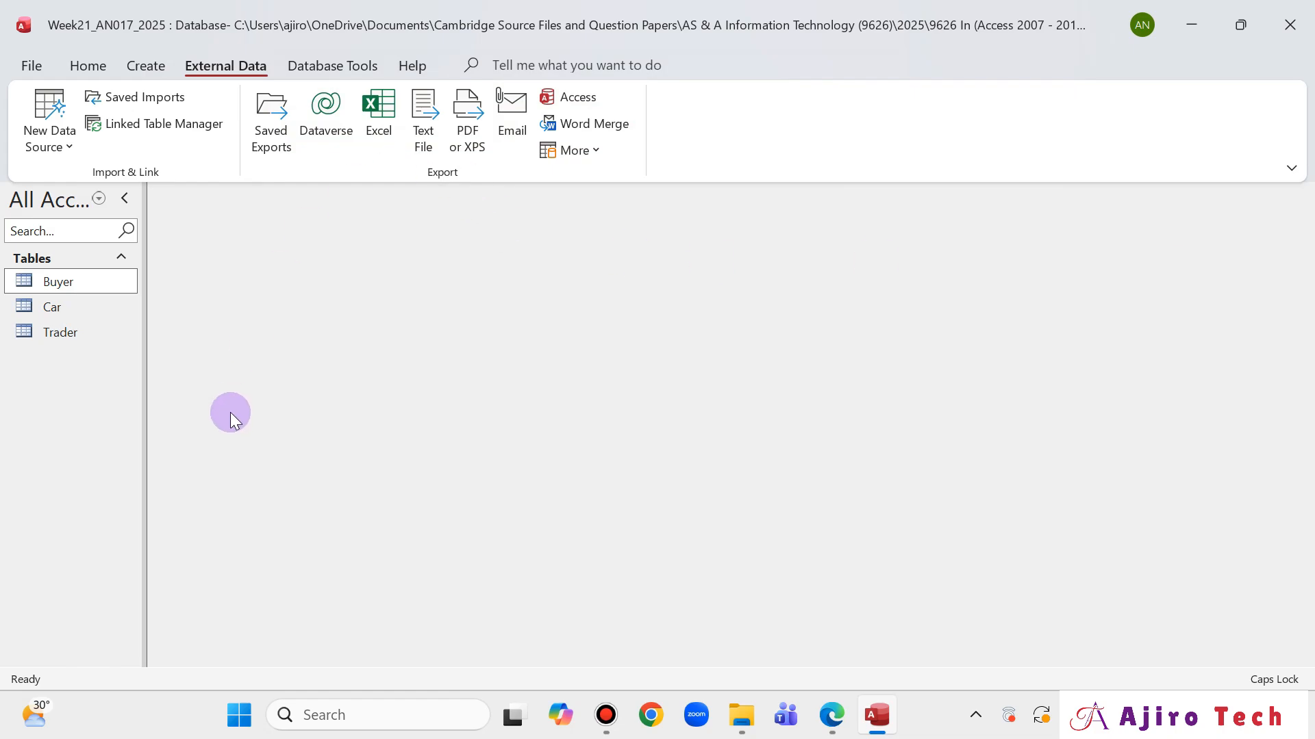
Start a text file import of the Sales CSV from the Examination folder into a new table
{"action": "left_click", "coordinate": [60, 132]}
{"action": "mouse_move", "coordinate": [68, 186]}
{"action": "left_click", "coordinate": [306, 312]}
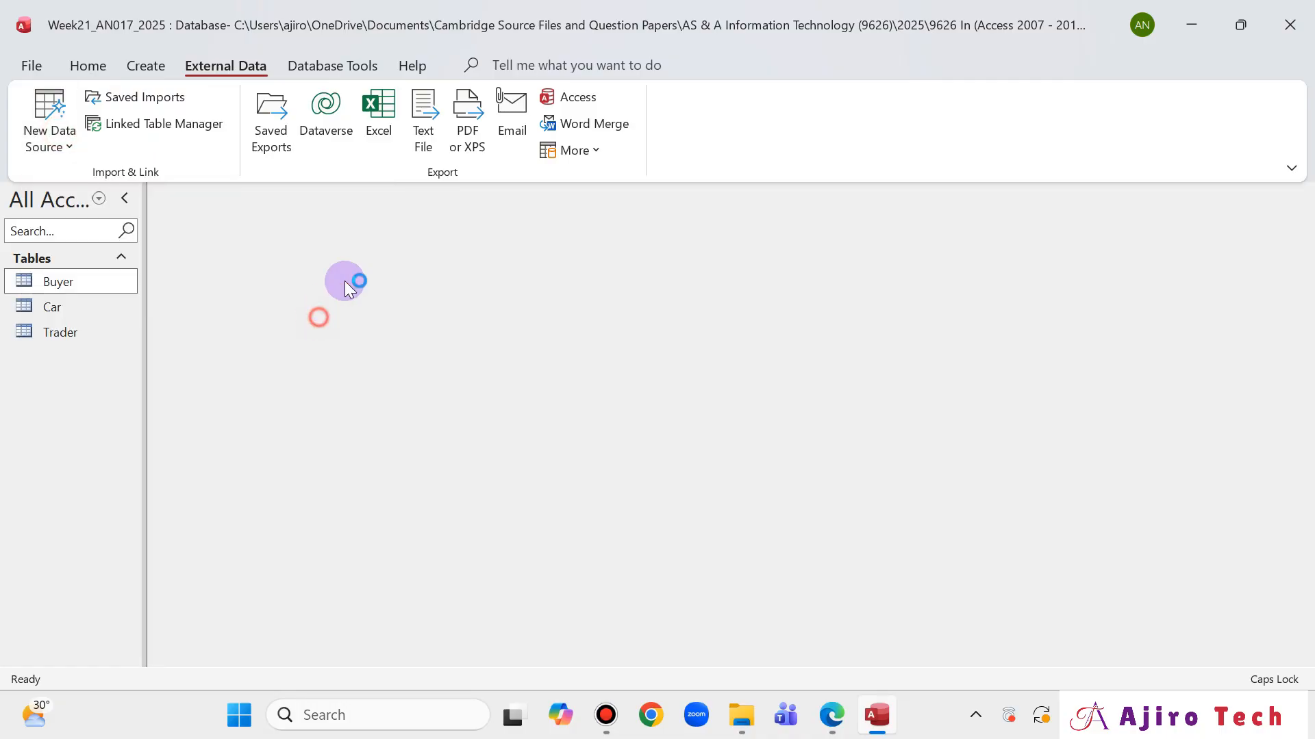
{"action": "left_click", "coordinate": [964, 205]}
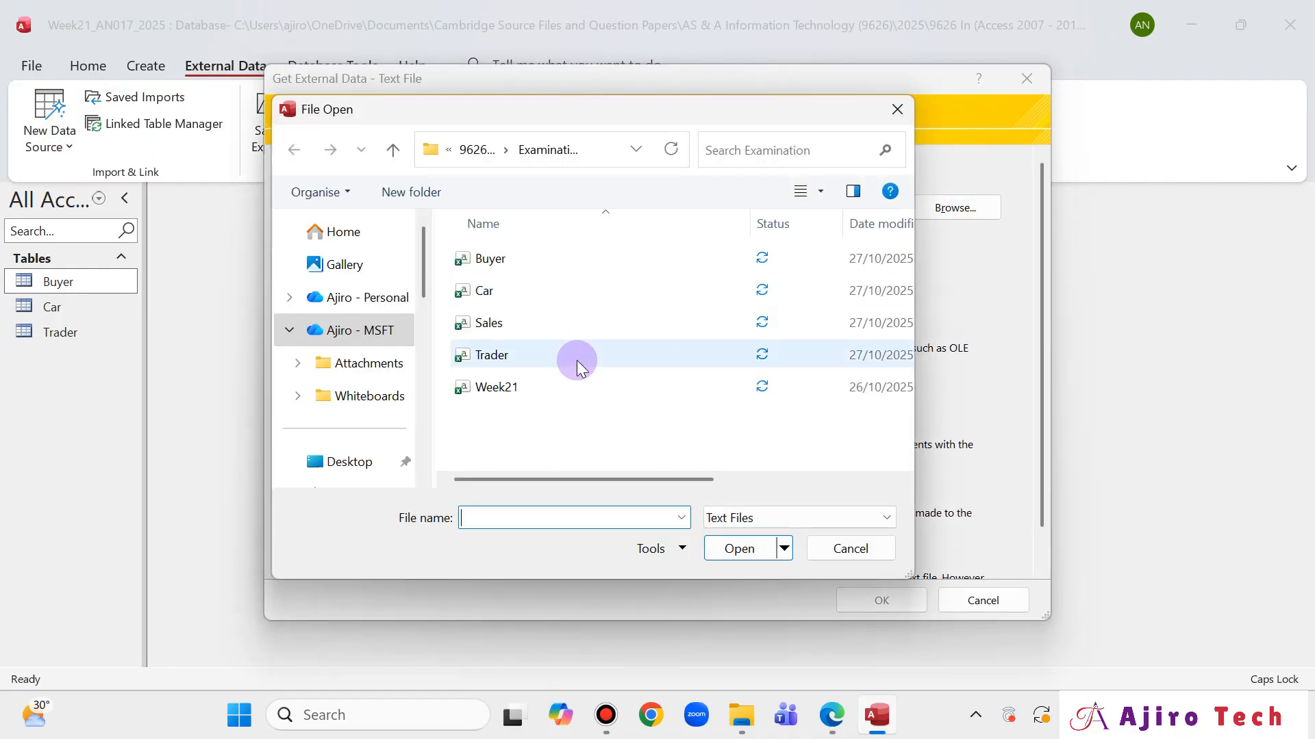
{"action": "left_click", "coordinate": [583, 322]}
{"action": "left_click", "coordinate": [743, 548]}
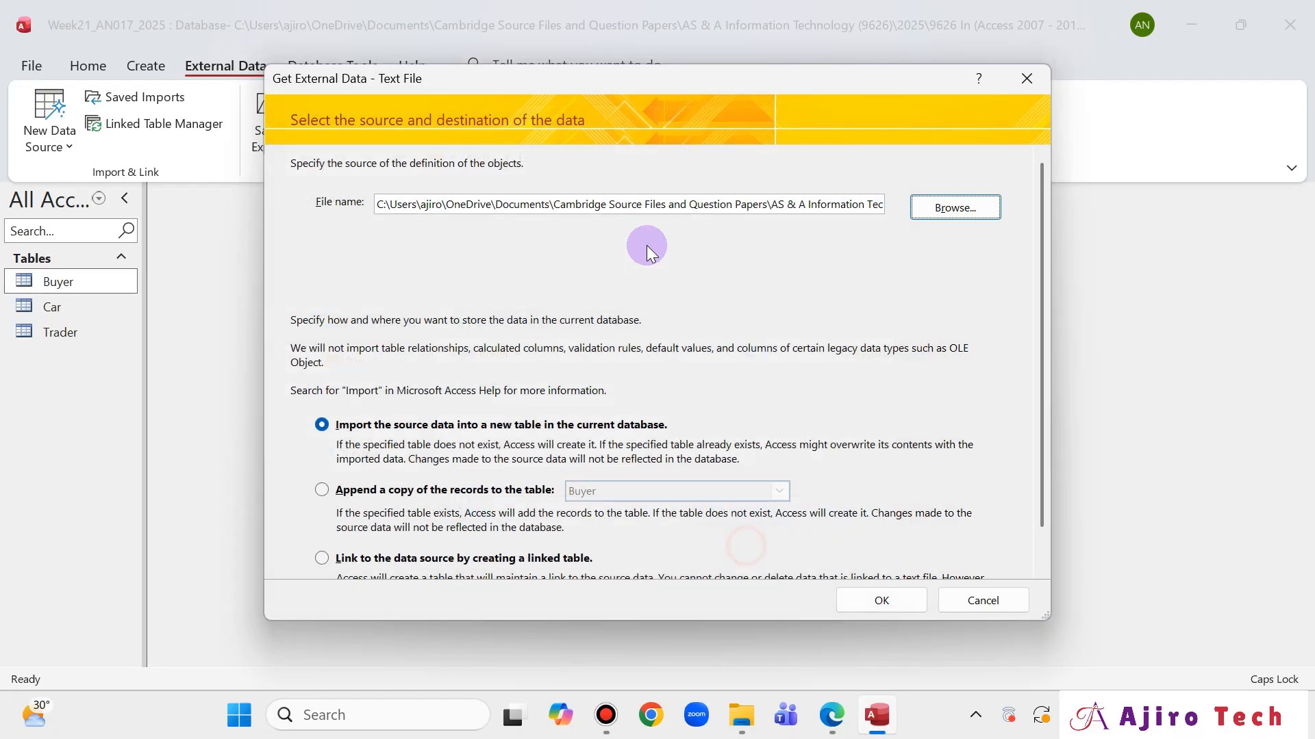
{"action": "left_click", "coordinate": [897, 610]}
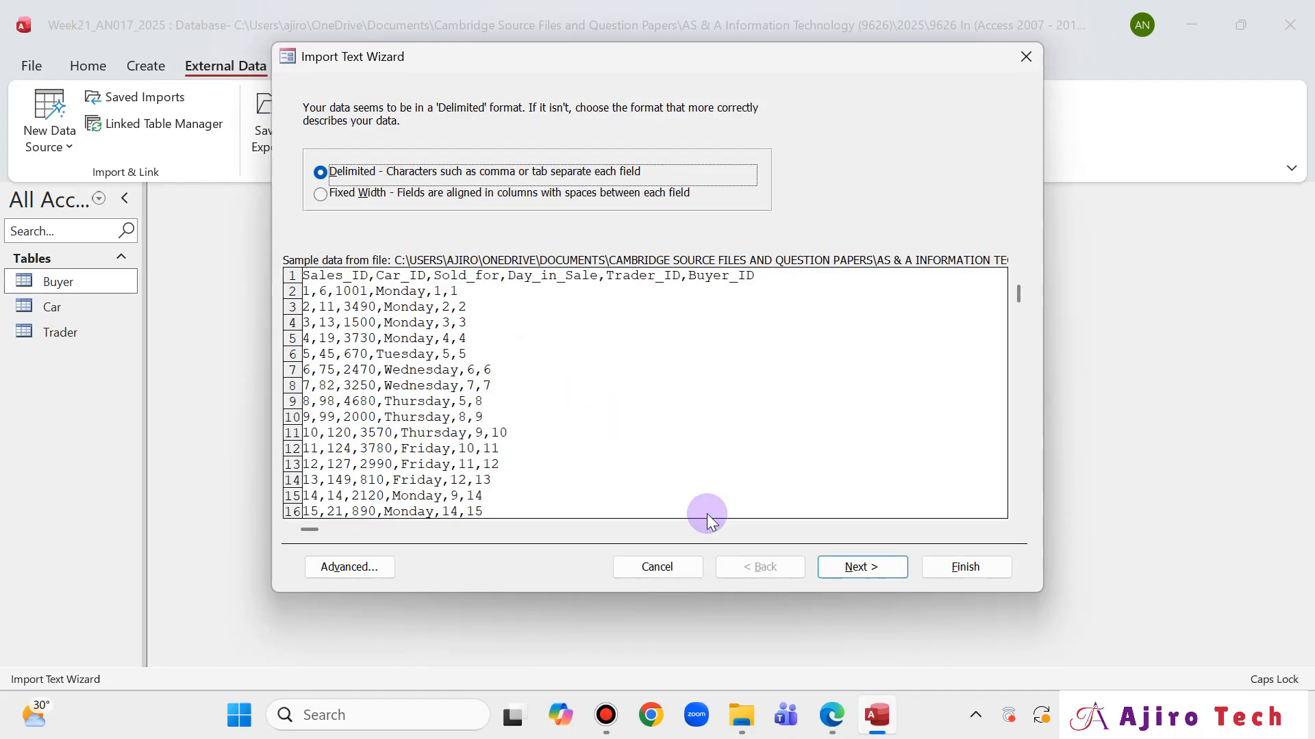
Import the Sales data as comma-delimited, with the first row as field names and Sales_ID as the primary key
{"action": "left_click", "coordinate": [849, 569]}
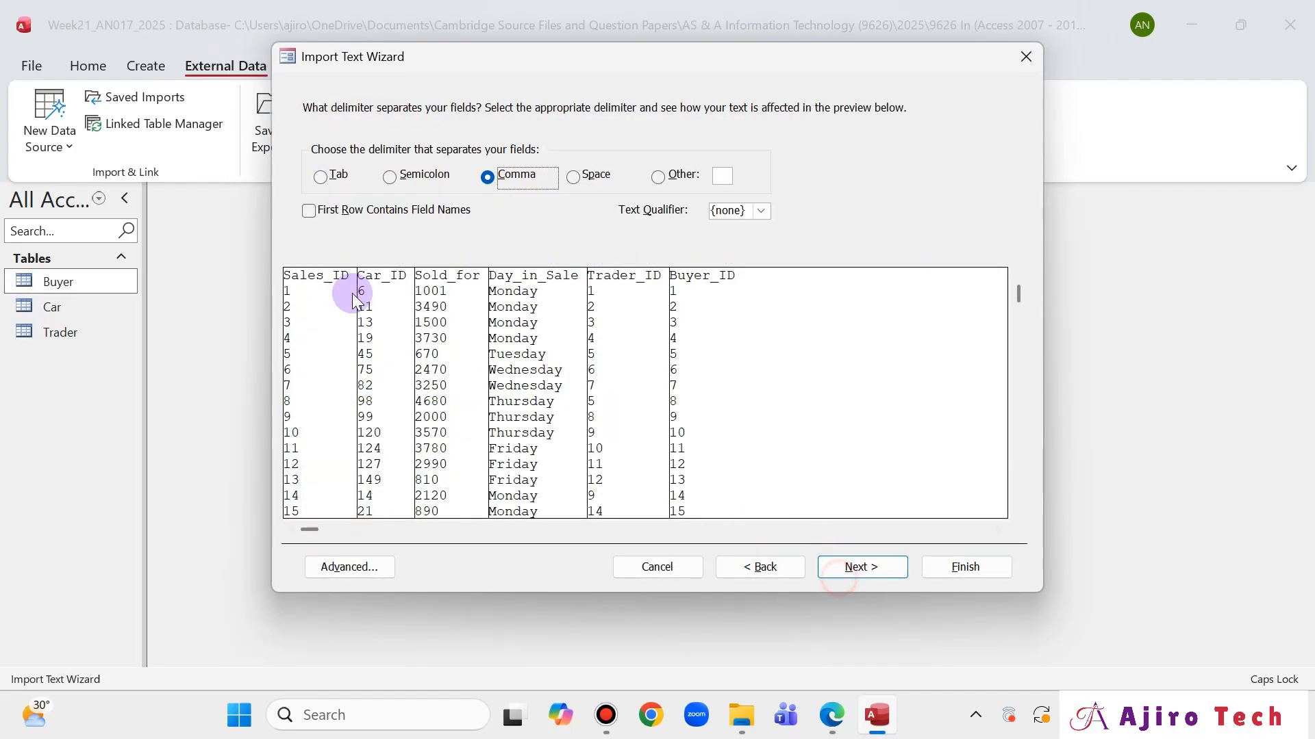
{"action": "left_click", "coordinate": [309, 210]}
{"action": "left_click", "coordinate": [871, 568]}
{"action": "left_click", "coordinate": [871, 569]}
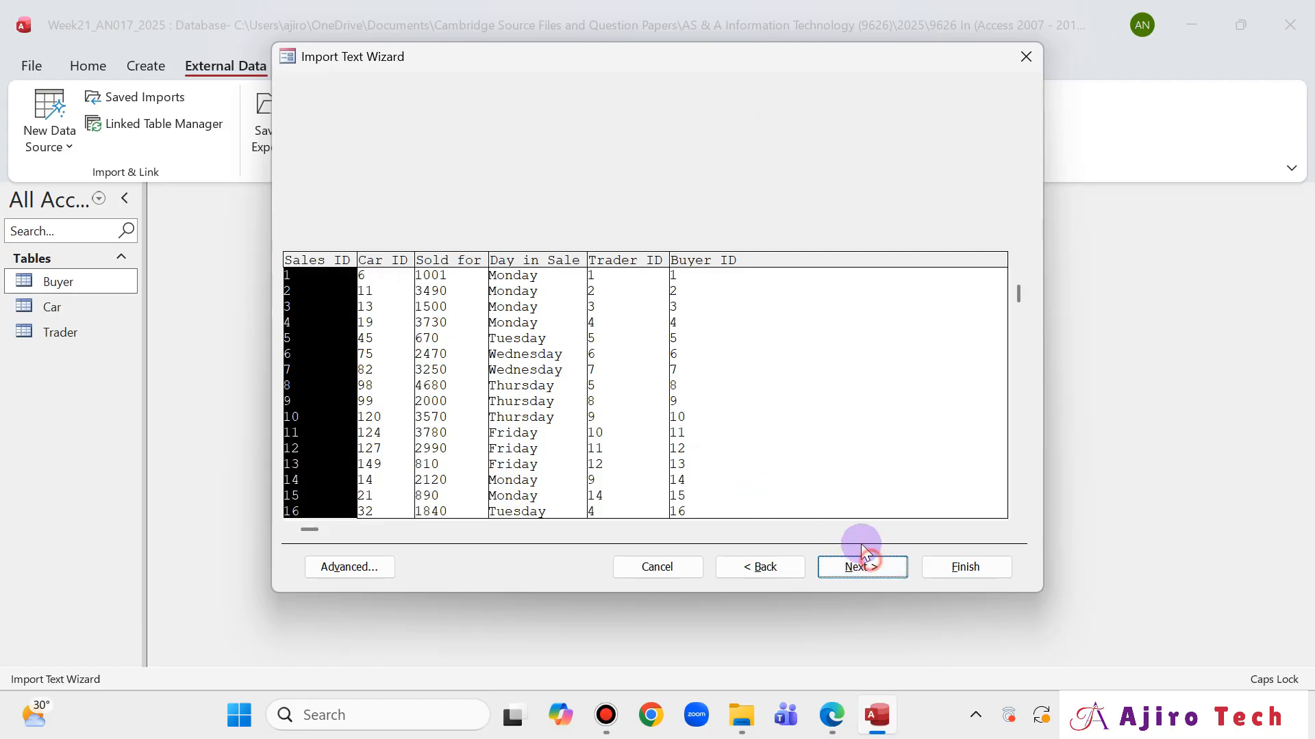
{"action": "left_click", "coordinate": [514, 168]}
{"action": "left_click", "coordinate": [514, 180]}
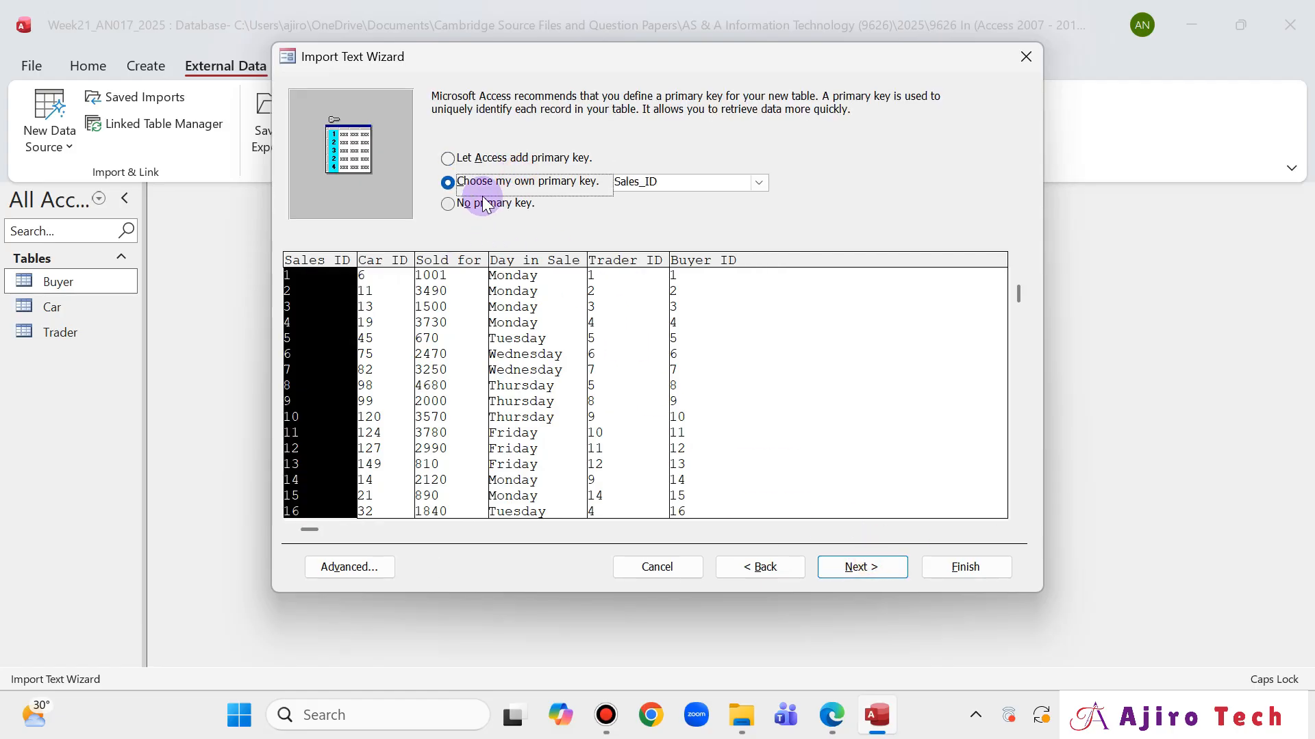
Set the import code page to Western European (Windows) and finish importing into the Sales table without saving the import steps
{"action": "left_click", "coordinate": [385, 579]}
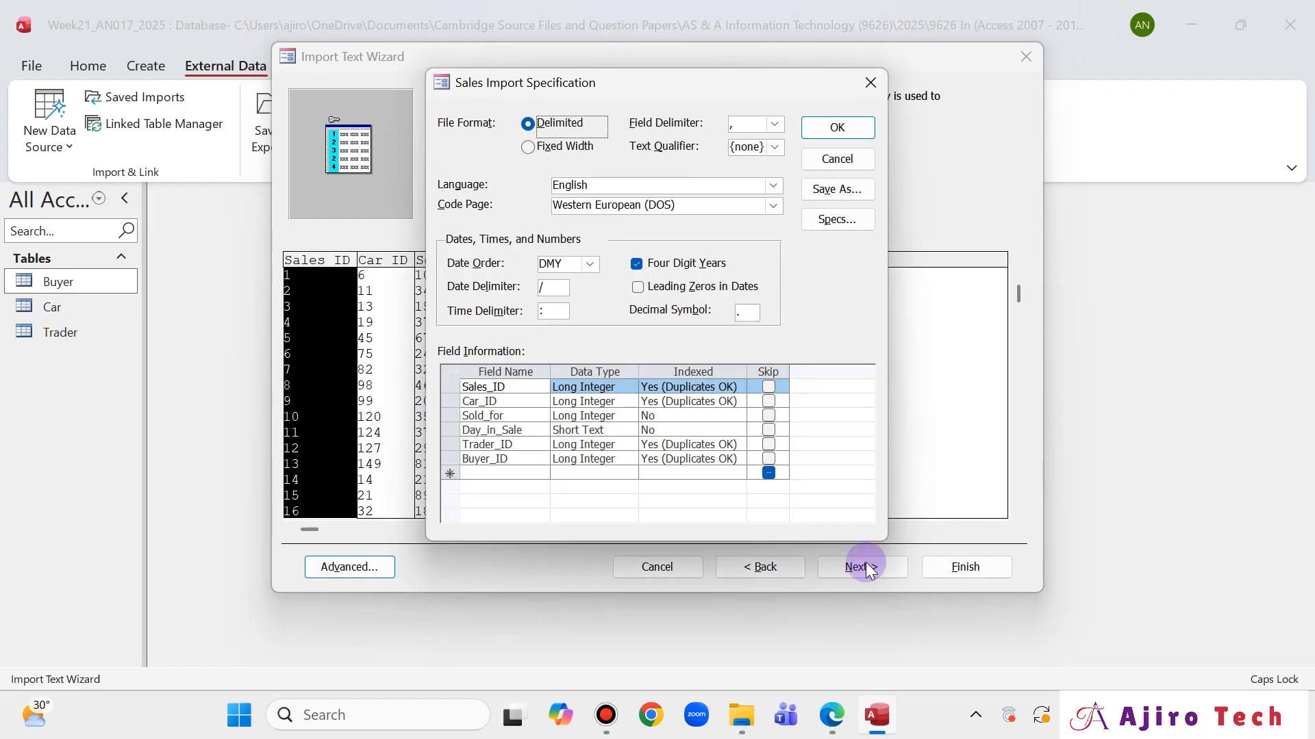
{"action": "left_click", "coordinate": [772, 205]}
{"action": "left_click", "coordinate": [699, 425]}
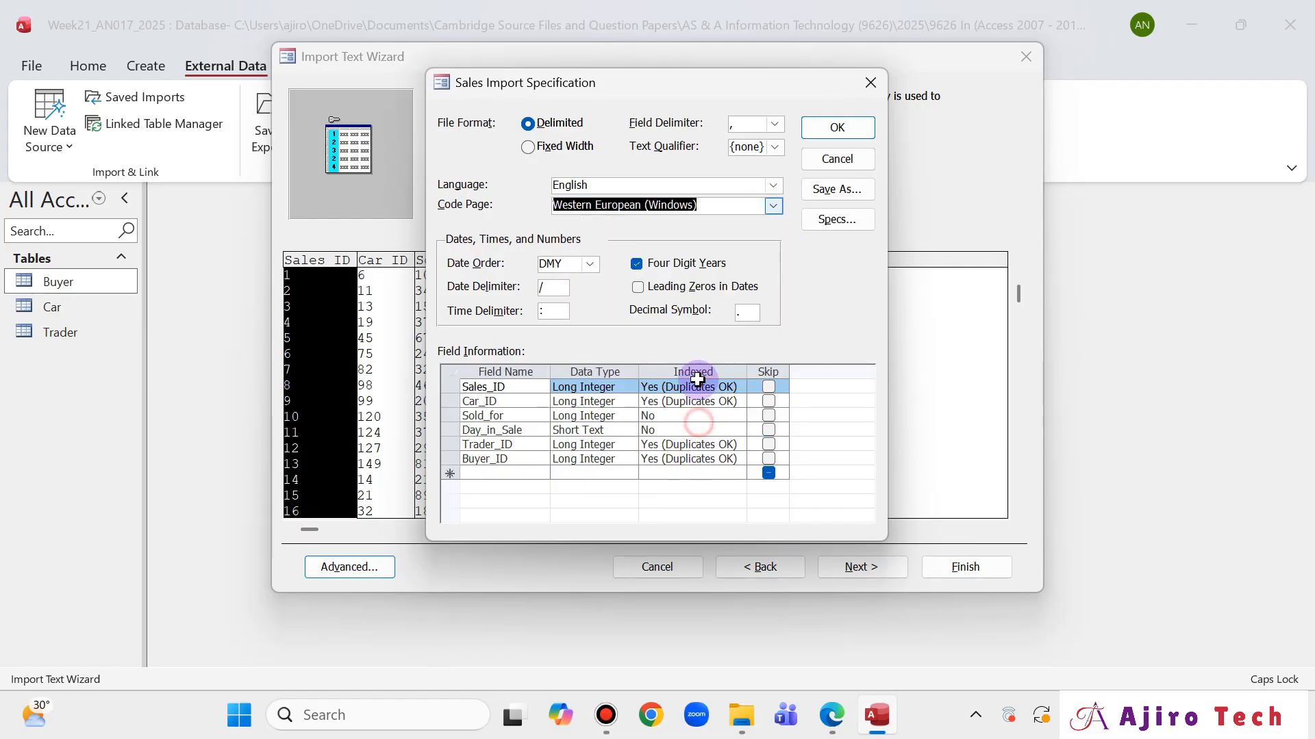
{"action": "left_click", "coordinate": [836, 141]}
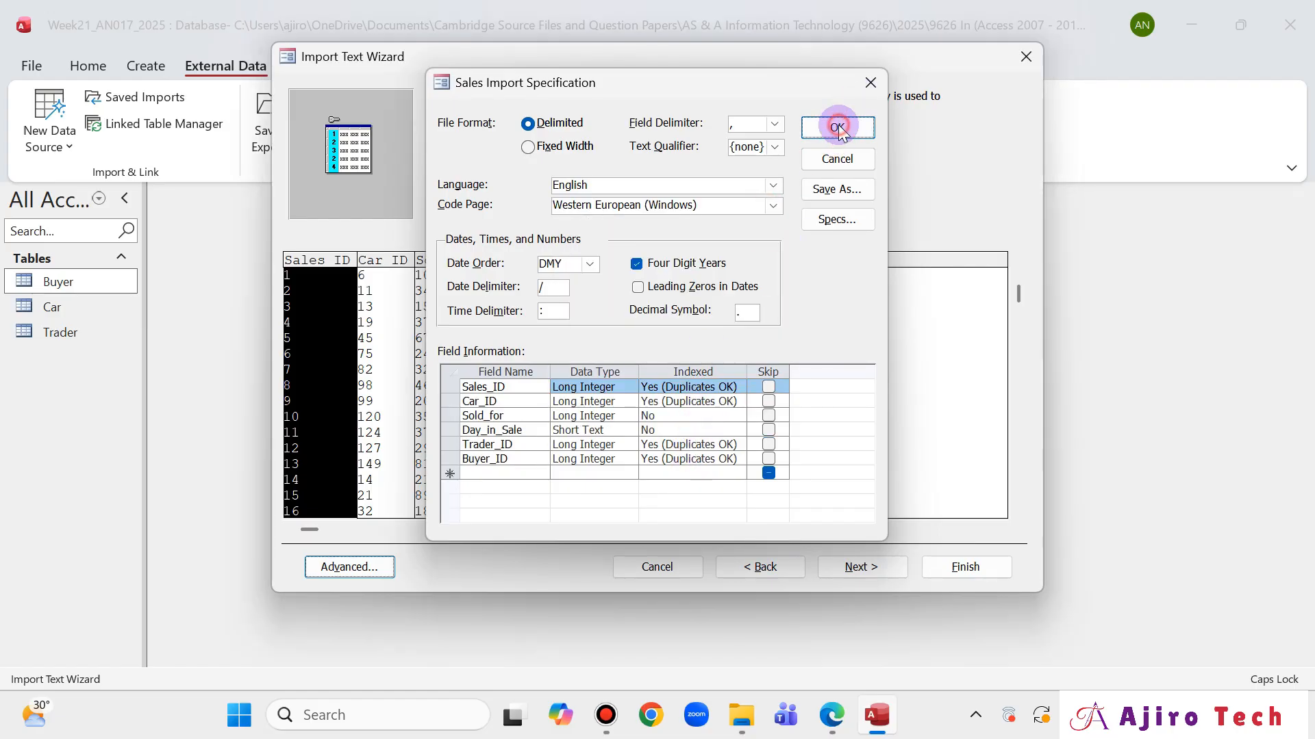
{"action": "left_click", "coordinate": [865, 569]}
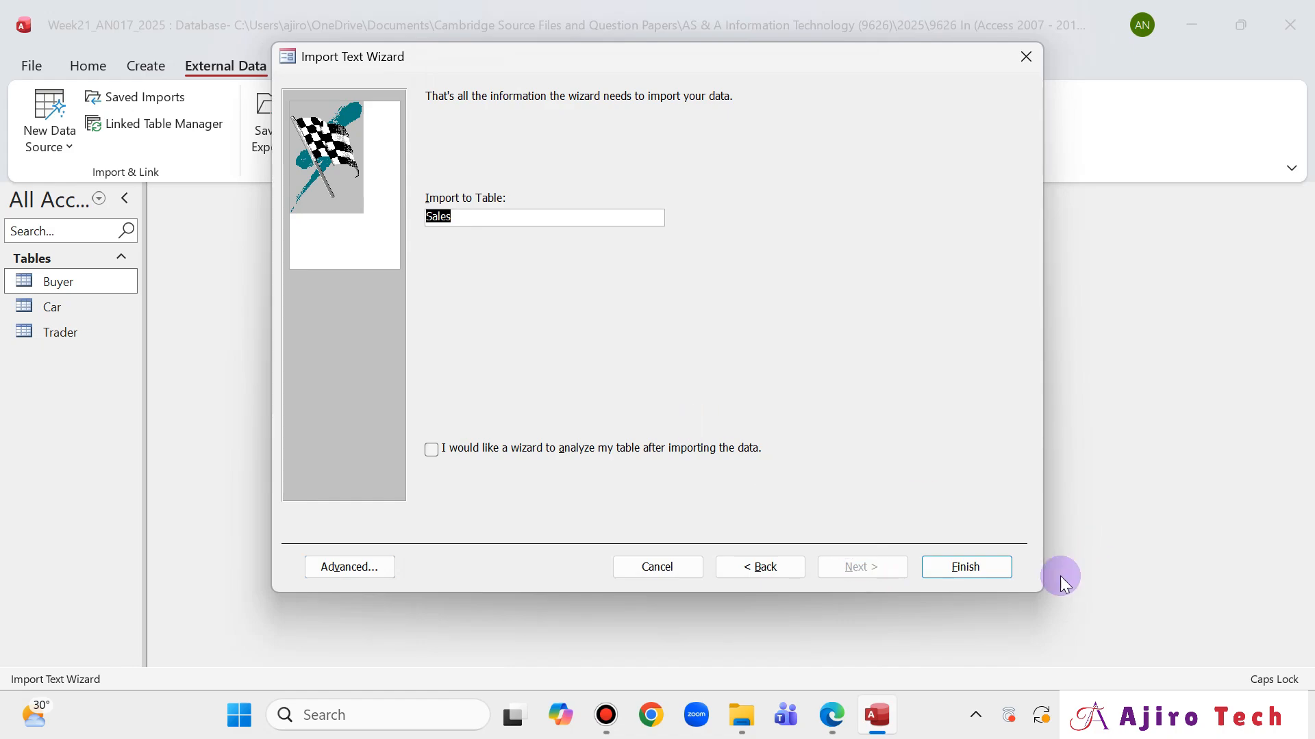
{"action": "key", "text": "Return"}
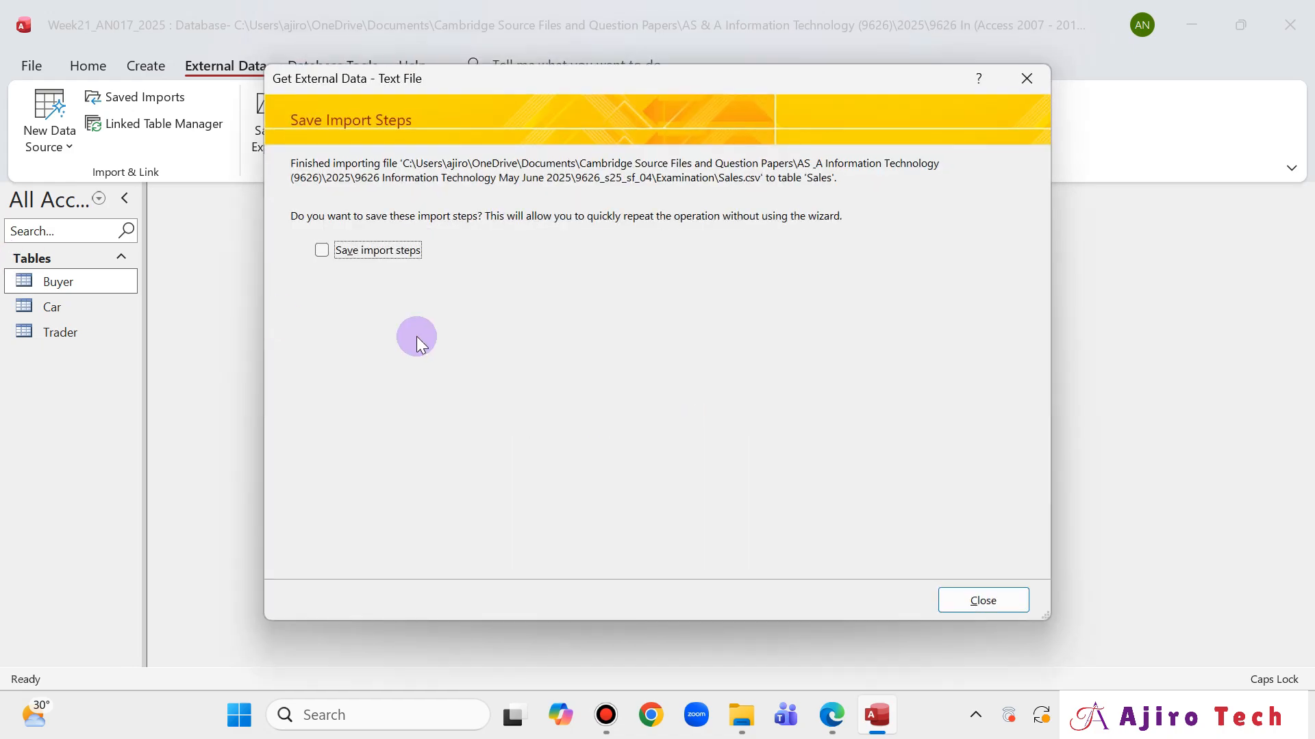
{"action": "left_click", "coordinate": [982, 598]}
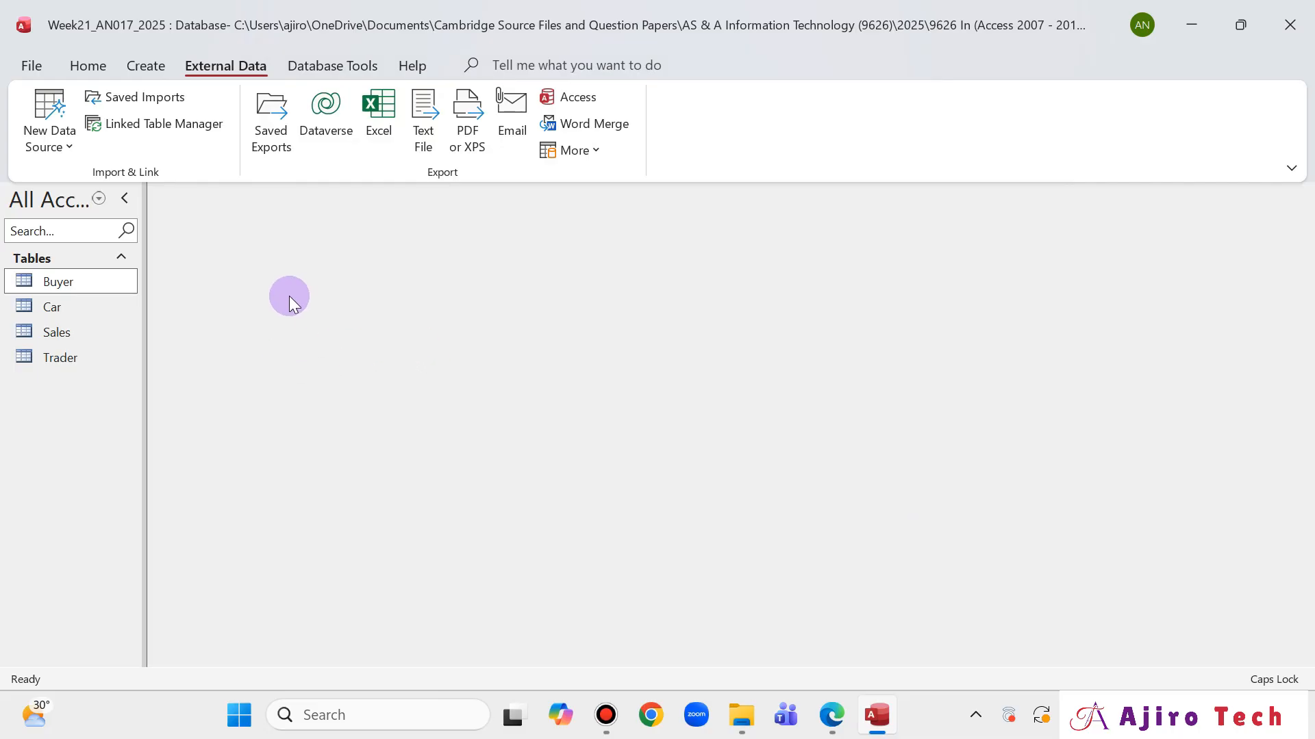
Open the Trader table, fit all its column widths to their contents, then save the layout and close the table
{"action": "double_click", "coordinate": [73, 363]}
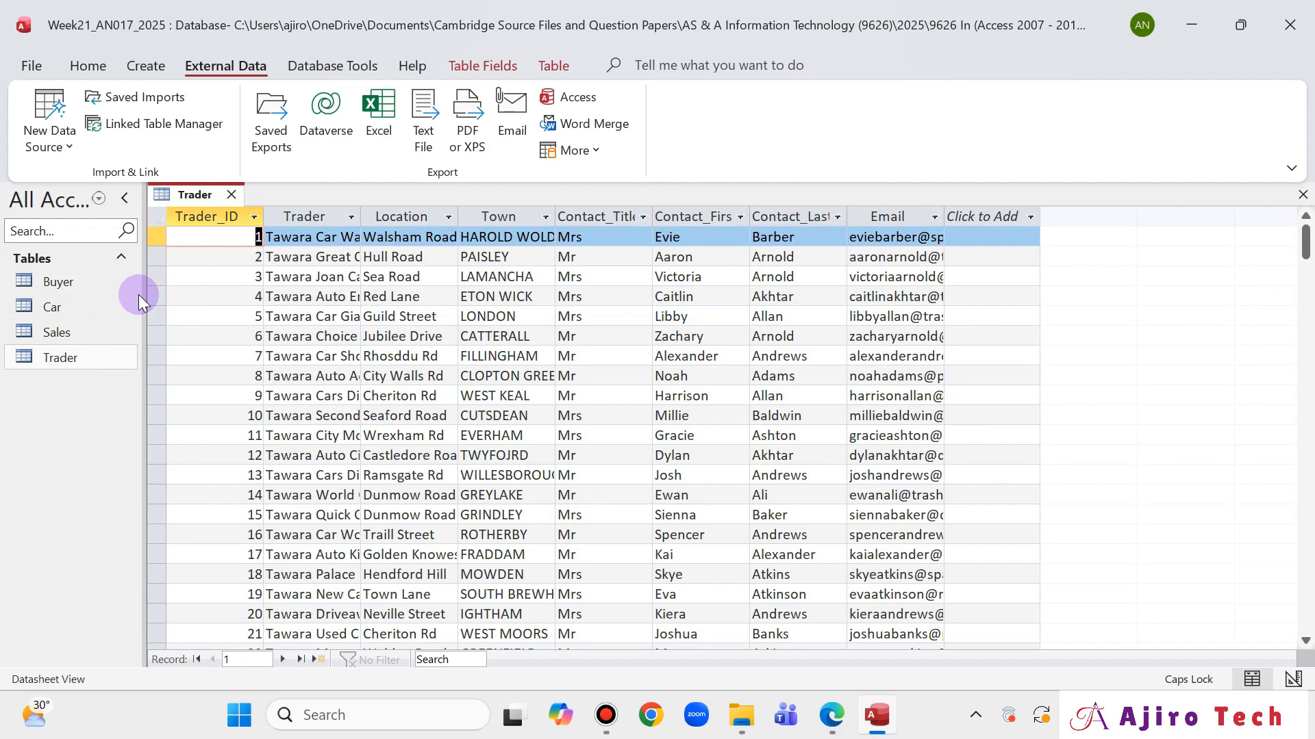
{"action": "left_click", "coordinate": [162, 216]}
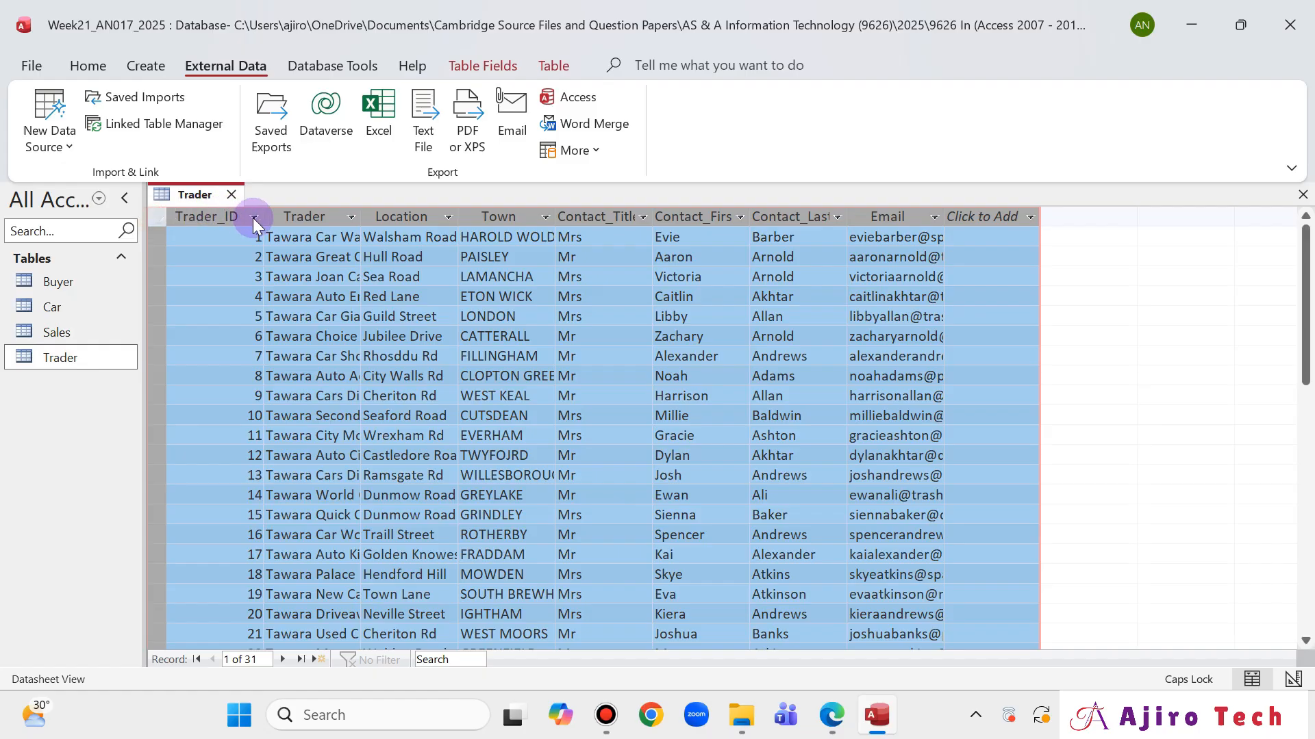
{"action": "double_click", "coordinate": [263, 210]}
{"action": "right_click", "coordinate": [203, 203]}
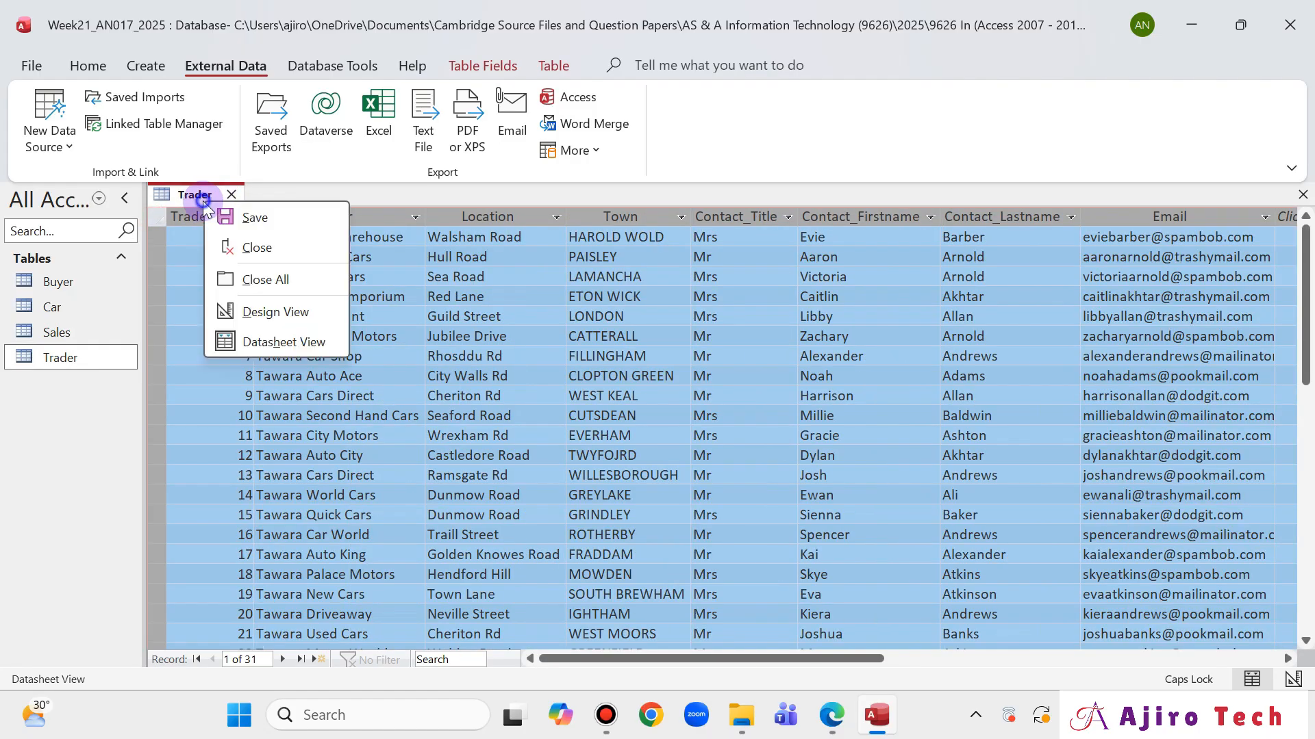
{"action": "left_click", "coordinate": [226, 217]}
{"action": "left_click", "coordinate": [232, 195]}
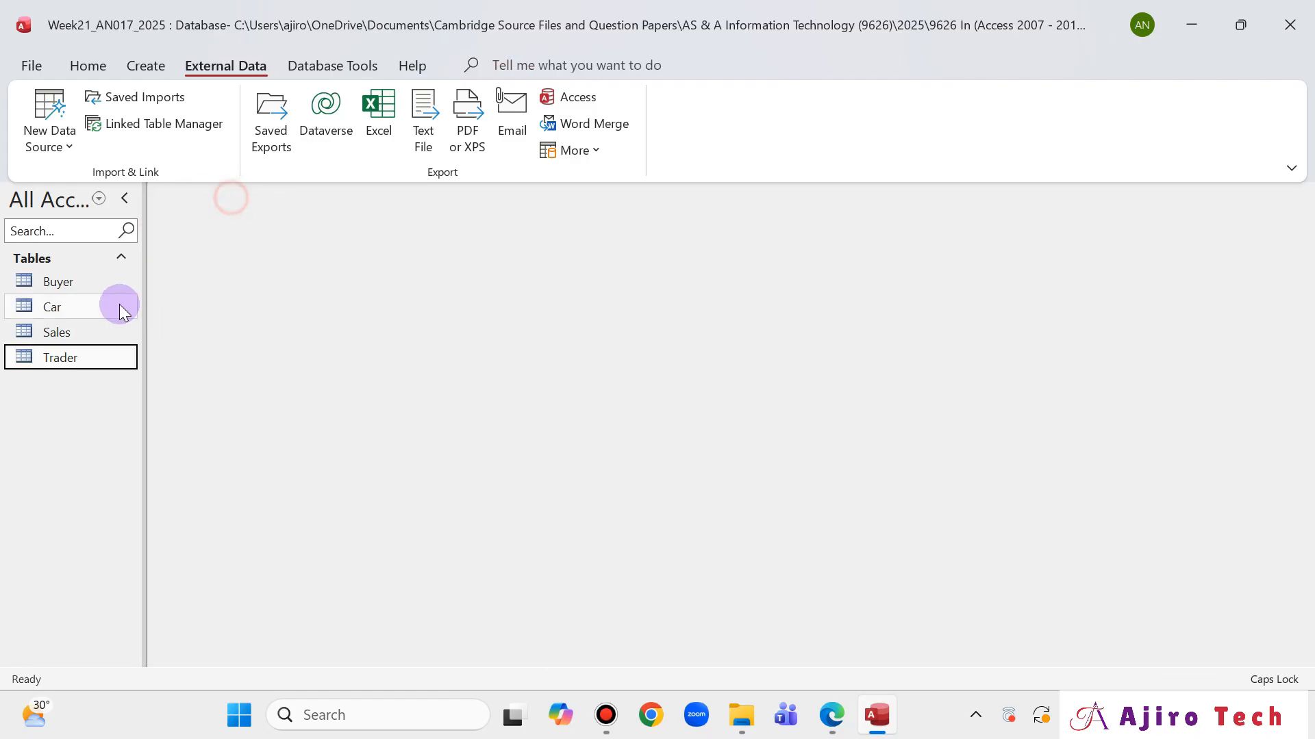
Open the Sales, Car and Buyer tables to check their records, and close Sales and Car
{"action": "double_click", "coordinate": [100, 325]}
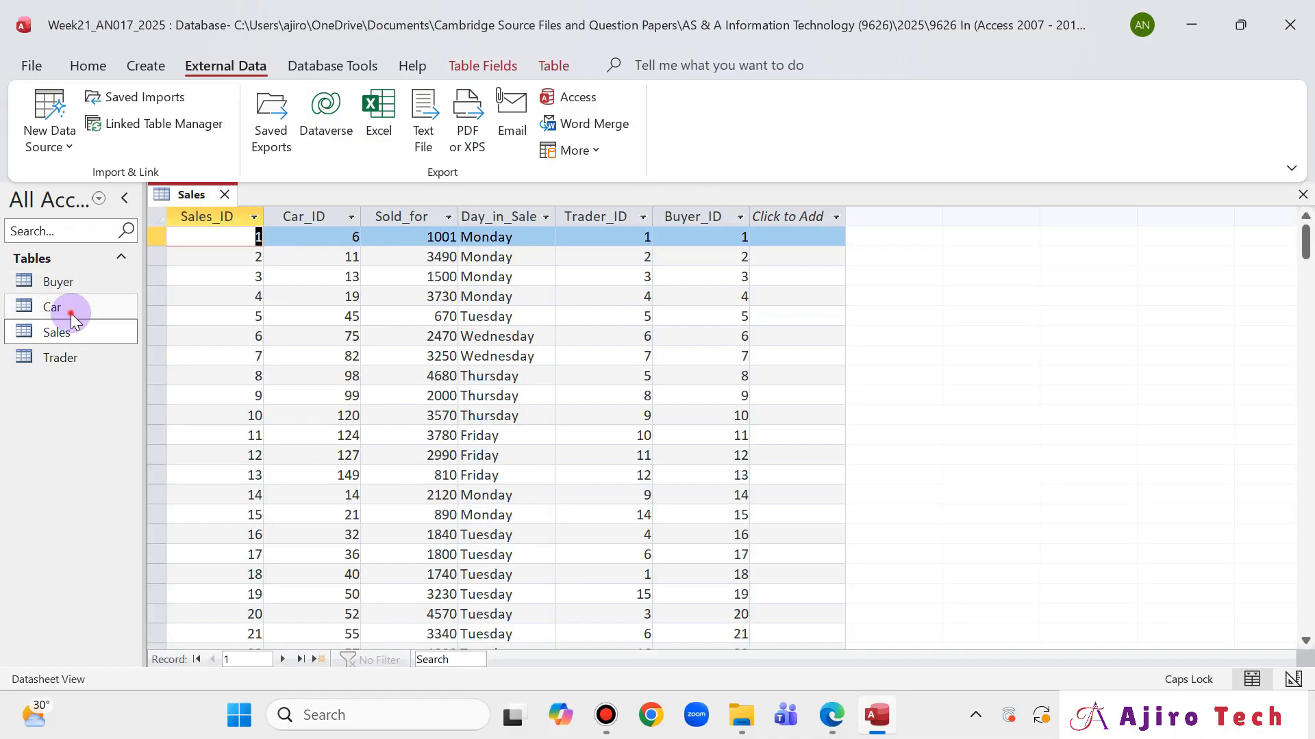
{"action": "double_click", "coordinate": [72, 308]}
{"action": "double_click", "coordinate": [75, 281]}
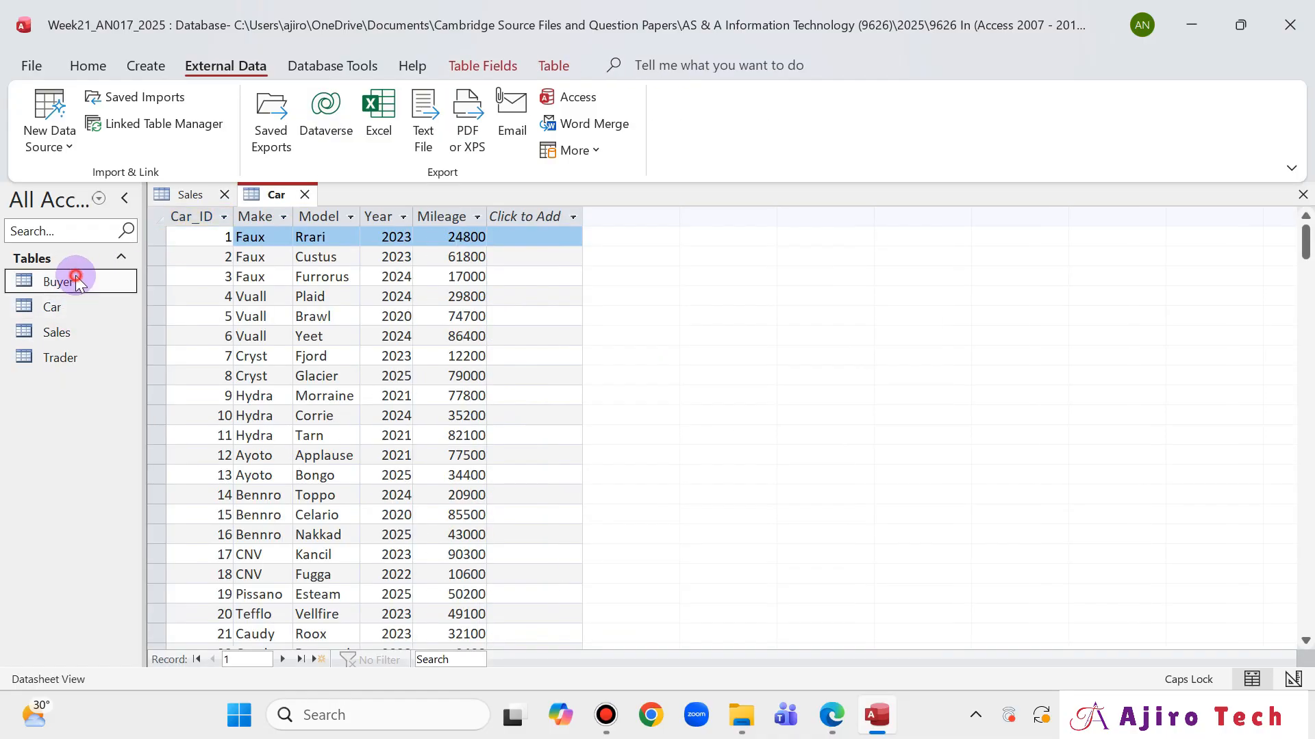
{"action": "left_click", "coordinate": [222, 195]}
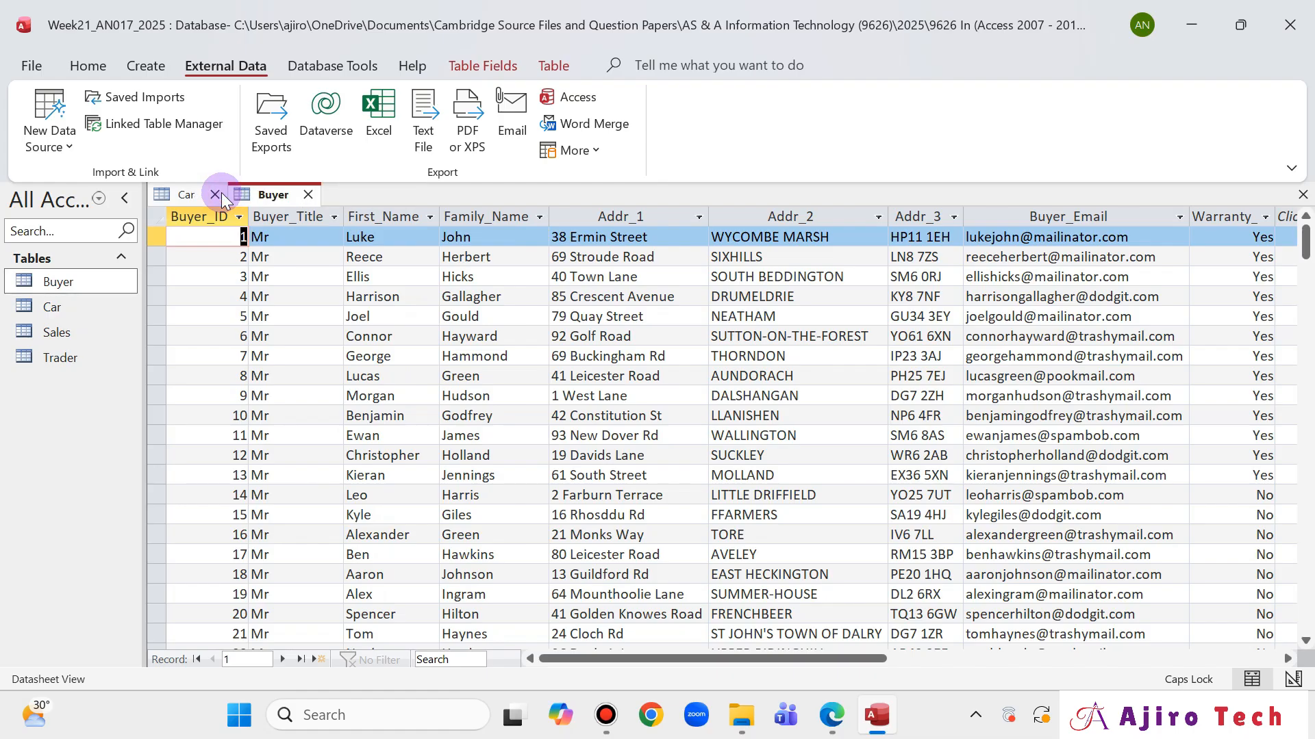
{"action": "left_click", "coordinate": [214, 196]}
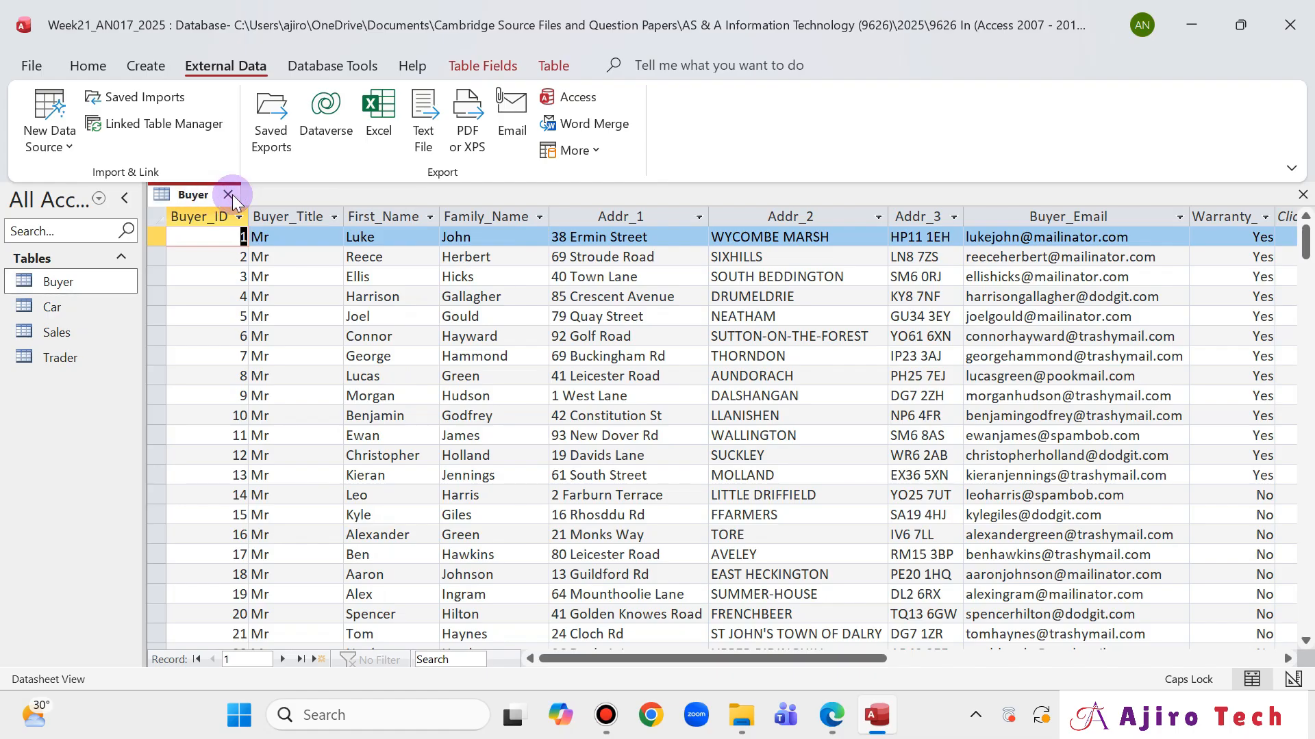
Close the Buyer table, switch to the question paper in Edge, and draw a tick beside the database naming instruction
{"action": "left_click", "coordinate": [228, 194]}
{"action": "left_click", "coordinate": [831, 715]}
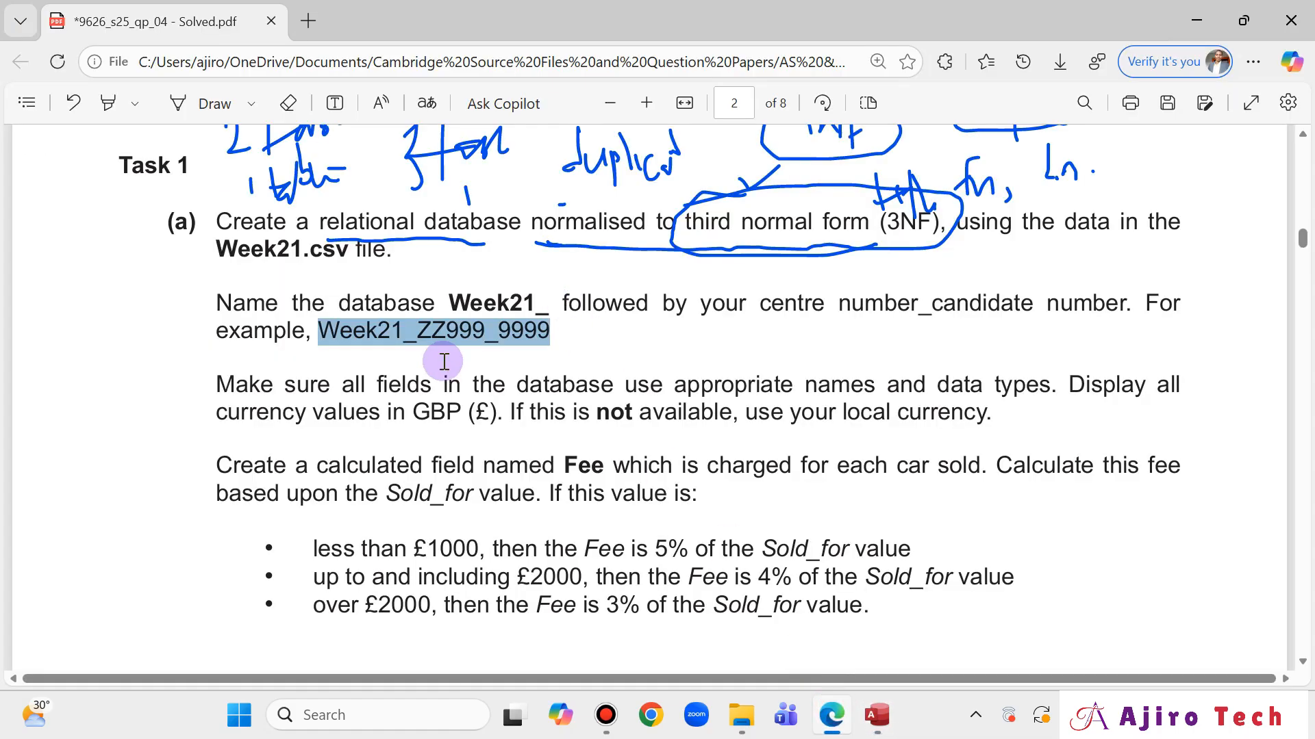
{"action": "left_click", "coordinate": [205, 103]}
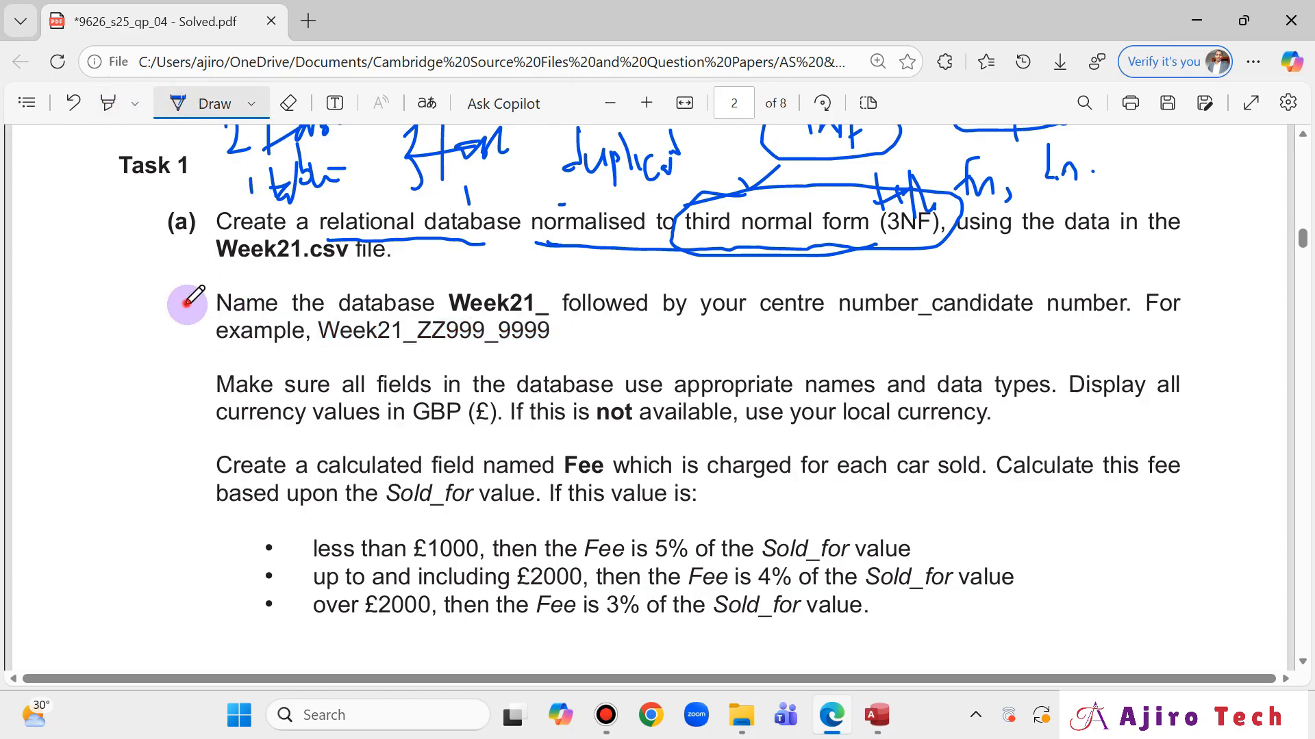
{"action": "left_click_drag", "start_coordinate": [187, 302], "coordinate": [224, 306]}
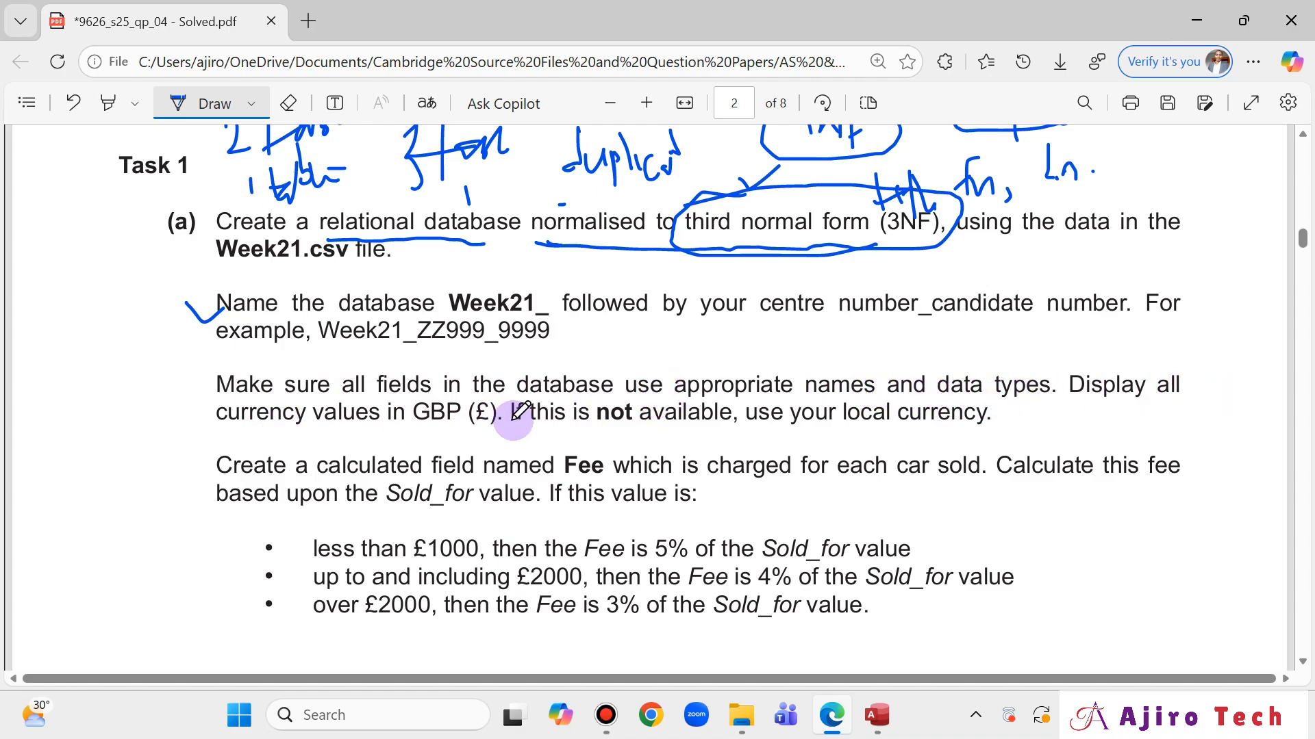
Switch to Access, open the Sales table in Design View, and set the Sold_for field's data type to Currency
{"action": "mouse_move", "coordinate": [882, 732]}
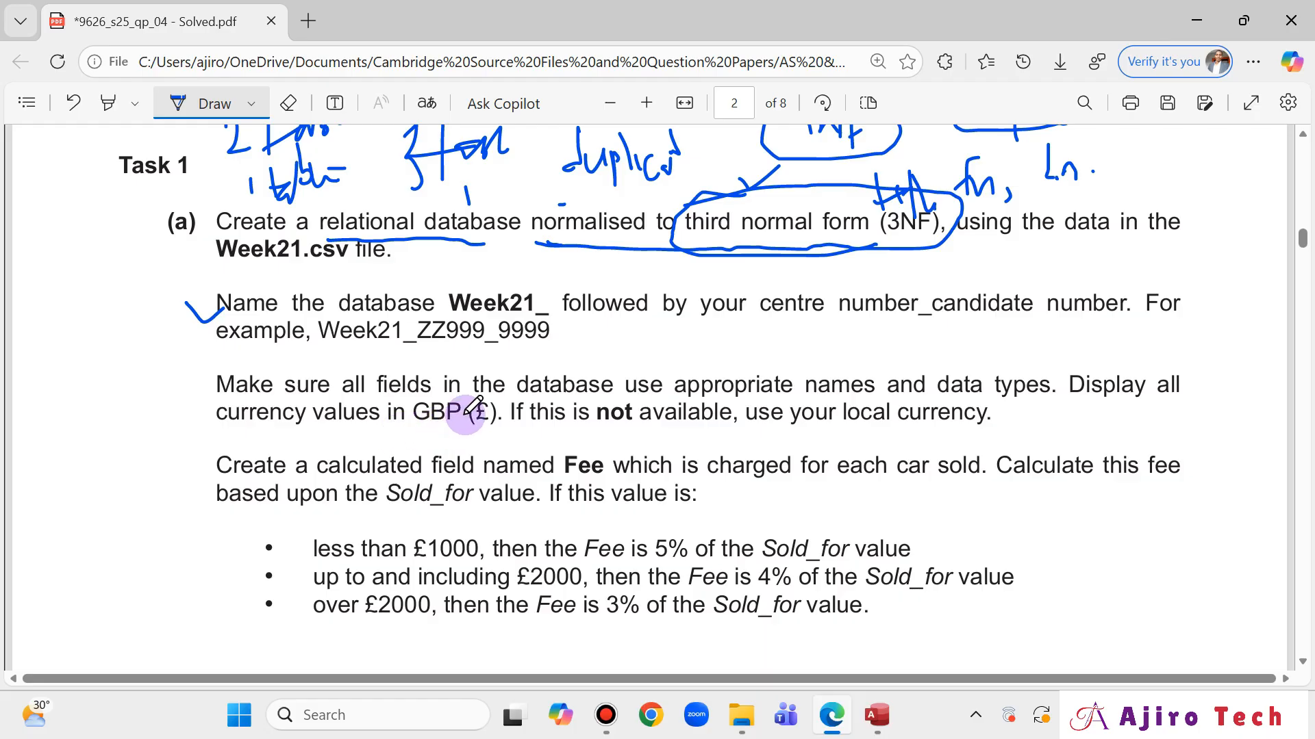
{"action": "left_click", "coordinate": [880, 719]}
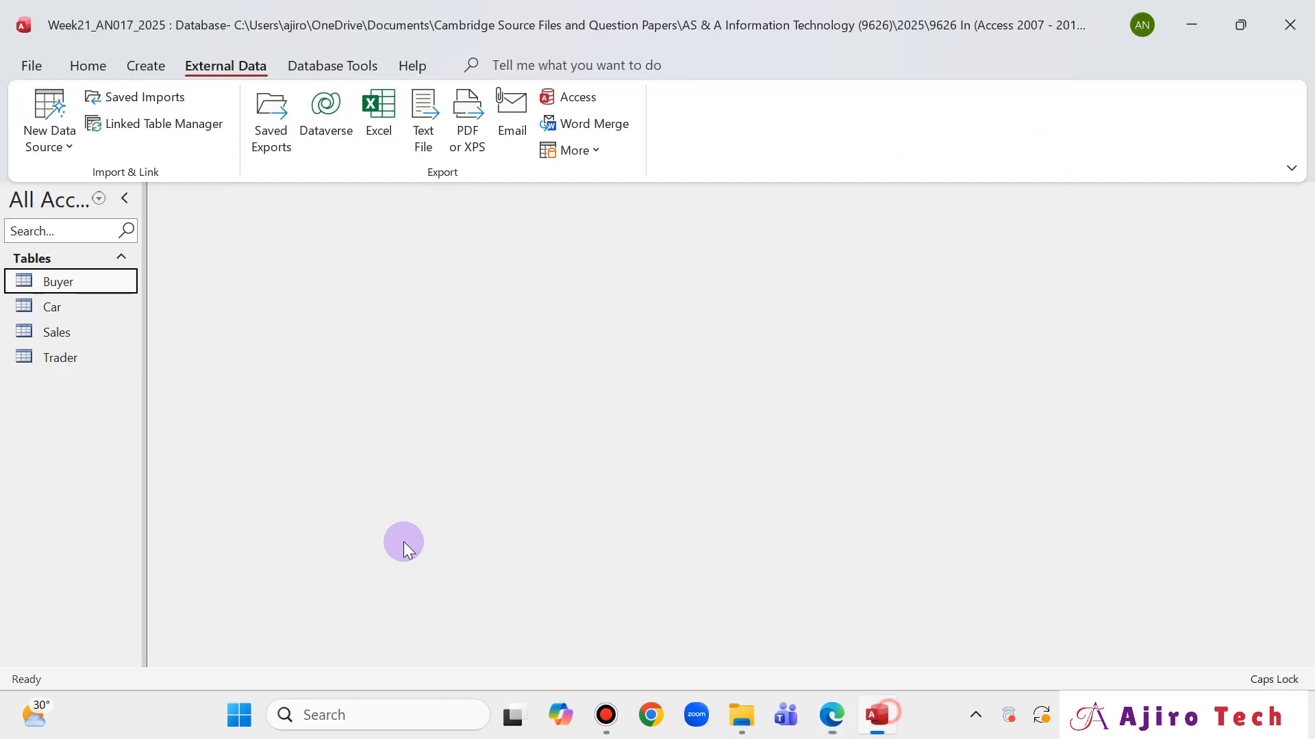
{"action": "double_click", "coordinate": [77, 334]}
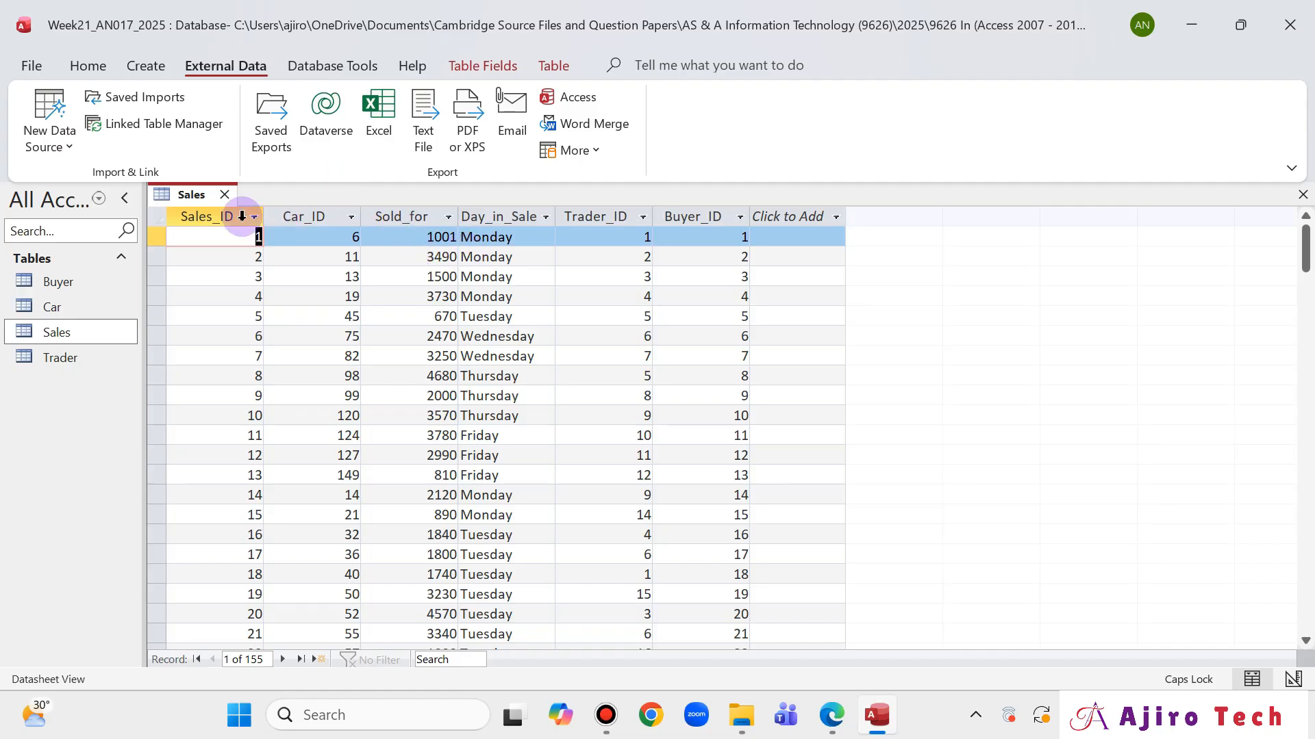
{"action": "right_click", "coordinate": [194, 195]}
{"action": "left_click", "coordinate": [261, 307]}
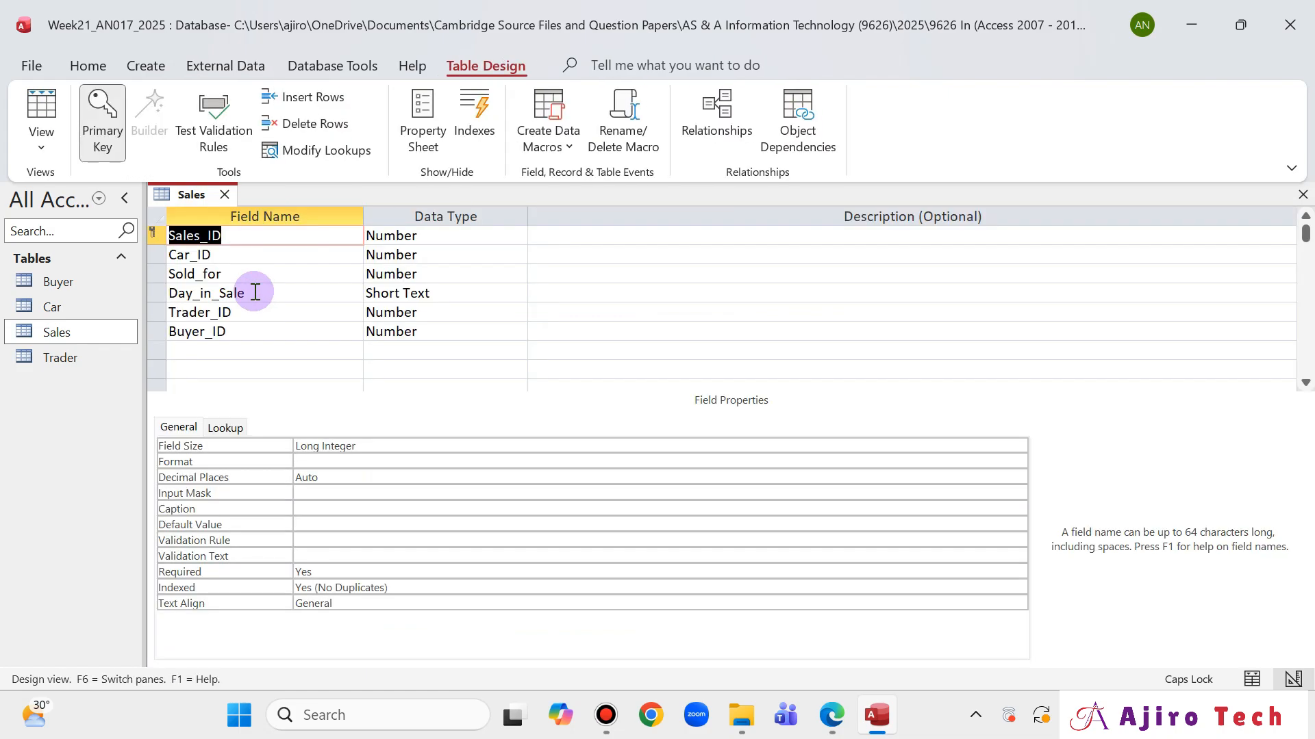
{"action": "left_click", "coordinate": [419, 273]}
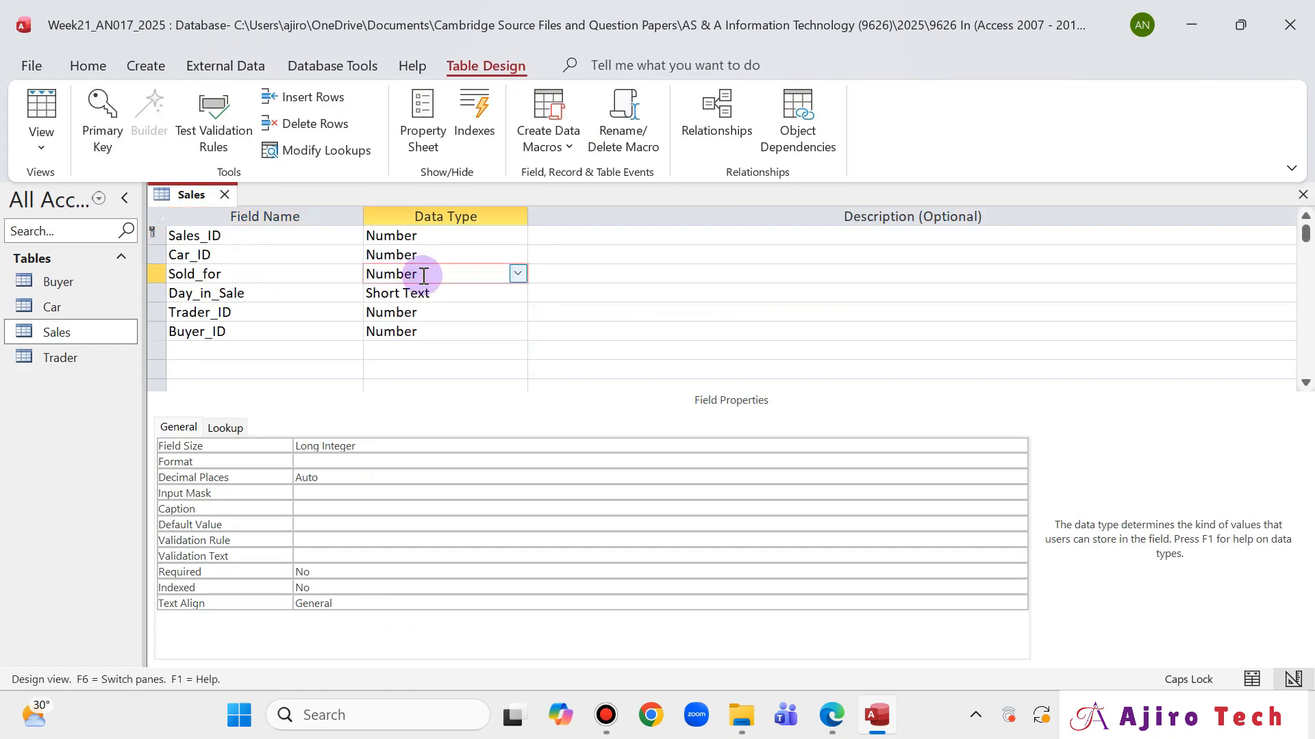
{"action": "left_click", "coordinate": [519, 273]}
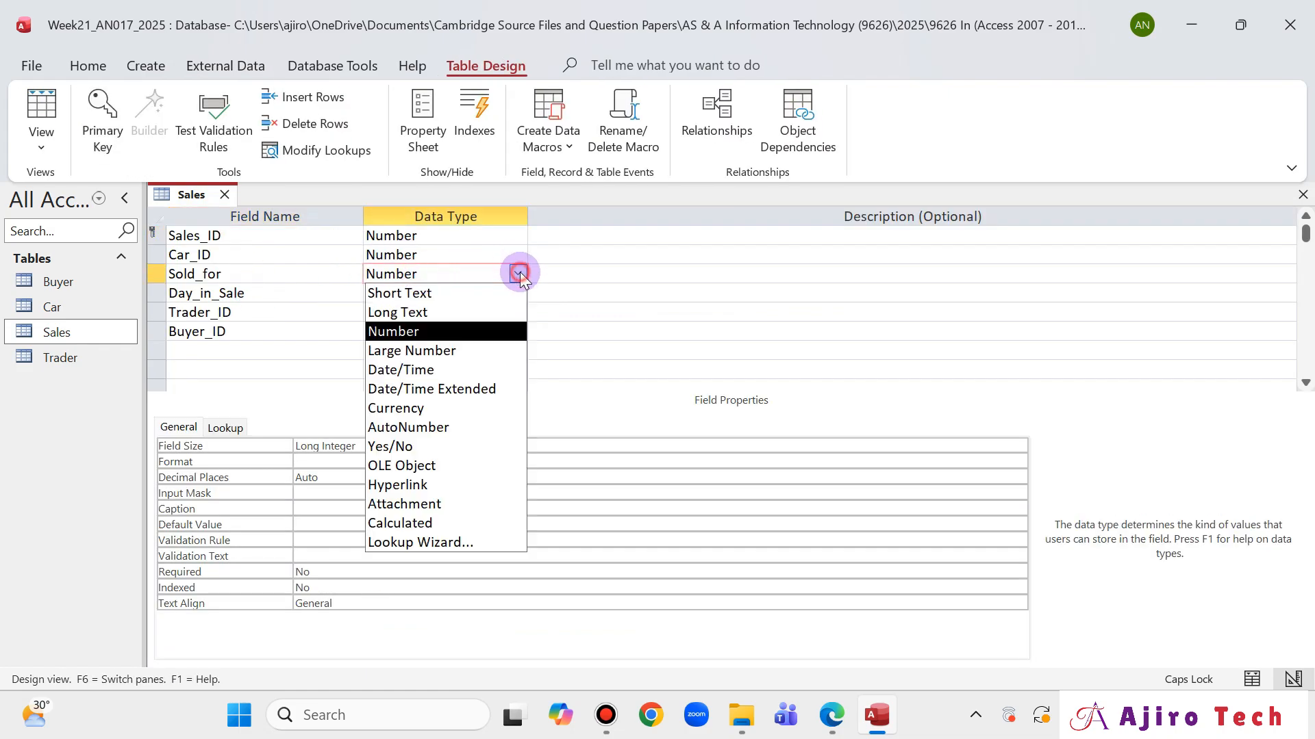
{"action": "left_click", "coordinate": [456, 409]}
Show the Sales table in Datasheet View to check the Sold_for currency values, and save the table
{"action": "right_click", "coordinate": [188, 195]}
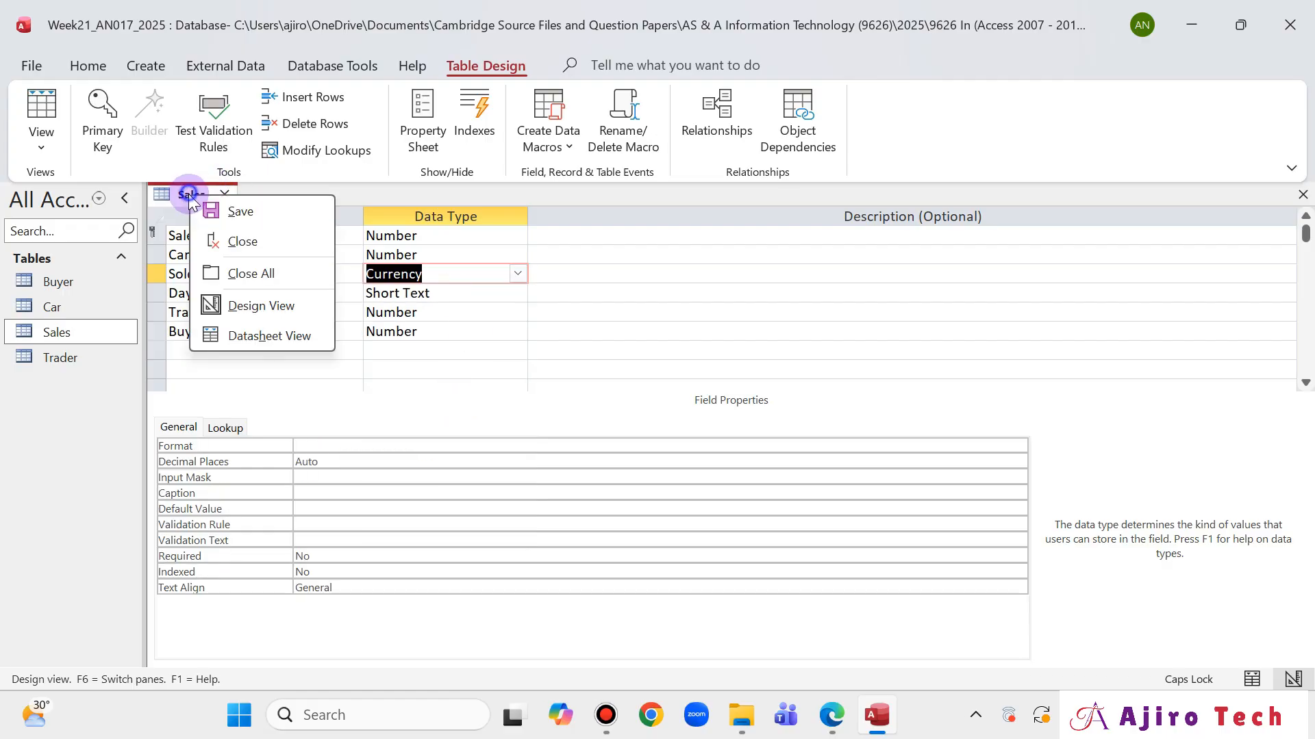
{"action": "left_click", "coordinate": [188, 195]}
{"action": "right_click", "coordinate": [189, 195]}
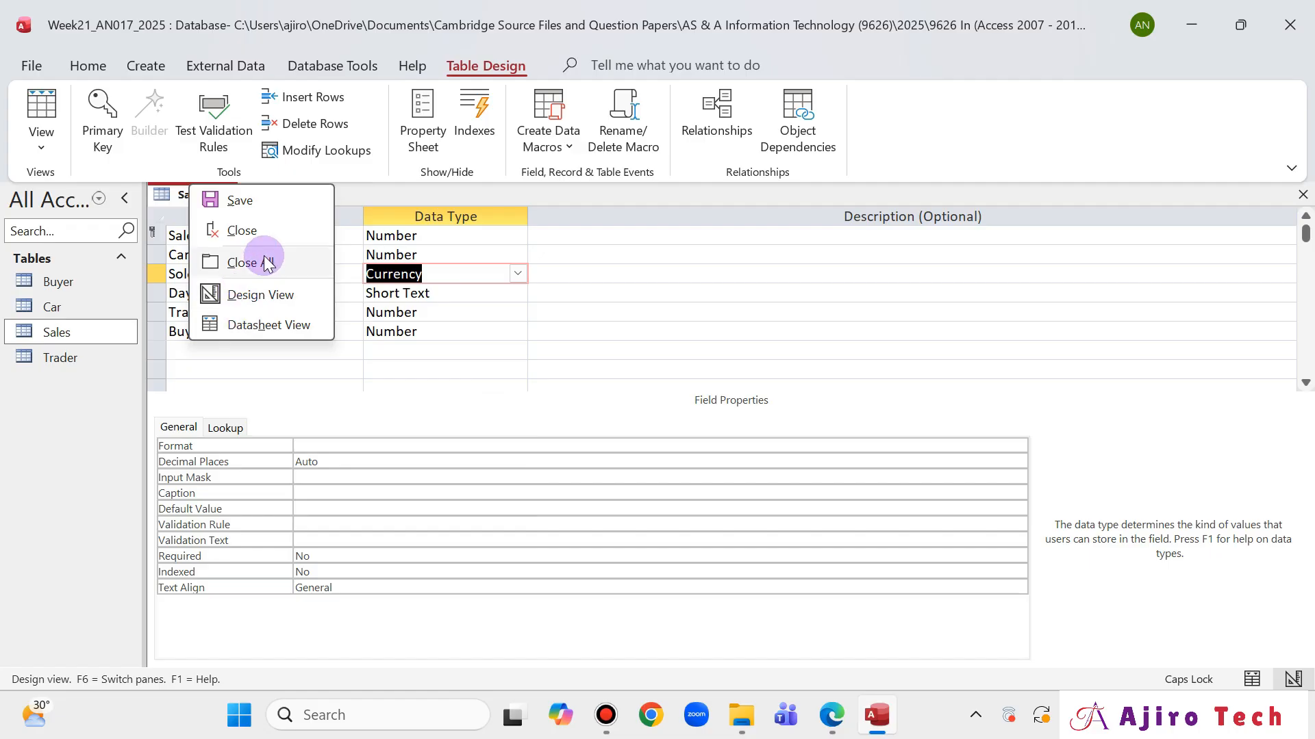
{"action": "left_click", "coordinate": [268, 325]}
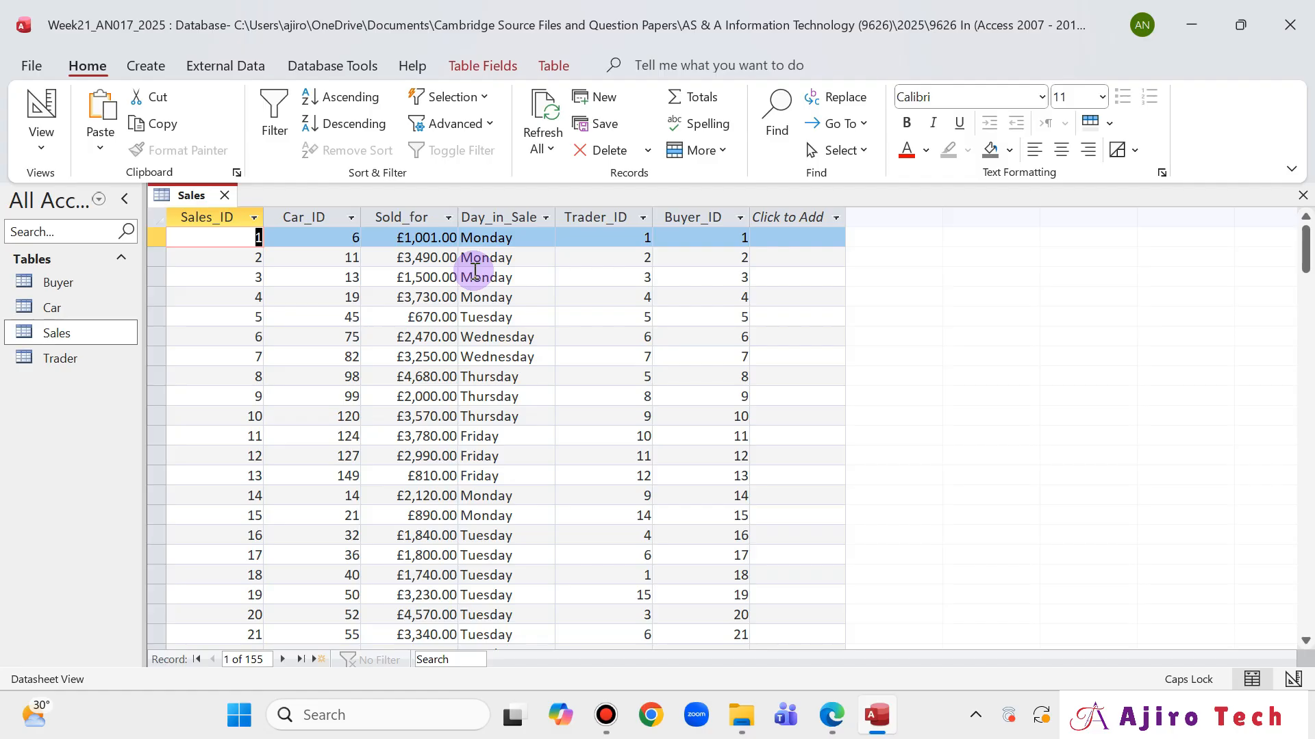
{"action": "right_click", "coordinate": [202, 195]}
{"action": "left_click", "coordinate": [264, 218]}
Switch to the question paper in Edge and end the Microsoft Teams task
{"action": "left_click", "coordinate": [794, 732]}
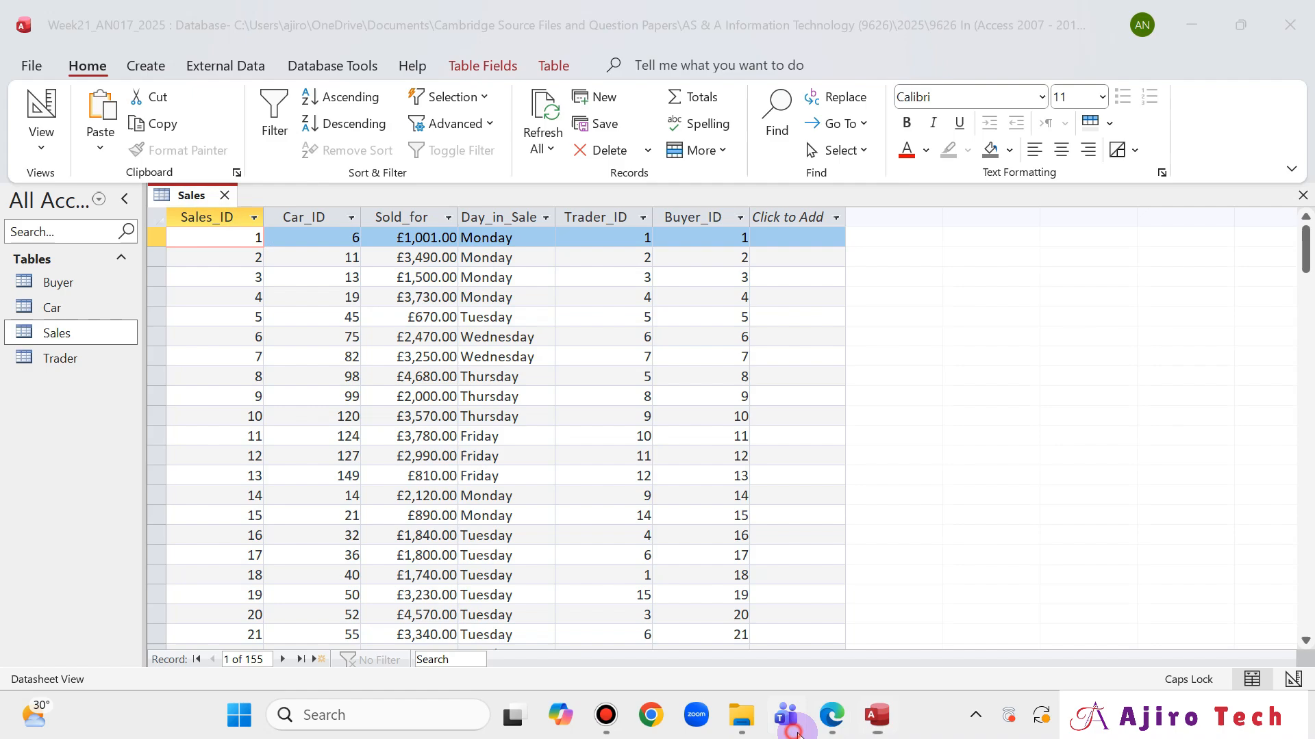
{"action": "left_click", "coordinate": [831, 730]}
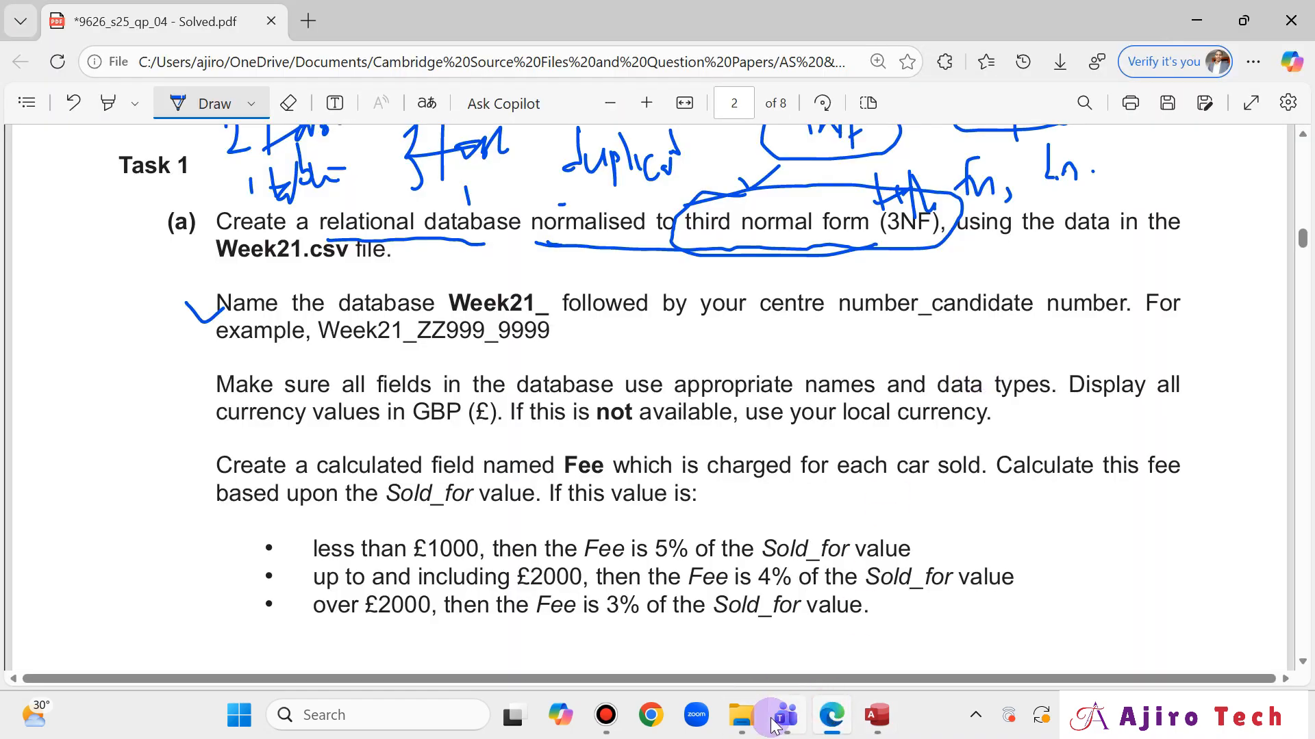
{"action": "right_click", "coordinate": [775, 725]}
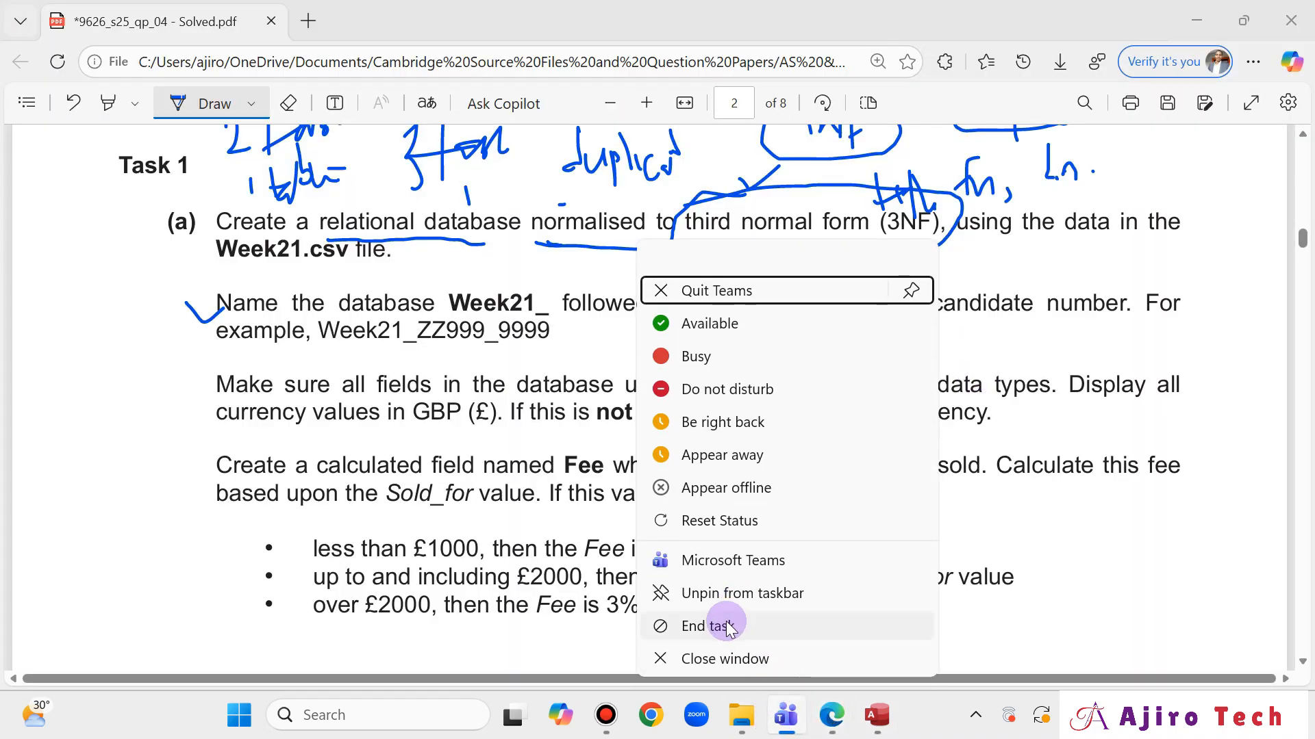
{"action": "left_click", "coordinate": [728, 626]}
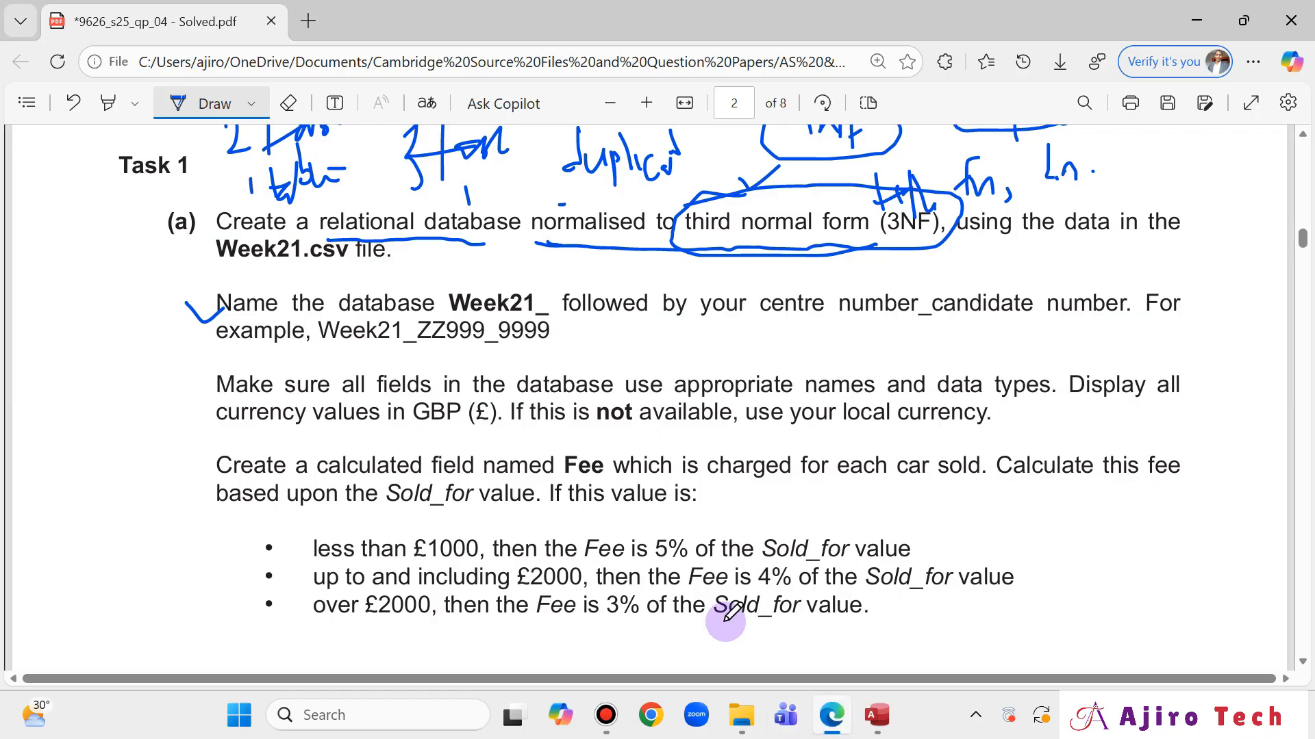
Tick the field names and data types instruction, underline "car sold", and handwrite a Sales table note above it
{"action": "left_click_drag", "start_coordinate": [156, 390], "coordinate": [218, 372]}
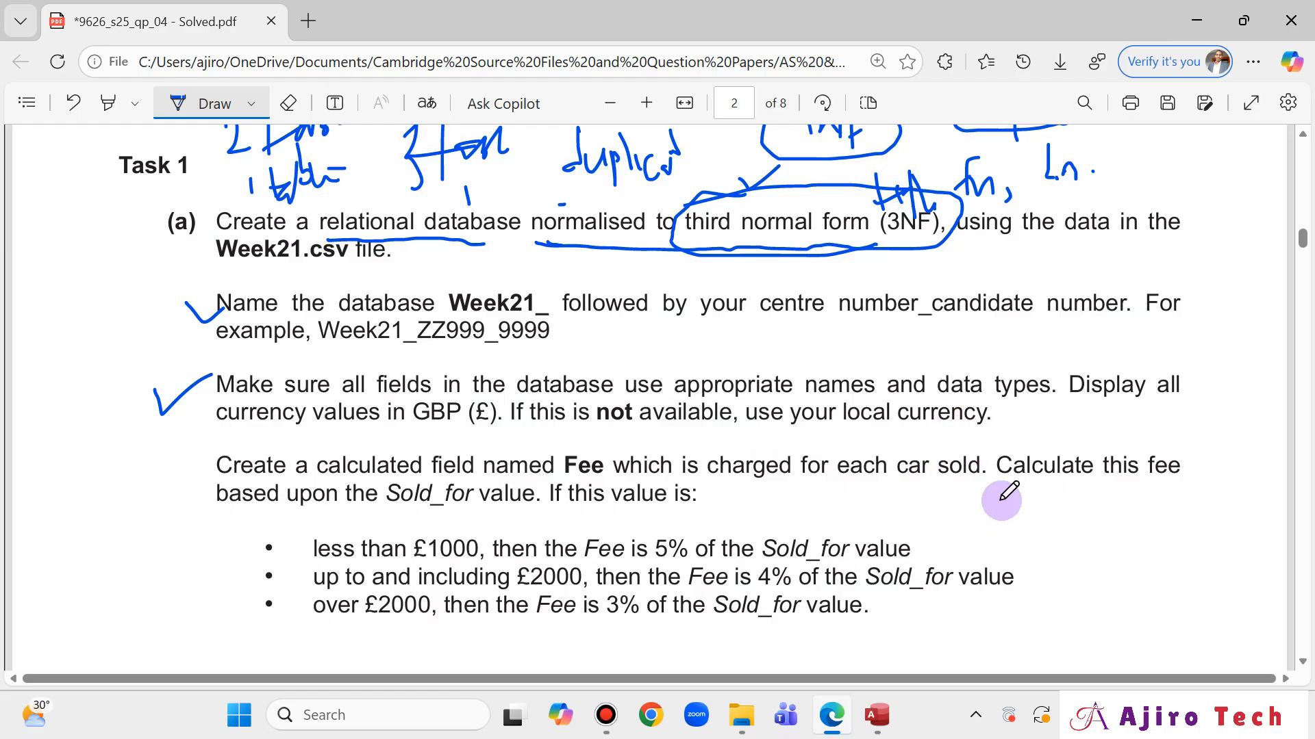
{"action": "mouse_move", "coordinate": [896, 490]}
{"action": "left_mouse_down"}
{"action": "mouse_move", "coordinate": [962, 483]}
{"action": "mouse_move", "coordinate": [966, 438]}
{"action": "left_mouse_up"}
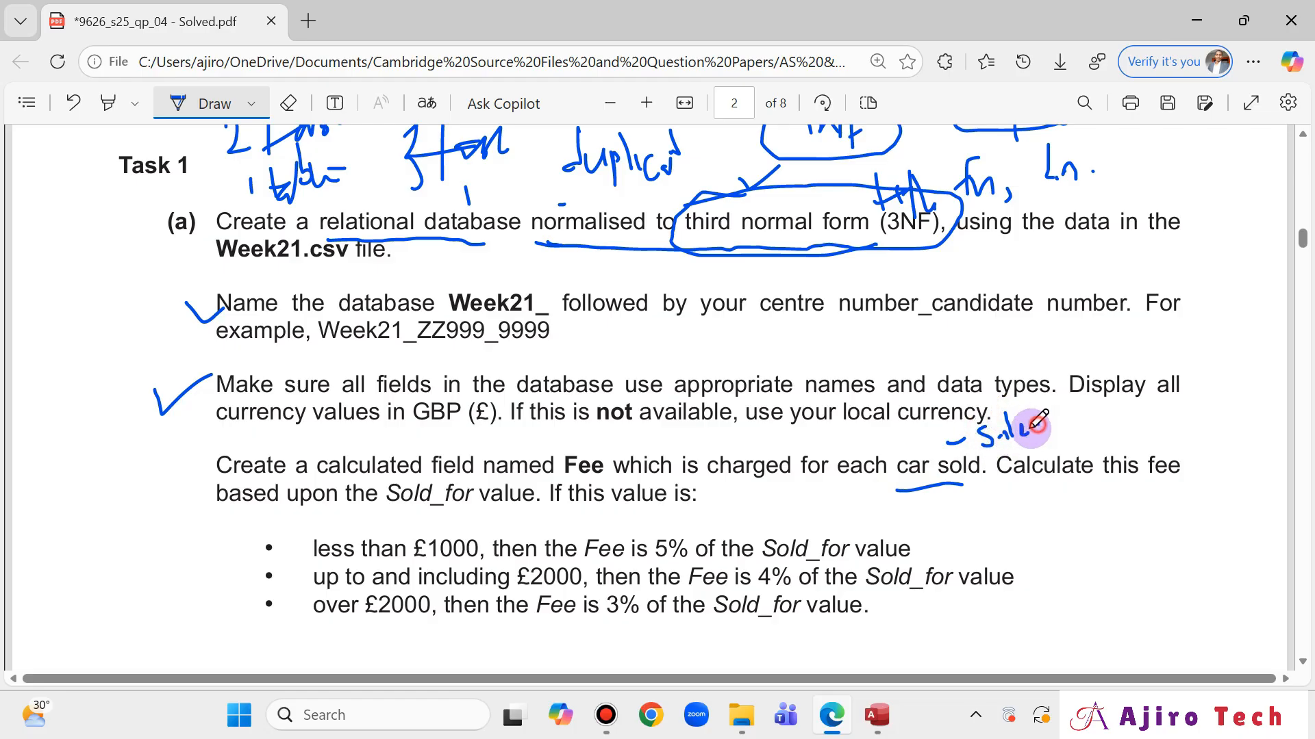
{"action": "left_click_drag", "start_coordinate": [1038, 423], "coordinate": [1028, 442]}
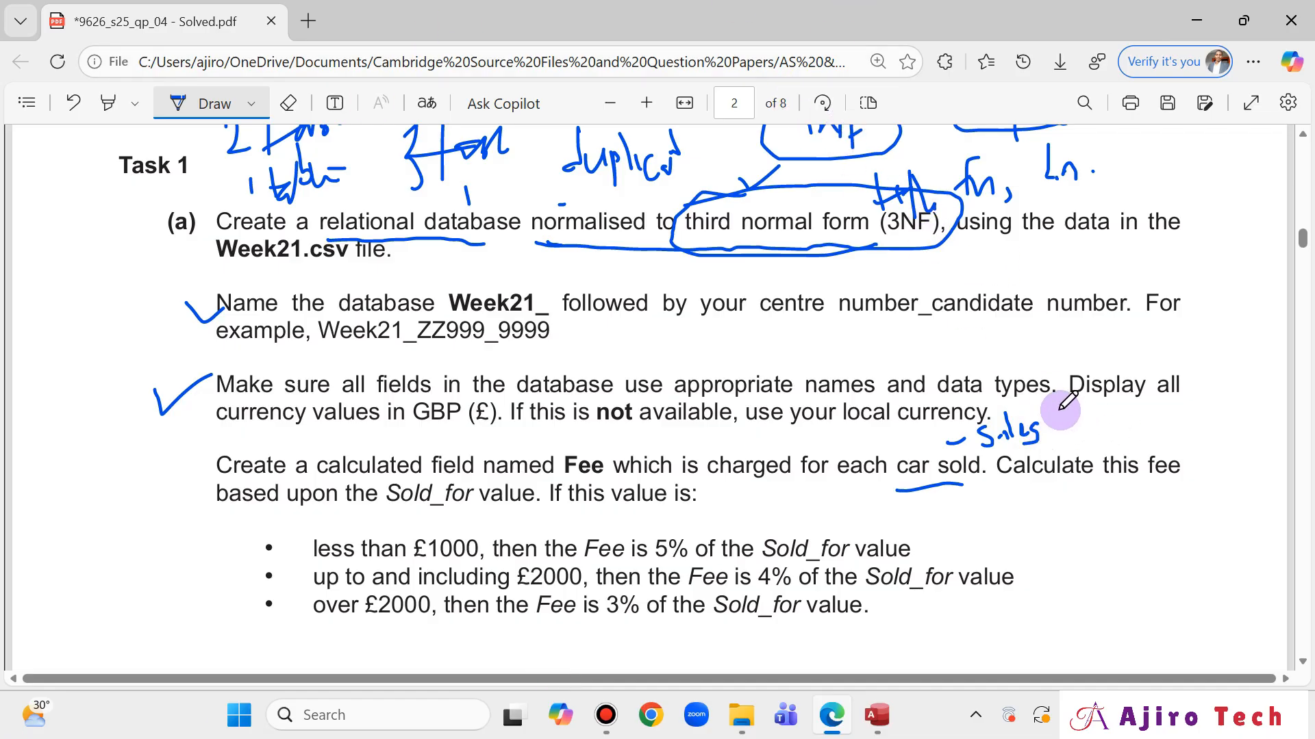
{"action": "mouse_move", "coordinate": [1065, 409]}
{"action": "left_mouse_down"}
{"action": "mouse_move", "coordinate": [1061, 441]}
{"action": "mouse_move", "coordinate": [1078, 420]}
{"action": "mouse_move", "coordinate": [1091, 434]}
{"action": "mouse_move", "coordinate": [1130, 420]}
{"action": "mouse_move", "coordinate": [1142, 433]}
{"action": "left_mouse_up"}
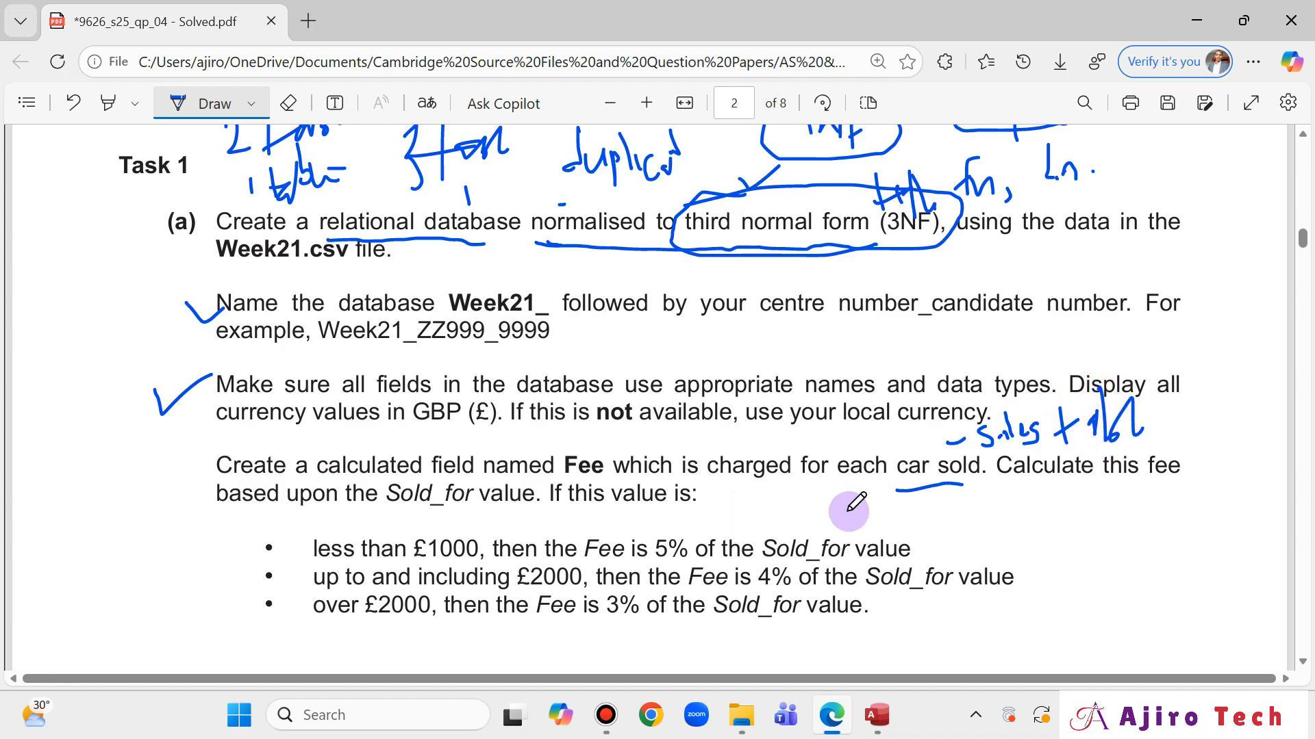
Switch to Access, open the Sales table in Design View, and add a field named Fee below Buyer_ID
{"action": "left_click", "coordinate": [877, 715]}
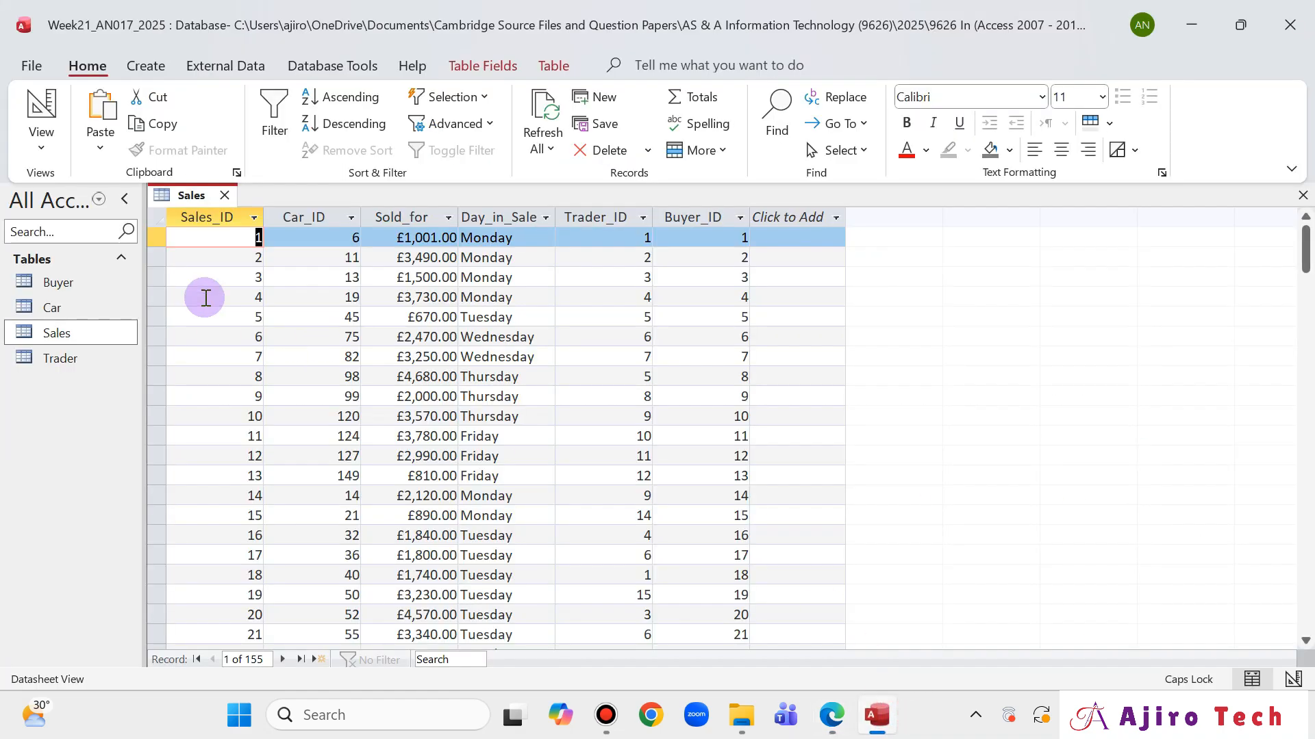
{"action": "right_click", "coordinate": [189, 197]}
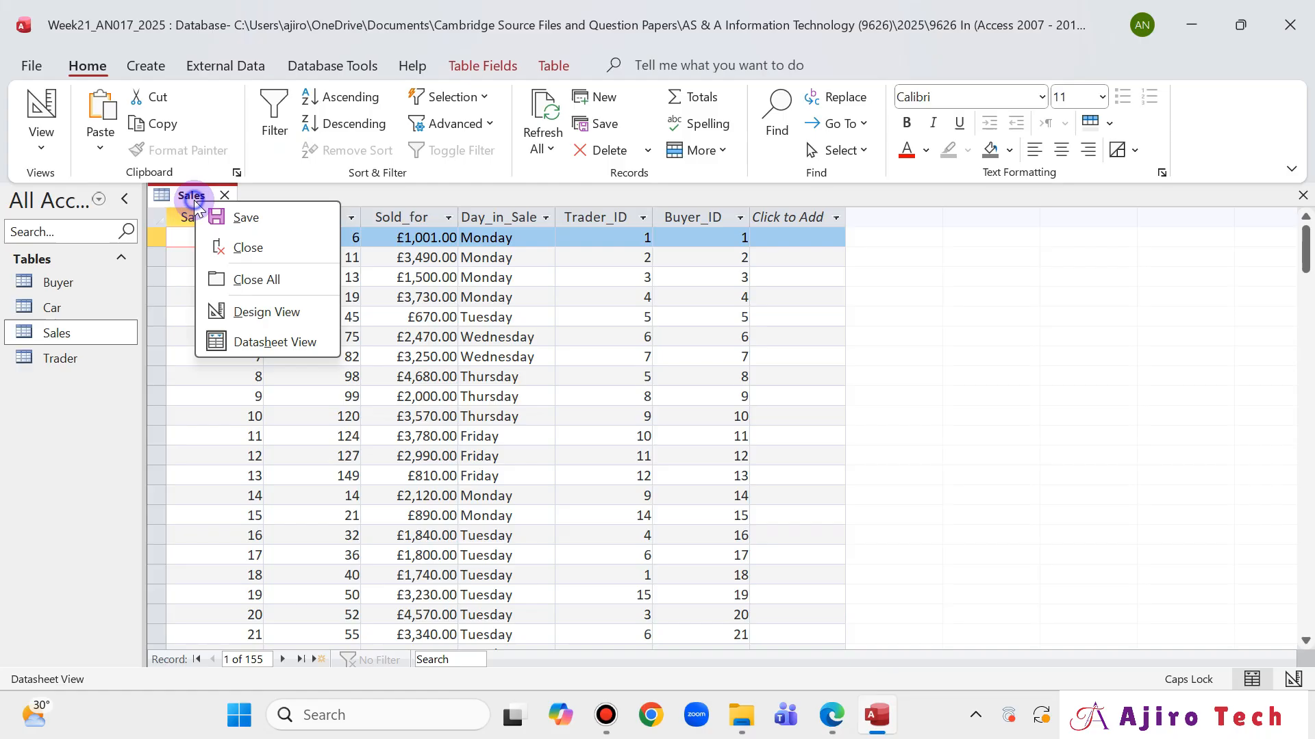
{"action": "left_click", "coordinate": [251, 314]}
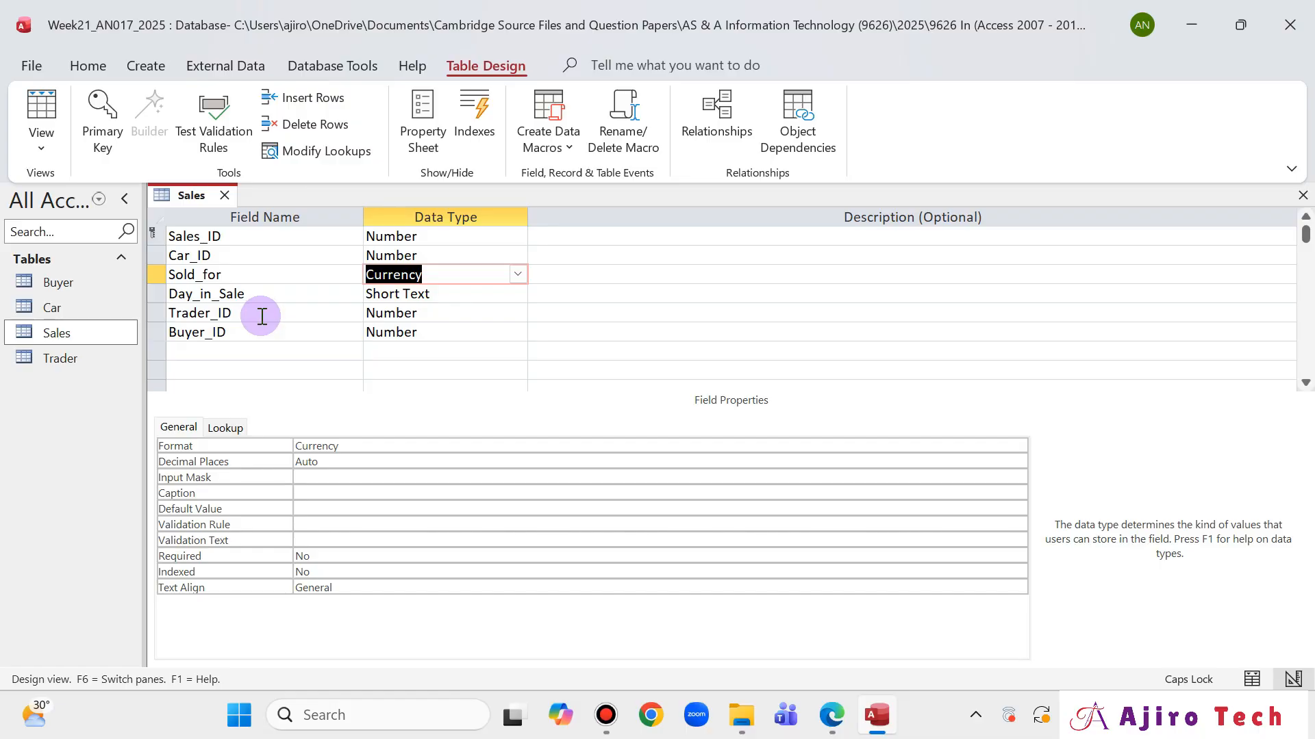
{"action": "left_click", "coordinate": [185, 355]}
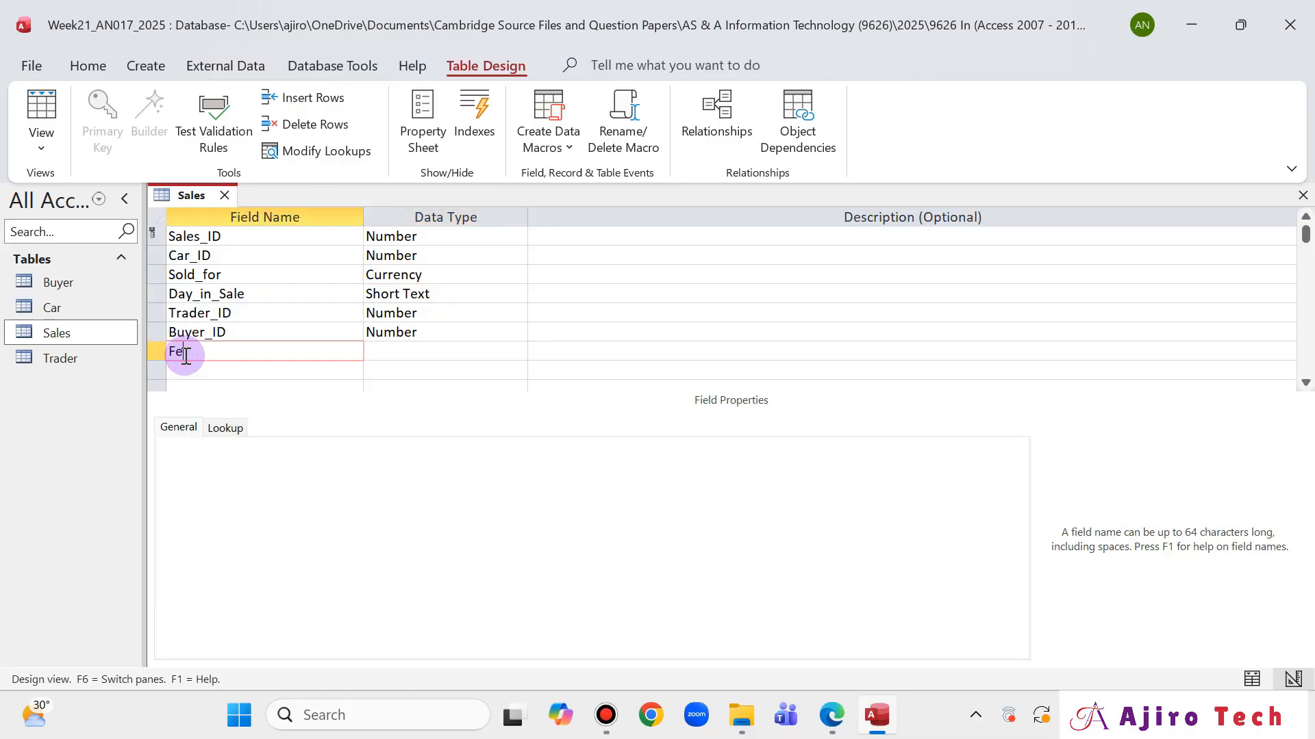
{"action": "type", "text": "Fee"}
{"action": "left_click", "coordinate": [399, 350]}
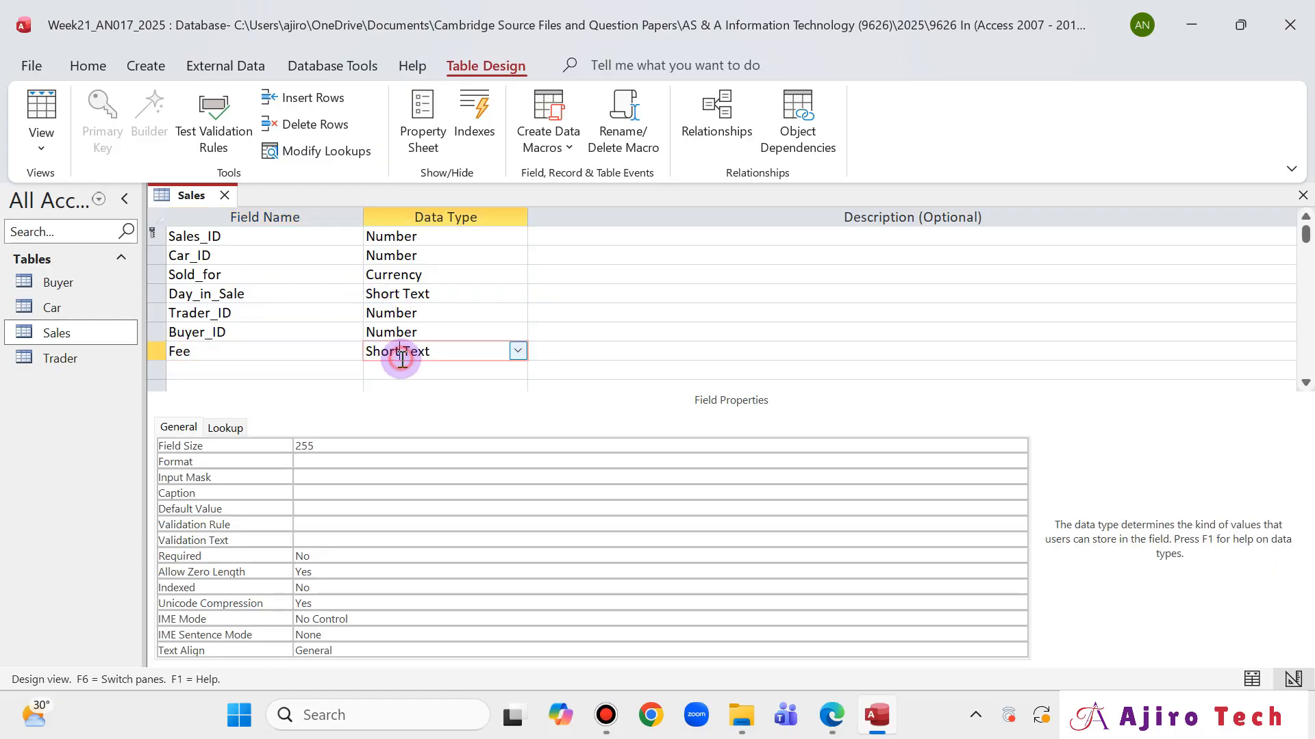
Recheck the Fee instruction in the question paper, and set the Fee field's data type to Calculated in Access
{"action": "left_click", "coordinate": [831, 715]}
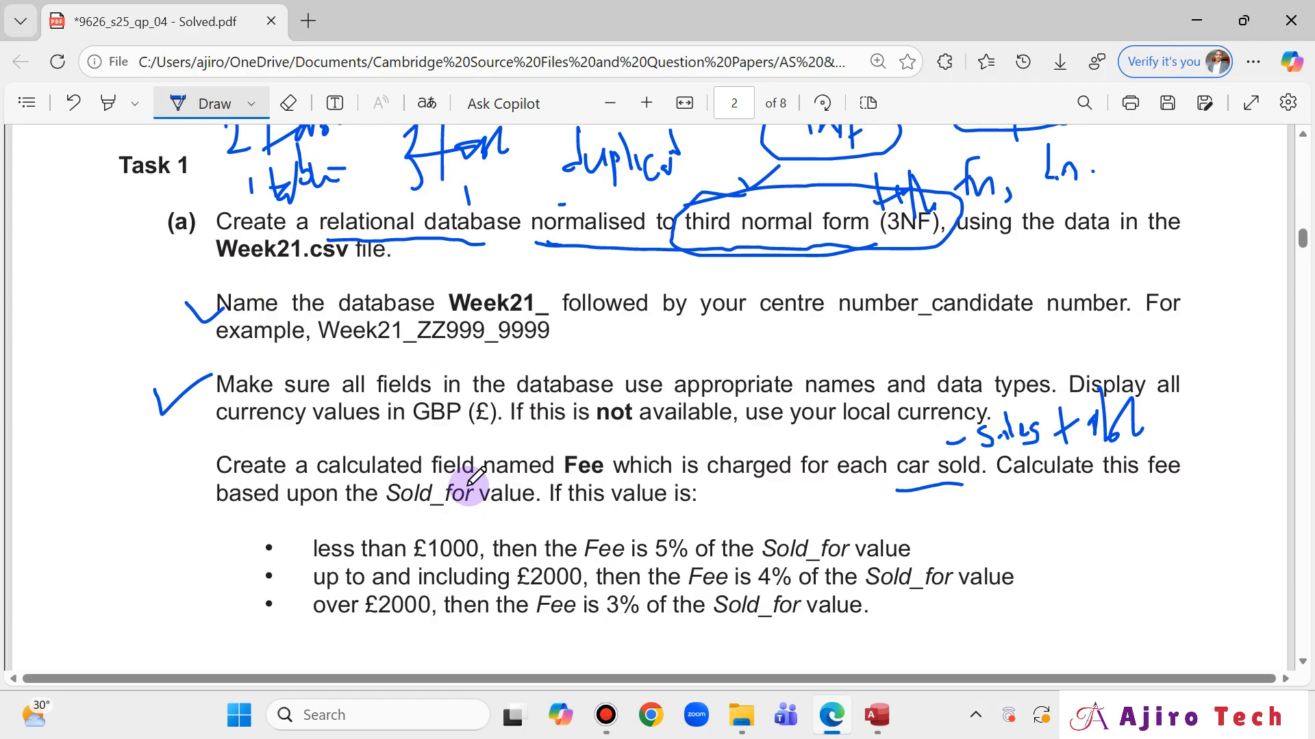
{"action": "left_click", "coordinate": [871, 715]}
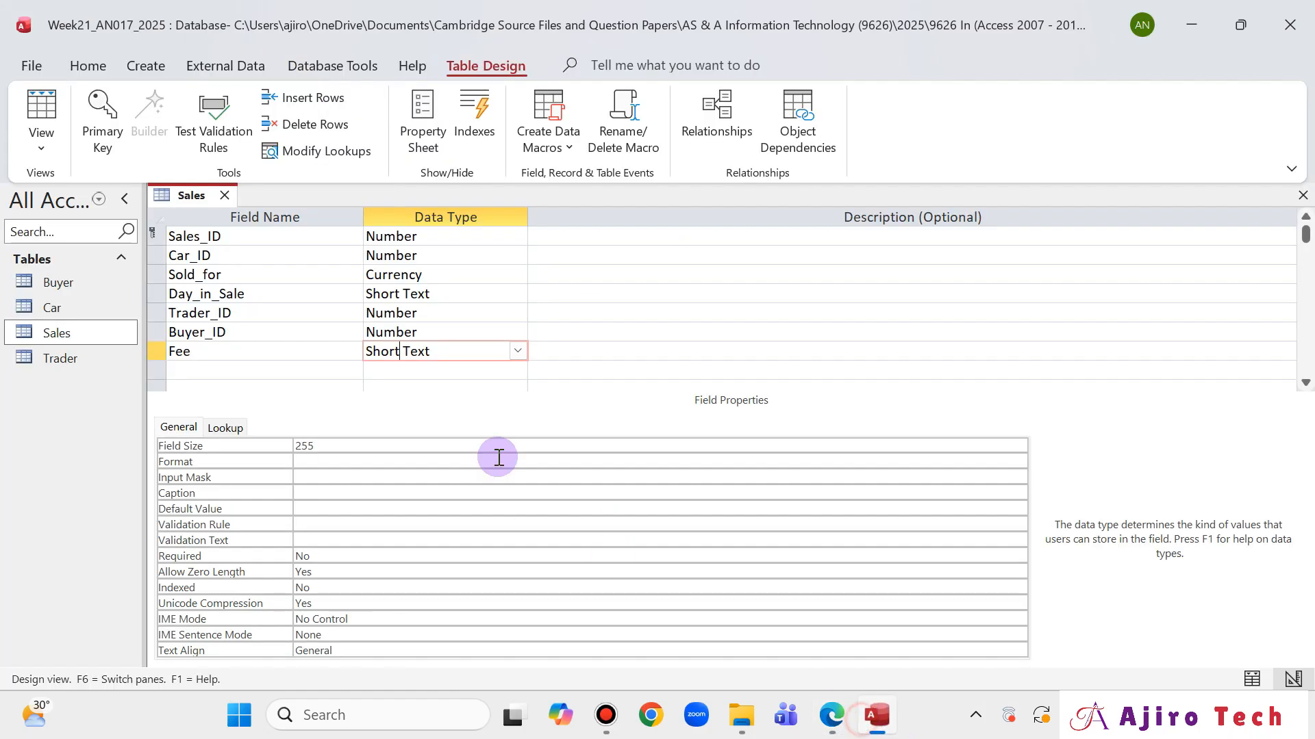
{"action": "left_click", "coordinate": [518, 355]}
{"action": "left_click", "coordinate": [448, 597]}
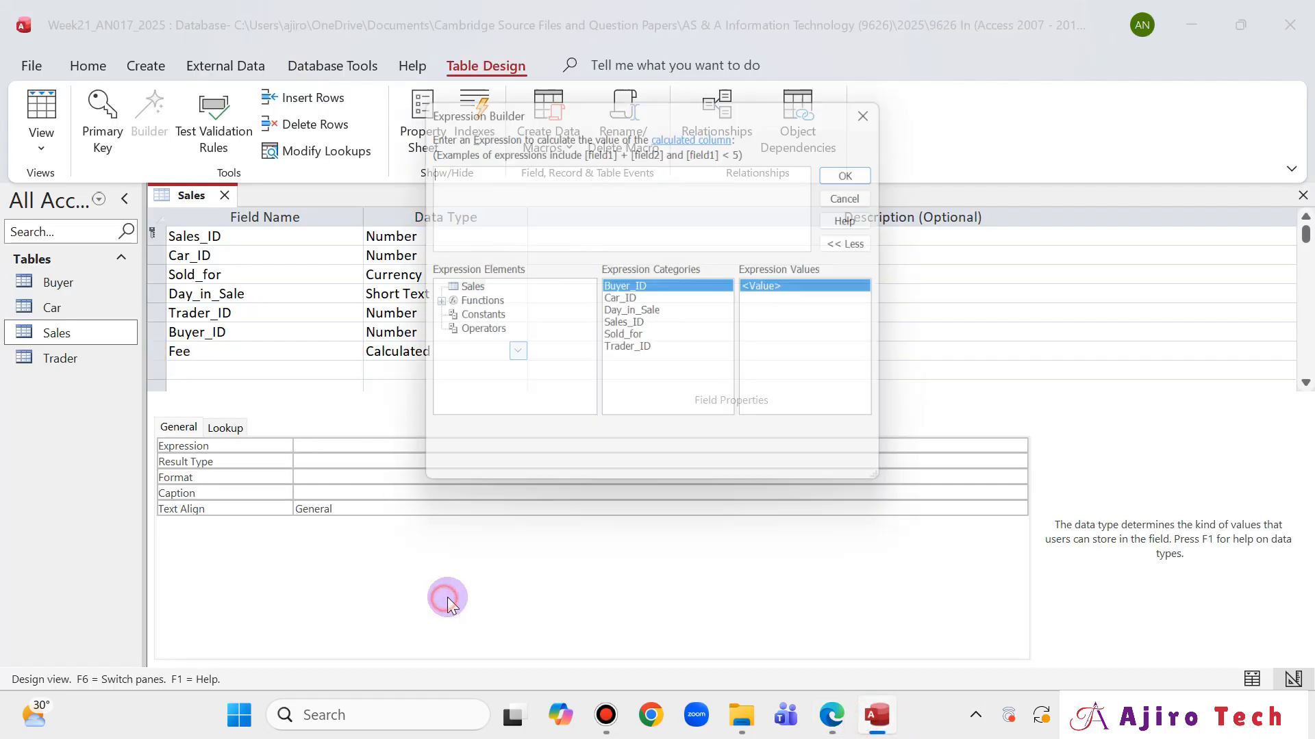
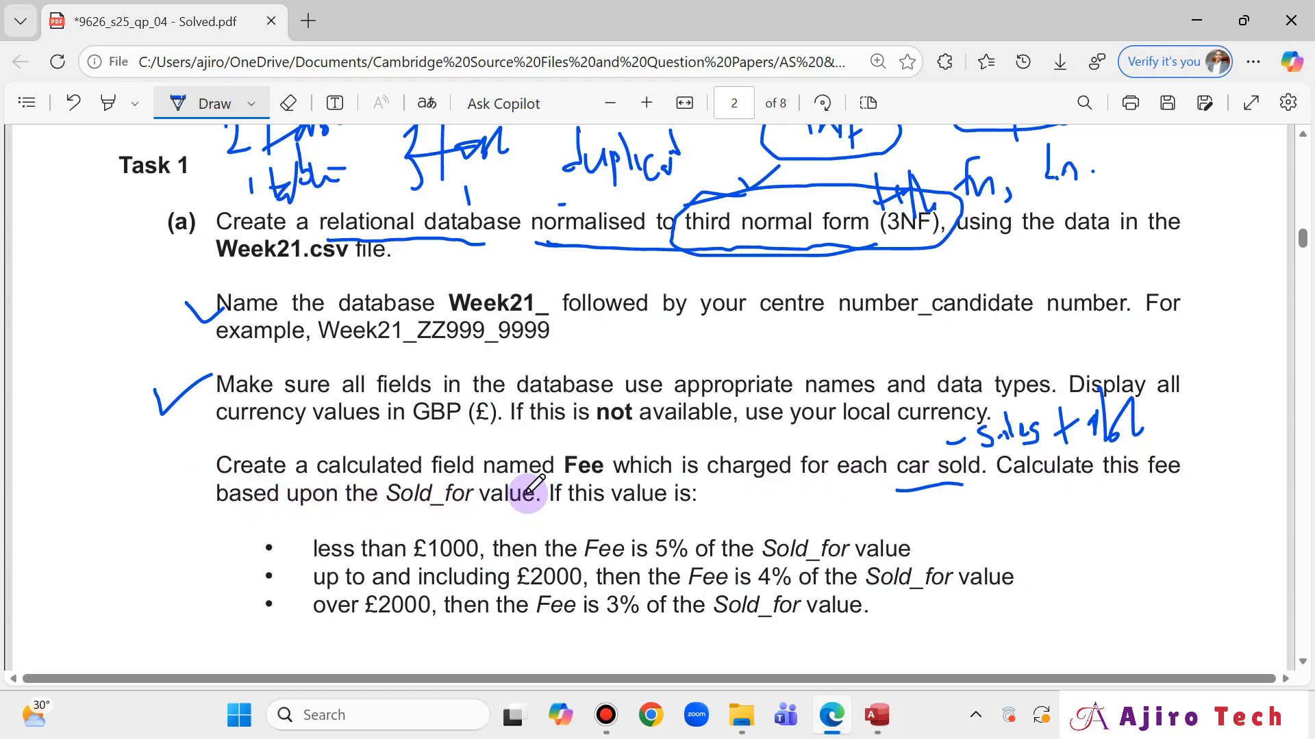
On the question paper in Edge, underline "Sold_for", tick the 5% and 3% fee rules, and mark the 4% rule "X - Incorrect"
{"action": "left_click_drag", "start_coordinate": [385, 510], "coordinate": [472, 517]}
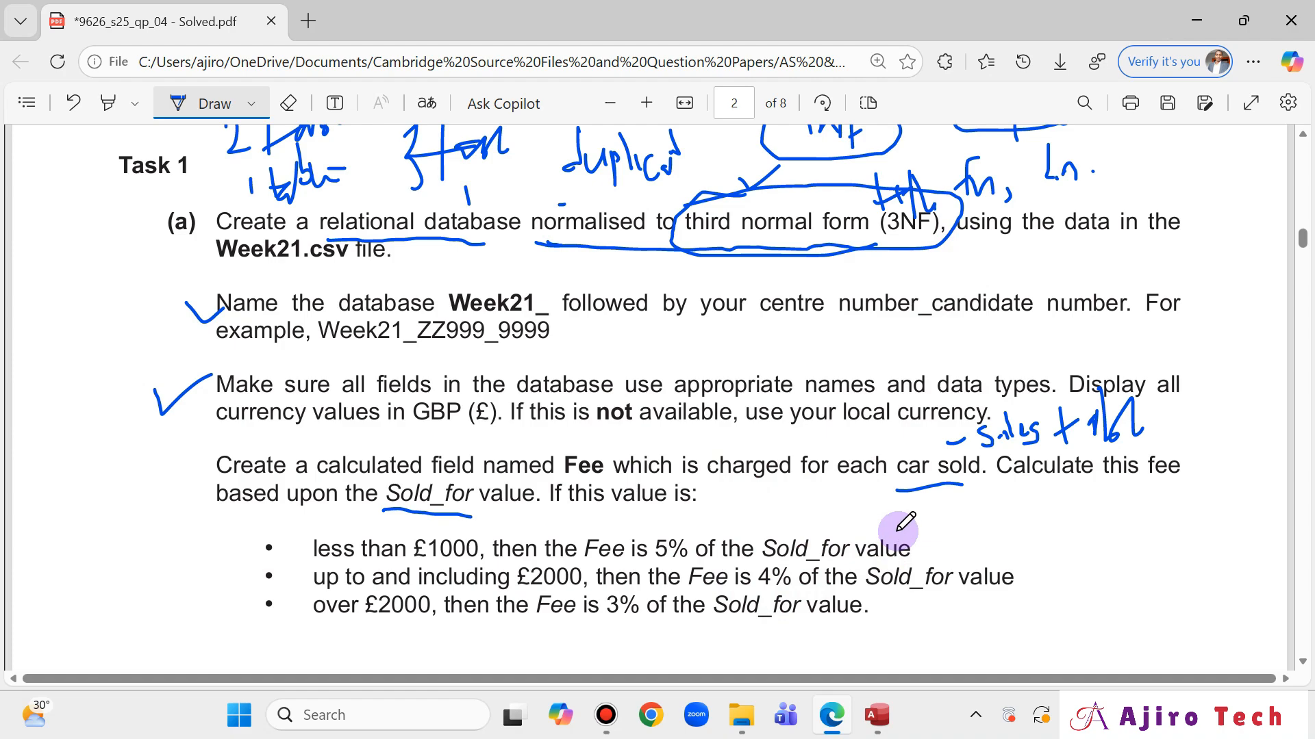
{"action": "left_click_drag", "start_coordinate": [916, 547], "coordinate": [951, 524]}
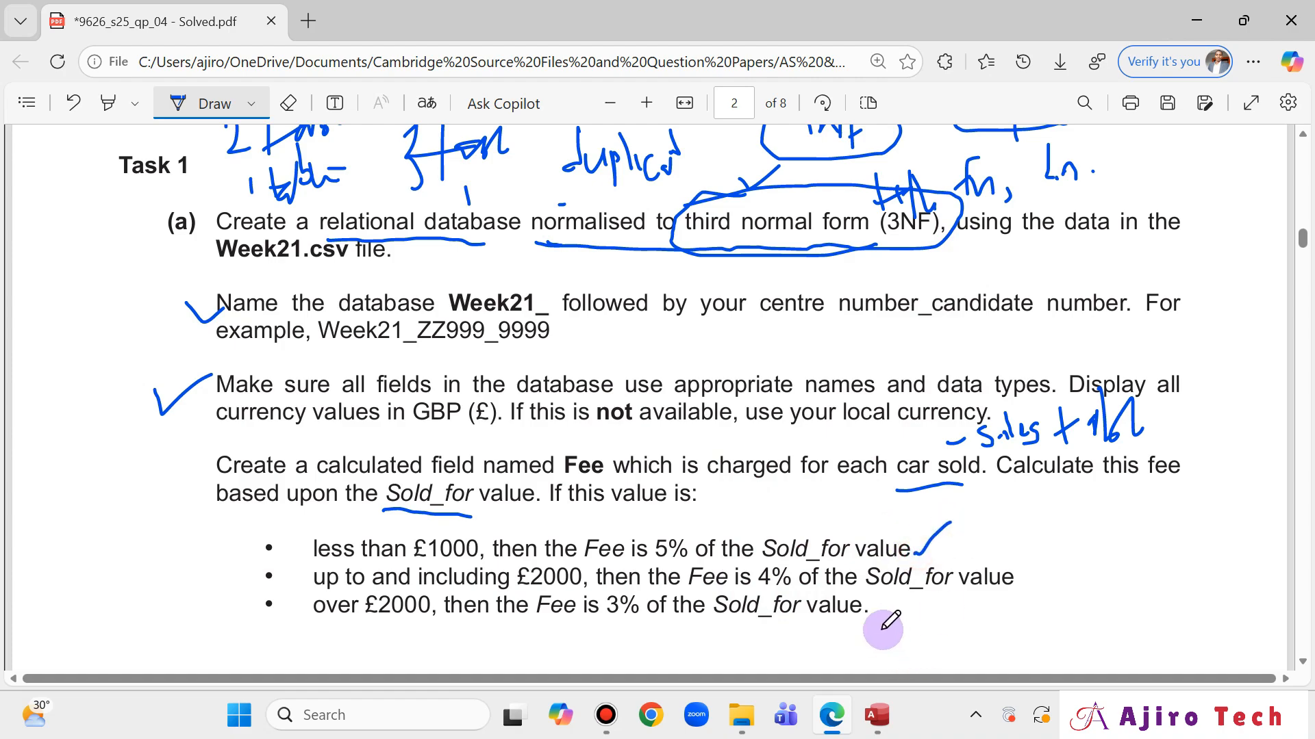
{"action": "left_click_drag", "start_coordinate": [882, 616], "coordinate": [918, 614]}
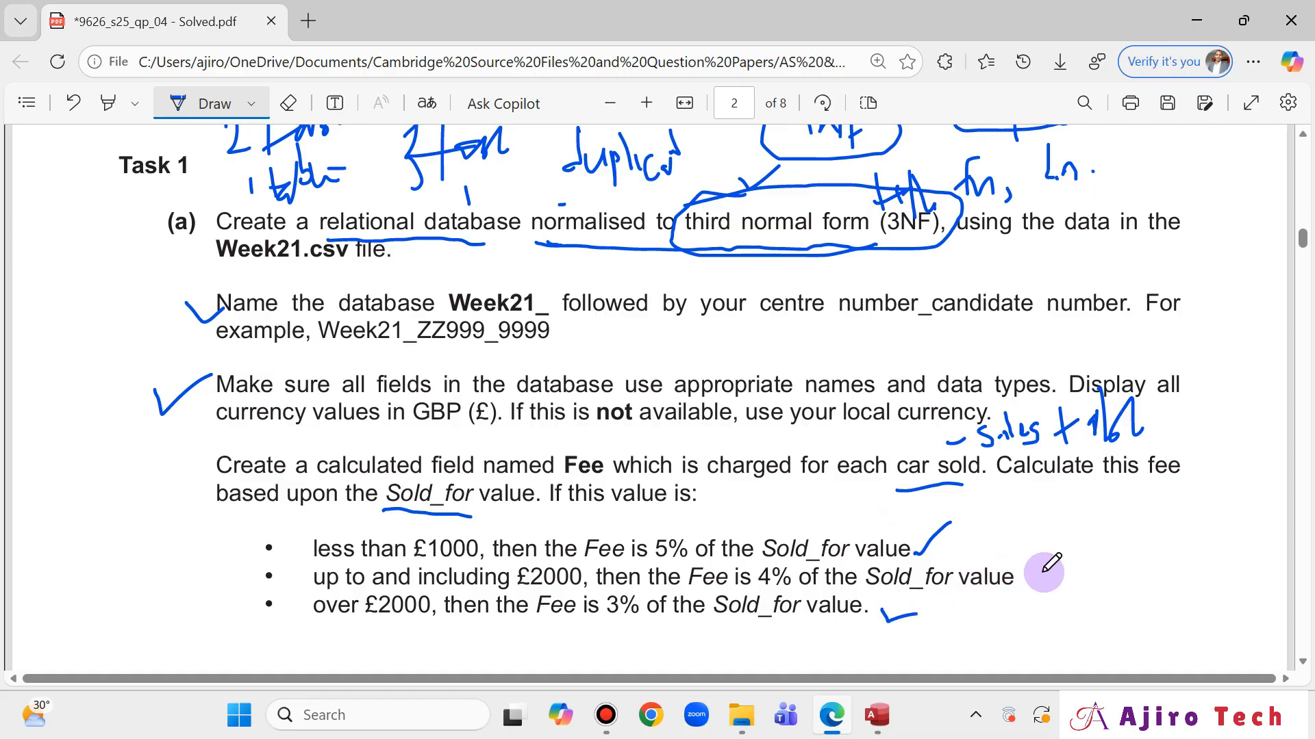
{"action": "mouse_move", "coordinate": [1026, 573]}
{"action": "left_mouse_down"}
{"action": "mouse_move", "coordinate": [1044, 587]}
{"action": "mouse_move", "coordinate": [1155, 583]}
{"action": "mouse_move", "coordinate": [1168, 576]}
{"action": "mouse_move", "coordinate": [1152, 560]}
{"action": "left_mouse_up"}
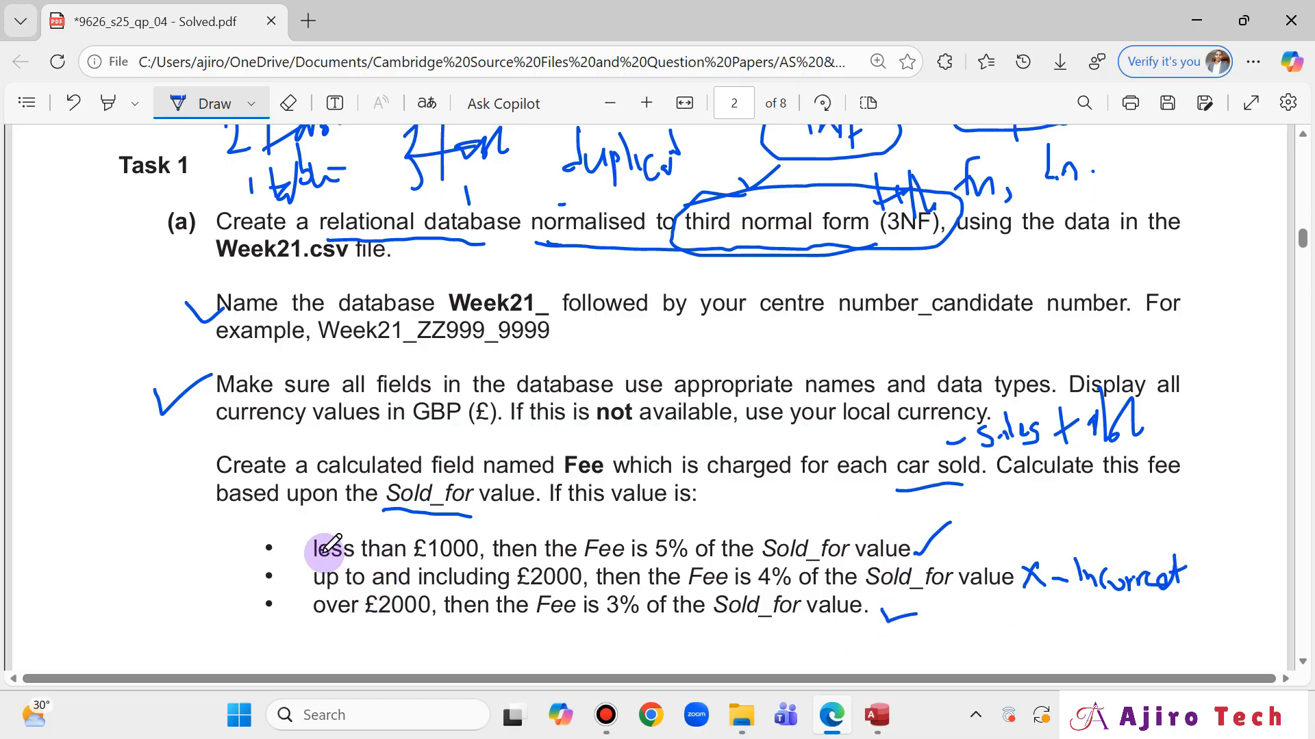
Switch to Access and start the Fee field's expression as IIf( [Sold_for] <1000, checking the first rule on the question paper
{"action": "left_click", "coordinate": [883, 725]}
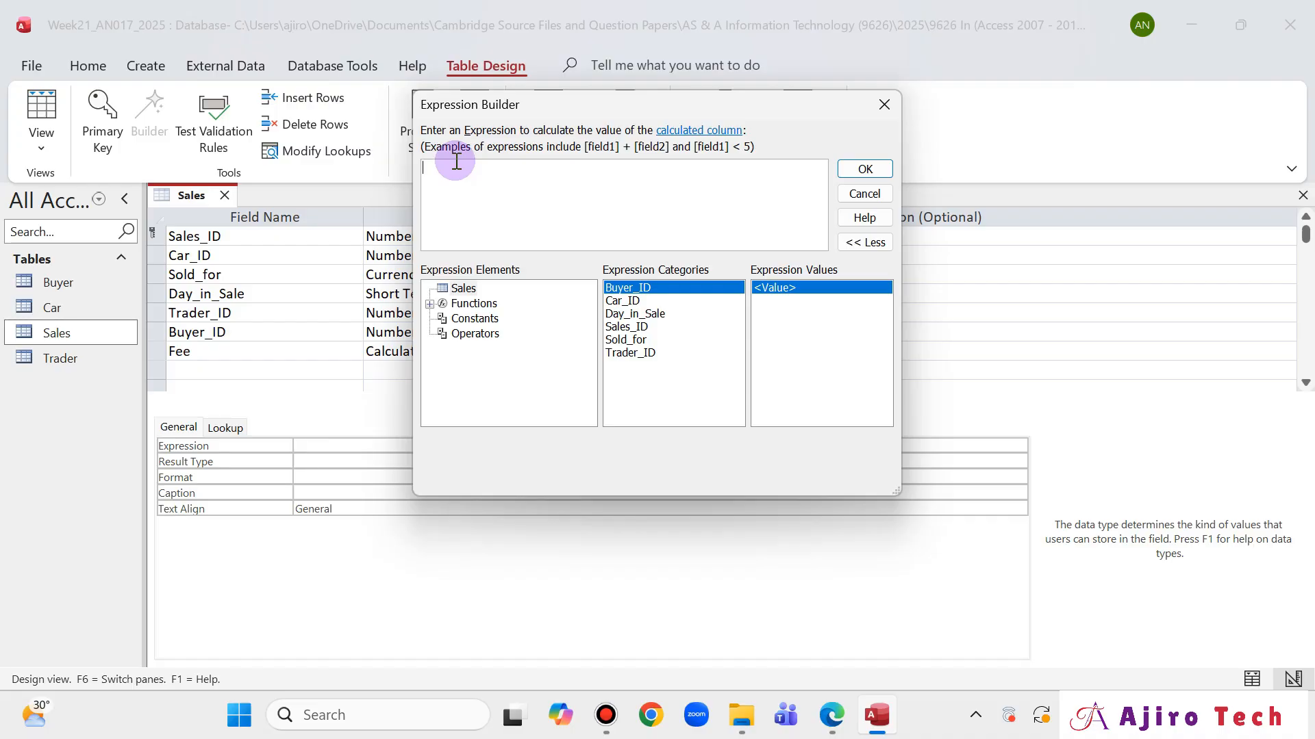
{"action": "type", "text": "i"}
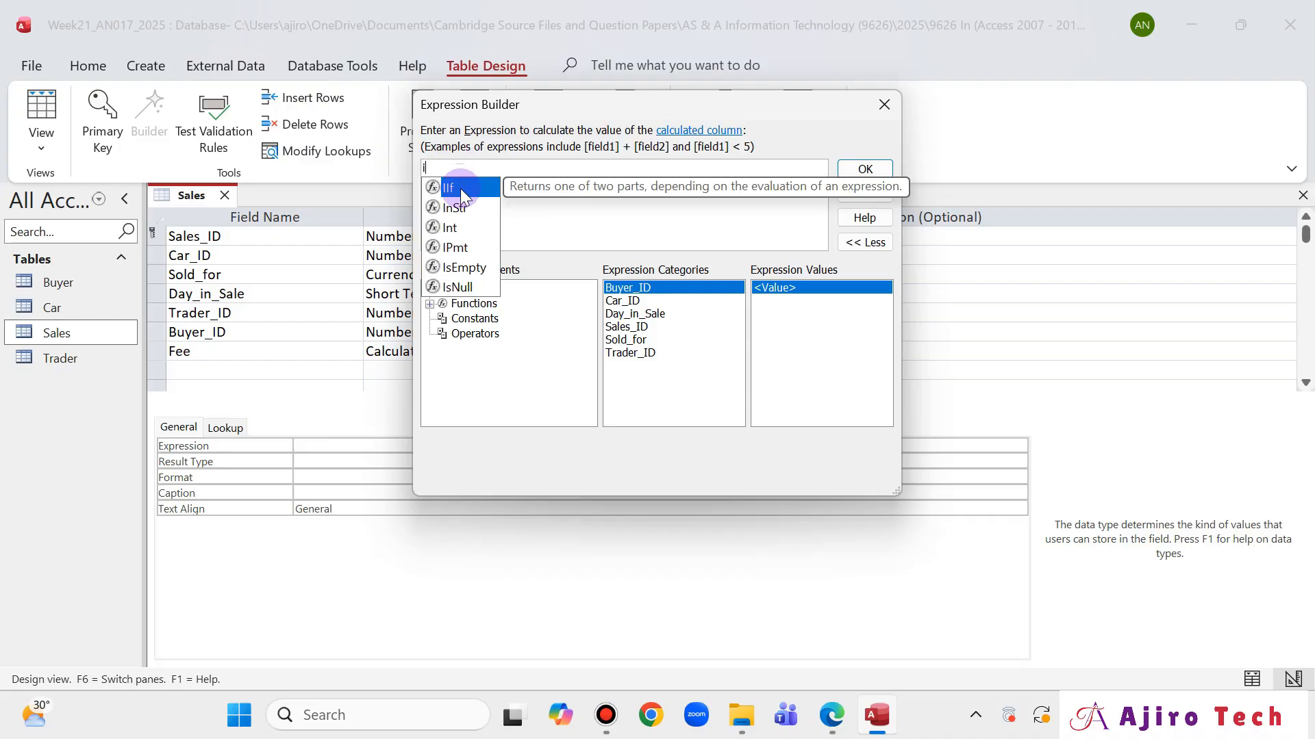
{"action": "double_click", "coordinate": [460, 189]}
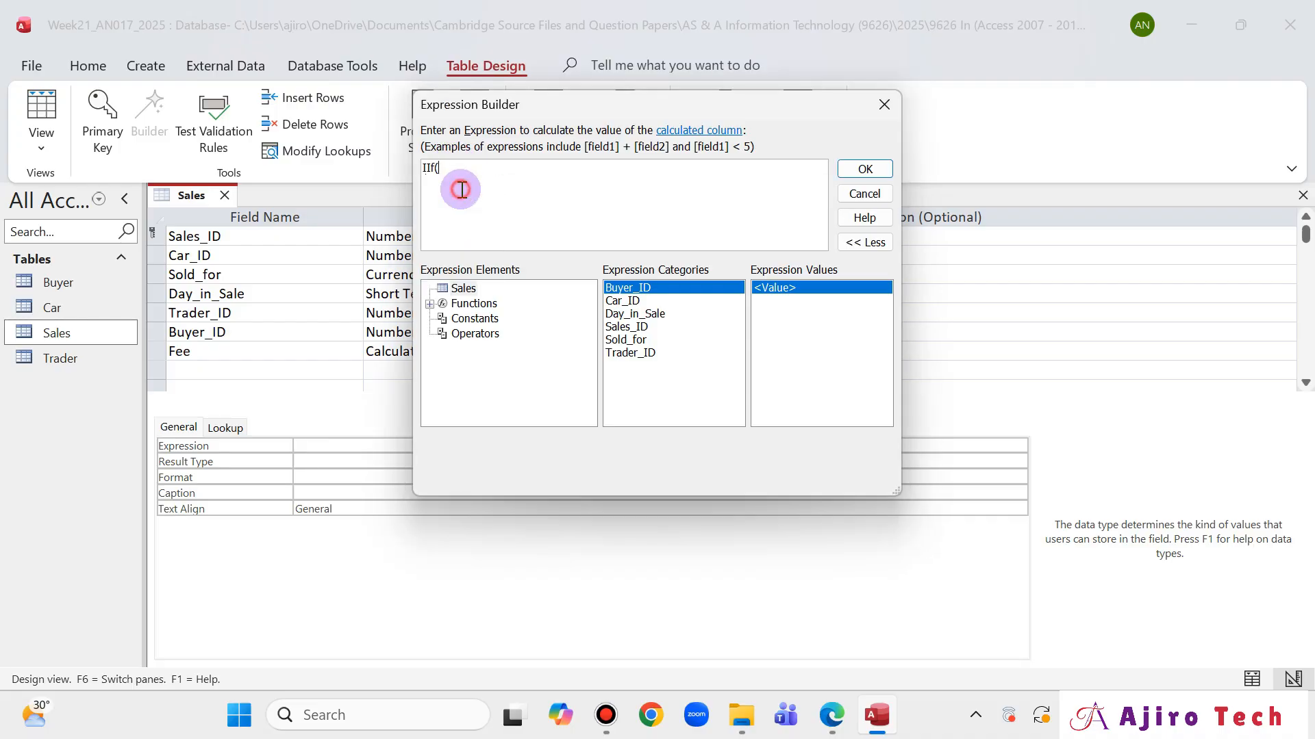
{"action": "left_click", "coordinate": [831, 715]}
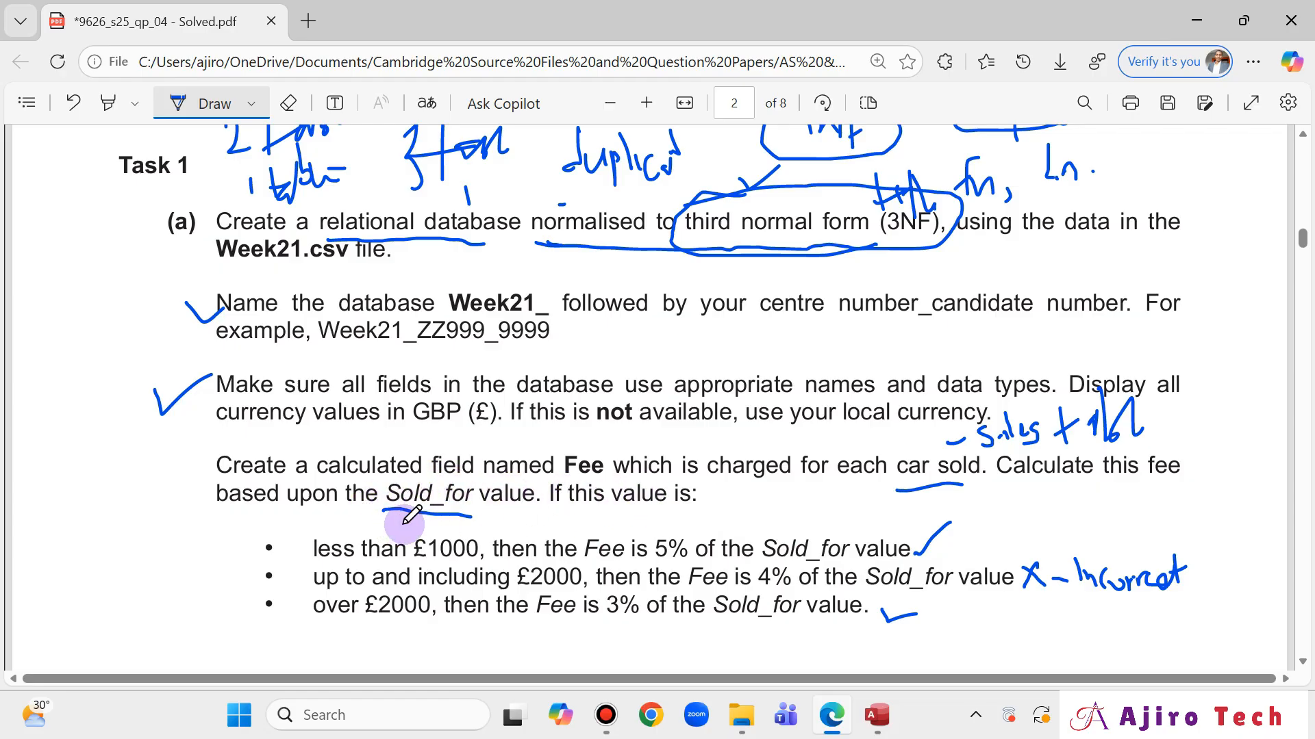
{"action": "left_click", "coordinate": [876, 716]}
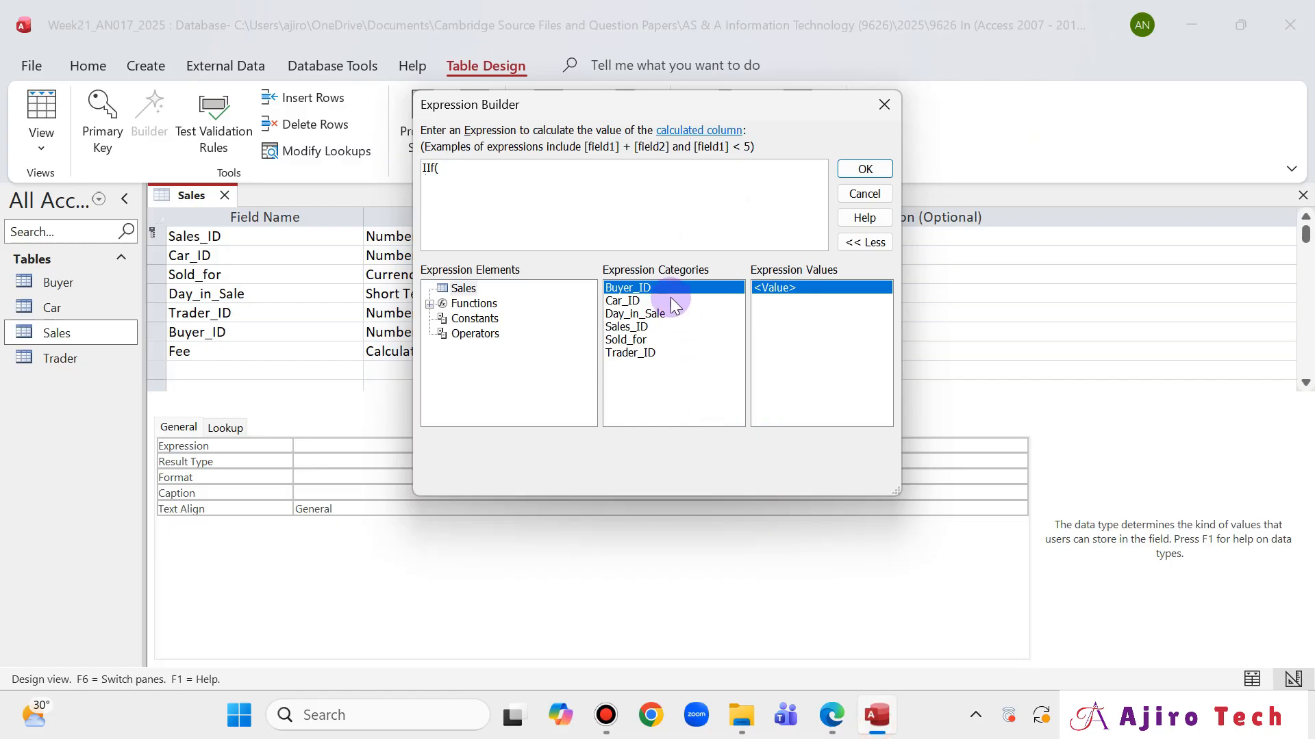
{"action": "double_click", "coordinate": [633, 340]}
{"action": "left_click", "coordinate": [832, 716]}
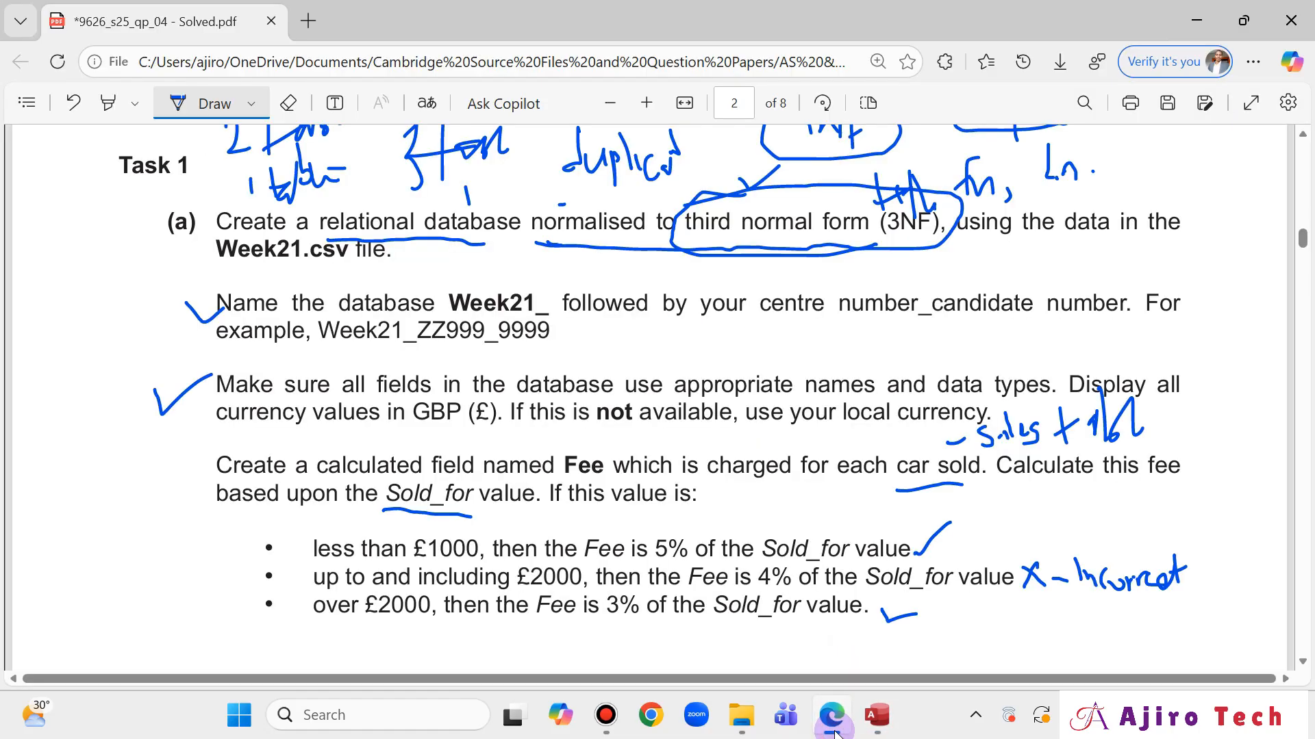
{"action": "key", "text": "alt+Tab"}
{"action": "type", "text": "<"}
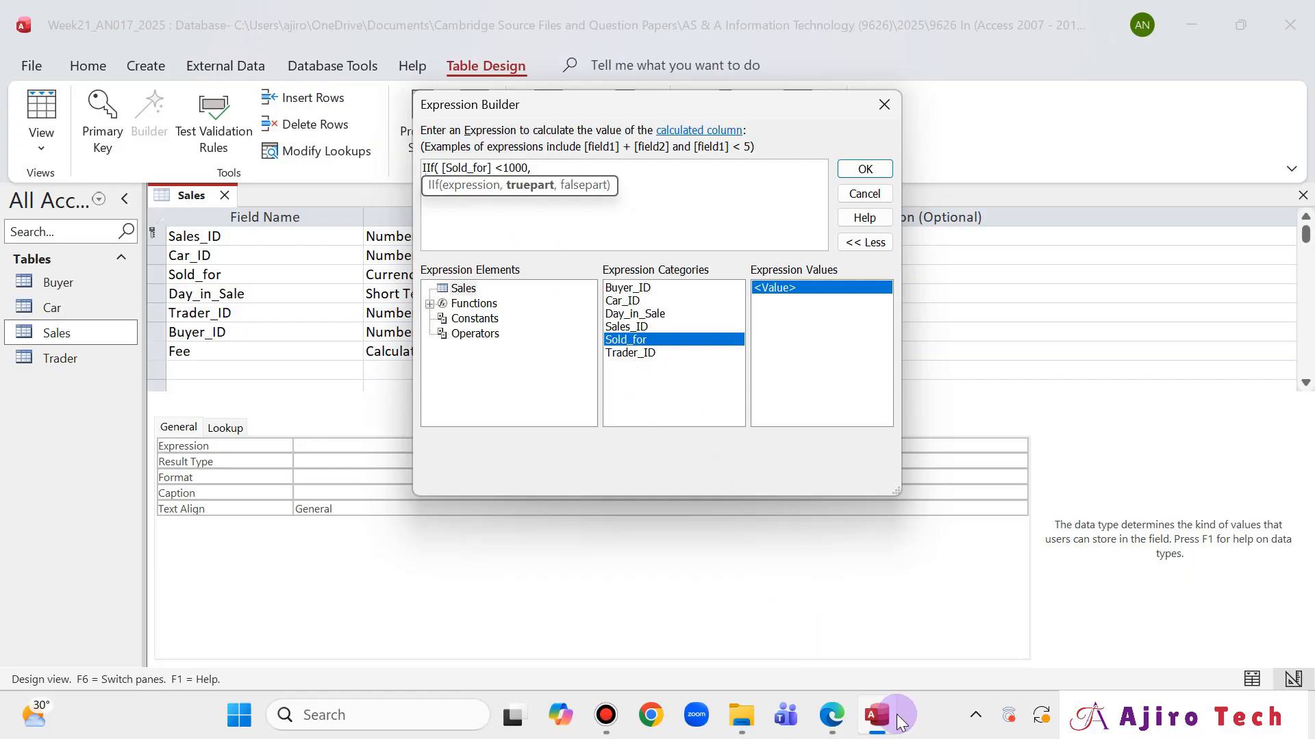
On the question paper in Edge, handwrite 5 over 100 beside the Fee instruction and mark the decimal shift to 0.05
{"action": "left_click", "coordinate": [841, 719]}
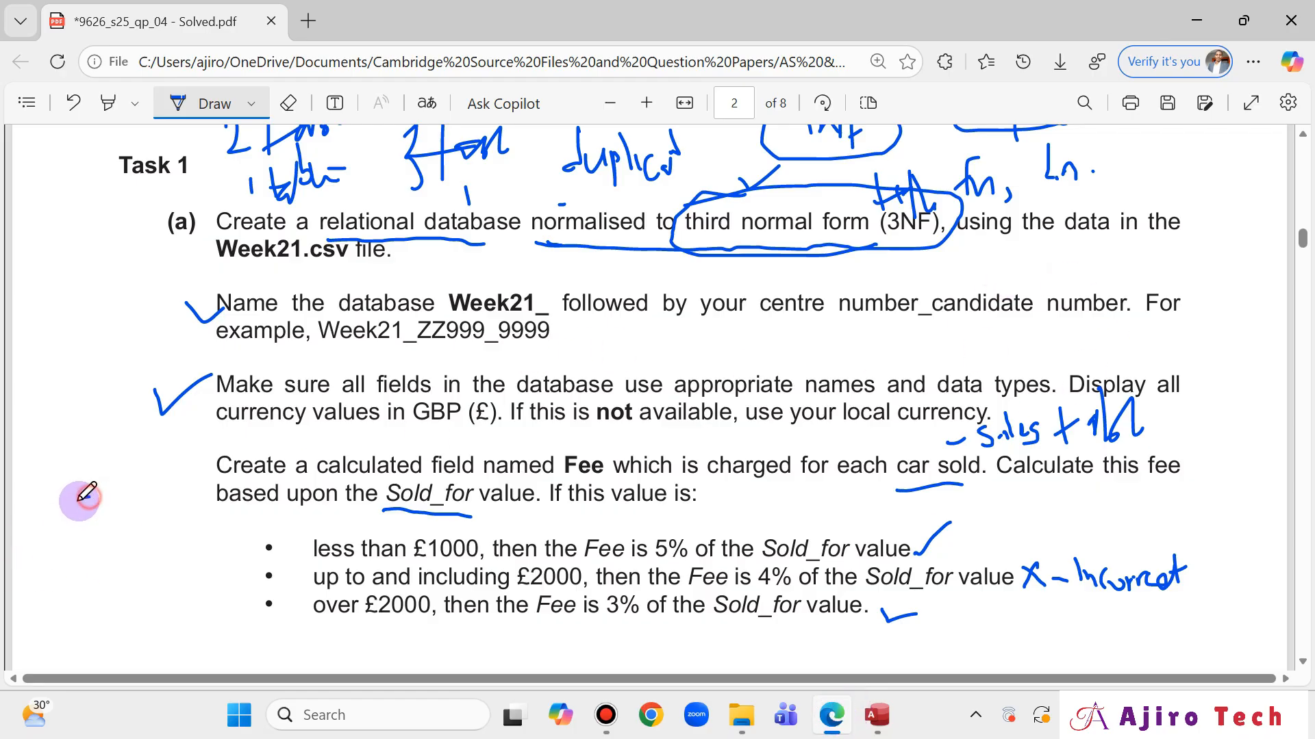
{"action": "mouse_move", "coordinate": [81, 500]}
{"action": "left_mouse_down"}
{"action": "mouse_move", "coordinate": [64, 519]}
{"action": "mouse_move", "coordinate": [89, 484]}
{"action": "mouse_move", "coordinate": [91, 519]}
{"action": "left_mouse_up"}
{"action": "mouse_move", "coordinate": [39, 558]}
{"action": "left_mouse_down"}
{"action": "mouse_move", "coordinate": [150, 541]}
{"action": "mouse_move", "coordinate": [95, 594]}
{"action": "mouse_move", "coordinate": [127, 574]}
{"action": "left_mouse_up"}
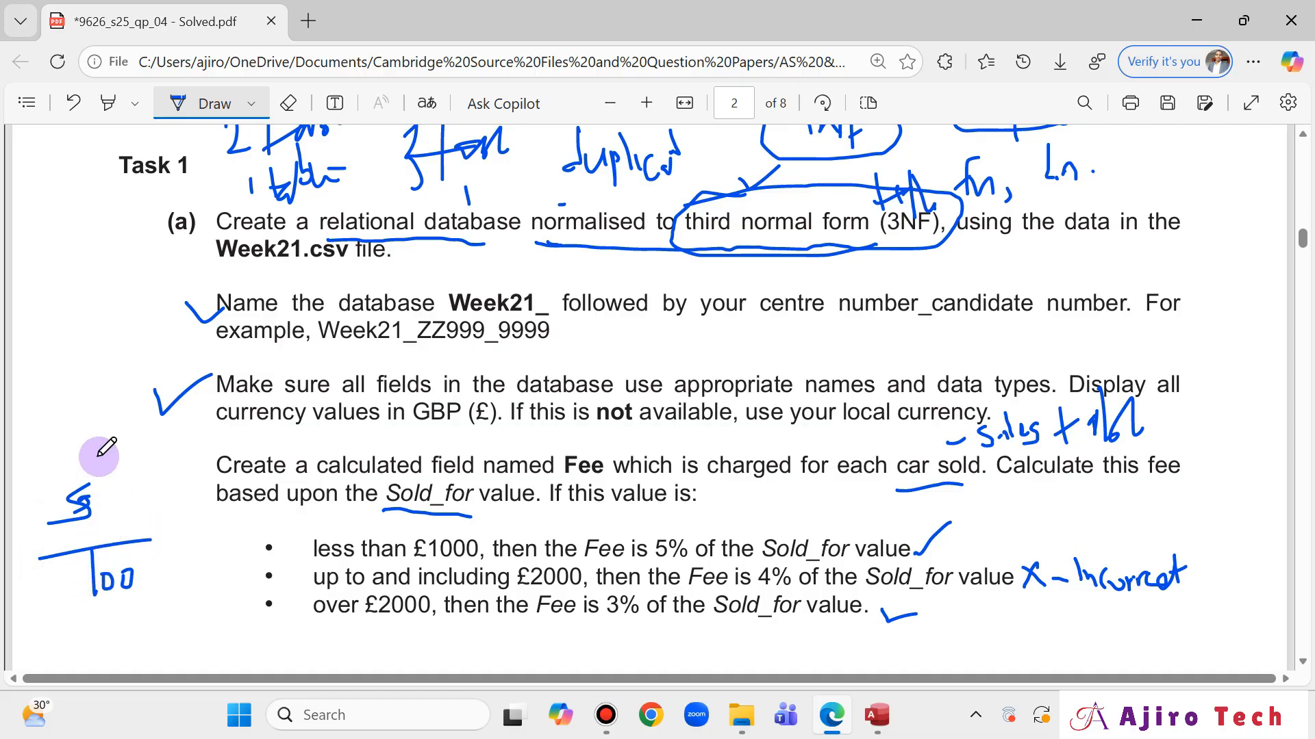
{"action": "left_click_drag", "start_coordinate": [34, 430], "coordinate": [93, 438]}
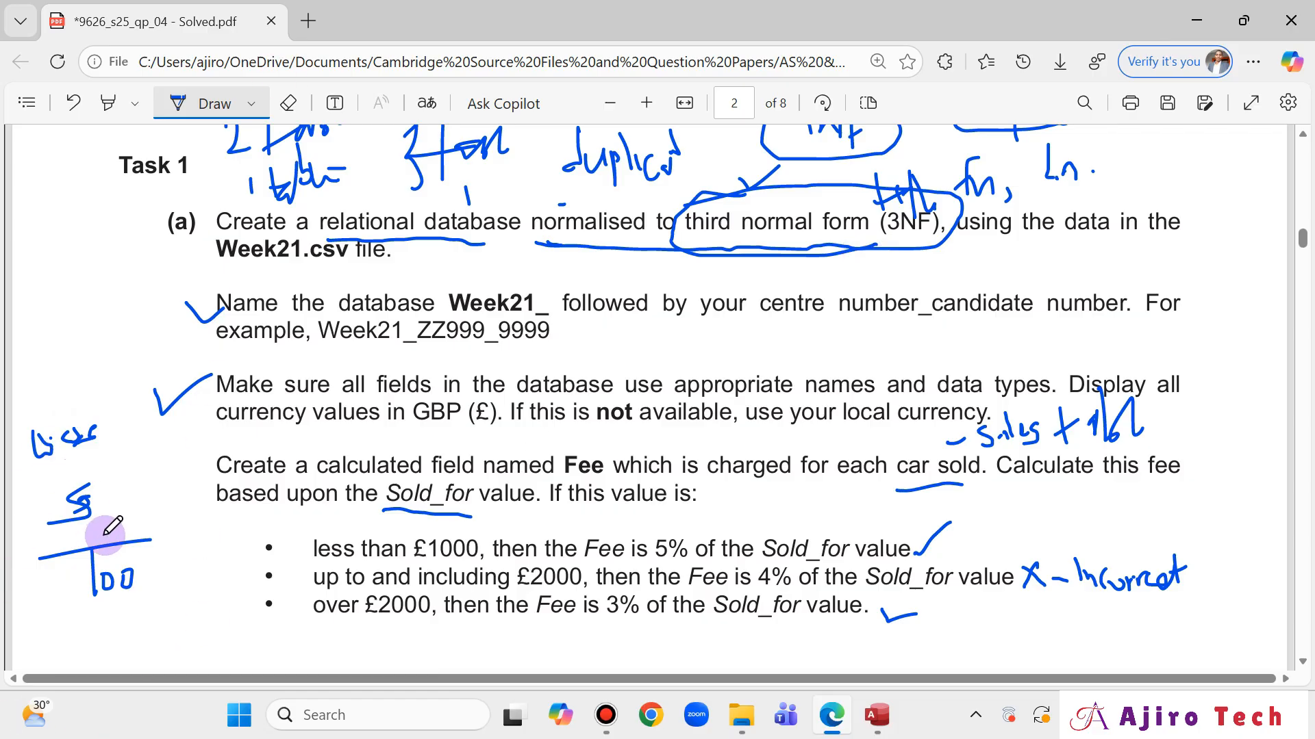
{"action": "mouse_move", "coordinate": [104, 513]}
{"action": "left_mouse_down"}
{"action": "mouse_move", "coordinate": [83, 471]}
{"action": "mouse_move", "coordinate": [31, 490]}
{"action": "mouse_move", "coordinate": [11, 534]}
{"action": "mouse_move", "coordinate": [55, 519]}
{"action": "mouse_move", "coordinate": [42, 504]}
{"action": "left_mouse_up"}
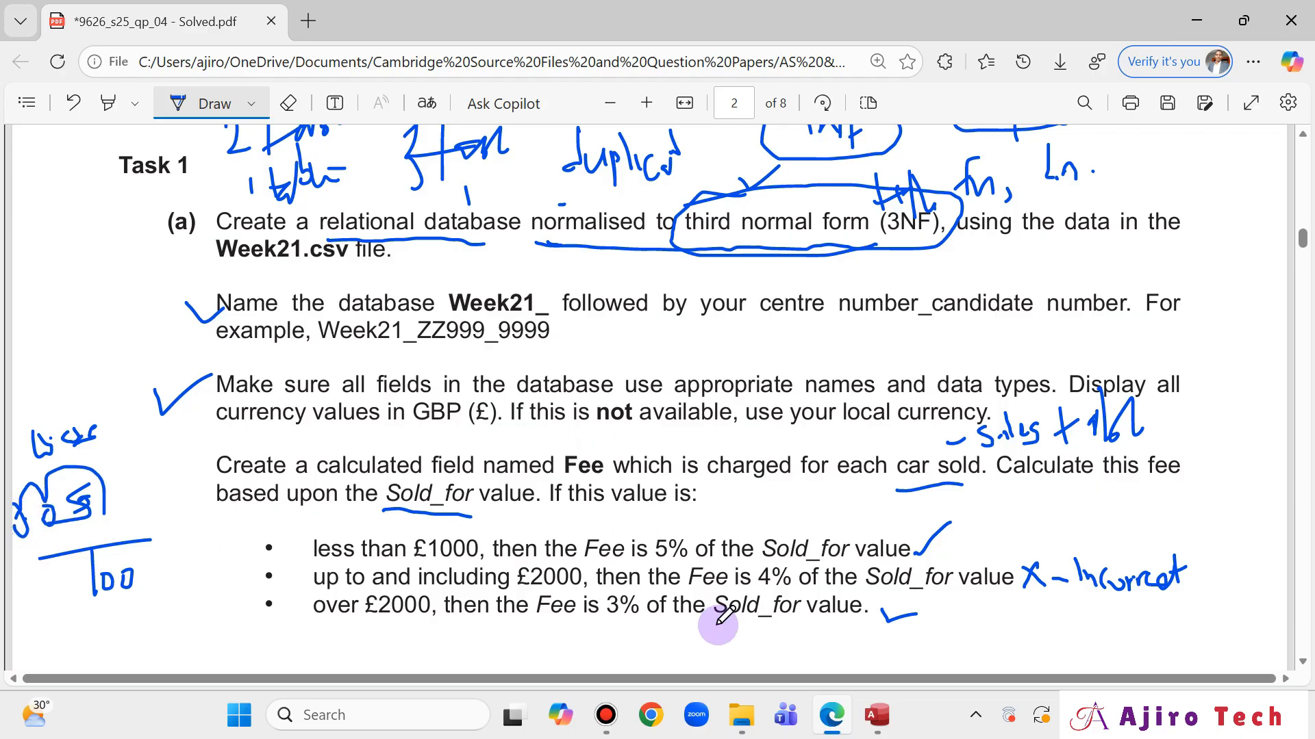
Enter 0.05* [Sold_for] as the expression's true part in Access, and mark a multiplication sign above "of" in the question paper's 5% rule
{"action": "left_click", "coordinate": [876, 714]}
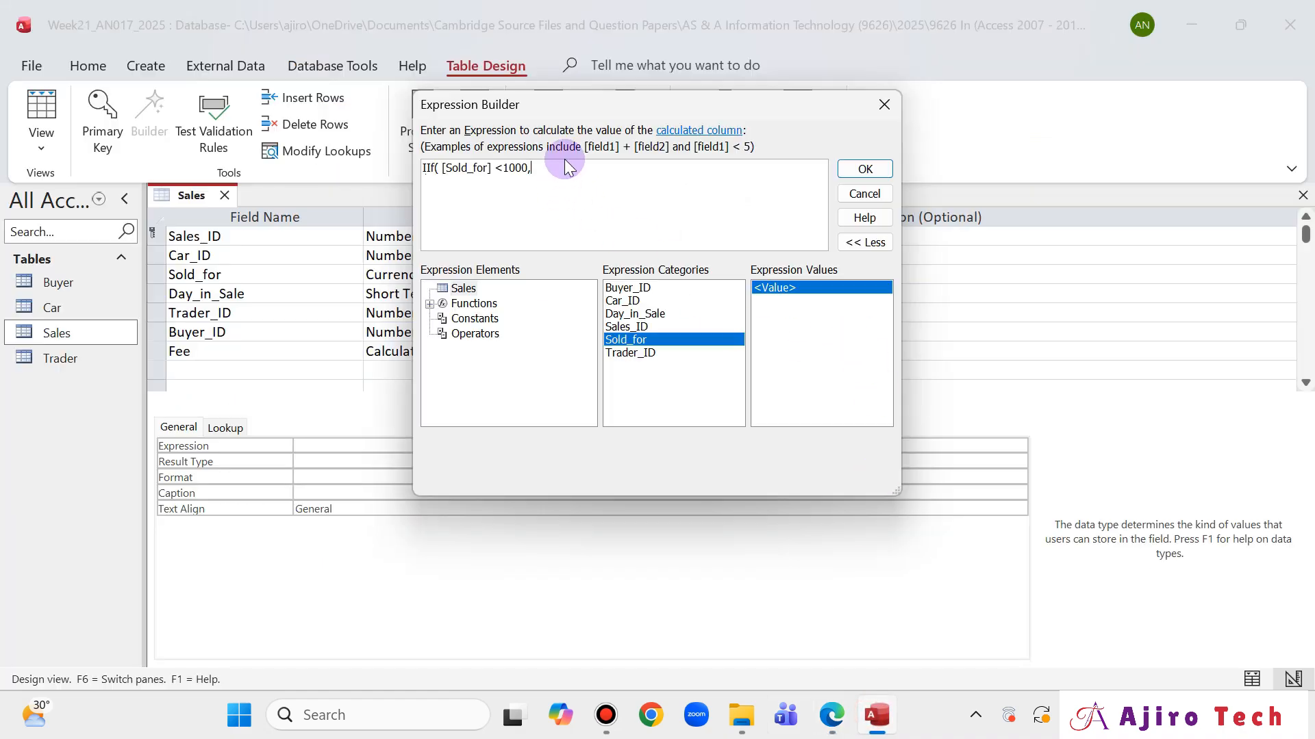
{"action": "type", "text": "0"}
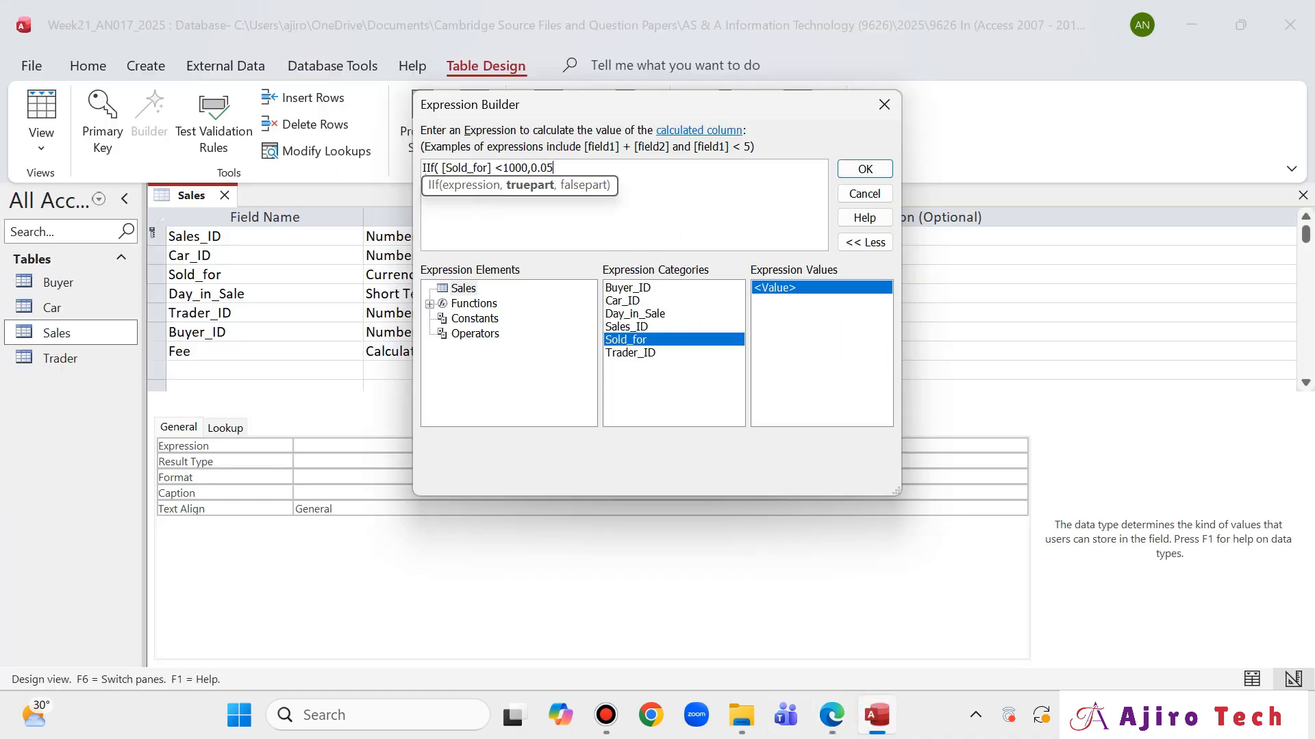
{"action": "type", "text": ".05"}
{"action": "left_click", "coordinate": [831, 715]}
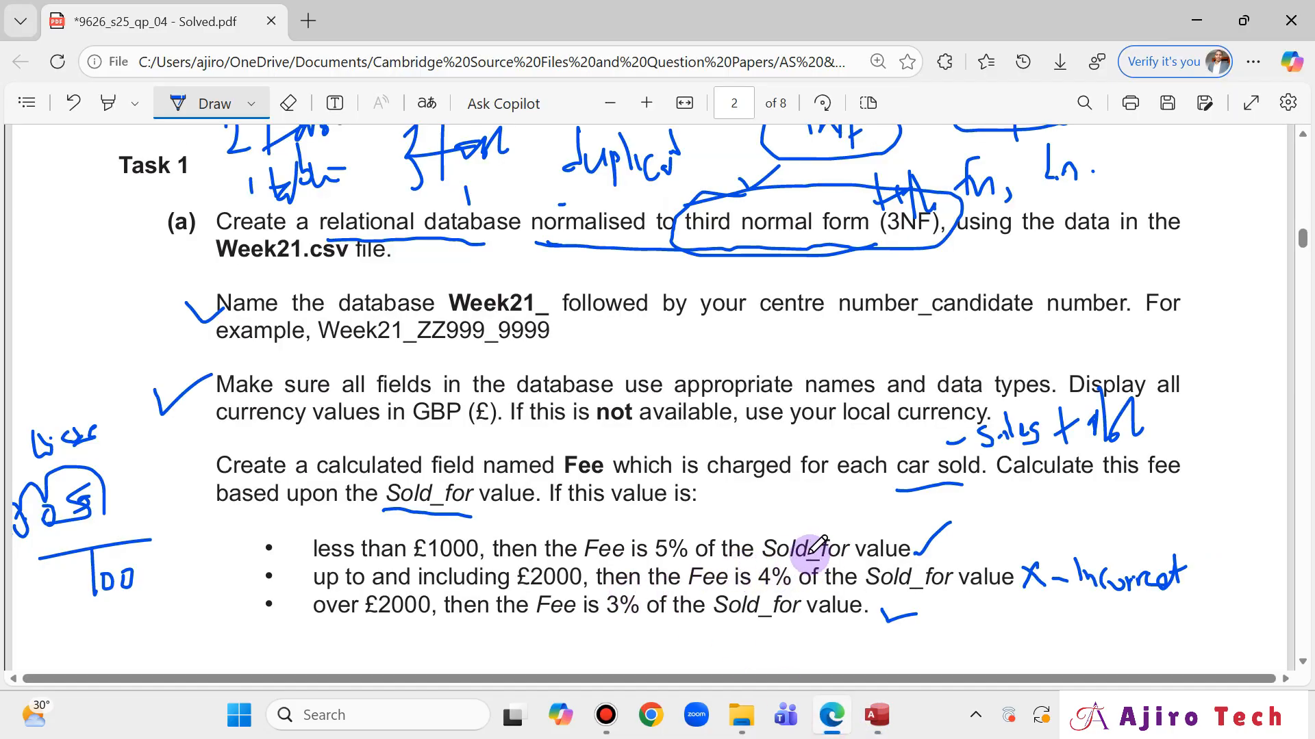
{"action": "left_click_drag", "start_coordinate": [713, 520], "coordinate": [708, 538]}
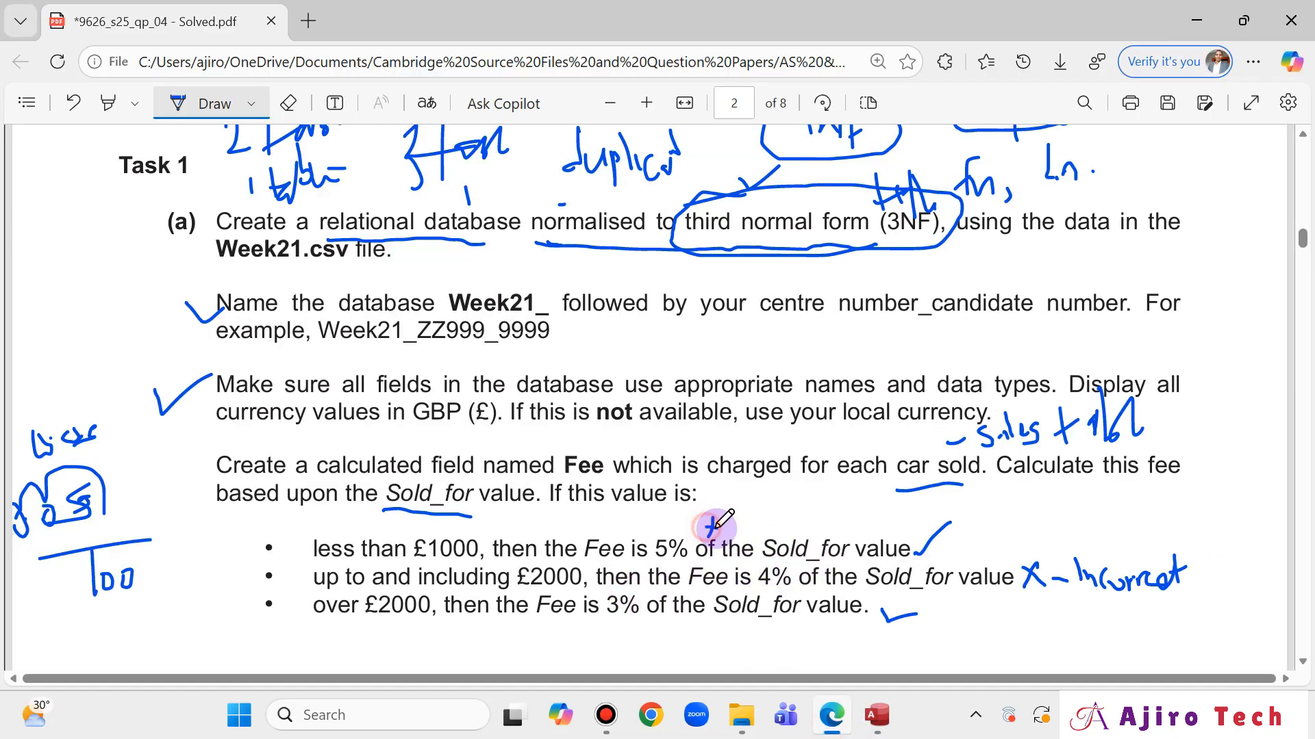
{"action": "left_click", "coordinate": [877, 715]}
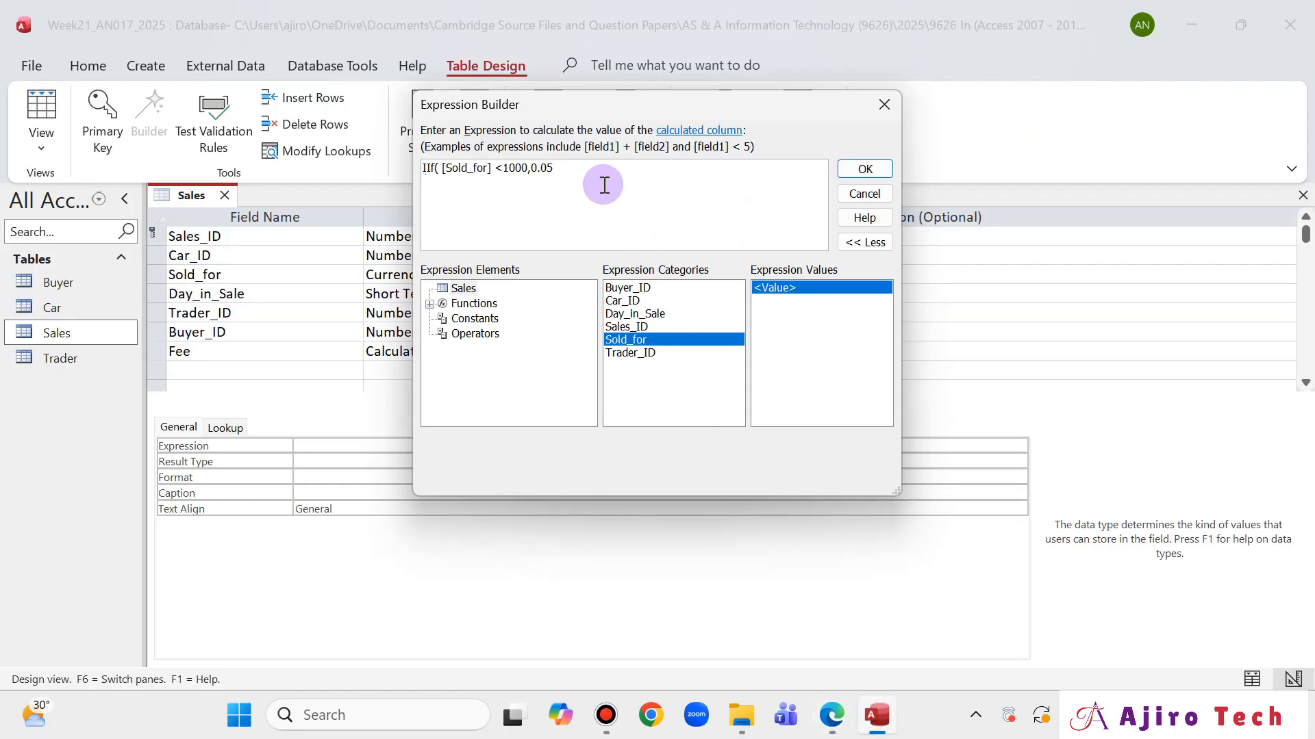
{"action": "type", "text": "*"}
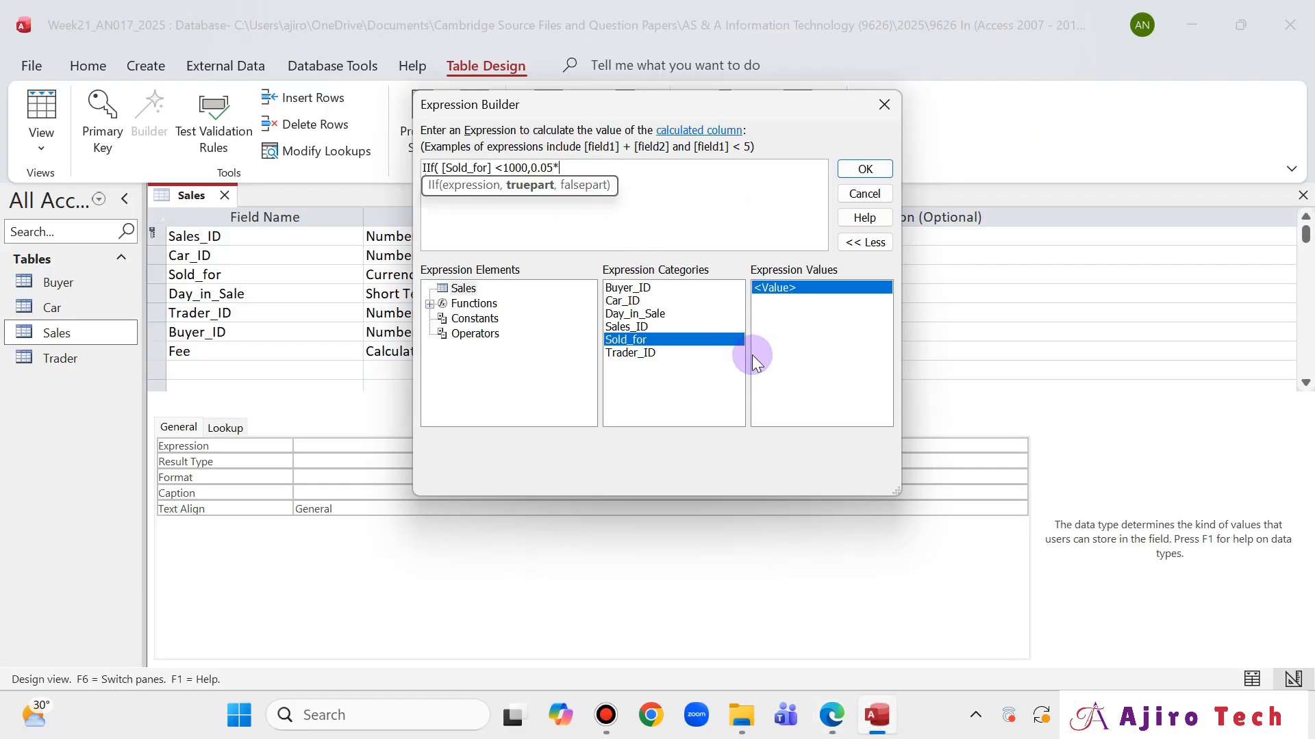
{"action": "double_click", "coordinate": [671, 340]}
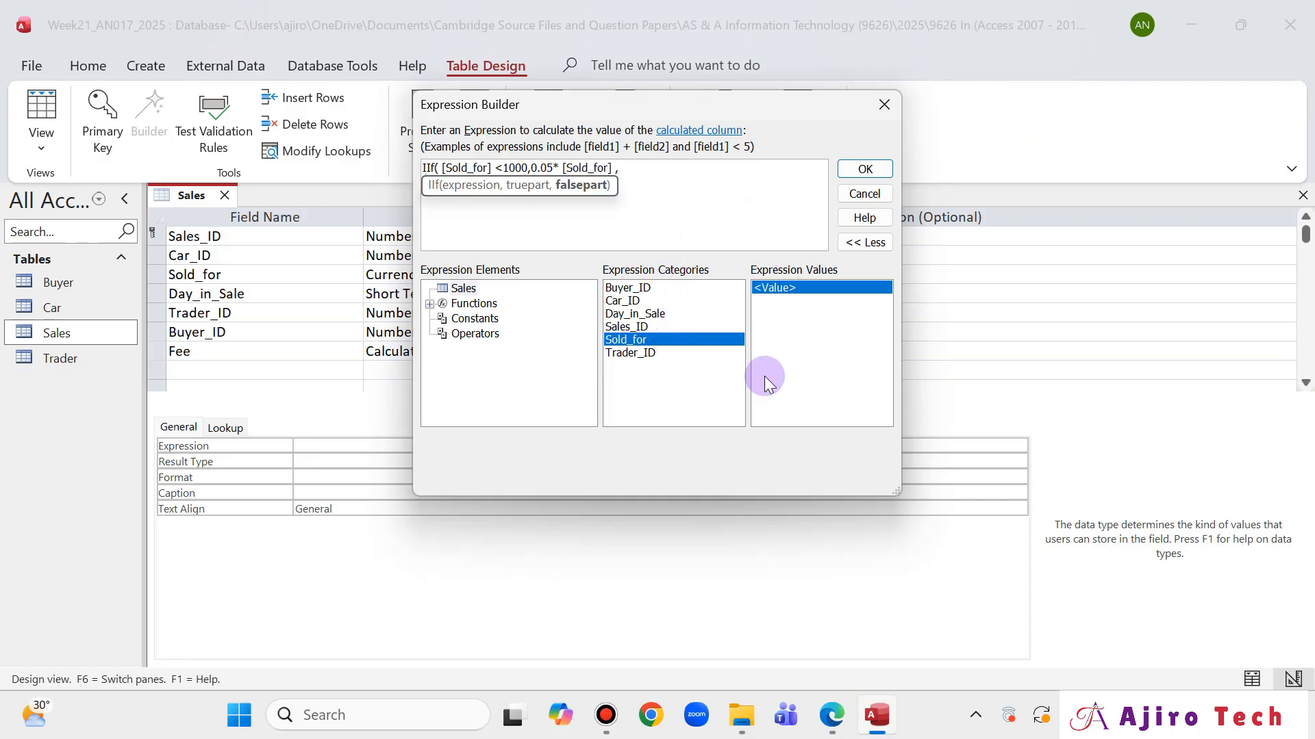
Check the over £2000 rule on the question paper, and append the condition [Sold_for] >2000, to the expression in Access
{"action": "left_click", "coordinate": [828, 724]}
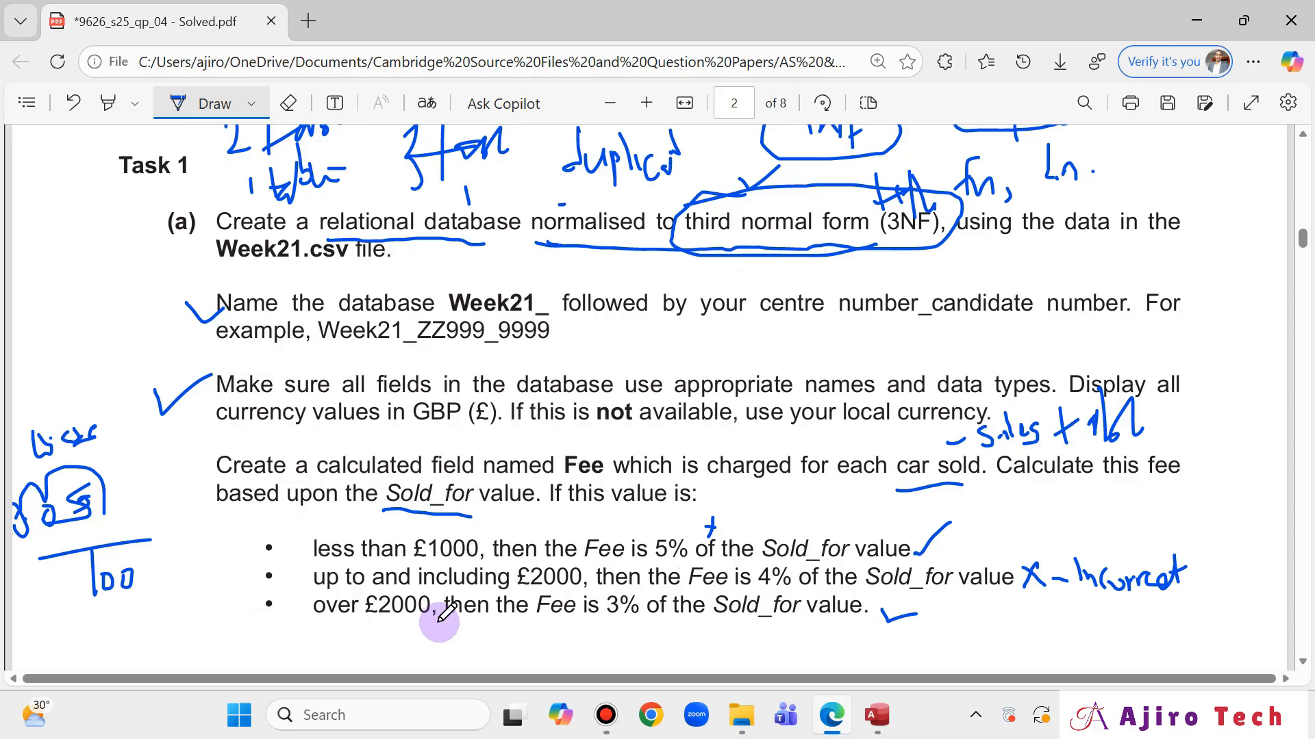
{"action": "left_click", "coordinate": [877, 716]}
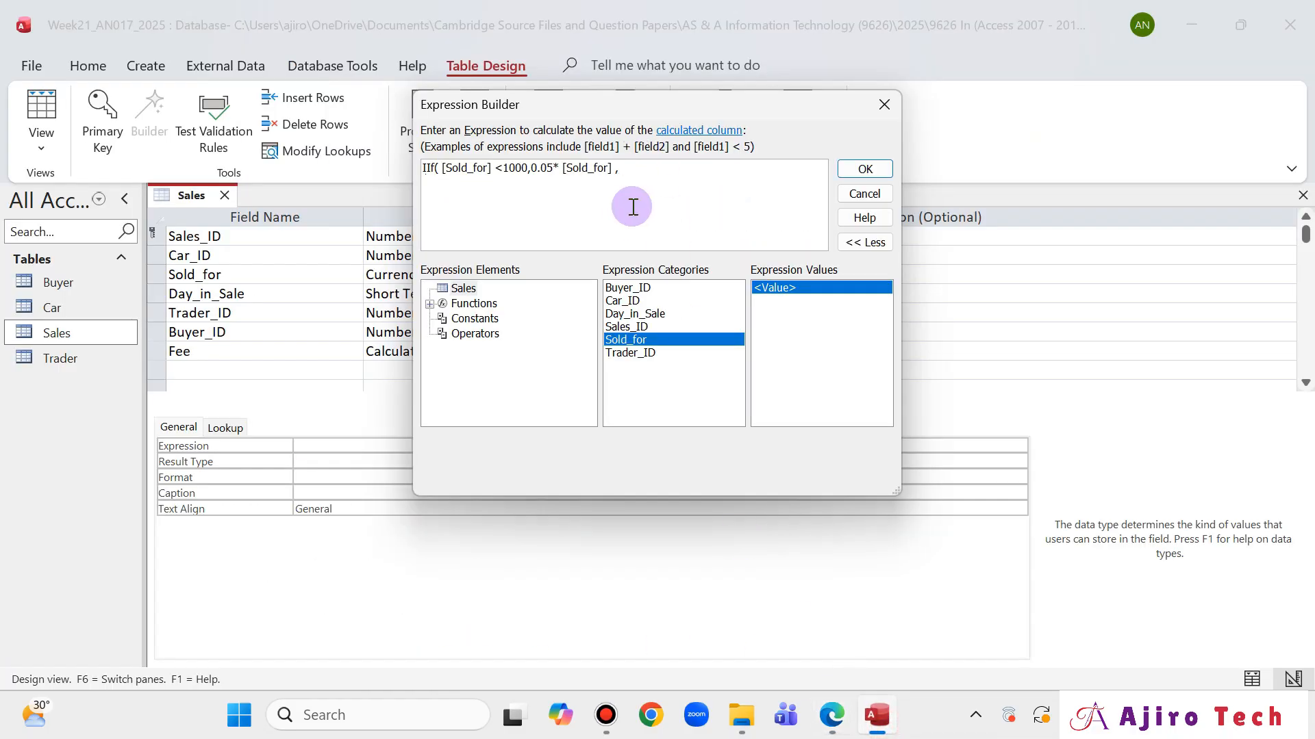
{"action": "double_click", "coordinate": [656, 340]}
{"action": "type", "text": ">"}
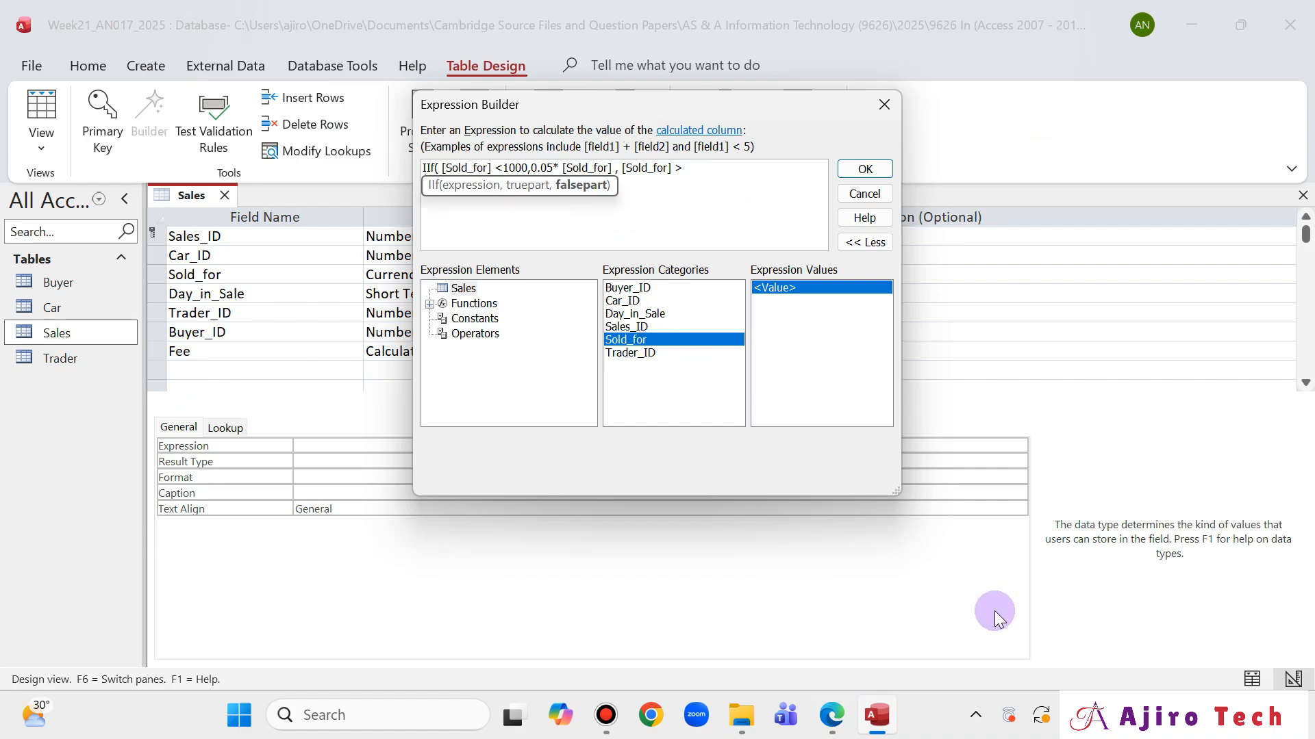
{"action": "left_click", "coordinate": [834, 715]}
{"action": "left_click", "coordinate": [835, 715]}
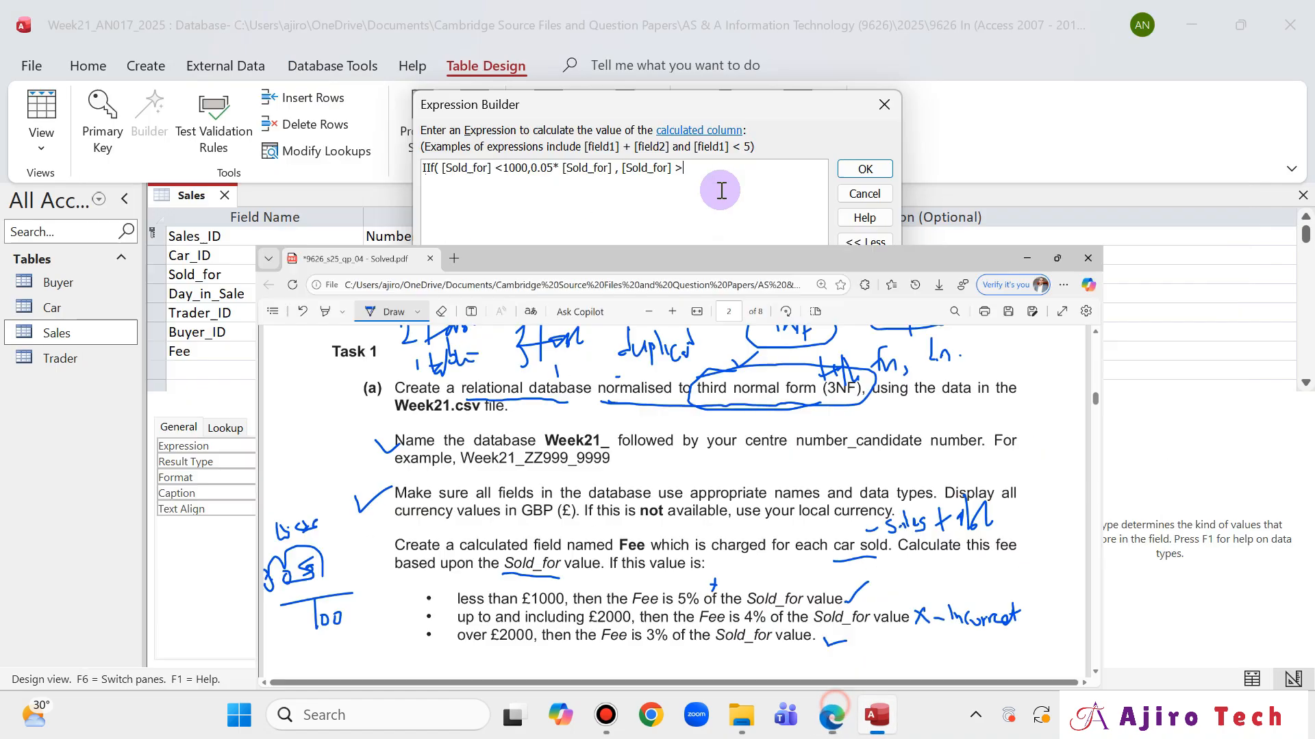
{"action": "type", "text": "2000"}
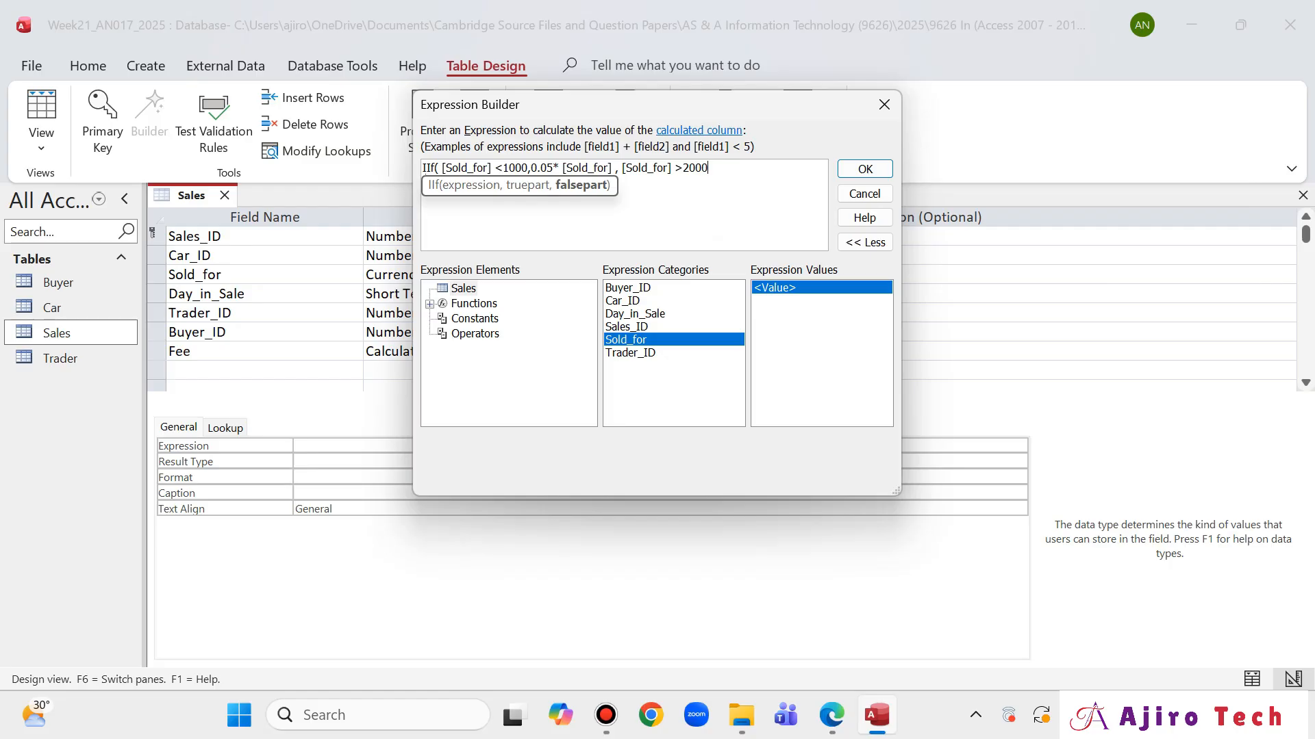
{"action": "type", "text": ","}
Insert a nested IIf( function directly before the [Sold_for] >2000 condition
{"action": "left_click", "coordinate": [617, 169]}
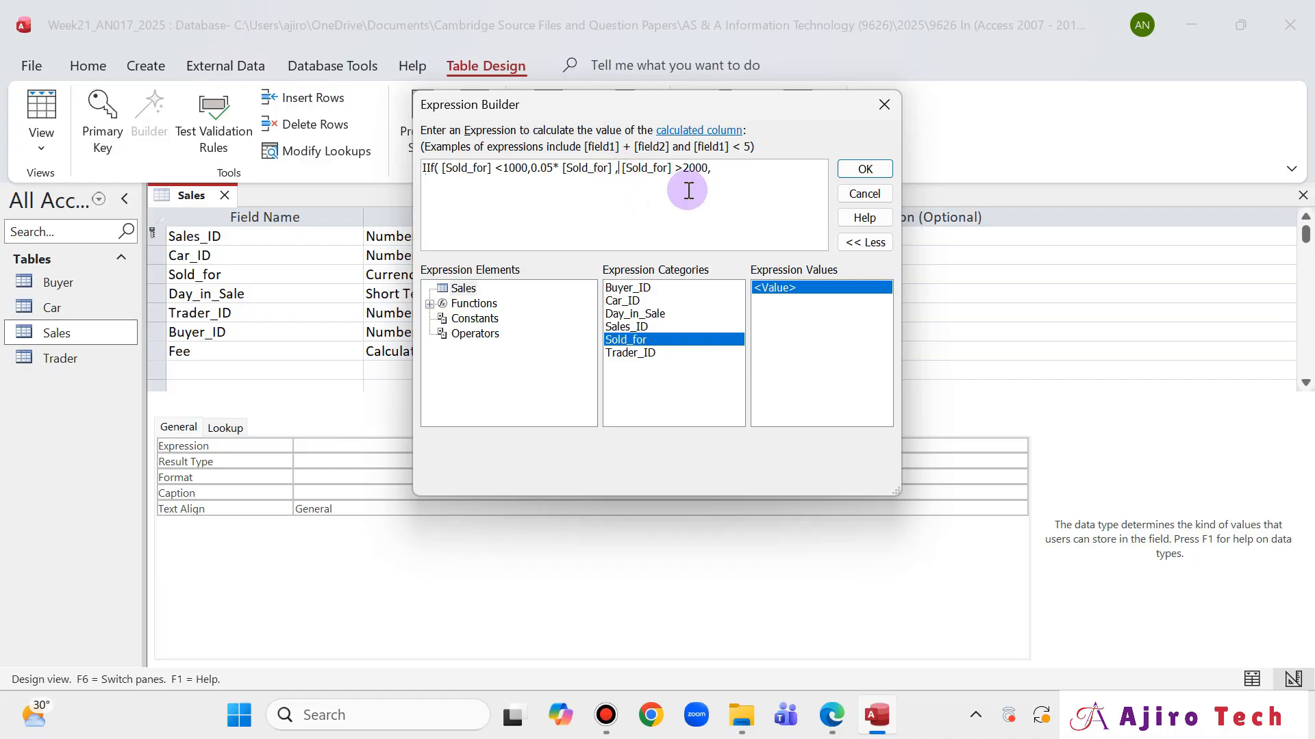
{"action": "type", "text": "i"}
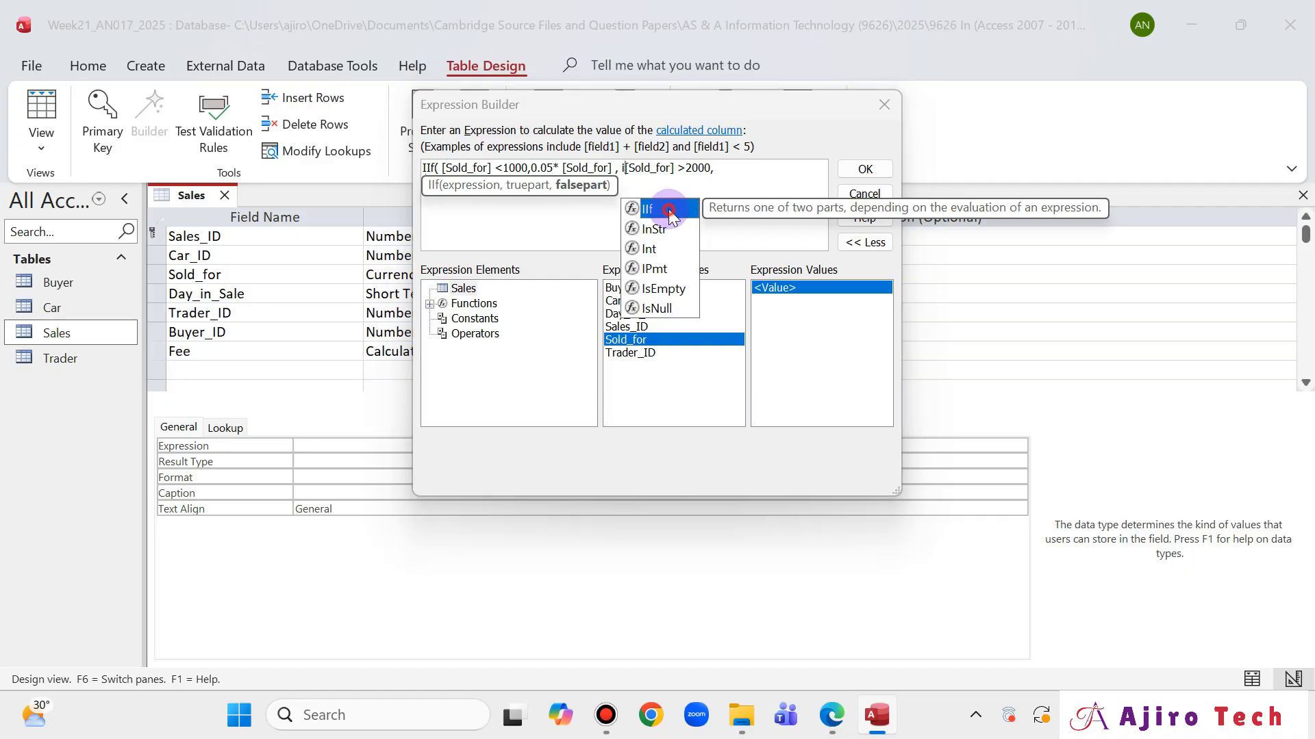
{"action": "double_click", "coordinate": [668, 208]}
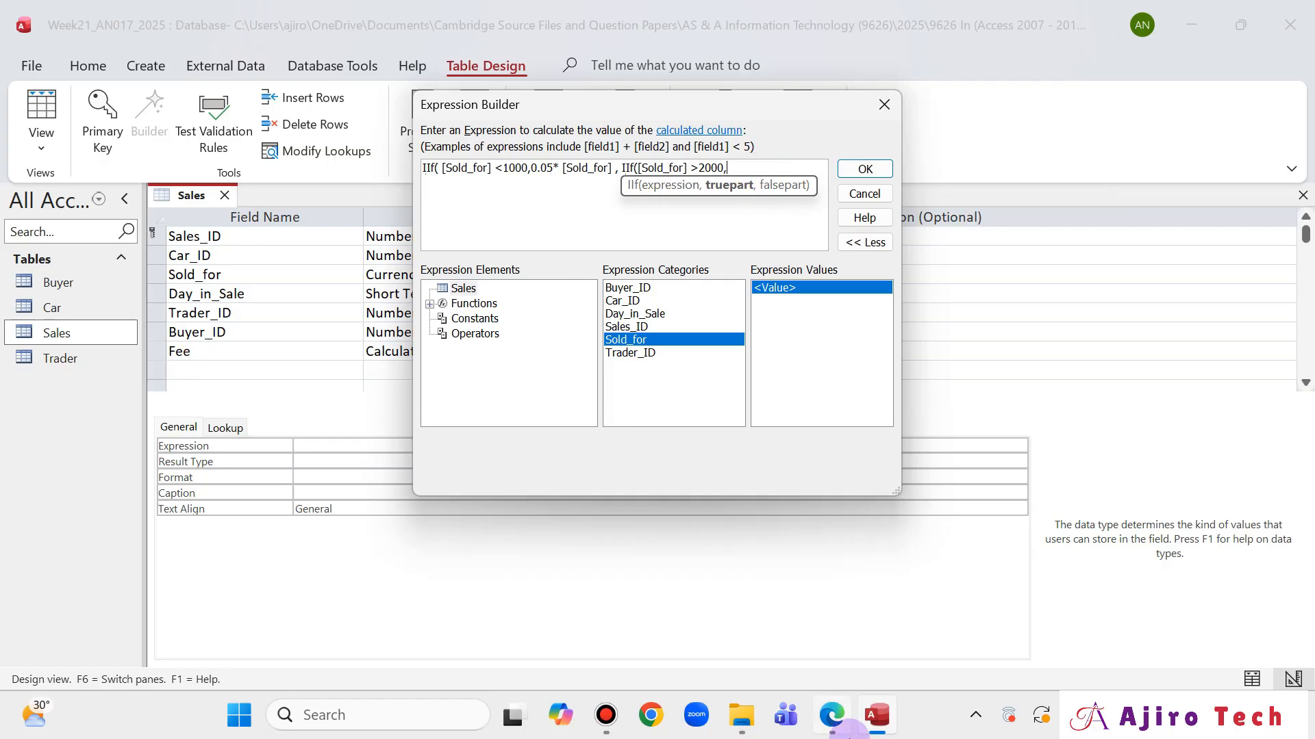
On the question paper in Edge, handwrite 3 over 100 below the 3% rule and mark the decimal shift to 0.03
{"action": "mouse_move", "coordinate": [832, 715]}
{"action": "left_click", "coordinate": [782, 587]}
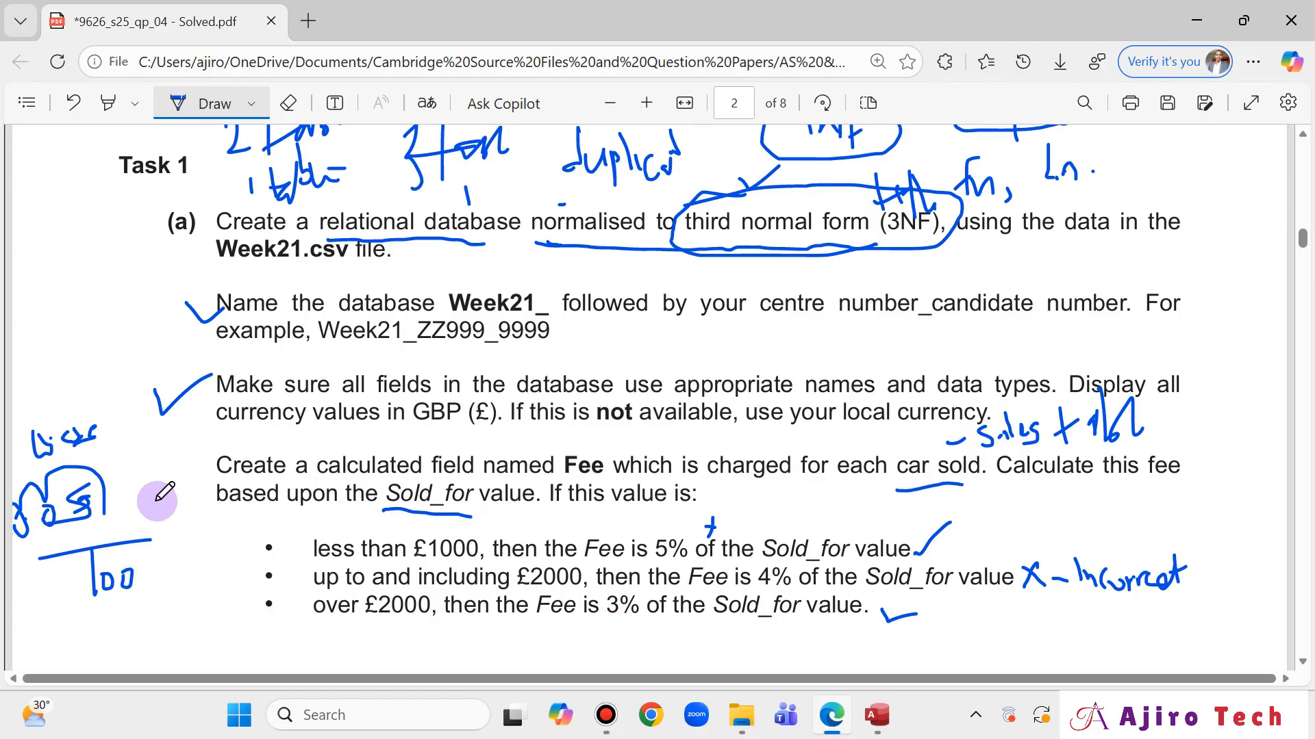
{"action": "scroll", "coordinate": [925, 450], "scroll_direction": "down", "scroll_amount": 3}
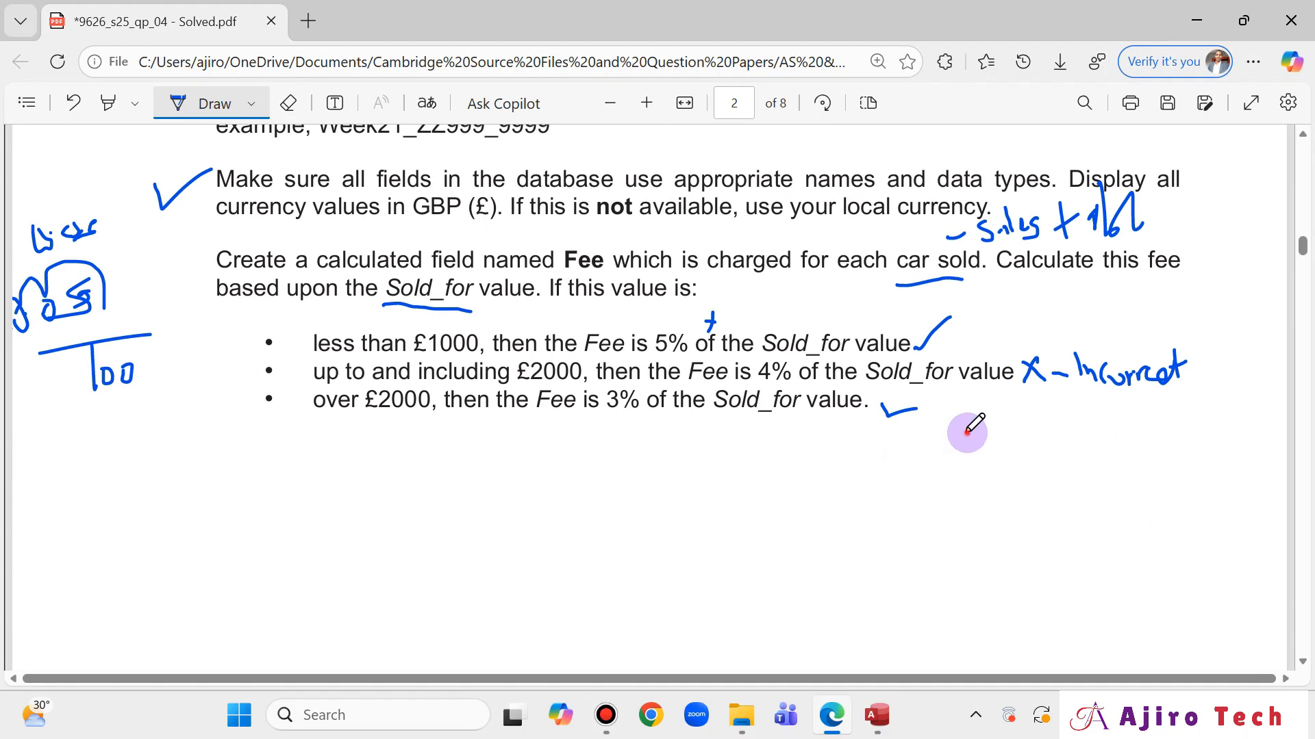
{"action": "mouse_move", "coordinate": [967, 421]}
{"action": "left_mouse_down"}
{"action": "mouse_move", "coordinate": [986, 441]}
{"action": "mouse_move", "coordinate": [969, 462]}
{"action": "mouse_move", "coordinate": [1045, 469]}
{"action": "mouse_move", "coordinate": [996, 512]}
{"action": "mouse_move", "coordinate": [1023, 496]}
{"action": "mouse_move", "coordinate": [989, 485]}
{"action": "mouse_move", "coordinate": [1033, 488]}
{"action": "mouse_move", "coordinate": [1040, 517]}
{"action": "mouse_move", "coordinate": [1003, 400]}
{"action": "mouse_move", "coordinate": [949, 445]}
{"action": "mouse_move", "coordinate": [881, 449]}
{"action": "mouse_move", "coordinate": [952, 454]}
{"action": "mouse_move", "coordinate": [899, 452]}
{"action": "left_mouse_up"}
{"action": "left_click", "coordinate": [932, 462]}
Switch to Access and enter 0.03* [Sold_for] as the nested IIf's true part
{"action": "left_click", "coordinate": [876, 714]}
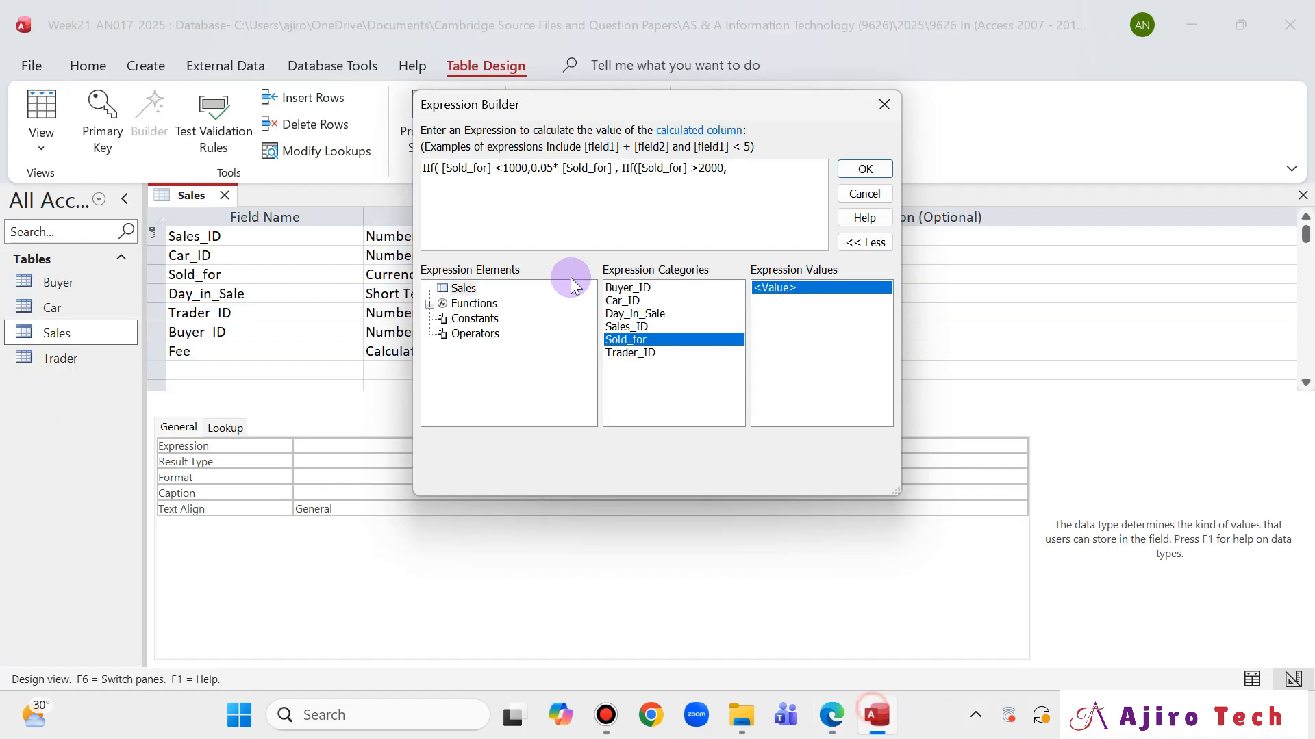
{"action": "type", "text": "0"}
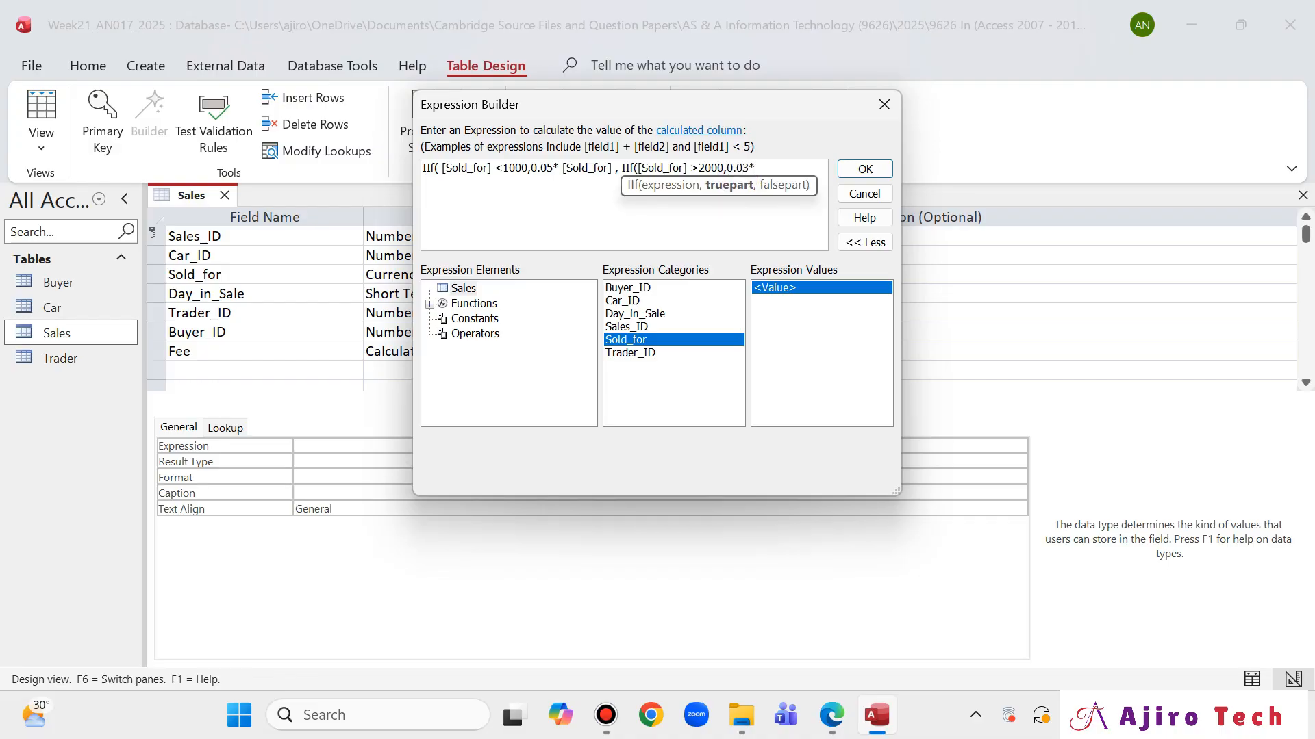
{"action": "type", "text": ".03*"}
{"action": "left_click", "coordinate": [650, 341]}
Switch to the question paper in Edge and handwrite the 4% rate as 0.04 below the fee rules
{"action": "left_click", "coordinate": [841, 718]}
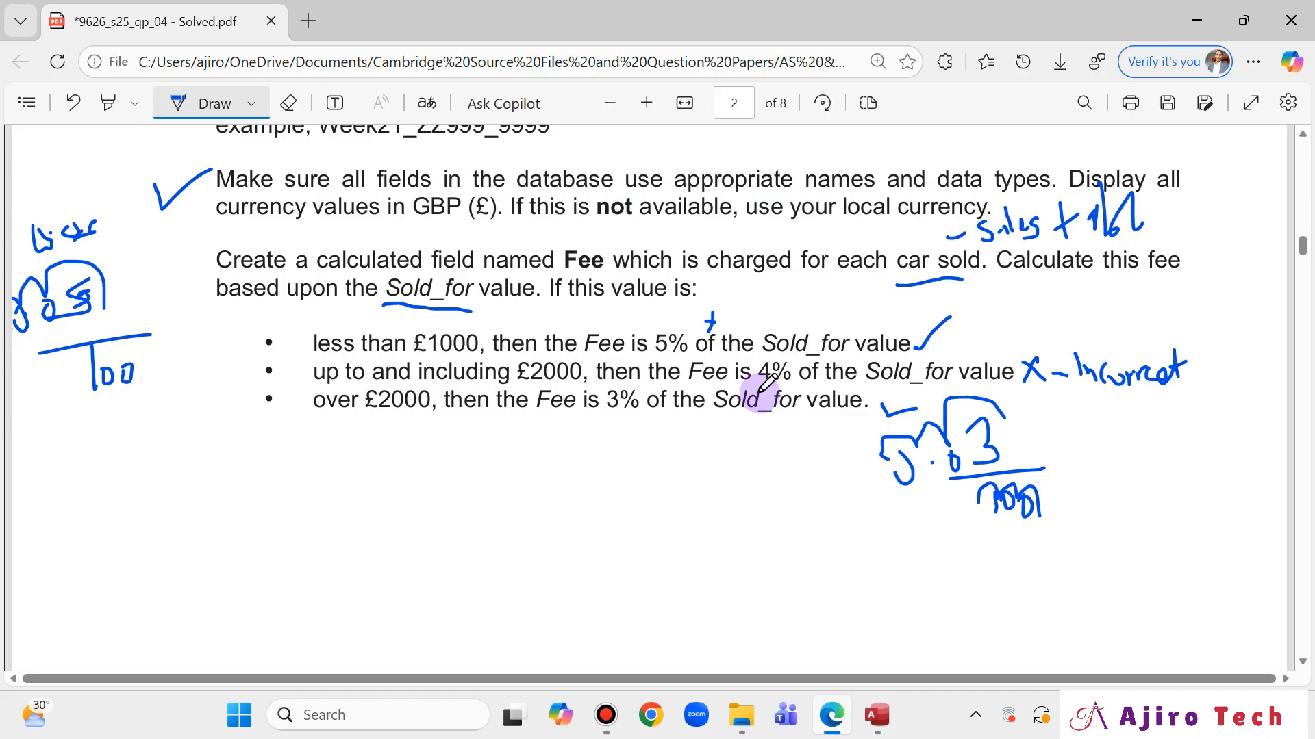
{"action": "mouse_move", "coordinate": [590, 440]}
{"action": "left_mouse_down"}
{"action": "mouse_move", "coordinate": [623, 468]}
{"action": "mouse_move", "coordinate": [608, 481]}
{"action": "left_mouse_up"}
{"action": "left_click_drag", "start_coordinate": [510, 449], "coordinate": [563, 451]}
{"action": "left_click", "coordinate": [533, 465]}
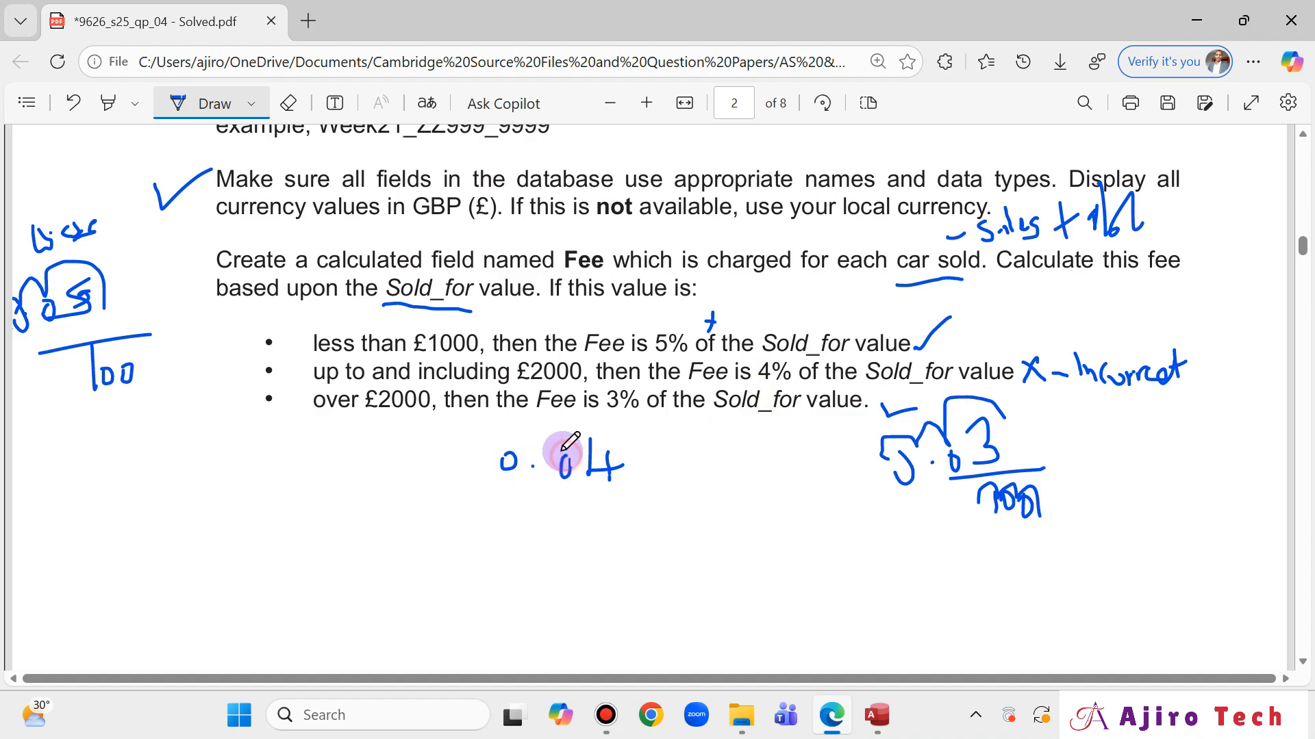
Switch to Access, enter 0.04* [Sold_for] as the nested IIf's false part, close both functions and accept the expression
{"action": "left_click", "coordinate": [882, 725]}
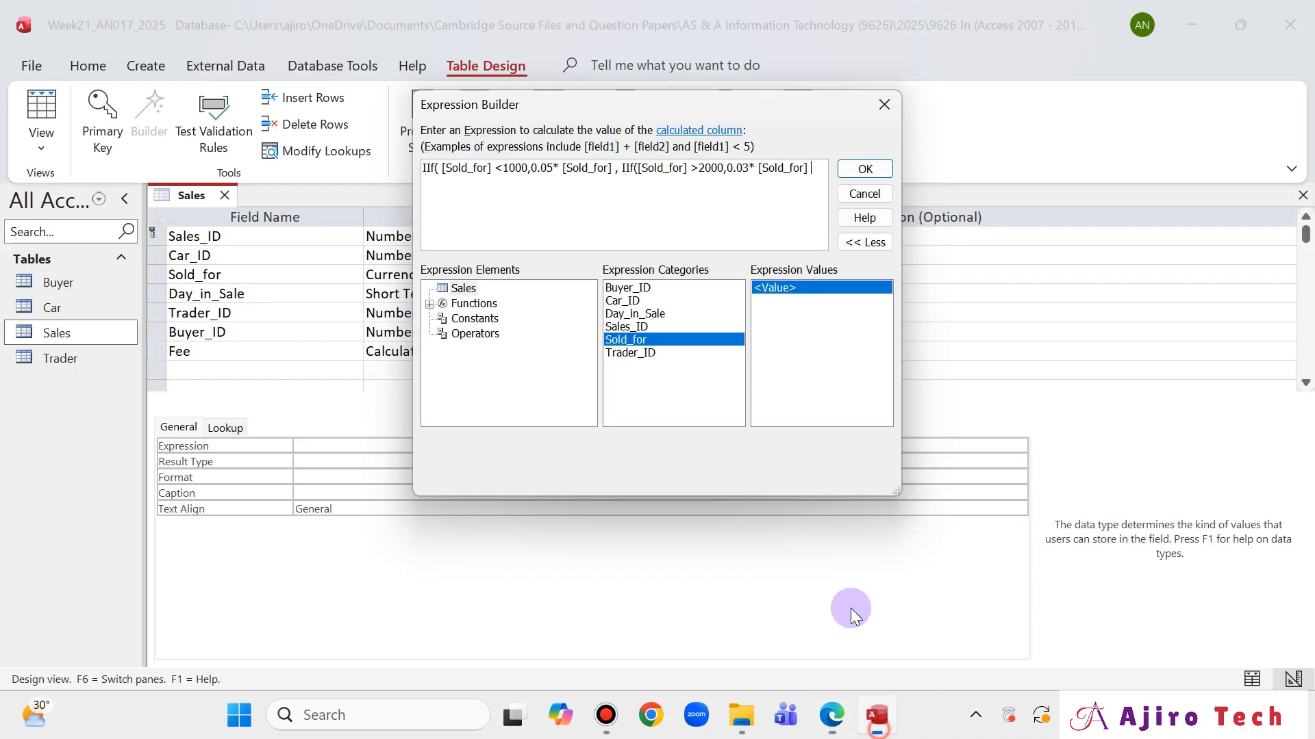
{"action": "left_click", "coordinate": [815, 182]}
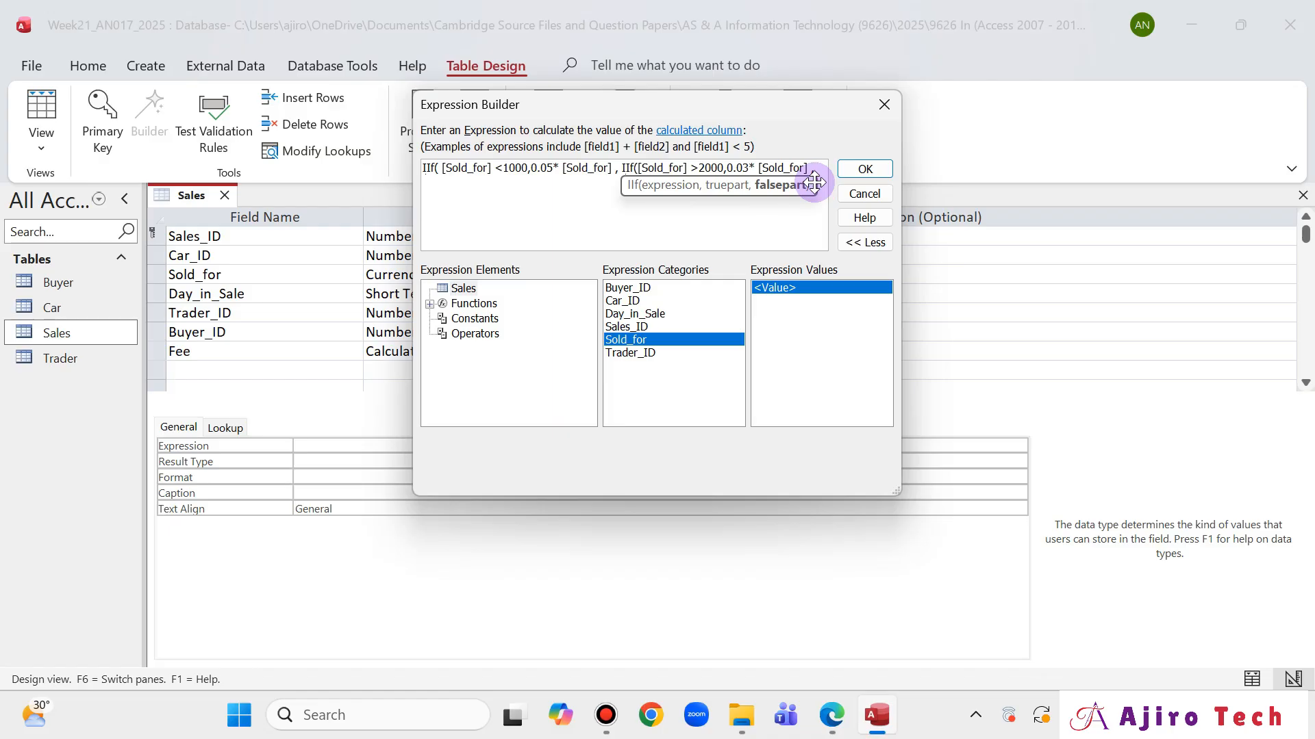
{"action": "type", "text": ","}
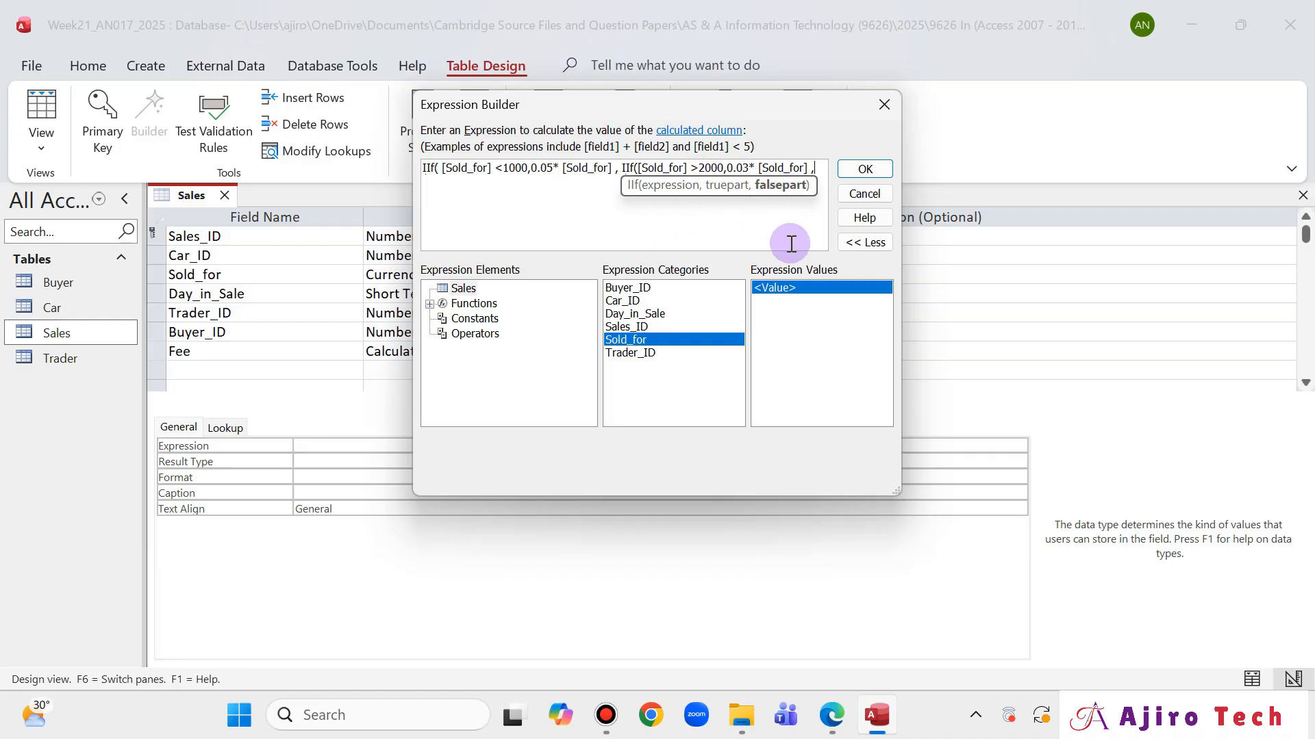
{"action": "type", "text": "0.04"}
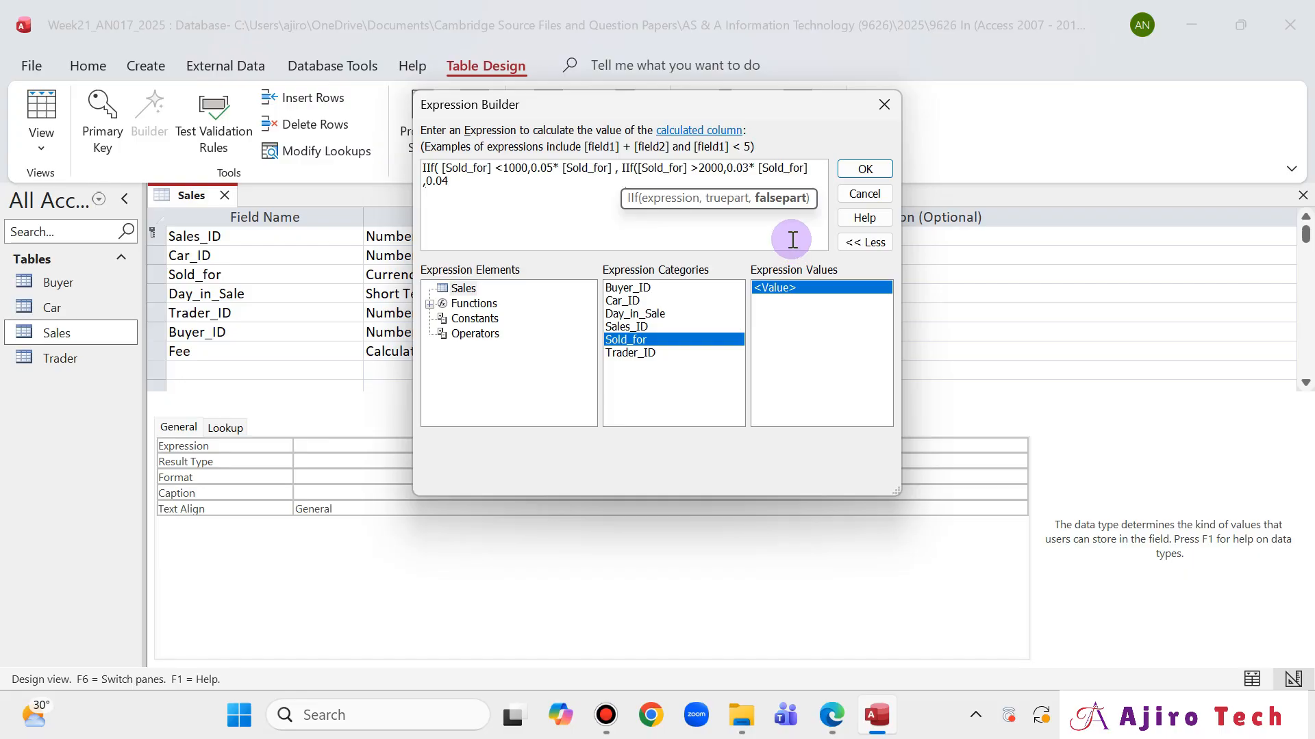
{"action": "type", "text": "*"}
{"action": "left_click", "coordinate": [675, 339]}
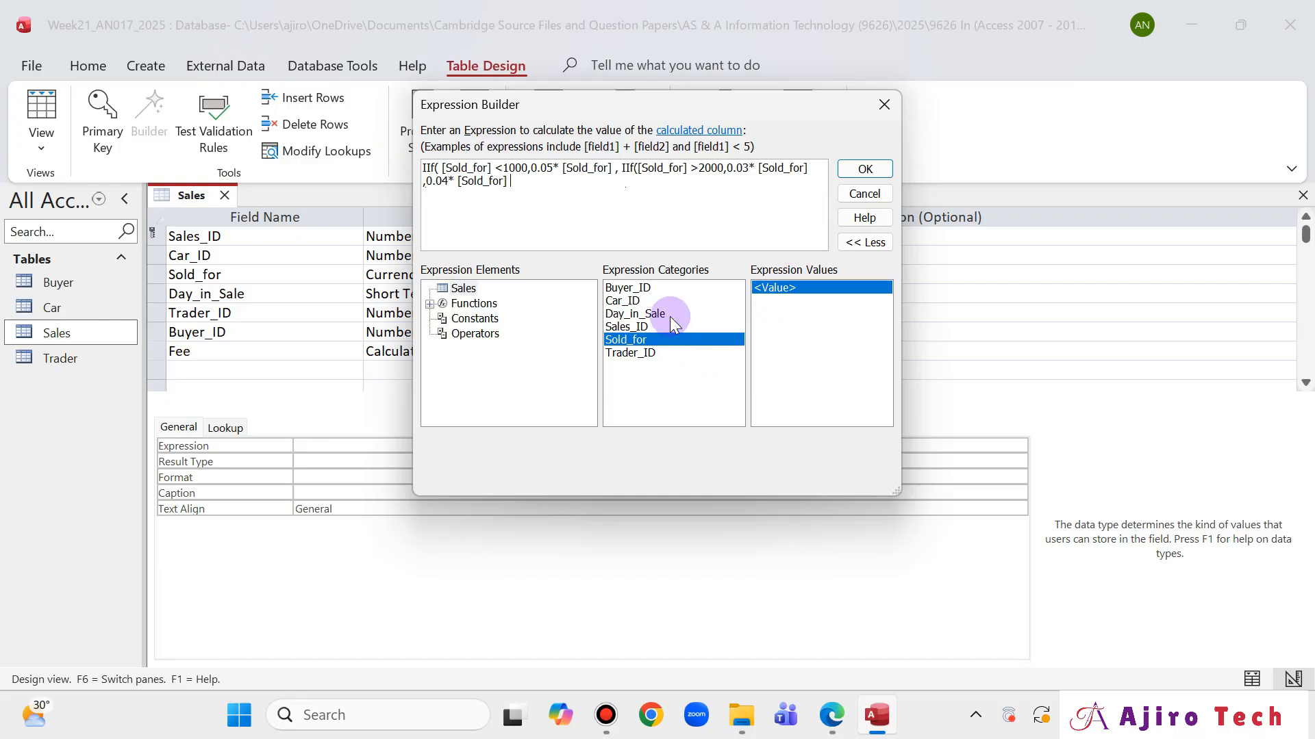
{"action": "type", "text": ")"}
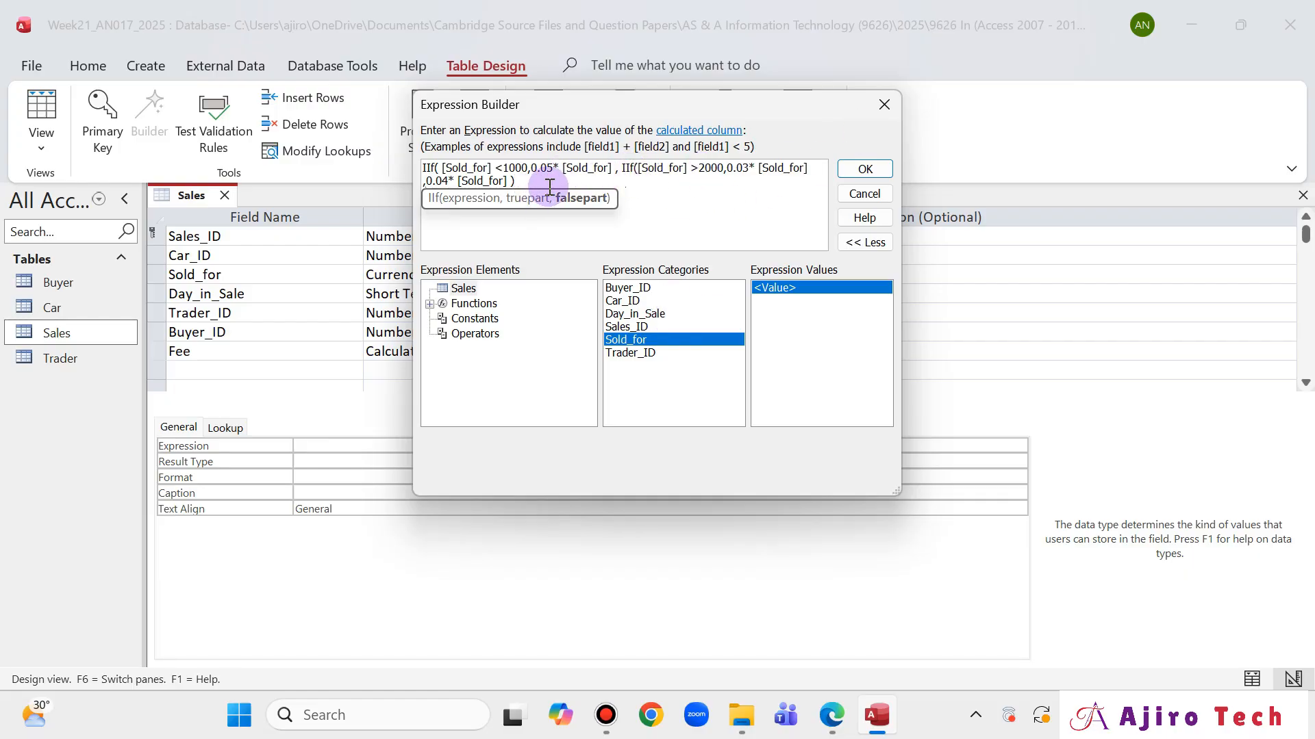
{"action": "type", "text": ")"}
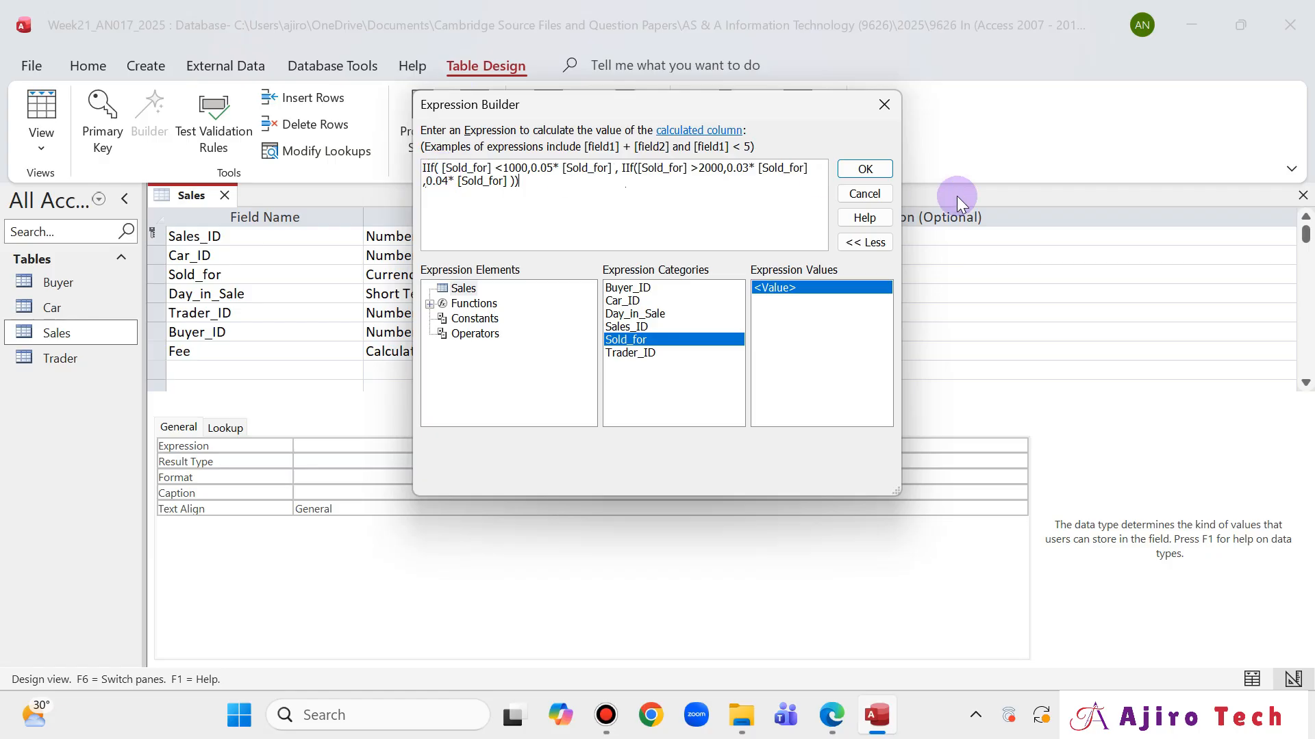
{"action": "left_click", "coordinate": [889, 167]}
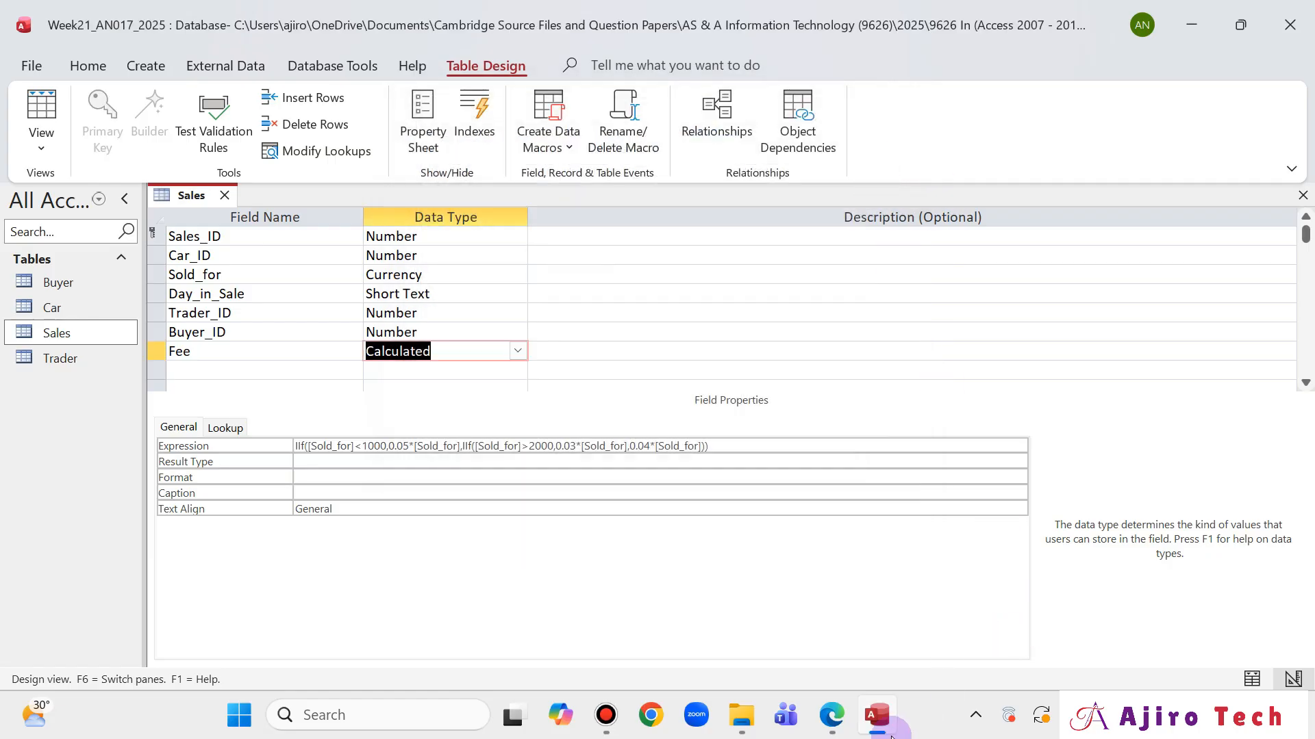
Check the Fee rules on the question paper in Edge, return to Access and set the Fee field's format to Currency
{"action": "left_click", "coordinate": [832, 717]}
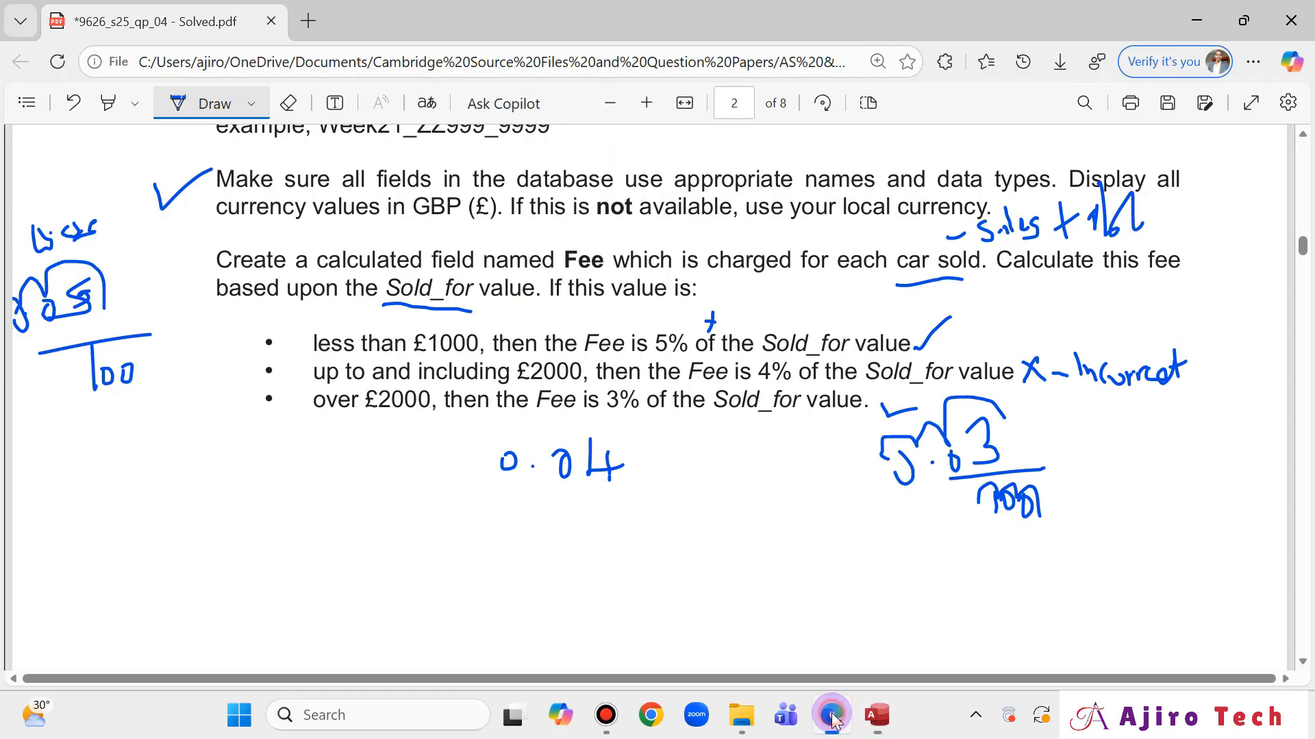
{"action": "scroll", "coordinate": [347, 261], "scroll_direction": "up", "scroll_amount": 3}
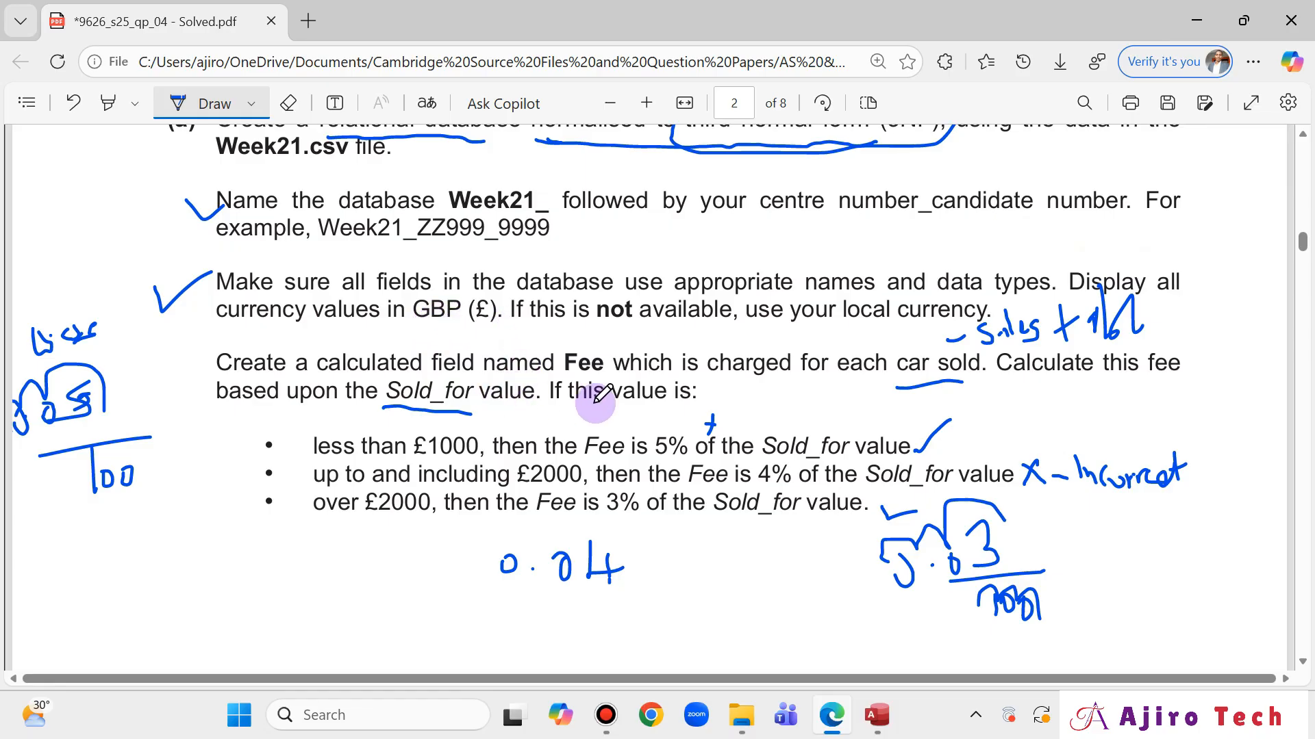
{"action": "left_click", "coordinate": [882, 715]}
{"action": "left_click", "coordinate": [315, 478]}
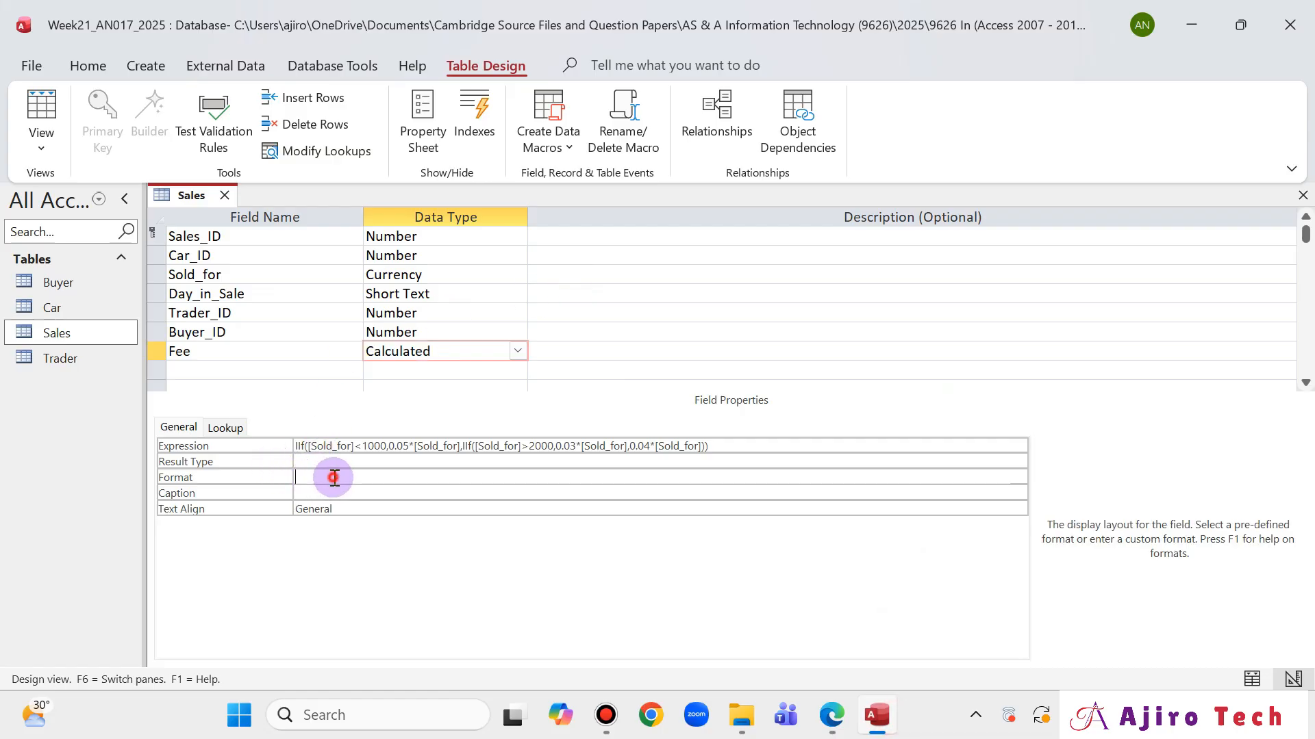
{"action": "left_click", "coordinate": [1019, 475]}
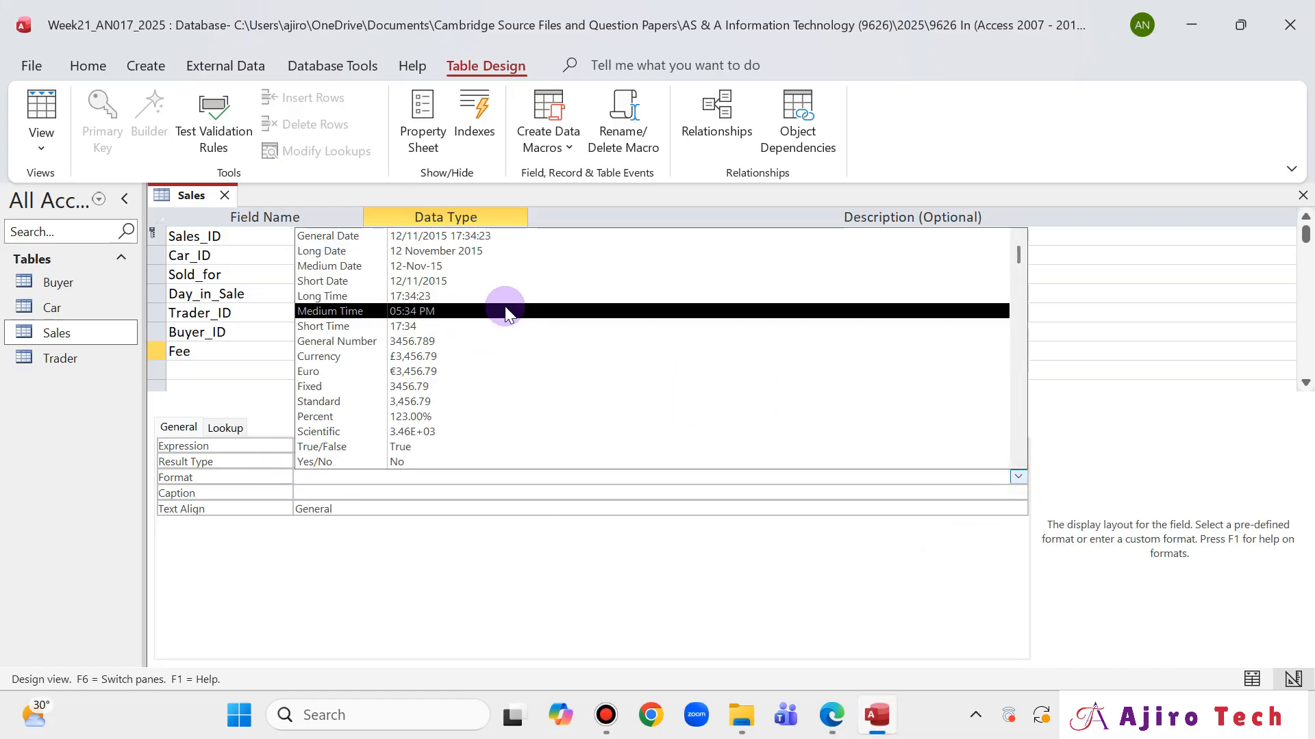
{"action": "left_click", "coordinate": [496, 357]}
Save the Sales table design and show the table in Datasheet View
{"action": "right_click", "coordinate": [190, 200]}
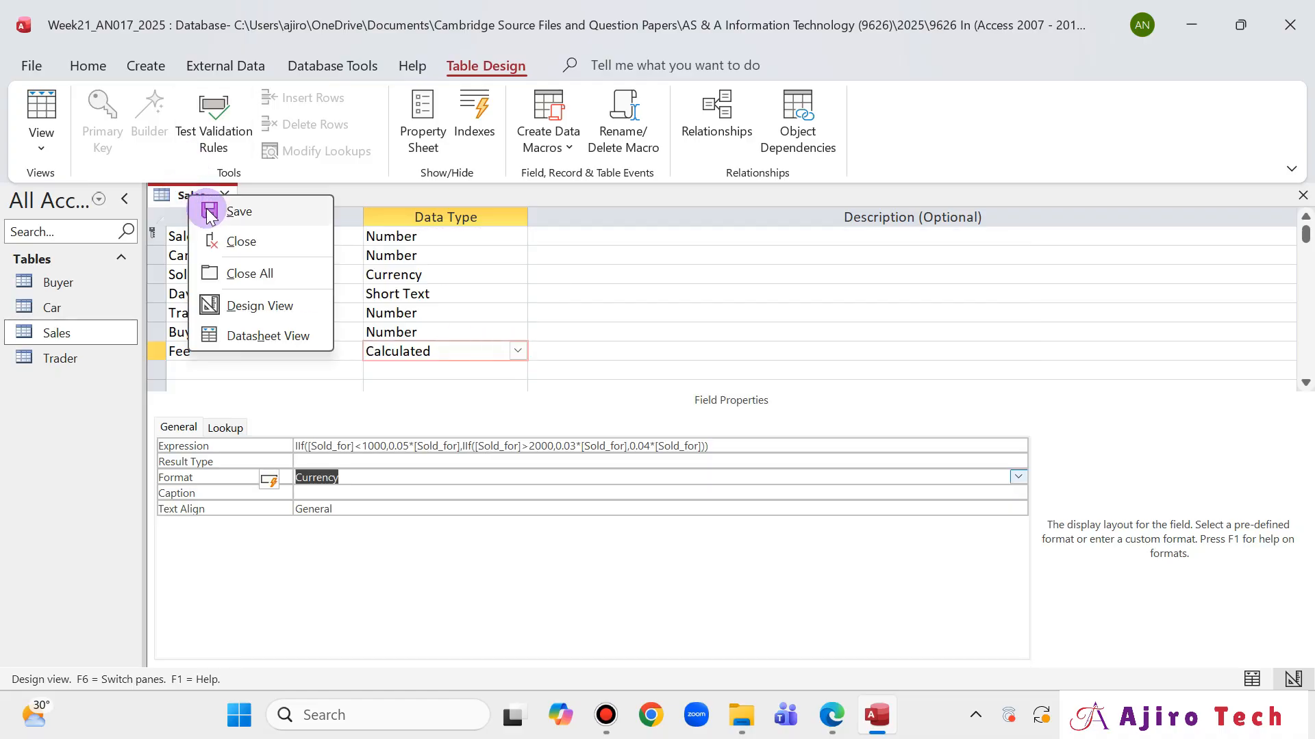
{"action": "left_click", "coordinate": [226, 217]}
{"action": "right_click", "coordinate": [201, 202]}
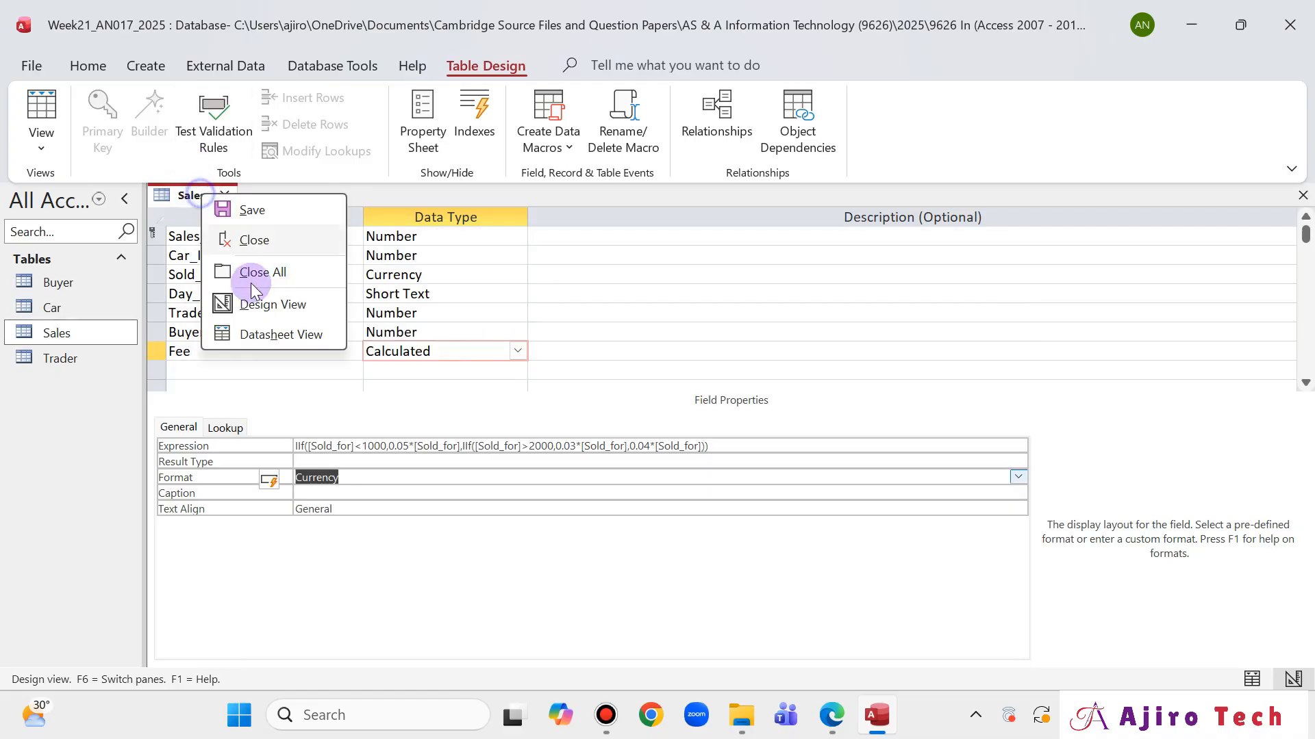
{"action": "left_click", "coordinate": [264, 331]}
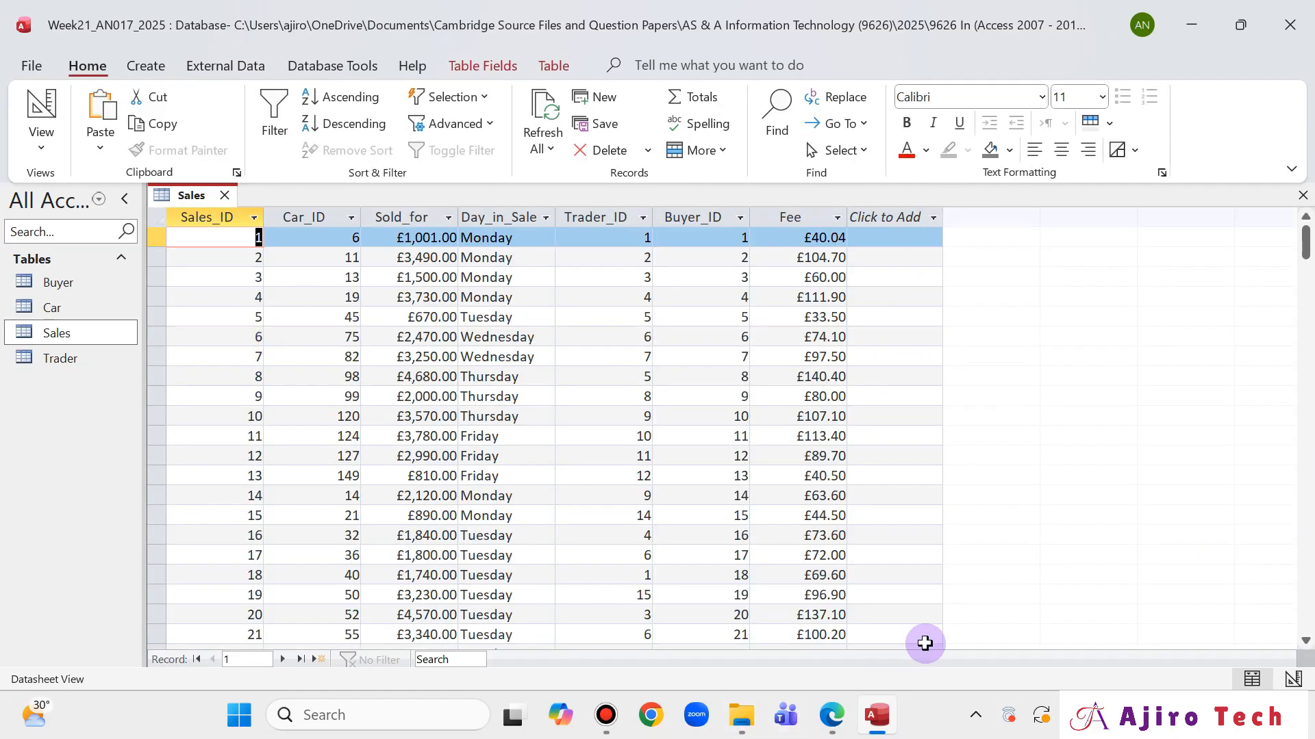
Switch to the question paper in Edge, tick off the Fee calculated field task and view the Traders form task on page 3
{"action": "left_click", "coordinate": [830, 714]}
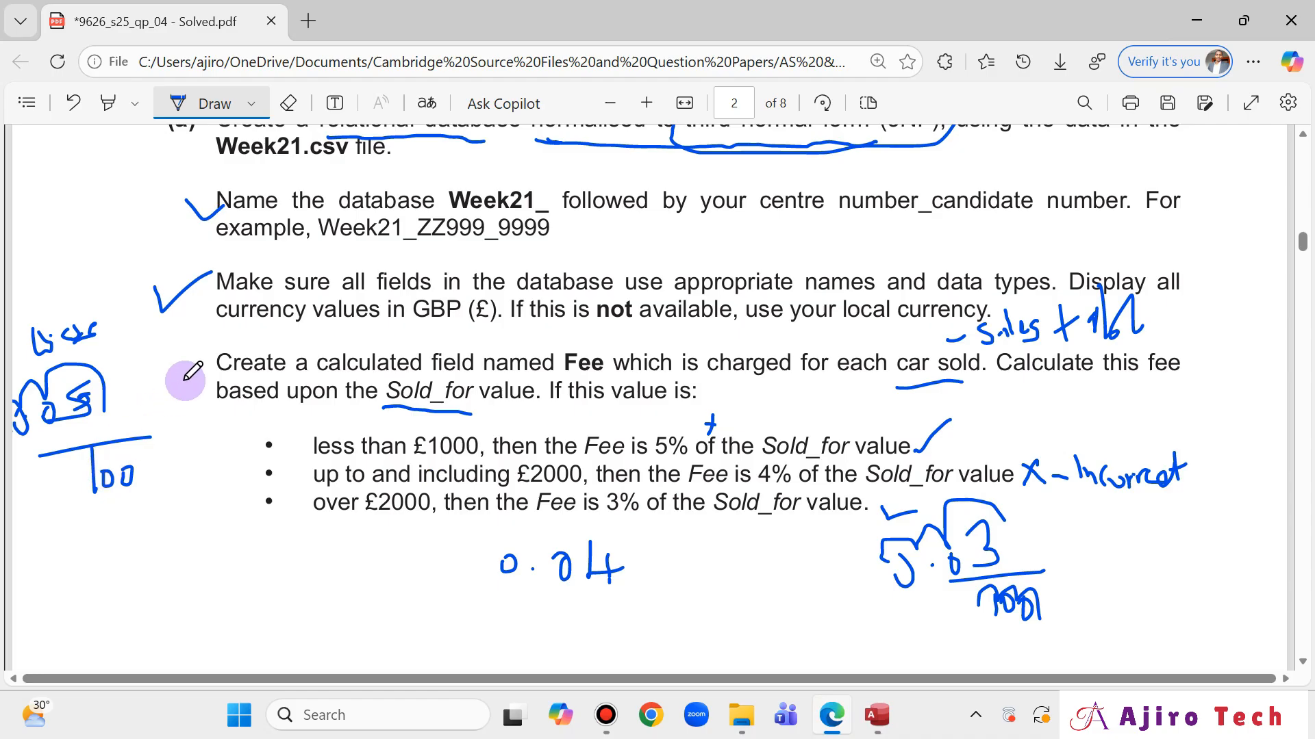
{"action": "left_click_drag", "start_coordinate": [176, 380], "coordinate": [195, 379]}
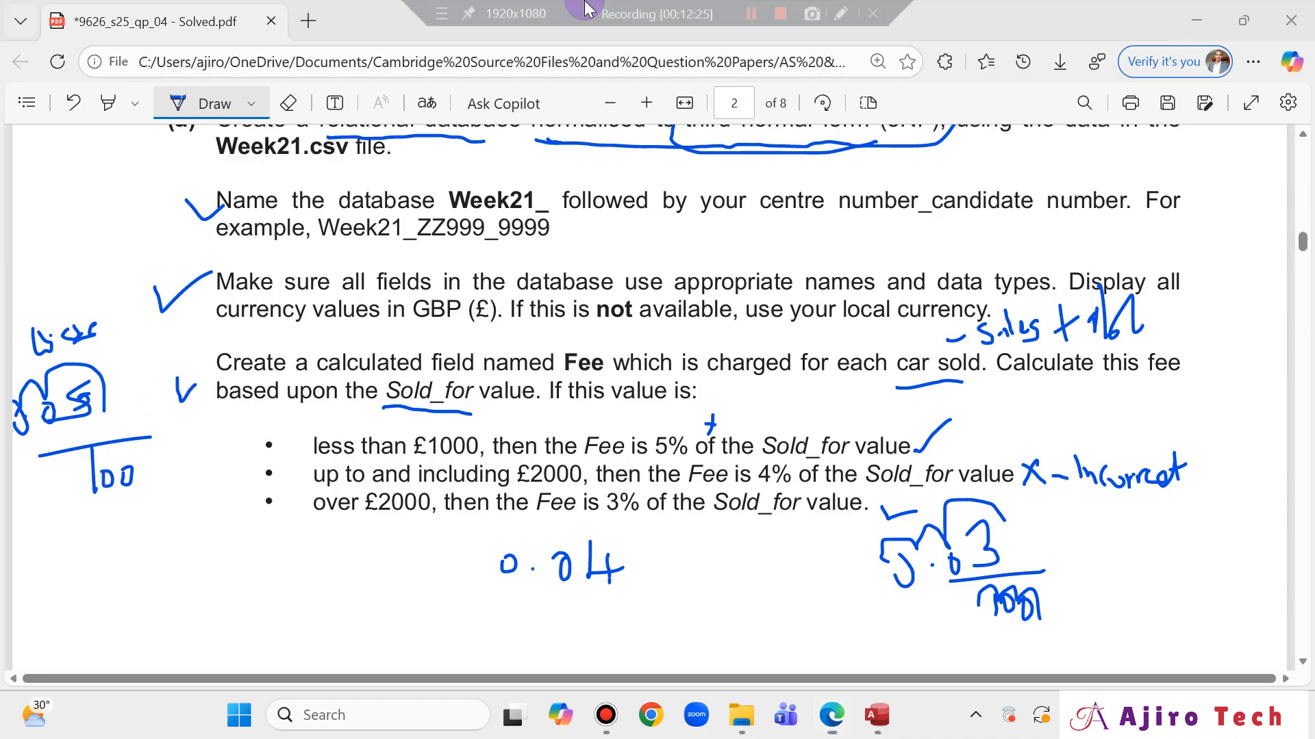
{"action": "scroll", "coordinate": [520, 479], "scroll_direction": "down", "scroll_amount": 12}
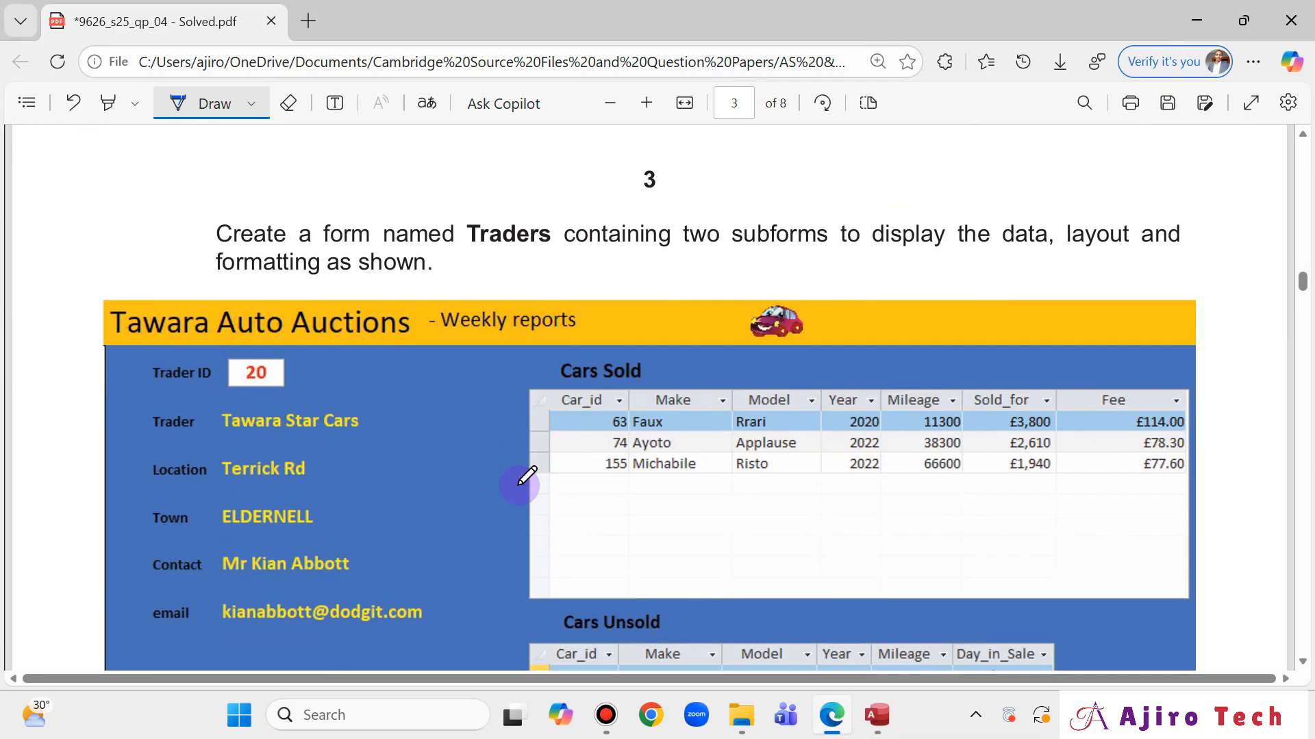
{"action": "scroll", "coordinate": [520, 479], "scroll_direction": "up", "scroll_amount": 5}
{"action": "scroll", "coordinate": [755, 574], "scroll_direction": "down", "scroll_amount": 1}
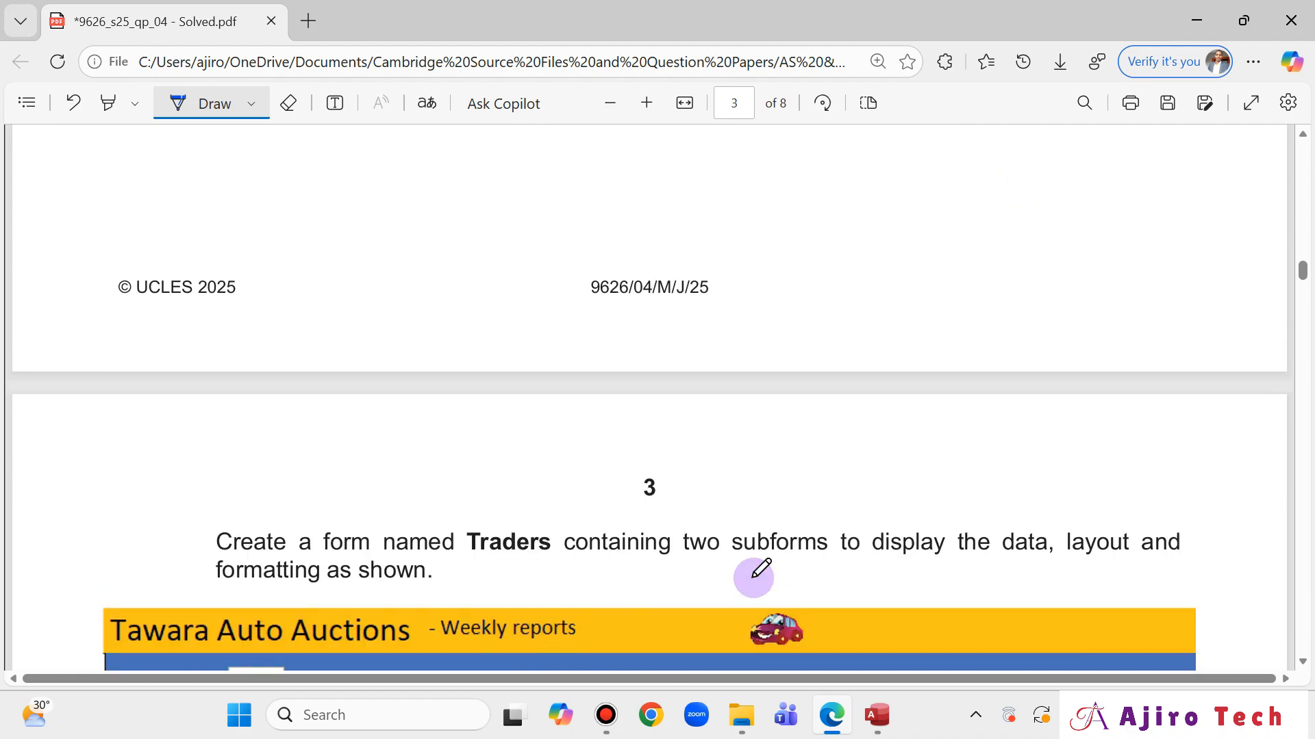
{"action": "scroll", "coordinate": [753, 578], "scroll_direction": "down", "scroll_amount": 5}
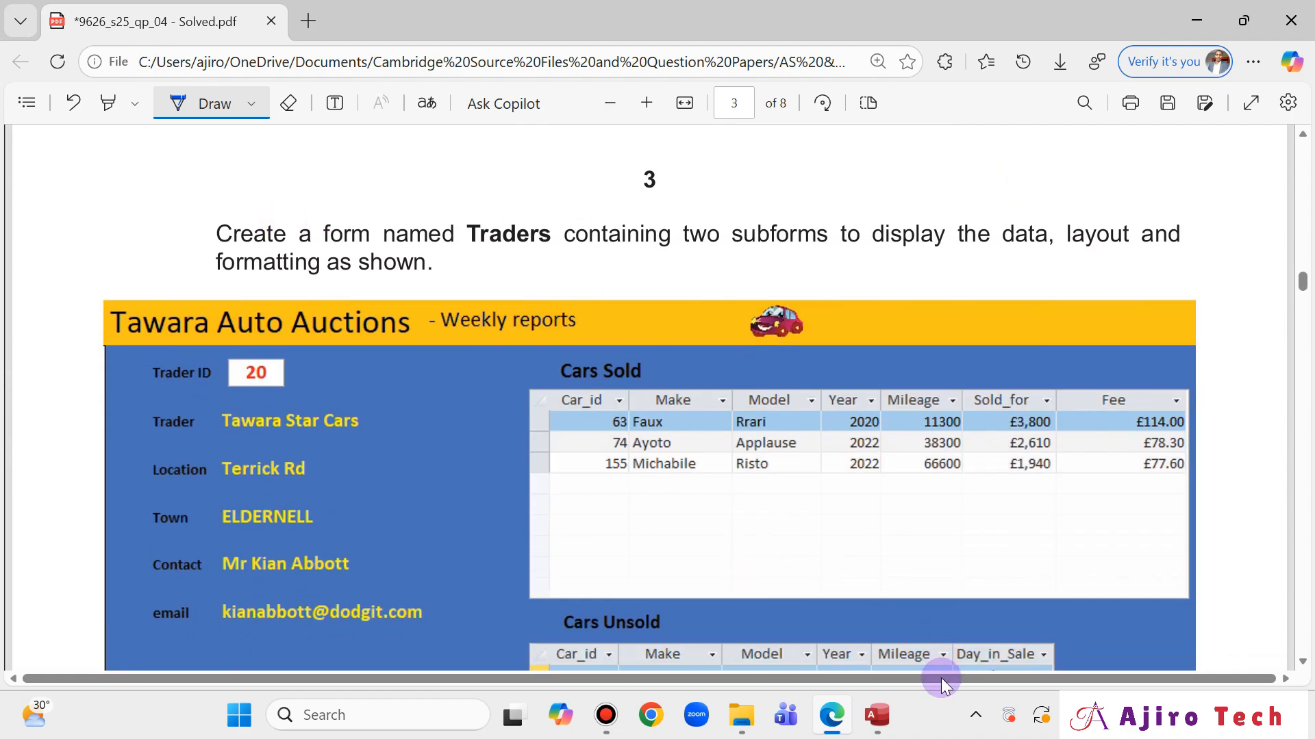
Switch to Access, save the Sales table and close it
{"action": "left_click", "coordinate": [879, 719]}
{"action": "right_click", "coordinate": [192, 195]}
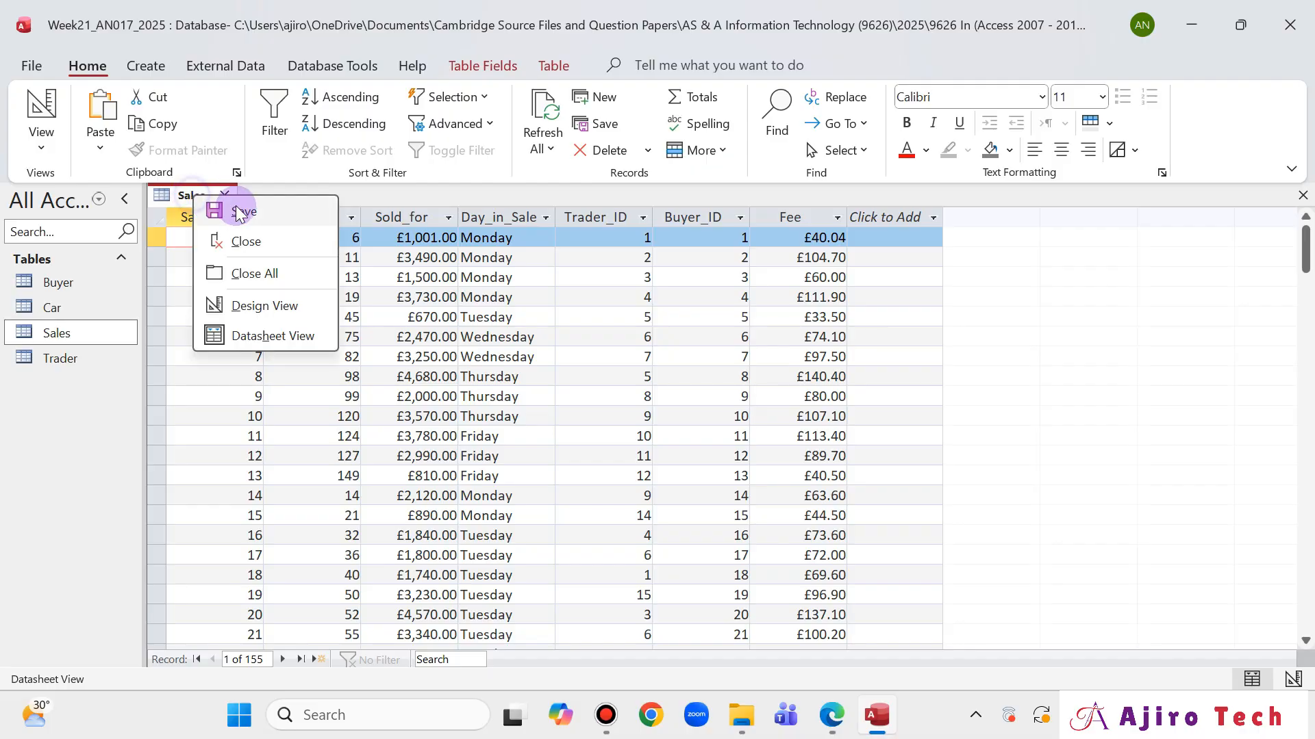
{"action": "left_click", "coordinate": [211, 206]}
{"action": "left_click", "coordinate": [224, 197]}
On the question paper in Edge, underline "two subforms" in the Traders form task, review the form layout and return to Access
{"action": "left_click", "coordinate": [831, 715]}
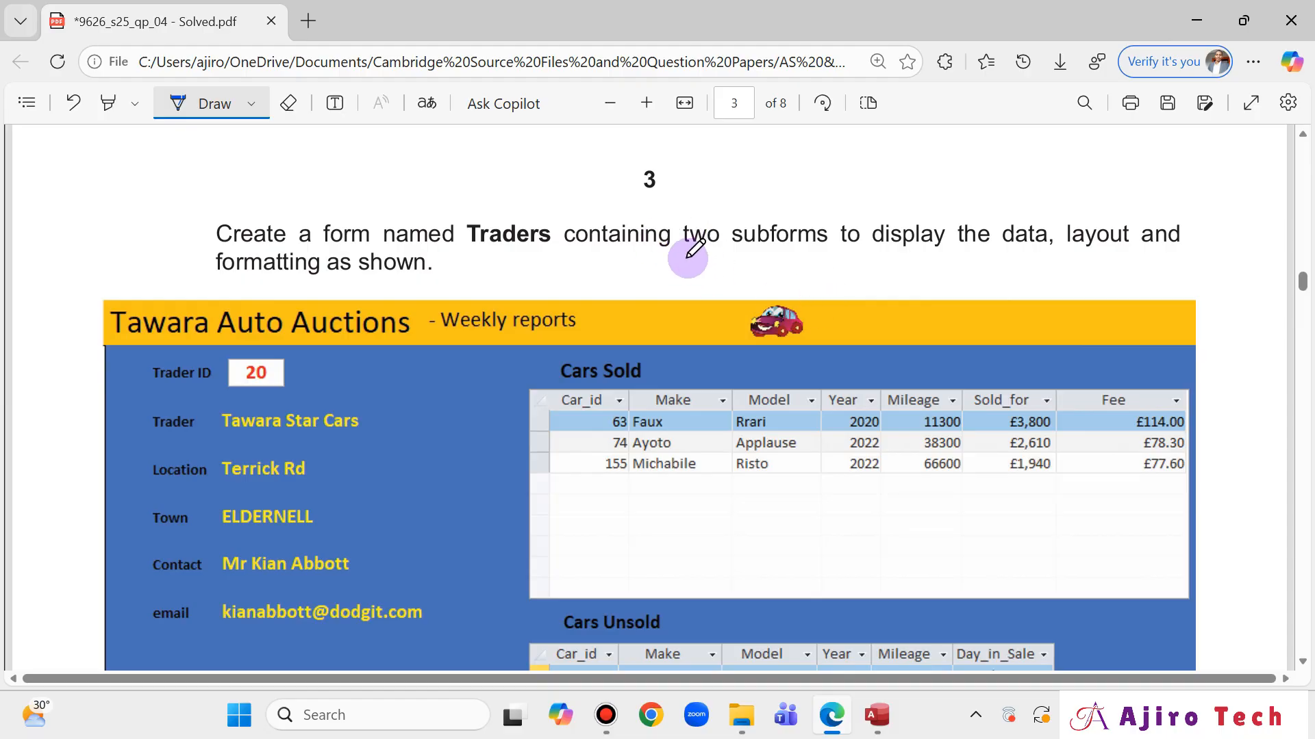
{"action": "left_click_drag", "start_coordinate": [681, 259], "coordinate": [825, 258]}
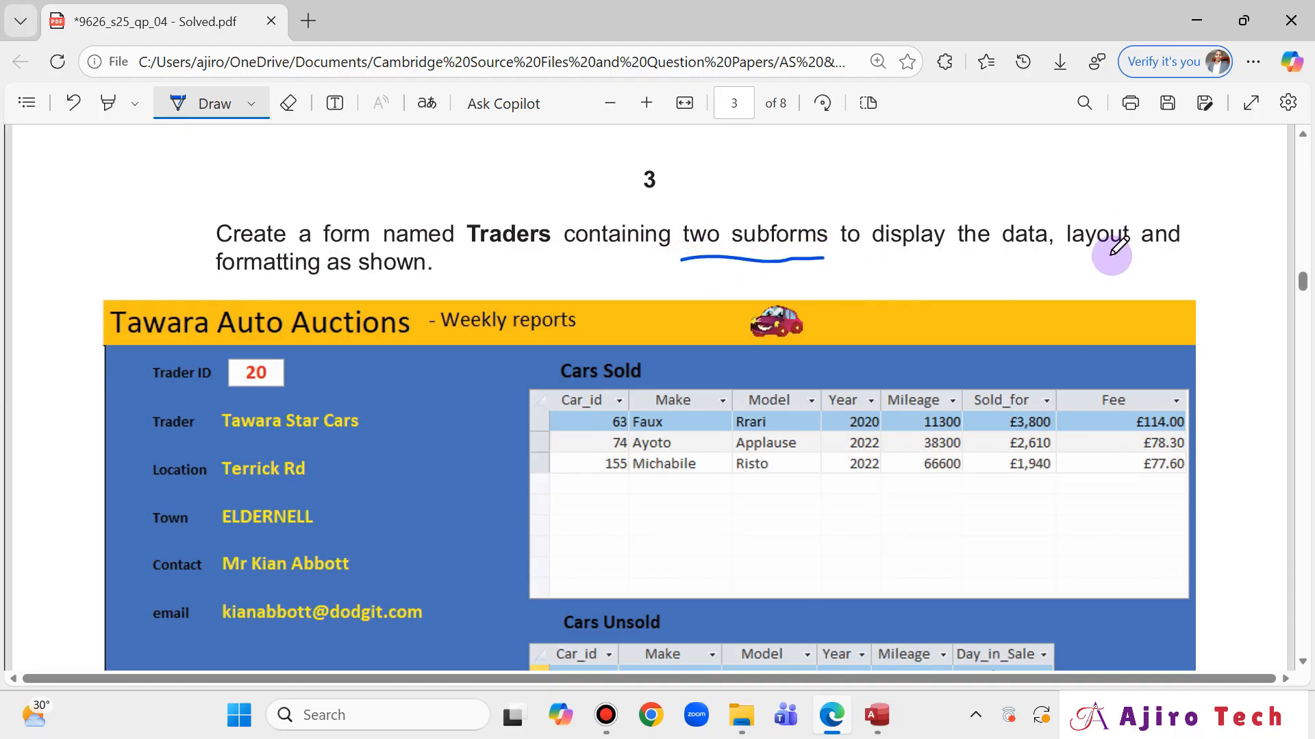
{"action": "scroll", "coordinate": [432, 260], "scroll_direction": "down", "scroll_amount": 3}
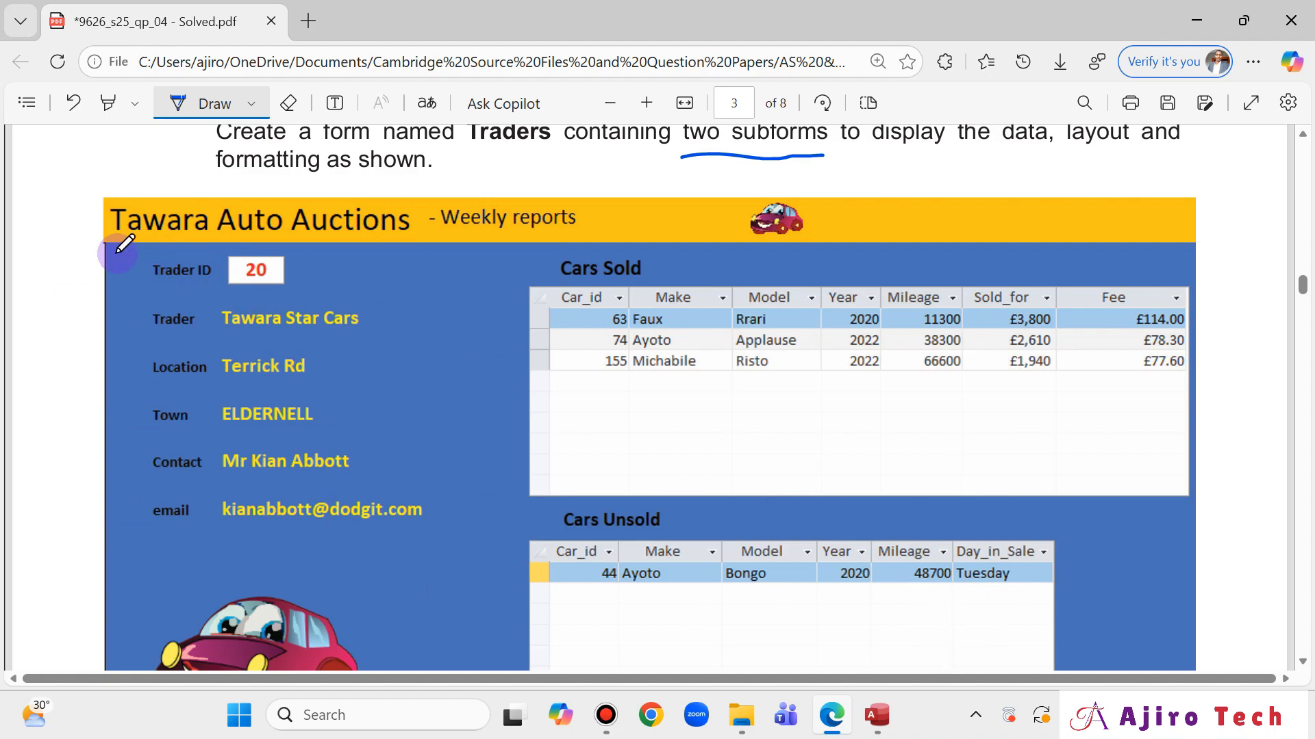
{"action": "left_click", "coordinate": [876, 715]}
{"action": "left_click", "coordinate": [152, 65]}
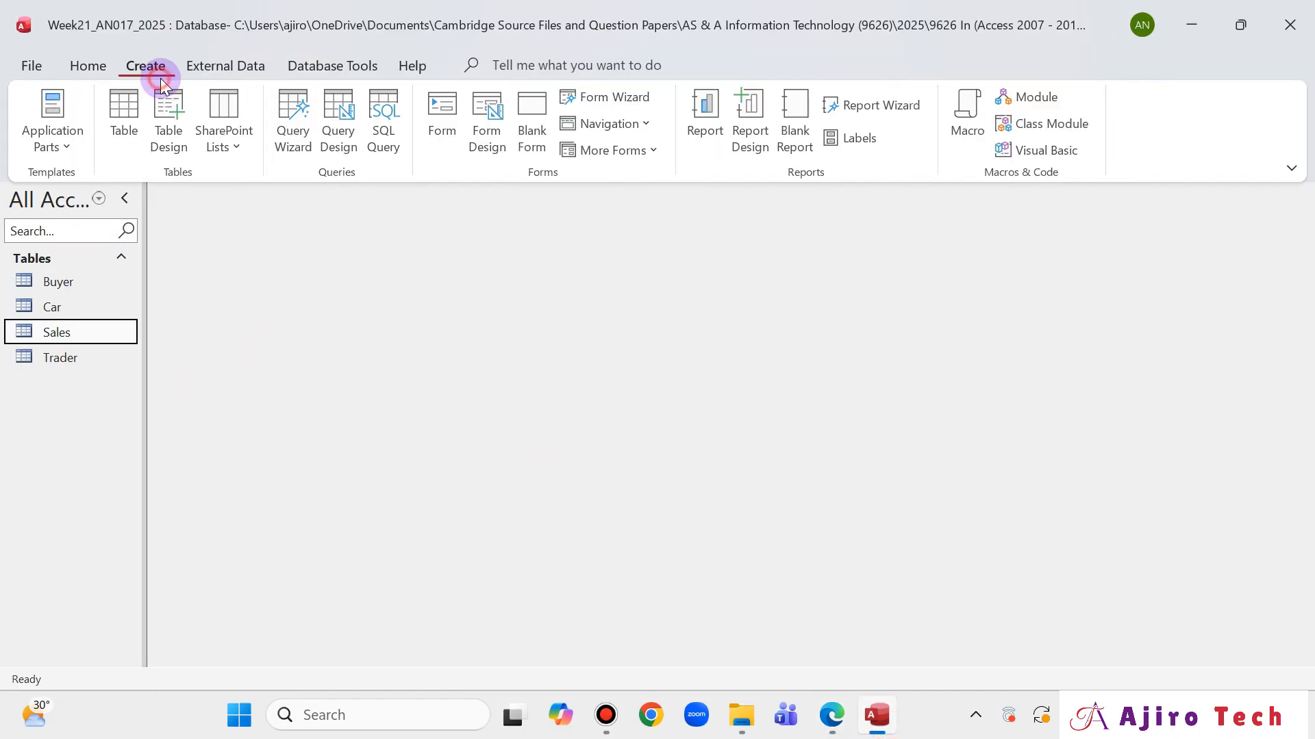
{"action": "left_click", "coordinate": [341, 135]}
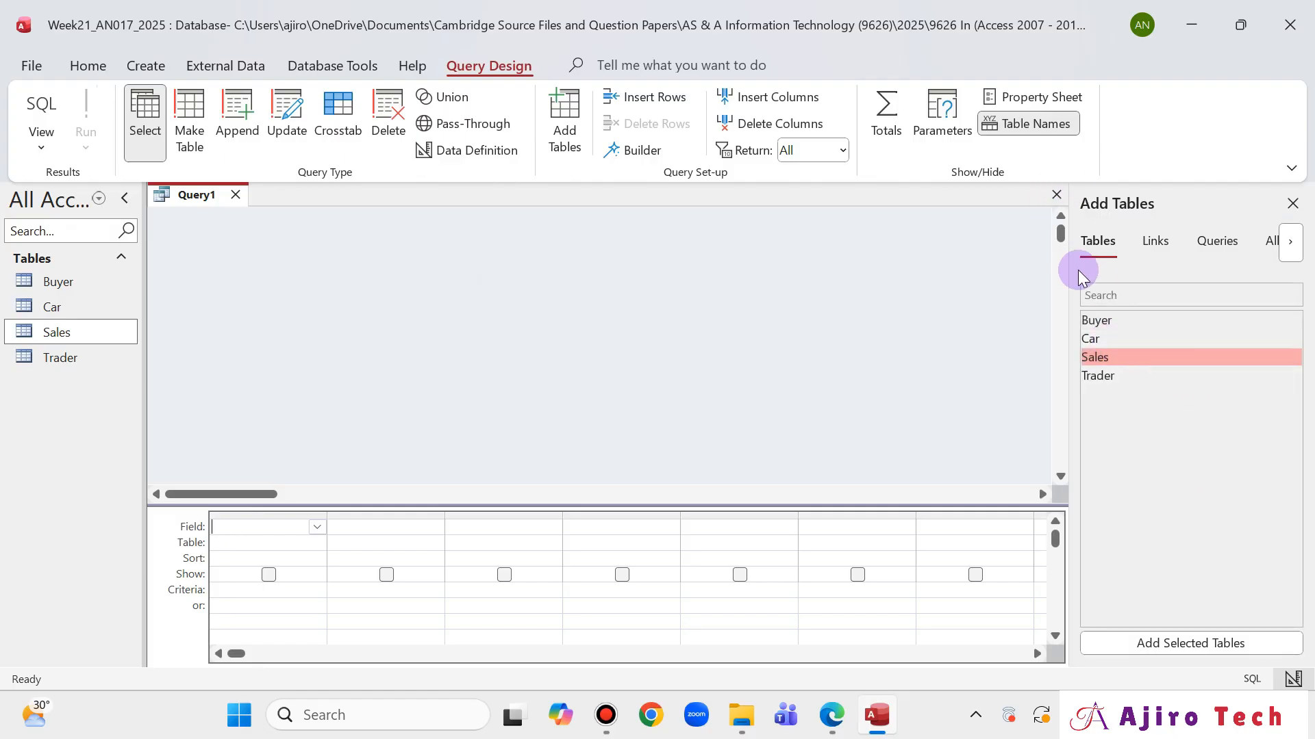
{"action": "double_click", "coordinate": [1114, 321]}
{"action": "double_click", "coordinate": [1097, 339]}
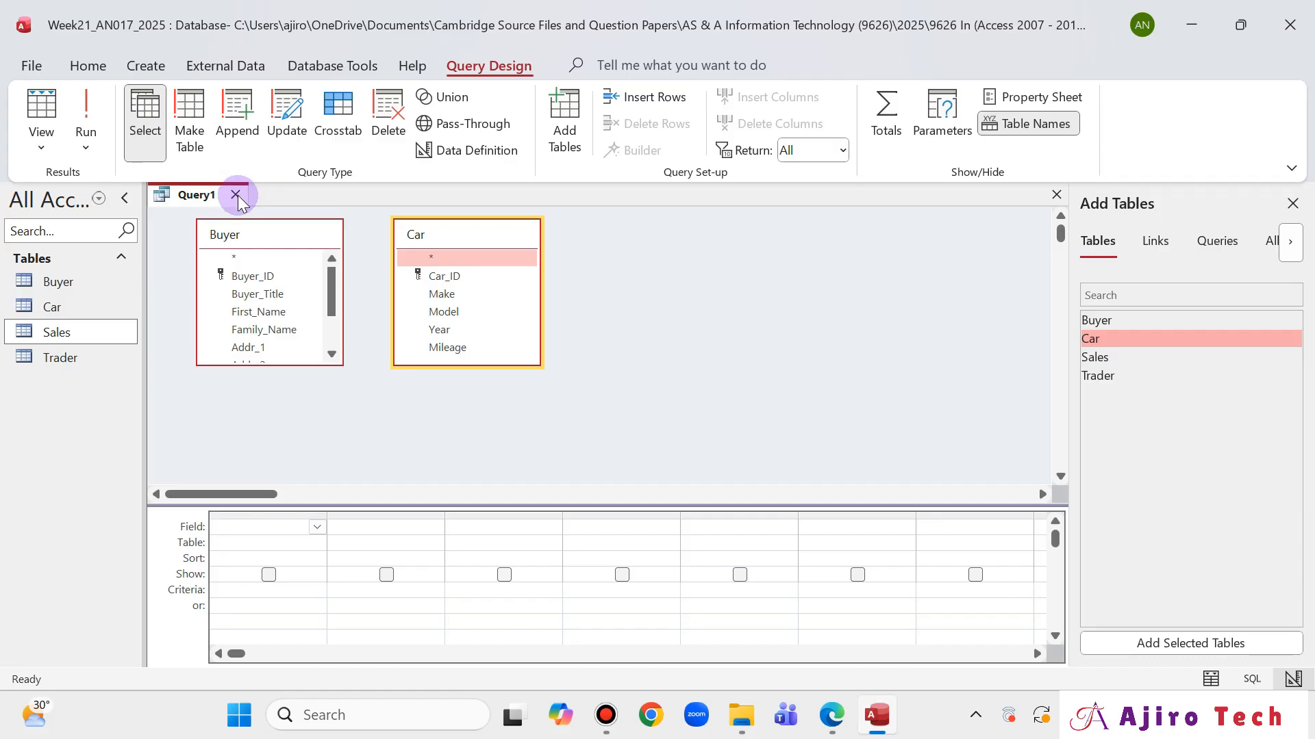
{"action": "left_click", "coordinate": [1292, 203]}
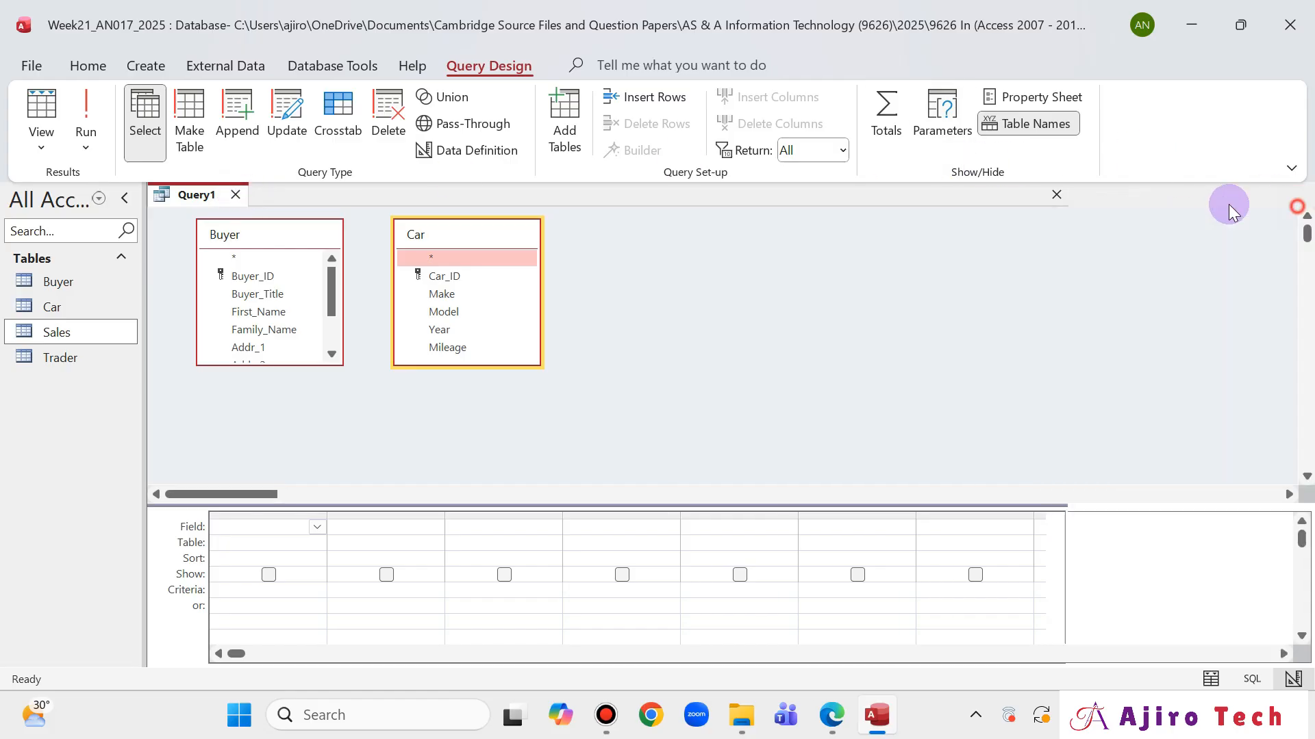
{"action": "left_click", "coordinate": [235, 196]}
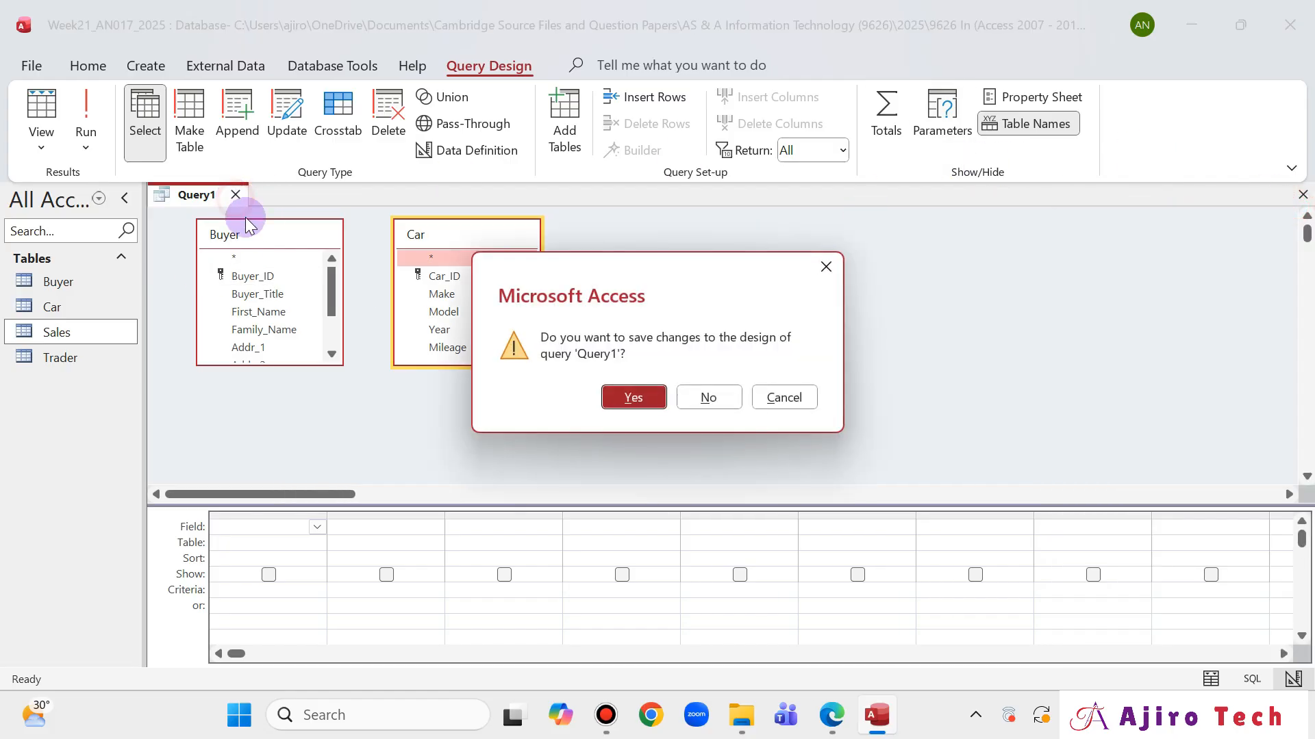
{"action": "left_click", "coordinate": [732, 399]}
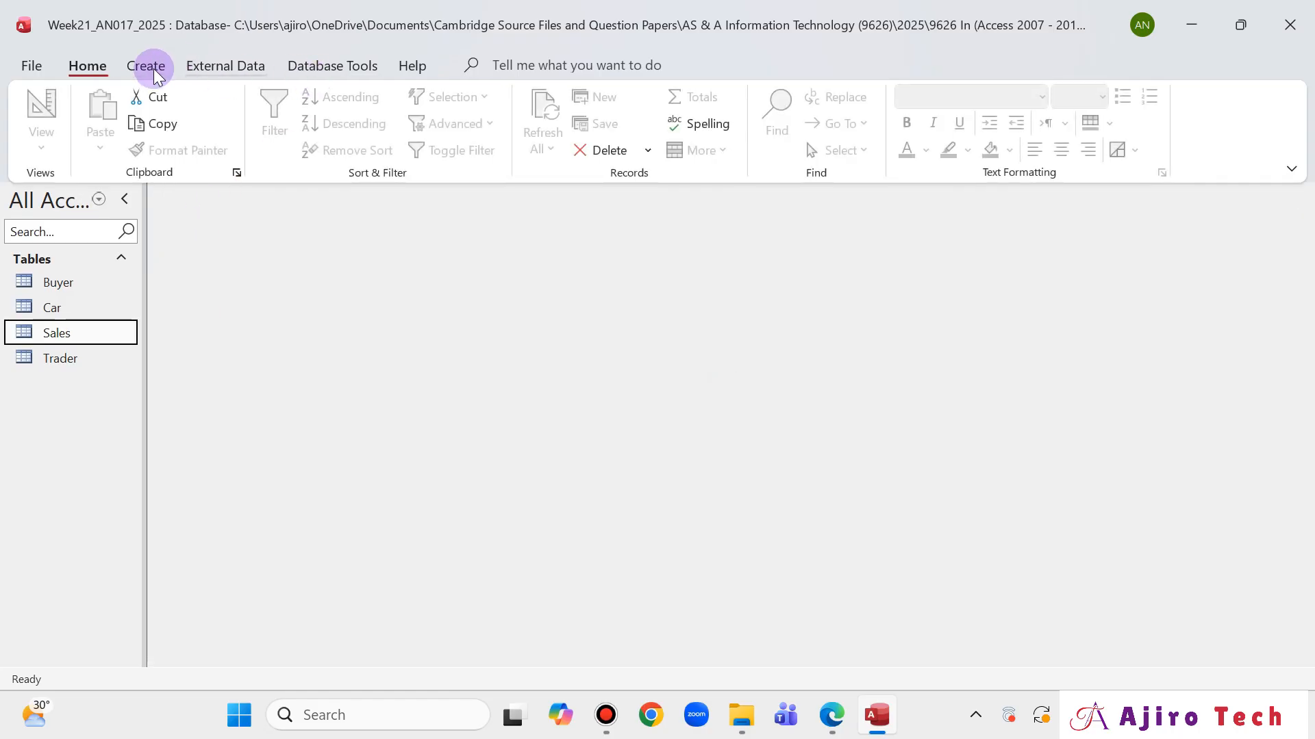
Open the Relationships window and add the Buyer, Car, Sales and Trader tables to it
{"action": "left_click", "coordinate": [253, 66]}
{"action": "left_click", "coordinate": [302, 65]}
{"action": "left_click", "coordinate": [252, 102]}
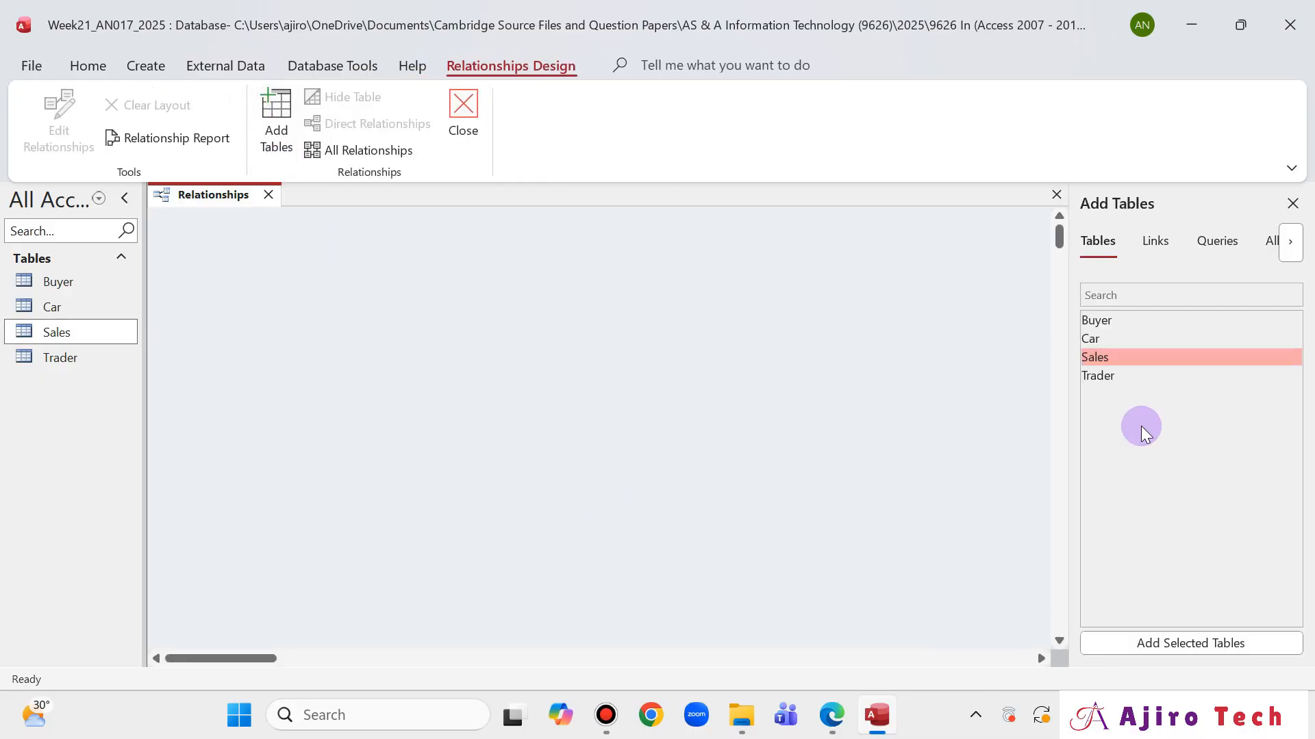
{"action": "double_click", "coordinate": [1093, 320]}
{"action": "double_click", "coordinate": [1091, 338]}
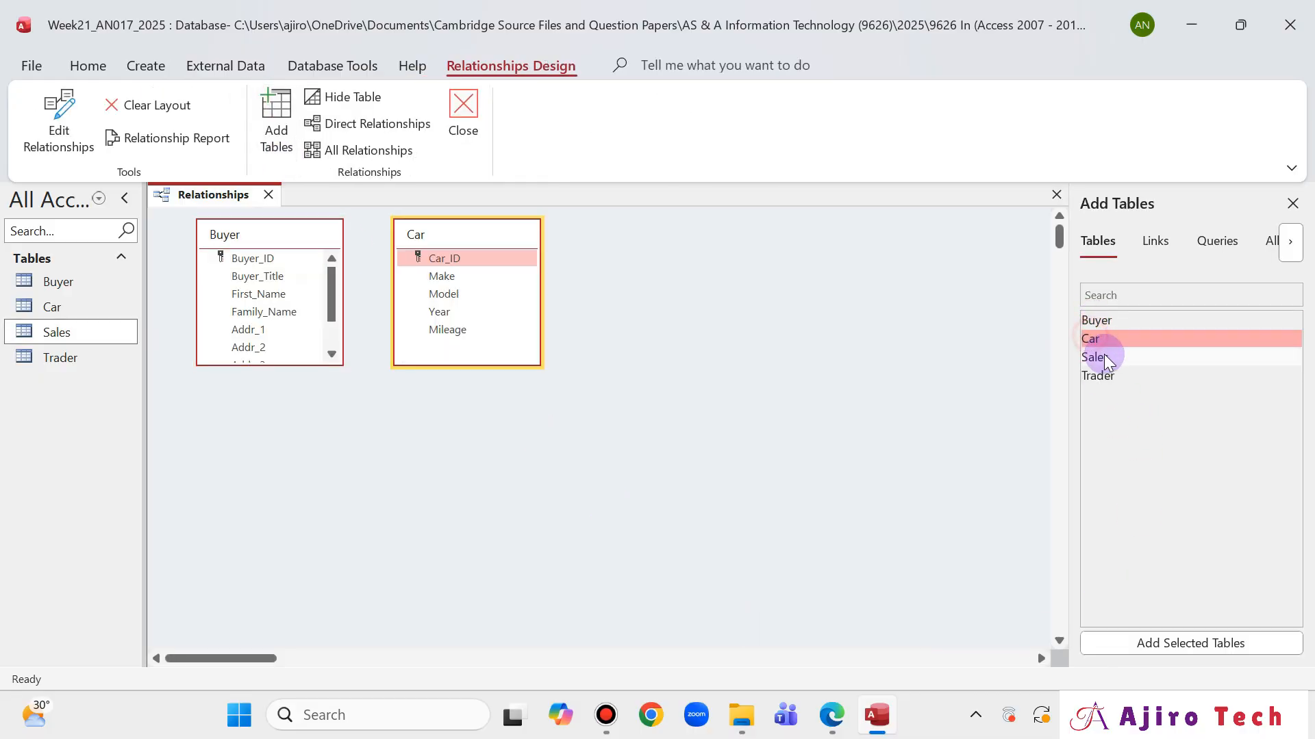
{"action": "double_click", "coordinate": [1103, 357]}
{"action": "double_click", "coordinate": [1102, 375]}
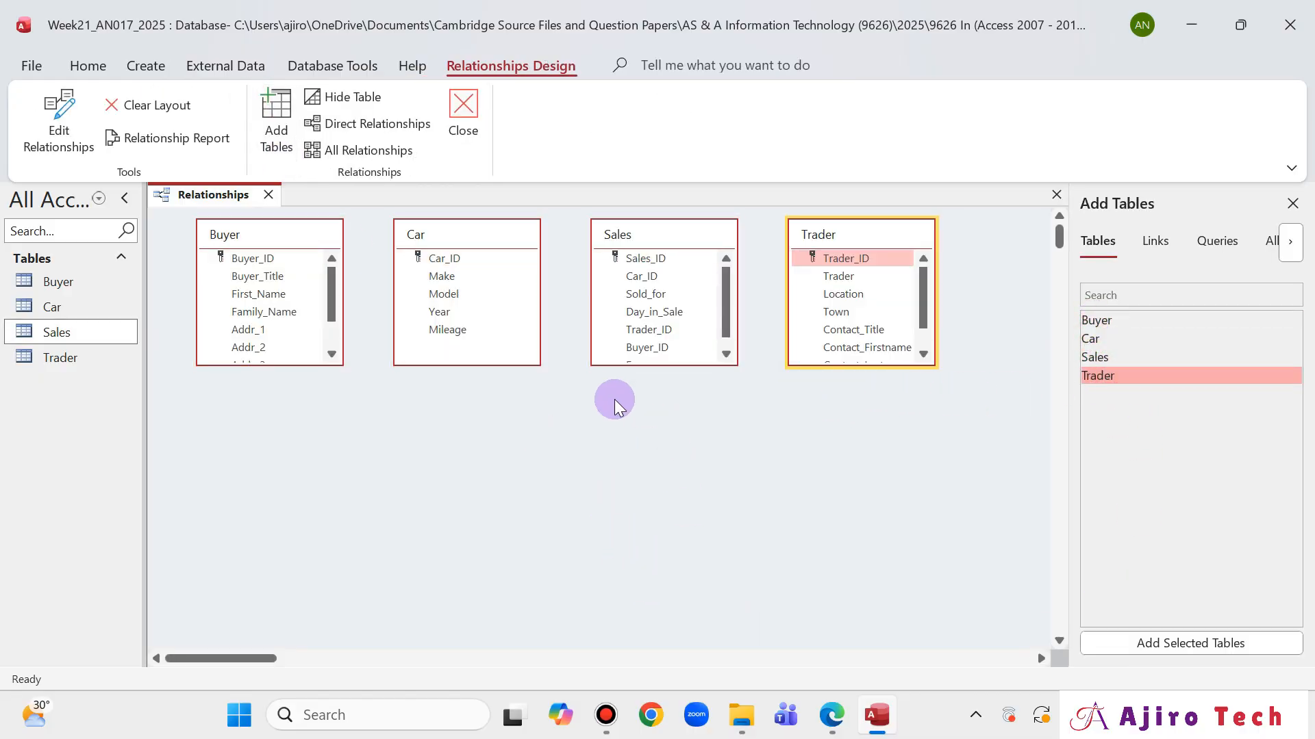
Resize the Buyer, Car, Sales and Trader field lists in the Relationships window to fit all their fields
{"action": "double_click", "coordinate": [298, 364]}
{"action": "double_click", "coordinate": [449, 365]}
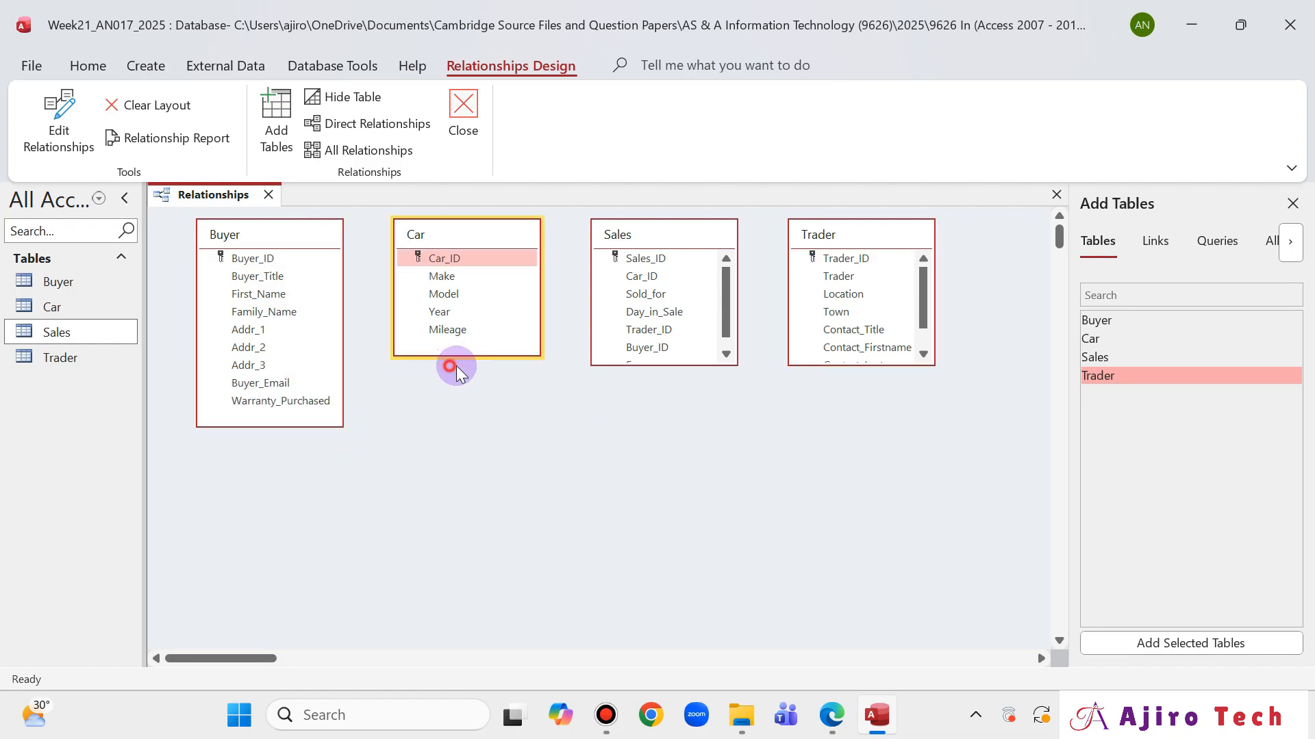
{"action": "double_click", "coordinate": [650, 363]}
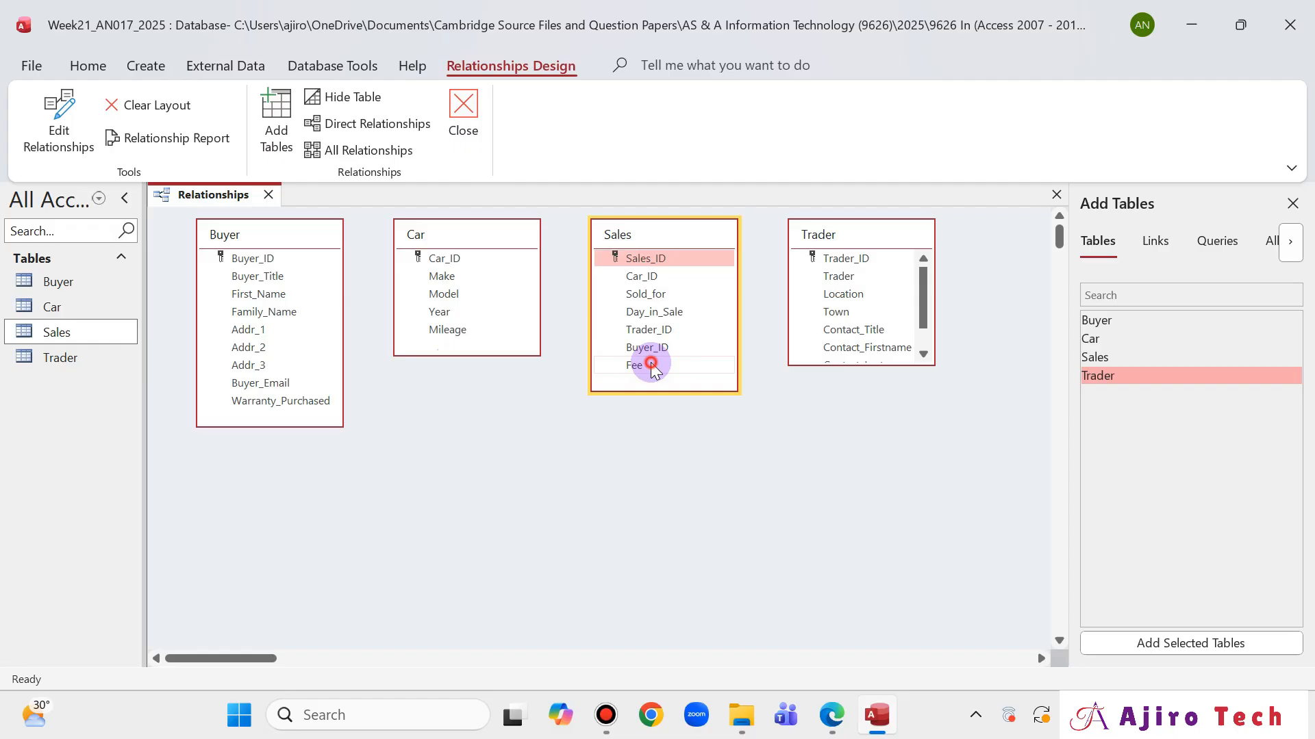
{"action": "double_click", "coordinate": [837, 365]}
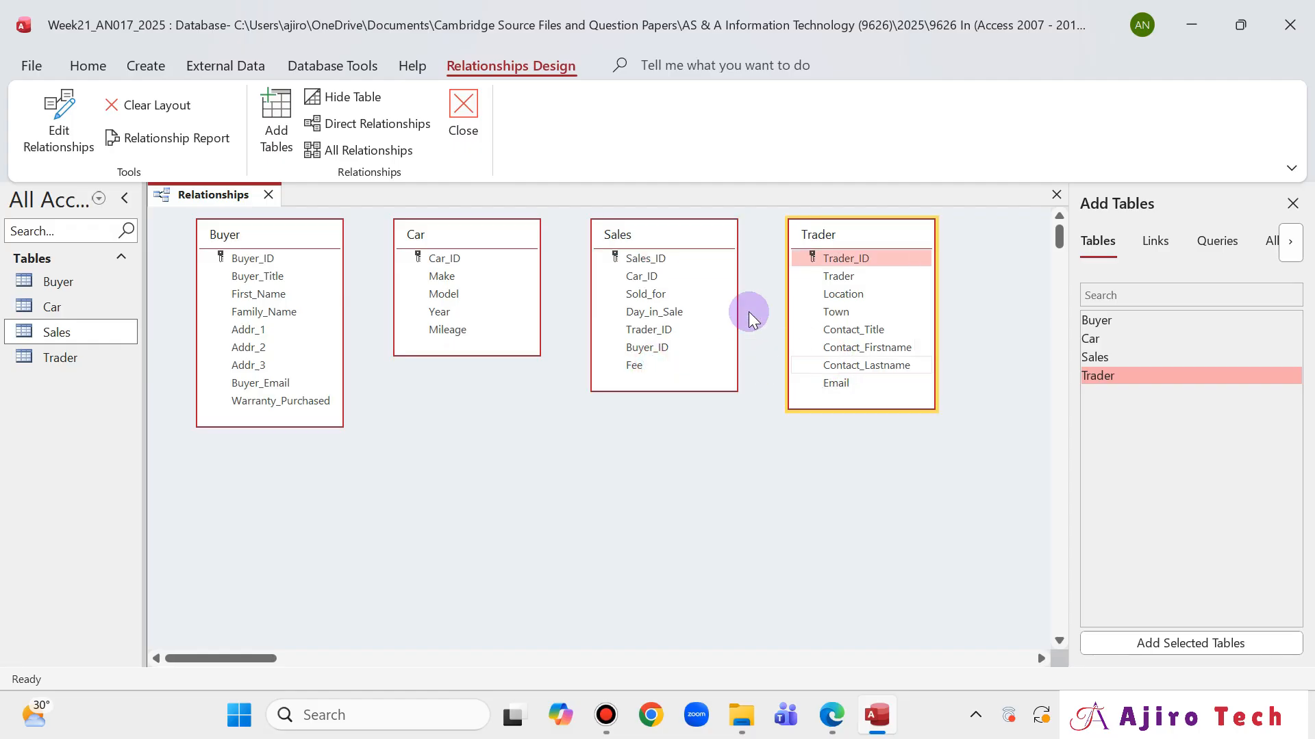
Arrange the tables in the Relationships window with Car, Sales and Trader in a row and Buyer below Trader
{"action": "left_click_drag", "start_coordinate": [468, 236], "coordinate": [766, 486]}
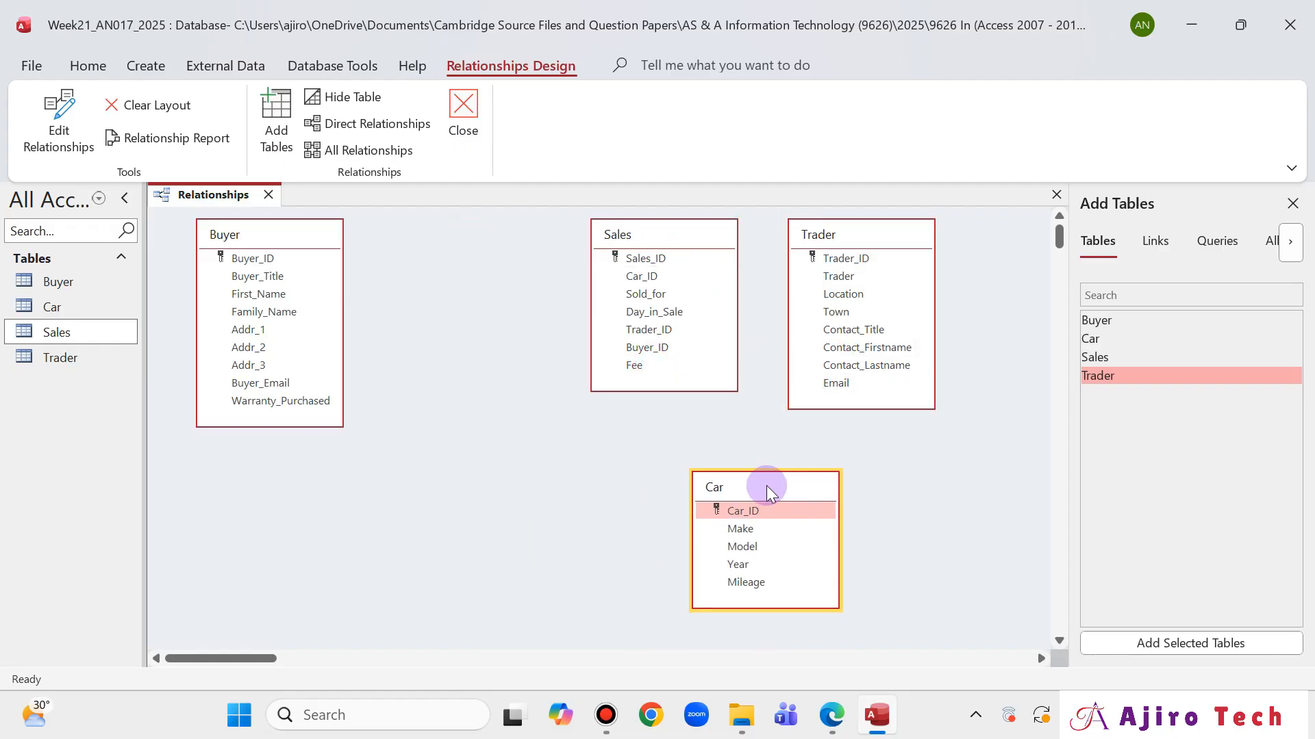
{"action": "left_click_drag", "start_coordinate": [648, 241], "coordinate": [518, 275]}
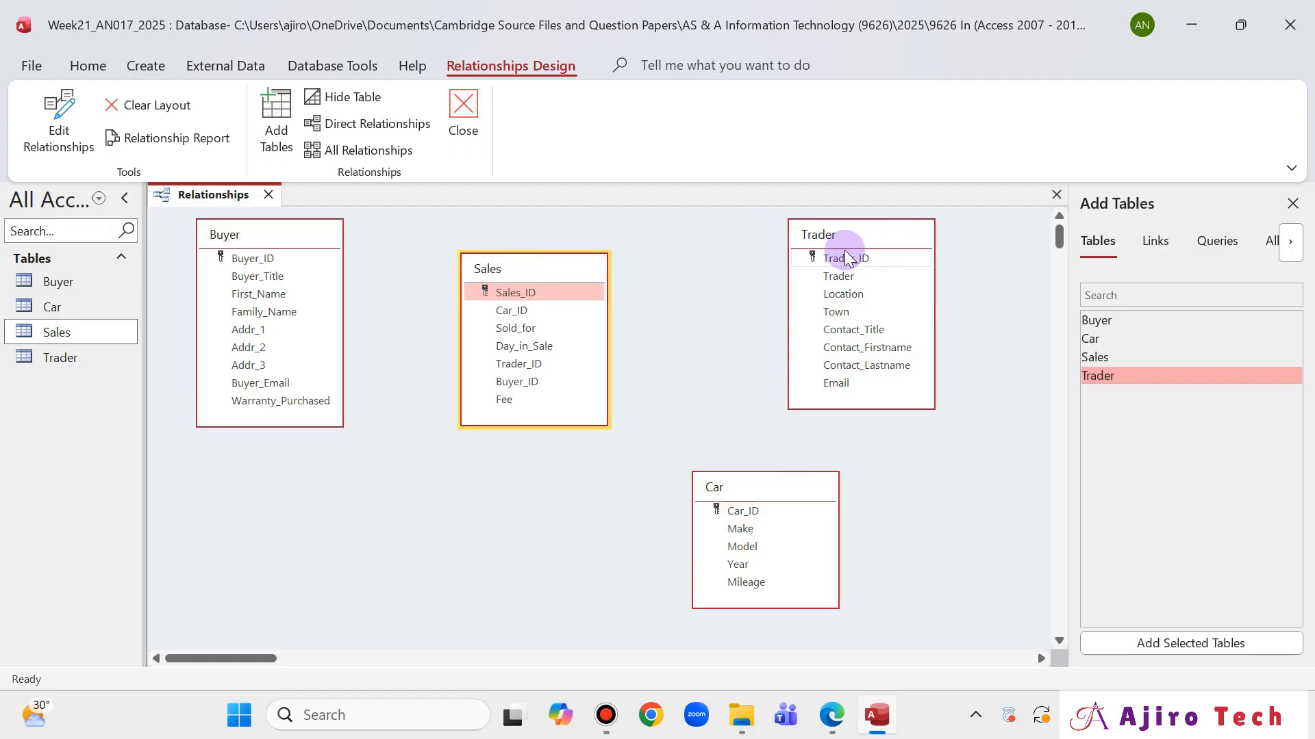
{"action": "left_click_drag", "start_coordinate": [849, 236], "coordinate": [754, 244]}
{"action": "left_click", "coordinate": [777, 490]}
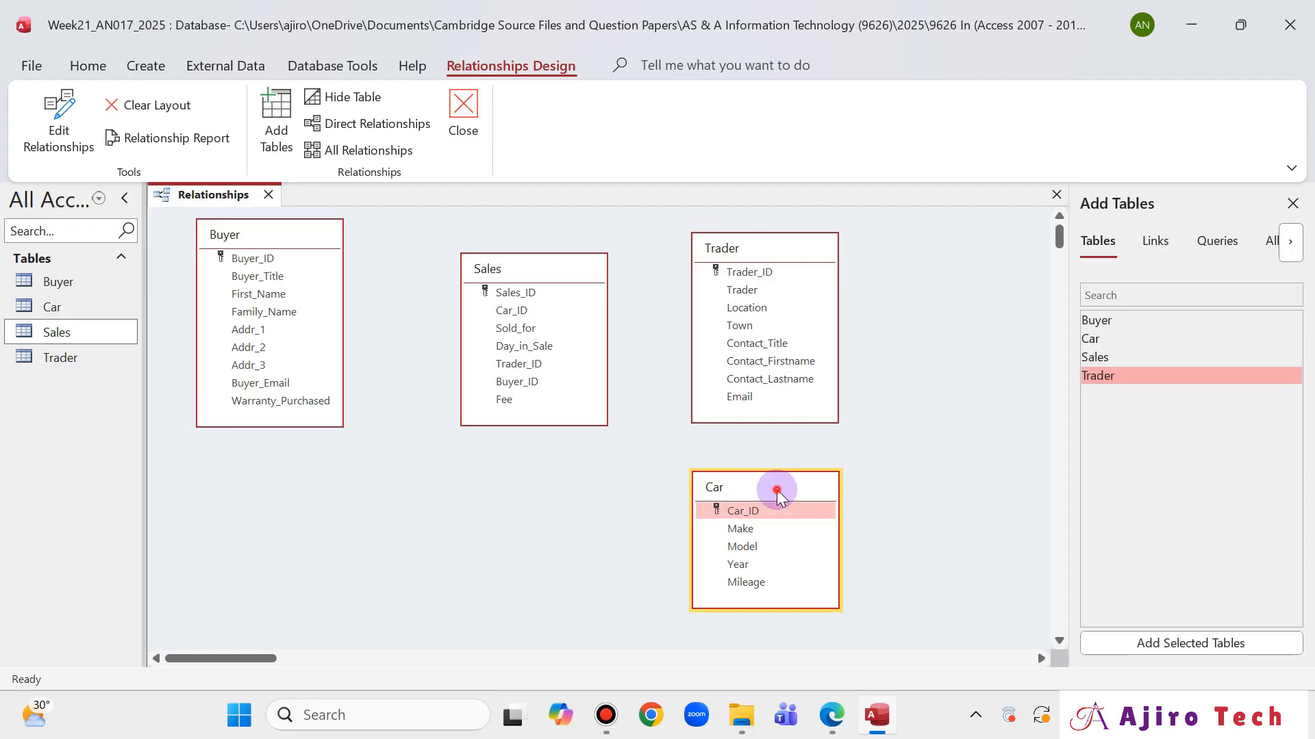
{"action": "mouse_move", "coordinate": [777, 491]}
{"action": "left_mouse_down"}
{"action": "mouse_move", "coordinate": [806, 488]}
{"action": "mouse_move", "coordinate": [790, 488]}
{"action": "left_mouse_up"}
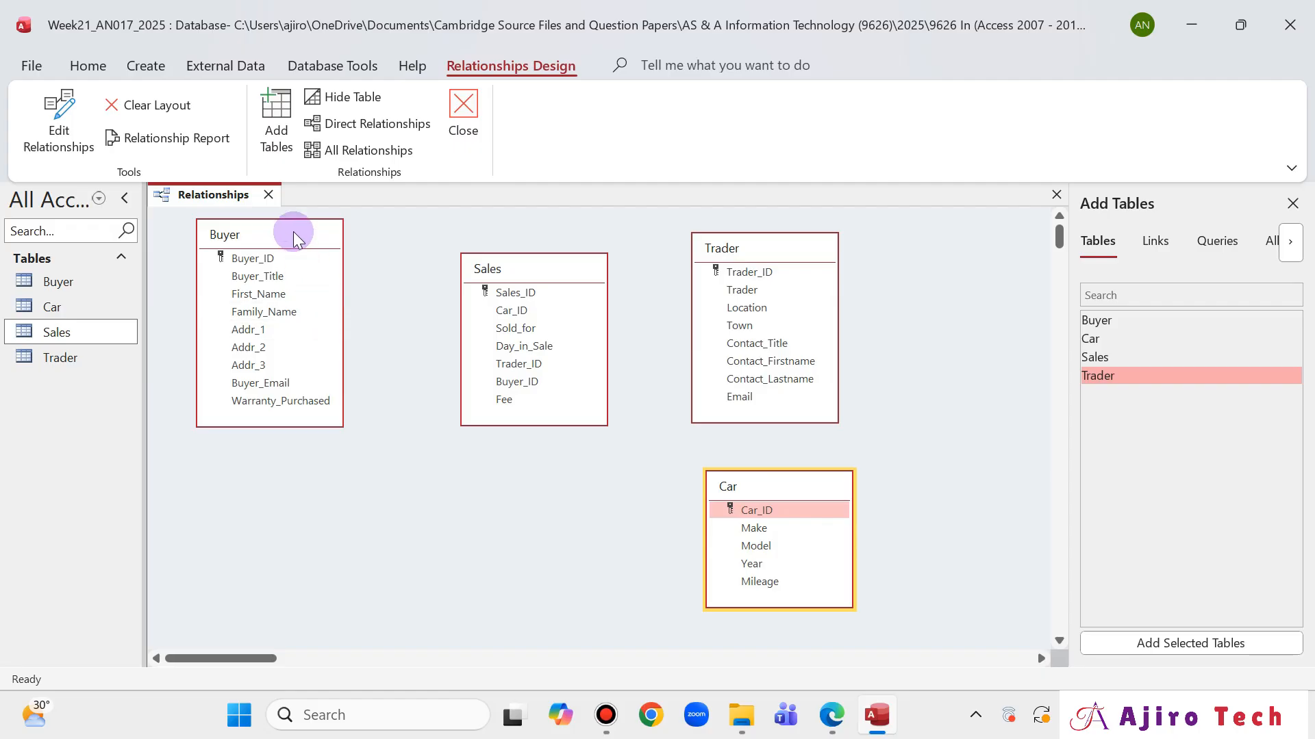
{"action": "left_click_drag", "start_coordinate": [293, 231], "coordinate": [641, 507]}
{"action": "left_click_drag", "start_coordinate": [778, 486], "coordinate": [258, 253]}
{"action": "left_click_drag", "start_coordinate": [535, 268], "coordinate": [520, 263]}
{"action": "left_click_drag", "start_coordinate": [783, 249], "coordinate": [754, 252]}
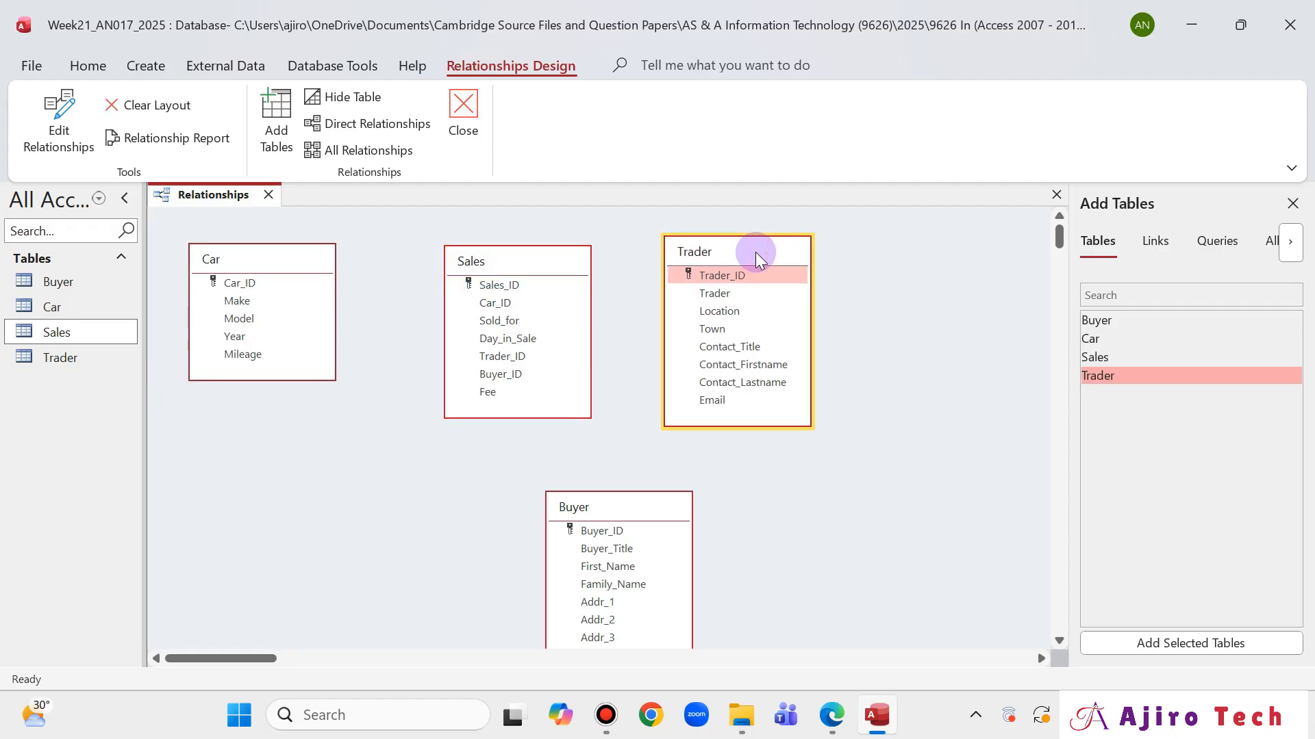
{"action": "left_click_drag", "start_coordinate": [632, 519], "coordinate": [770, 480]}
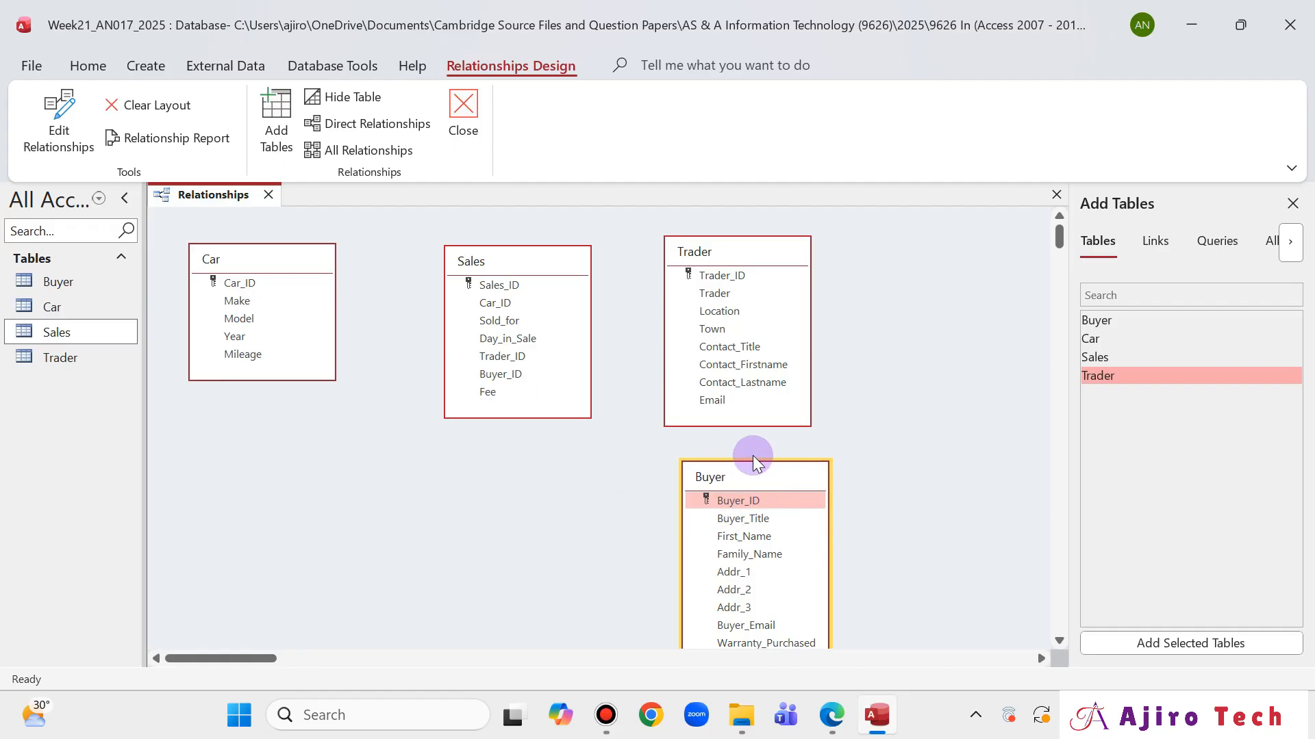
{"action": "left_click_drag", "start_coordinate": [749, 474], "coordinate": [738, 460]}
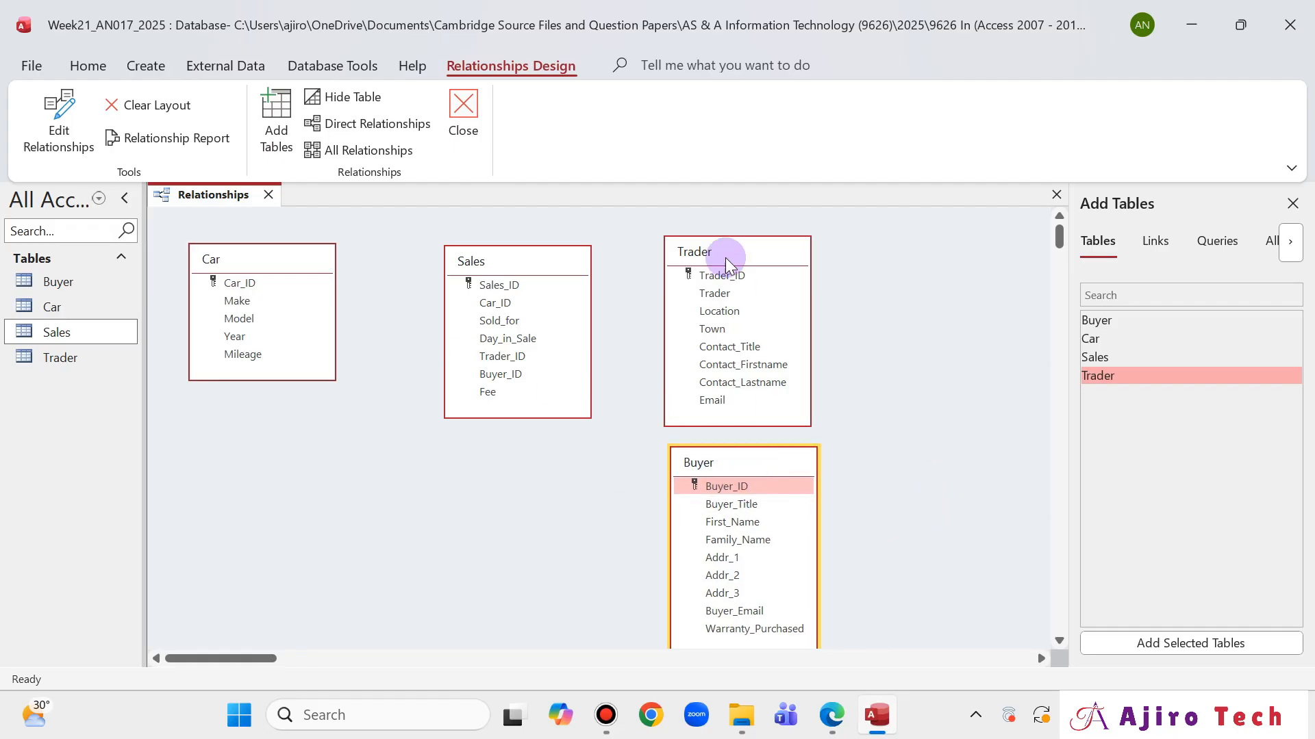
{"action": "mouse_move", "coordinate": [725, 257]}
{"action": "left_mouse_down"}
{"action": "mouse_move", "coordinate": [733, 224]}
{"action": "mouse_move", "coordinate": [725, 254]}
{"action": "left_mouse_up"}
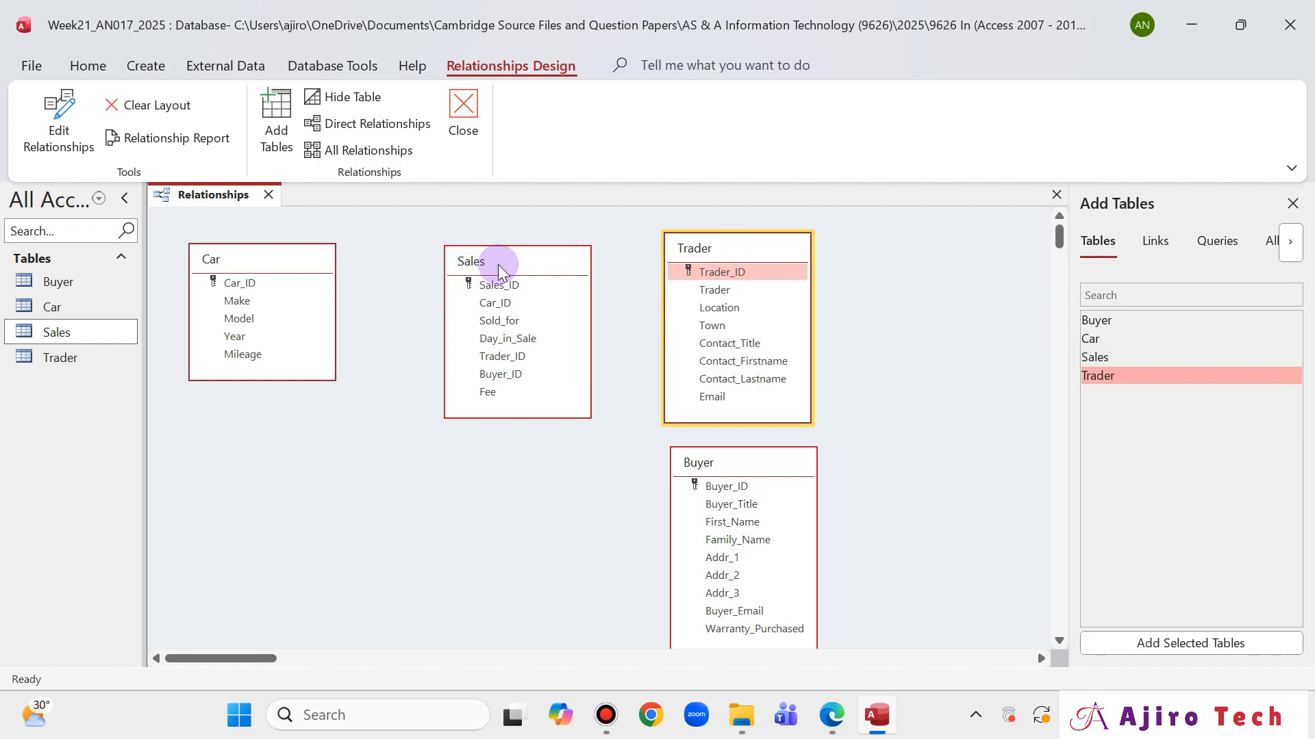
{"action": "left_click_drag", "start_coordinate": [498, 265], "coordinate": [472, 263]}
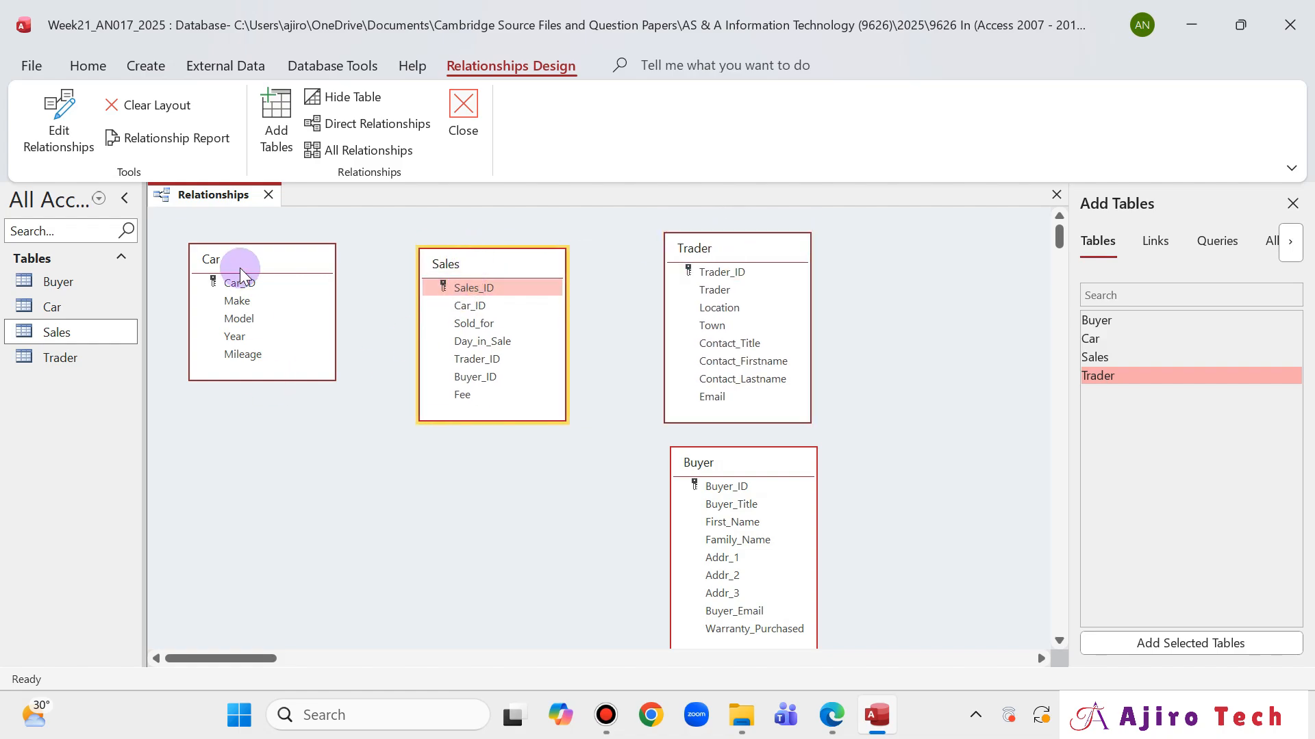
Relate Sales to Car on Car_ID, to Trader on Trader_ID and to Buyer on Buyer_ID, without referential integrity
{"action": "left_click_drag", "start_coordinate": [237, 282], "coordinate": [465, 307]}
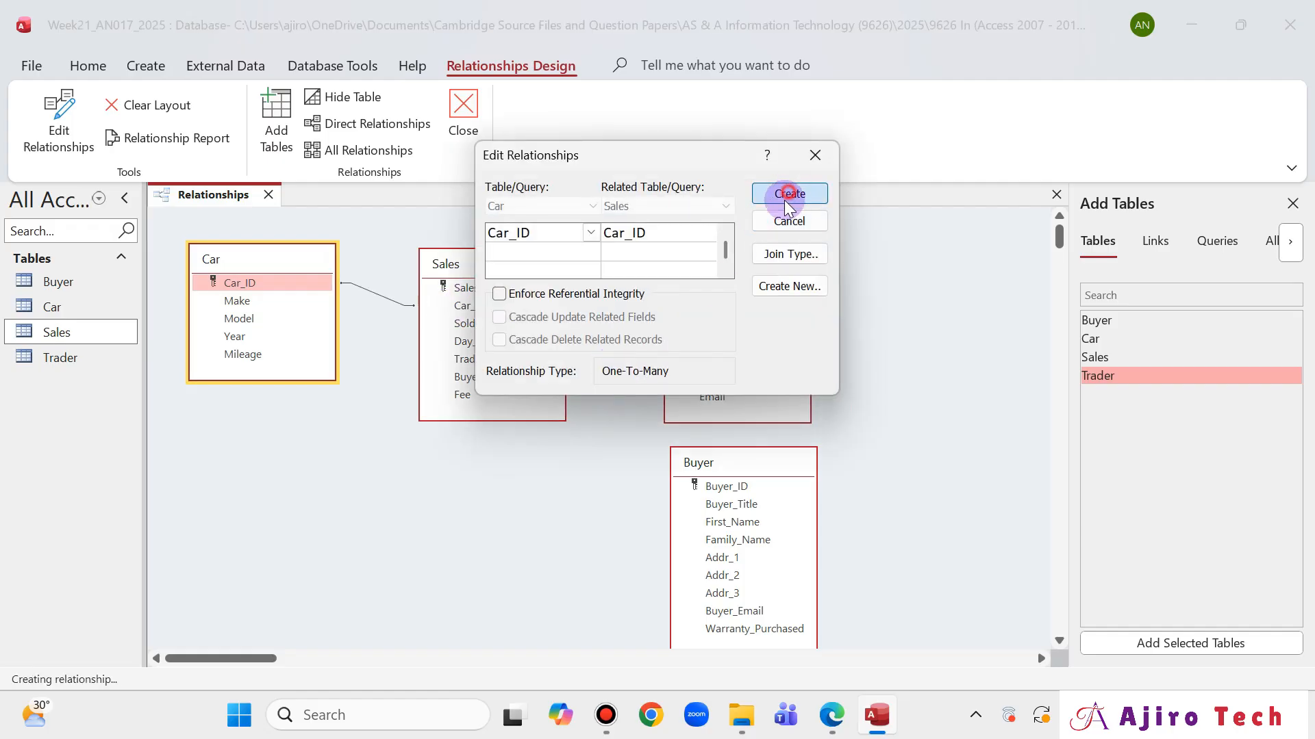
{"action": "left_click", "coordinate": [787, 196]}
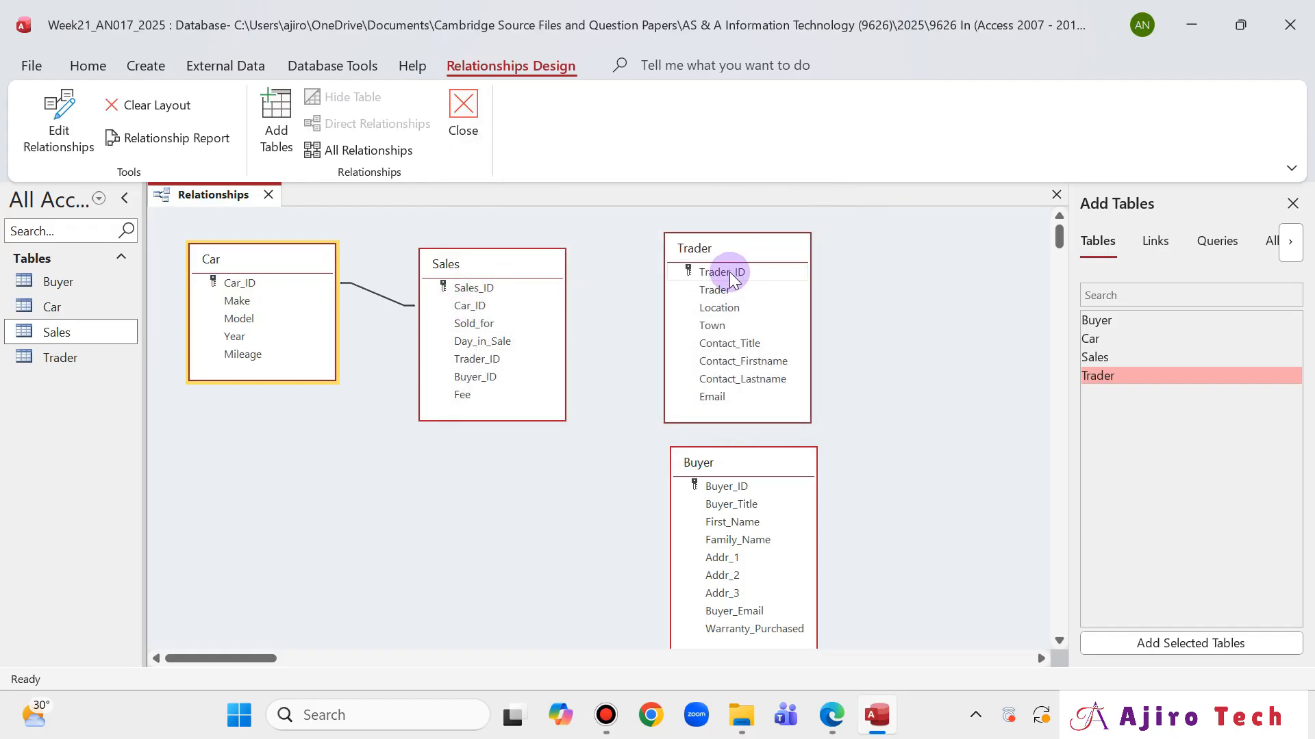
{"action": "left_click_drag", "start_coordinate": [731, 274], "coordinate": [498, 367]}
{"action": "left_click", "coordinate": [774, 195]}
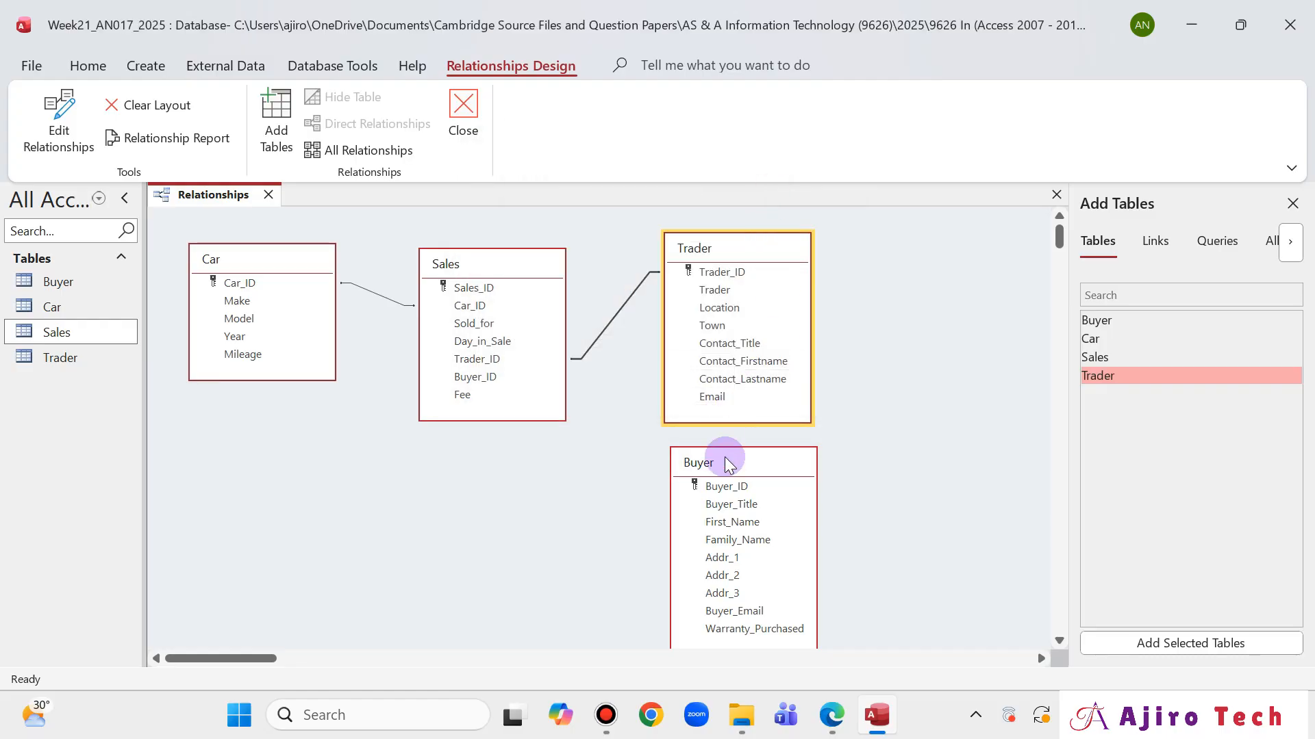
{"action": "left_click_drag", "start_coordinate": [750, 486], "coordinate": [487, 378]}
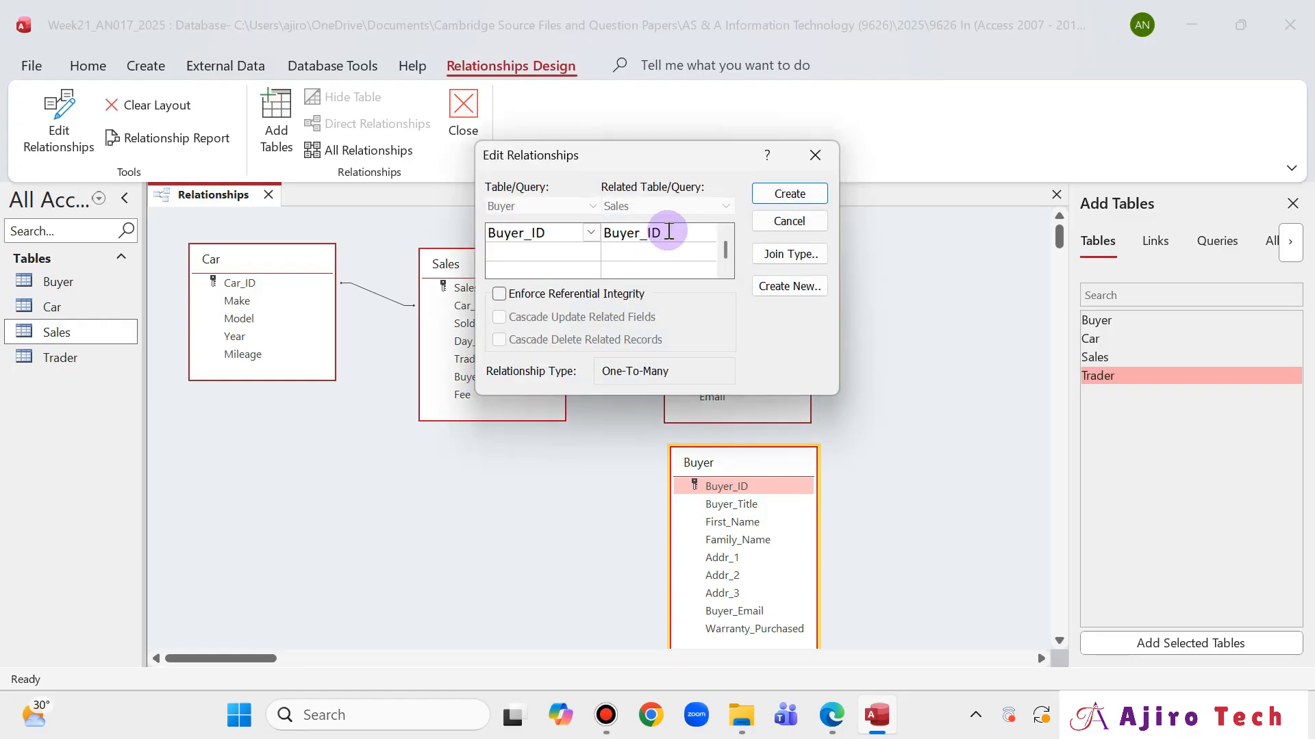
{"action": "left_click", "coordinate": [786, 195]}
Save the relationships layout and close the Relationships window
{"action": "right_click", "coordinate": [214, 185]}
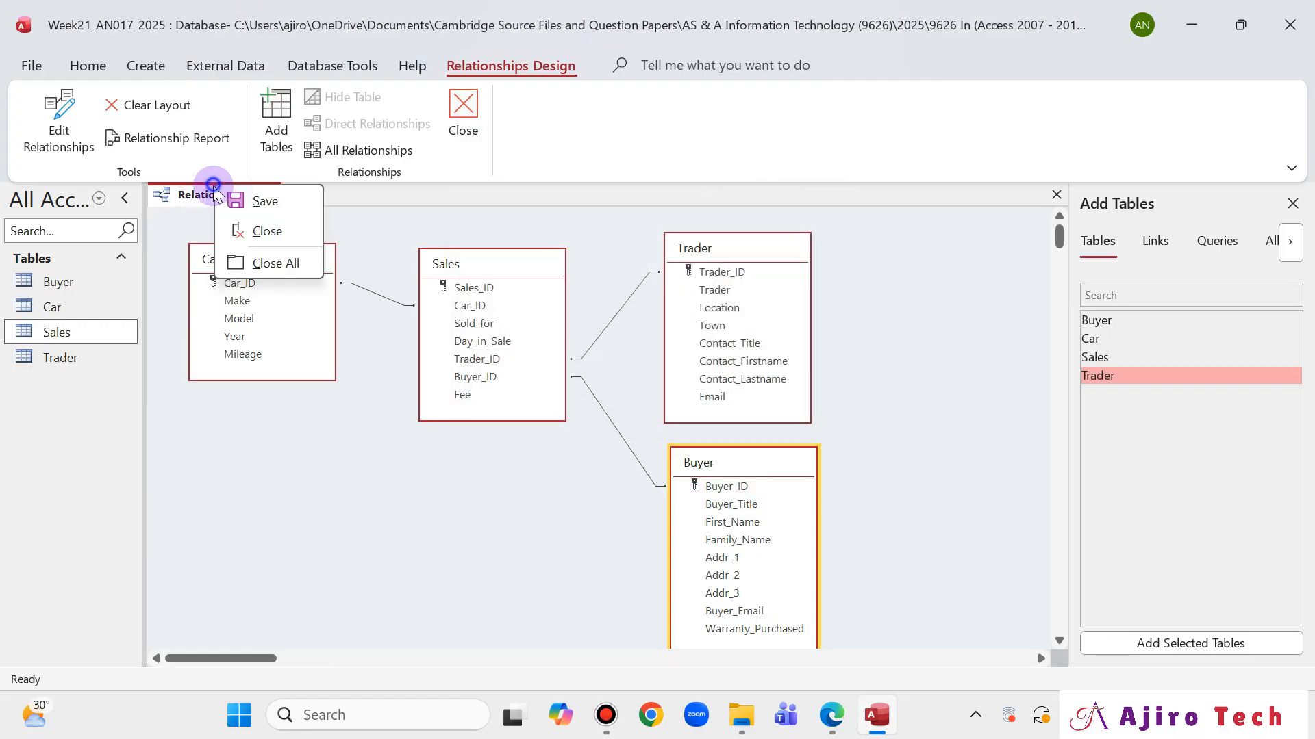
{"action": "left_click", "coordinate": [273, 203]}
{"action": "right_click", "coordinate": [217, 200]}
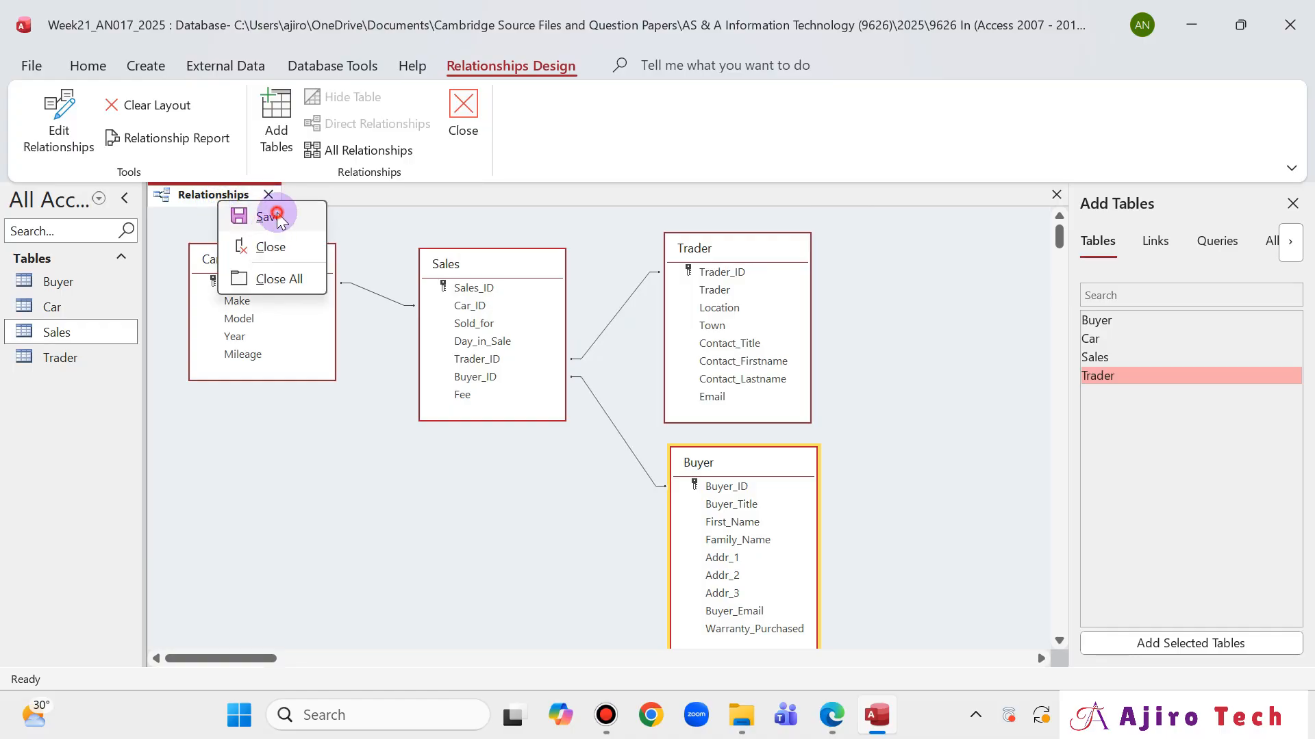
{"action": "left_click", "coordinate": [271, 215]}
{"action": "left_click", "coordinate": [271, 196]}
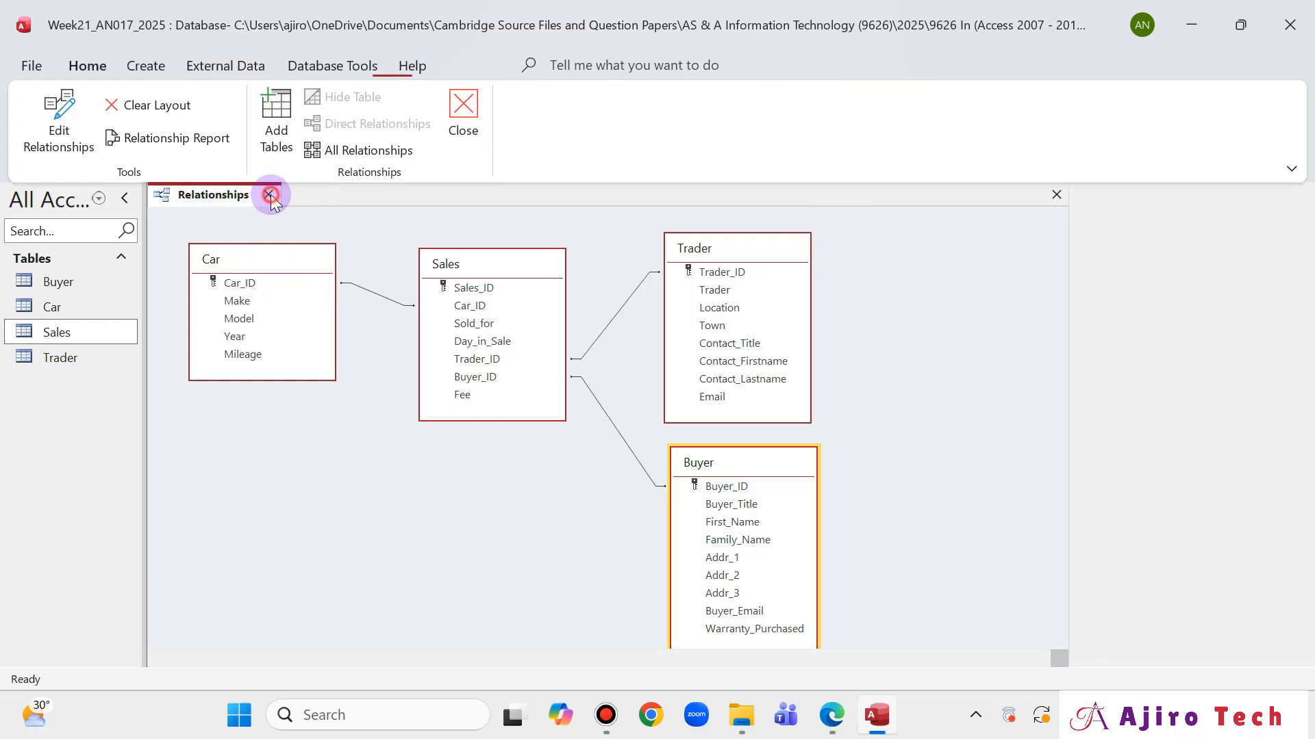
Check the related Sales records under the first record of the Buyer, Car and Trader tables, and close the three tables
{"action": "left_click", "coordinate": [117, 334]}
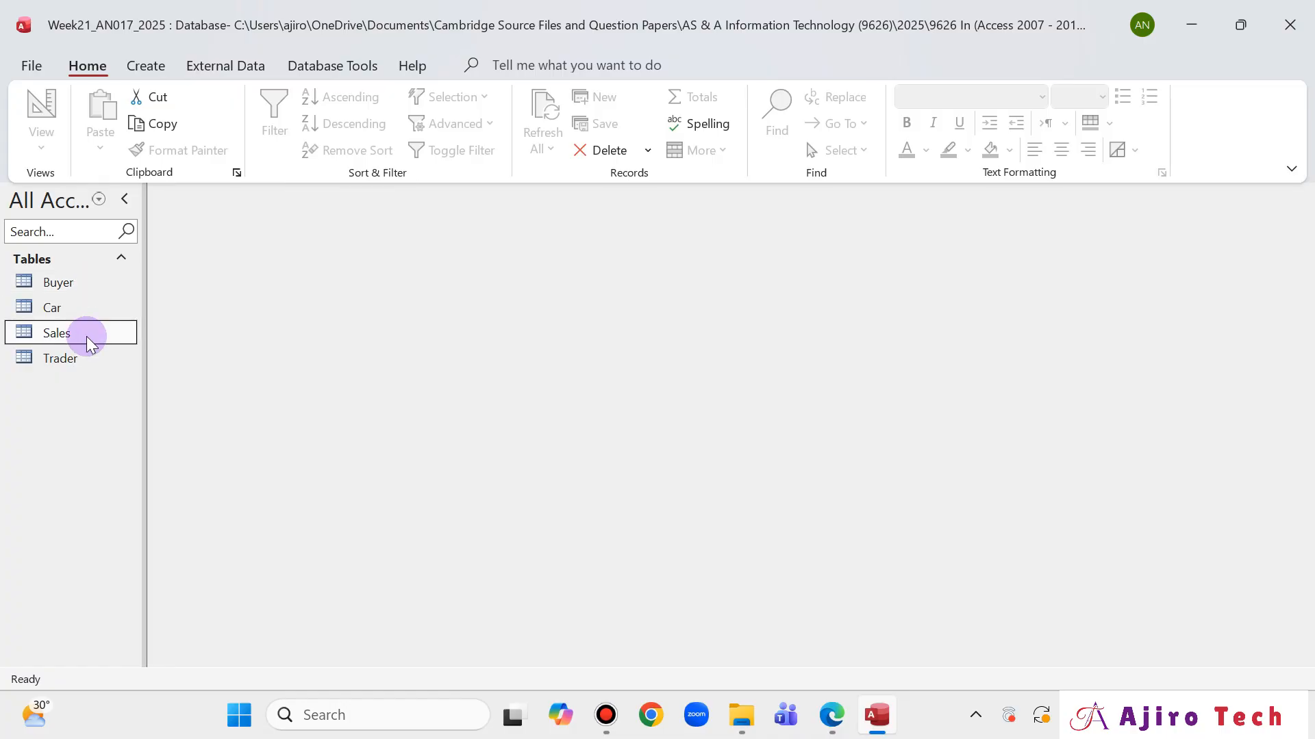
{"action": "double_click", "coordinate": [95, 290]}
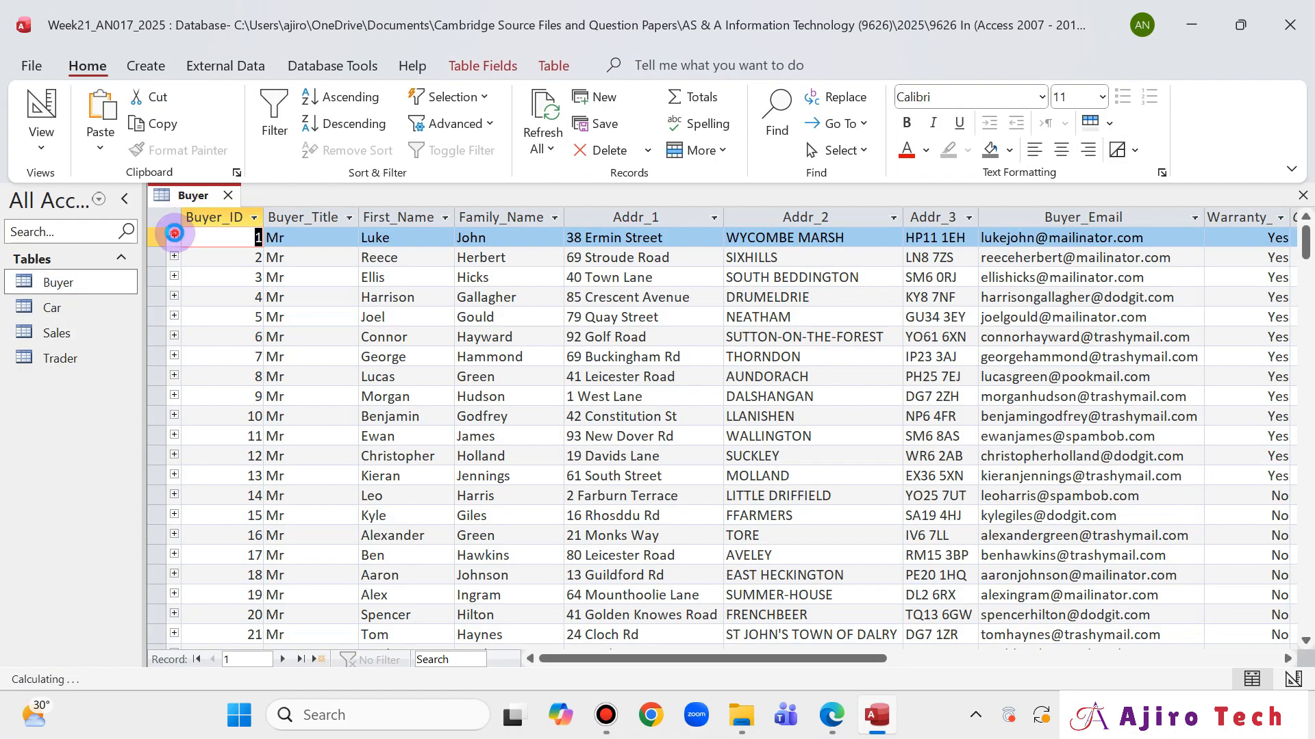
{"action": "left_click", "coordinate": [174, 234]}
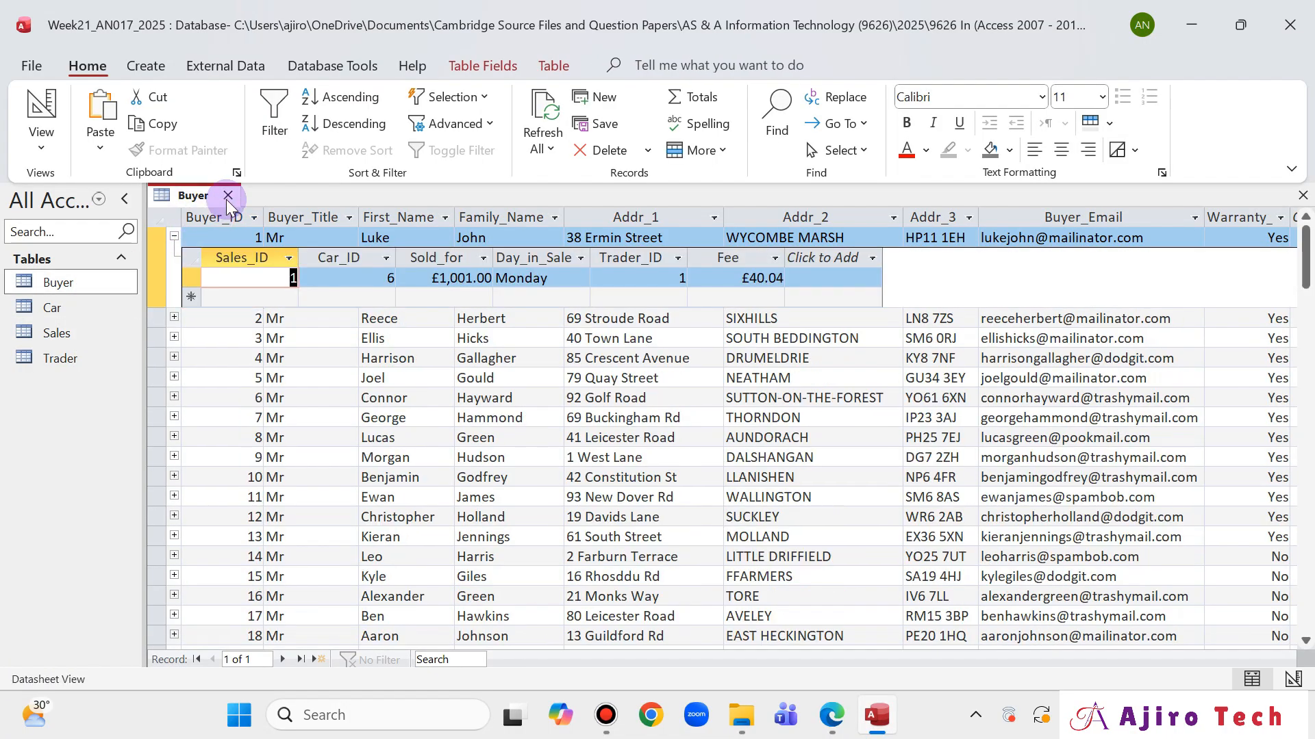
{"action": "double_click", "coordinate": [81, 305]}
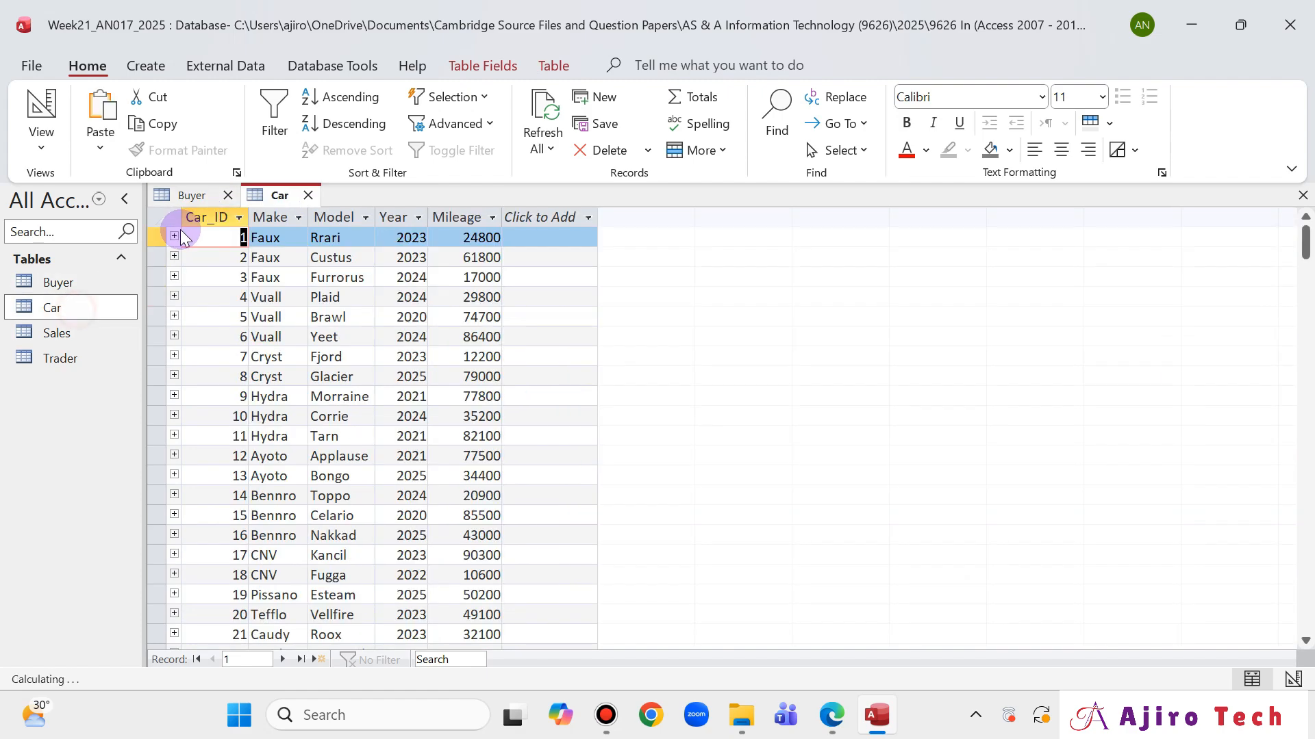
{"action": "left_click", "coordinate": [173, 237]}
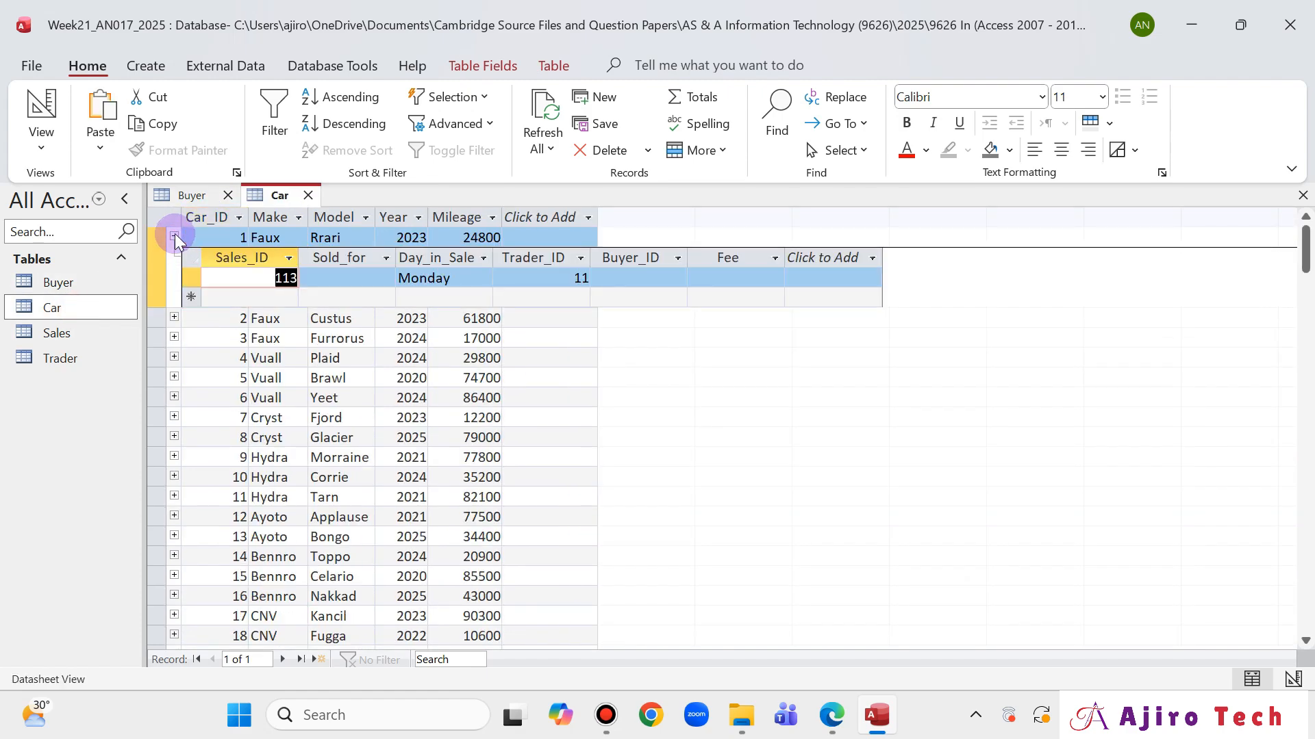
{"action": "left_click", "coordinate": [83, 366]}
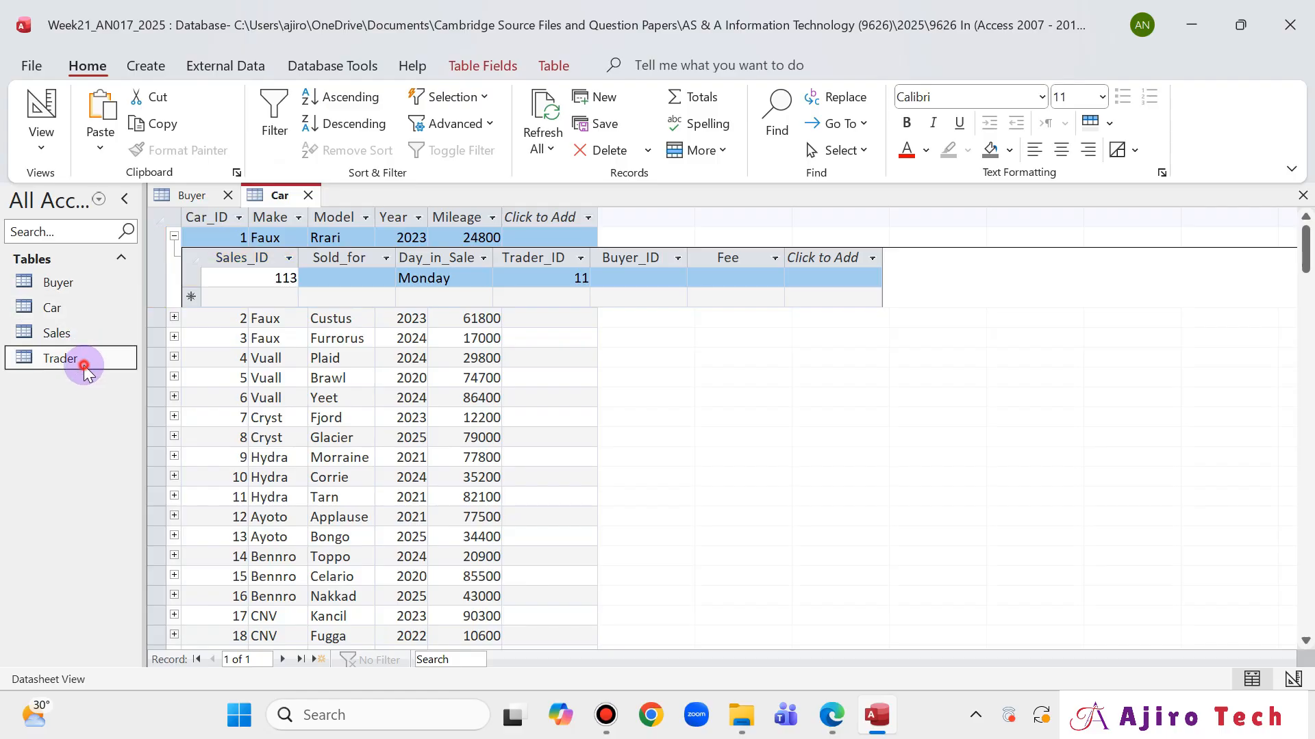
{"action": "double_click", "coordinate": [83, 366]}
{"action": "left_click", "coordinate": [173, 237]}
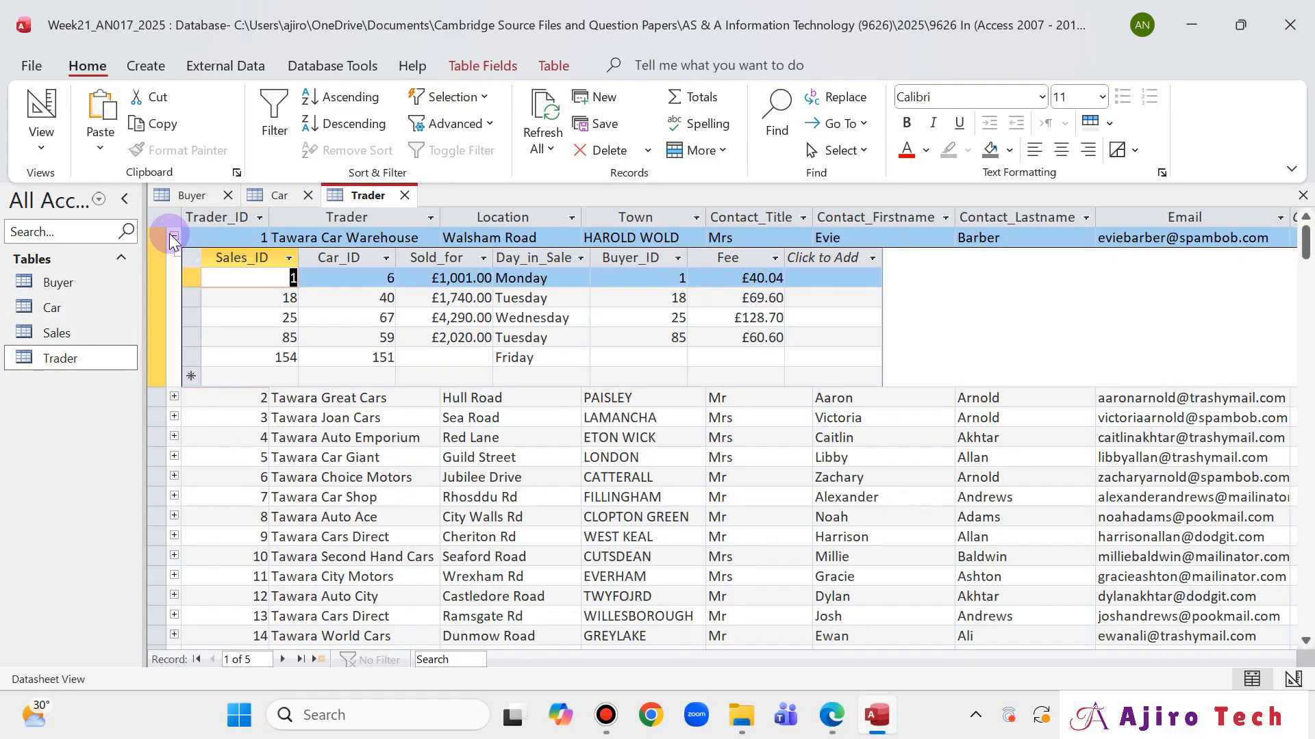
{"action": "left_click", "coordinate": [405, 195]}
{"action": "left_click", "coordinate": [308, 195]}
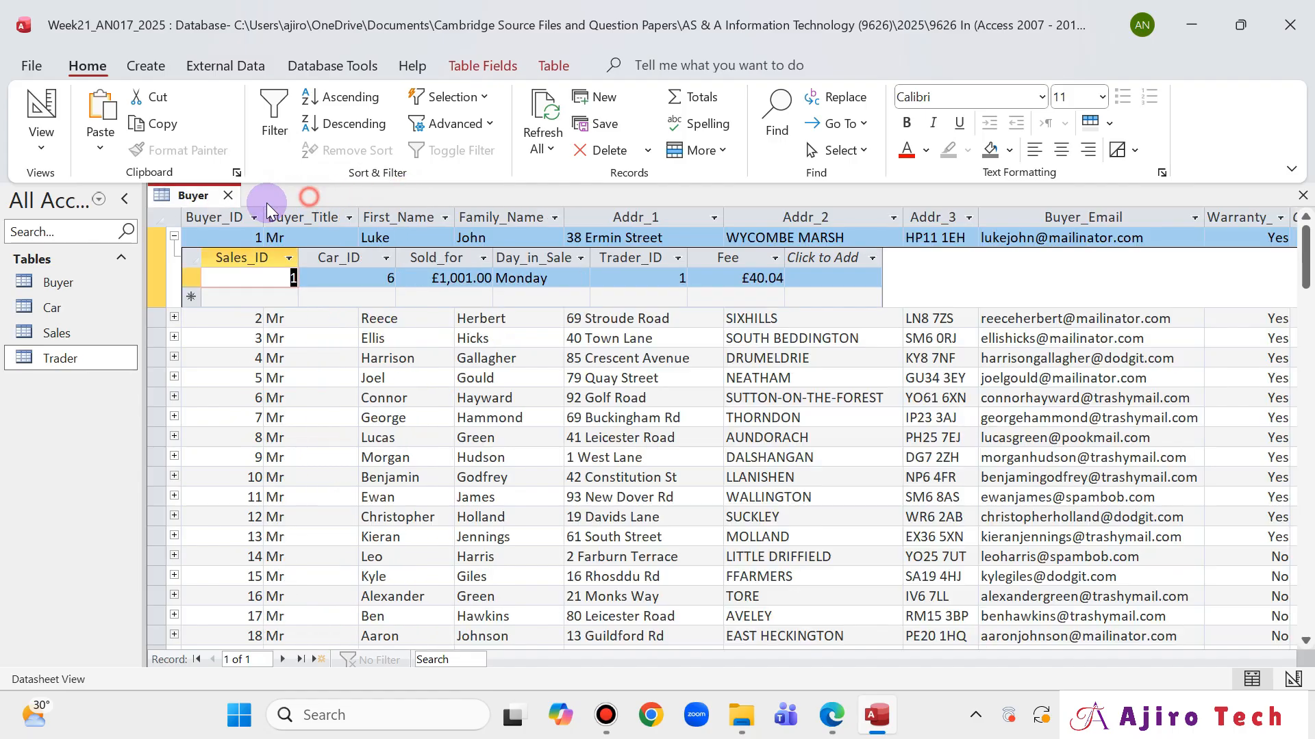
{"action": "left_click", "coordinate": [228, 197]}
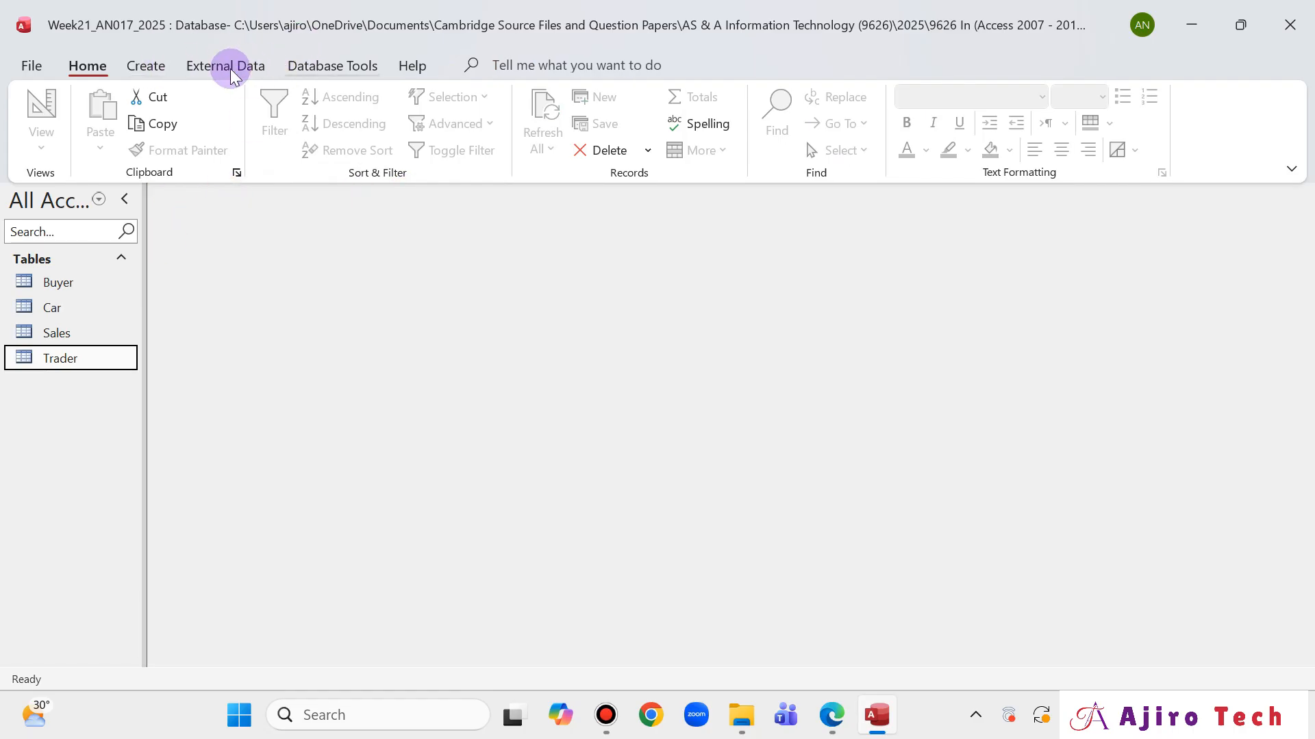
Switch to the question paper in Edge and review the Traders form layout with its Cars Sold and Cars Unsold subforms
{"action": "left_click", "coordinate": [145, 65]}
{"action": "left_click", "coordinate": [338, 111]}
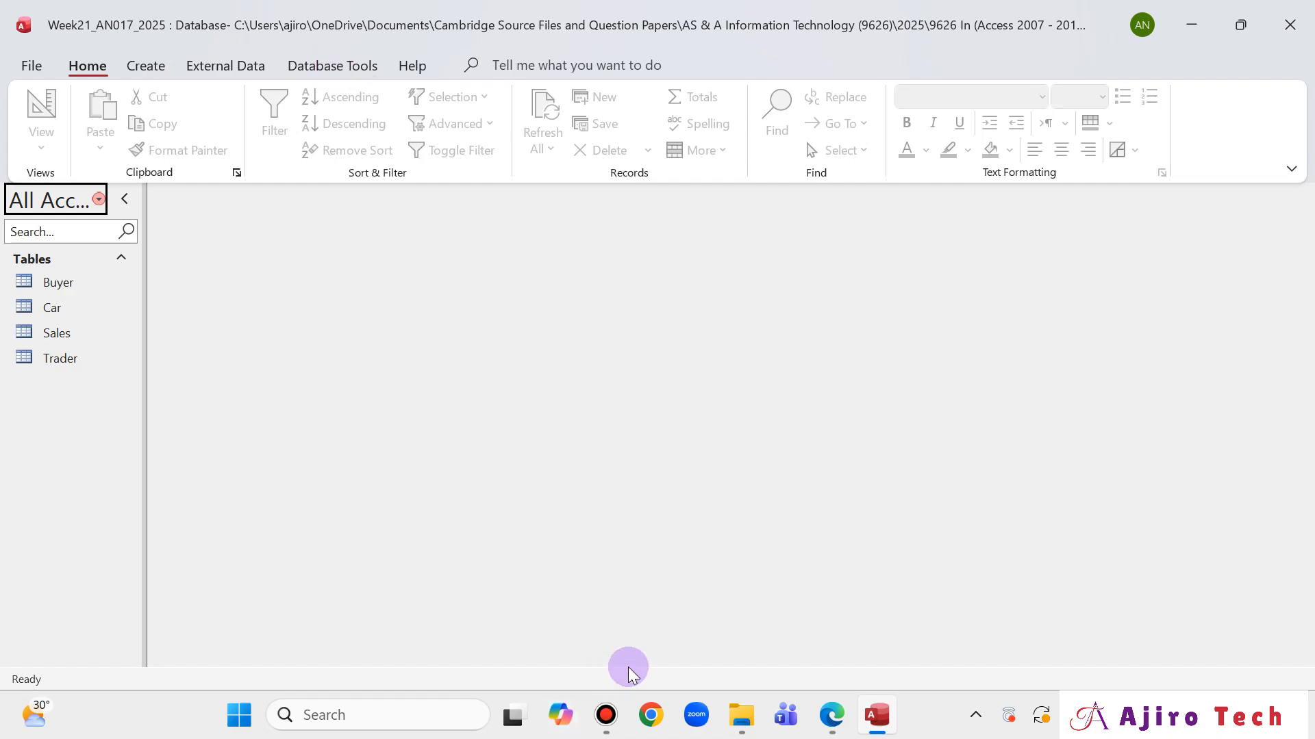
{"action": "left_click", "coordinate": [831, 715]}
{"action": "scroll", "coordinate": [454, 283], "scroll_direction": "down", "scroll_amount": 3}
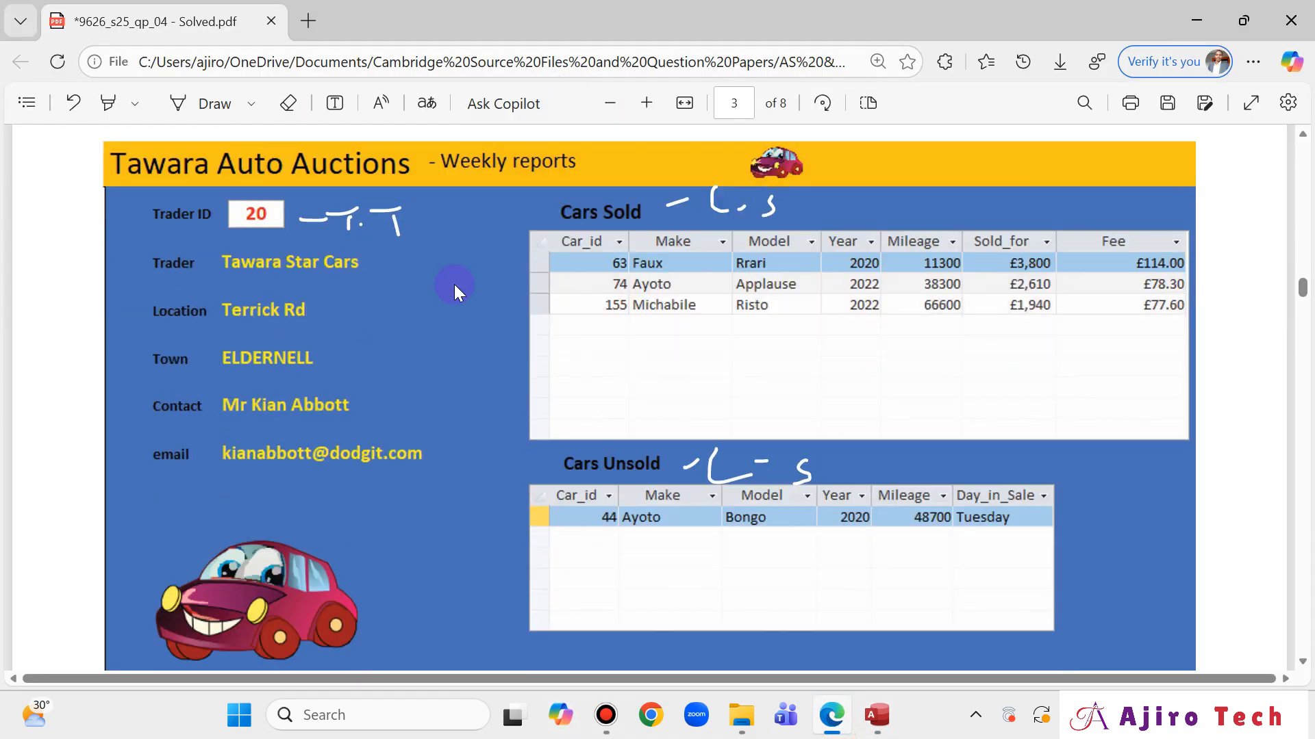
{"action": "scroll", "coordinate": [256, 237], "scroll_direction": "up", "scroll_amount": 1}
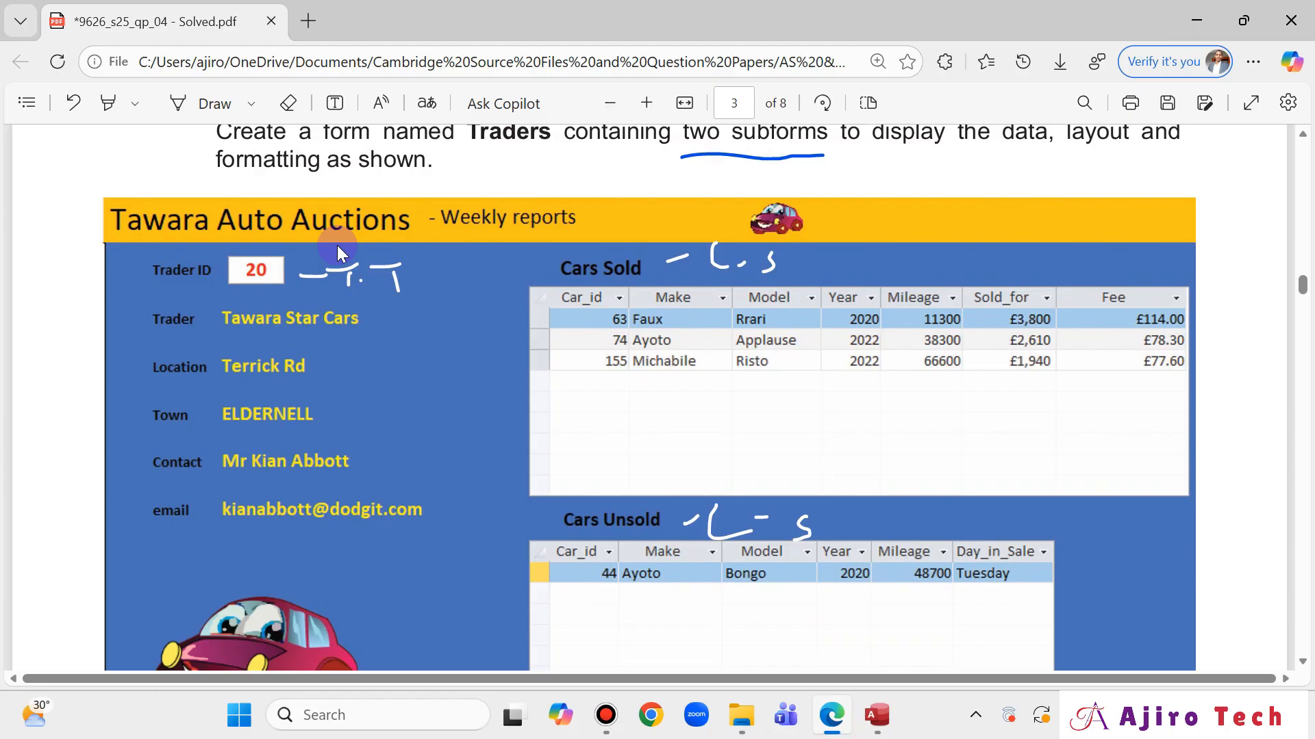
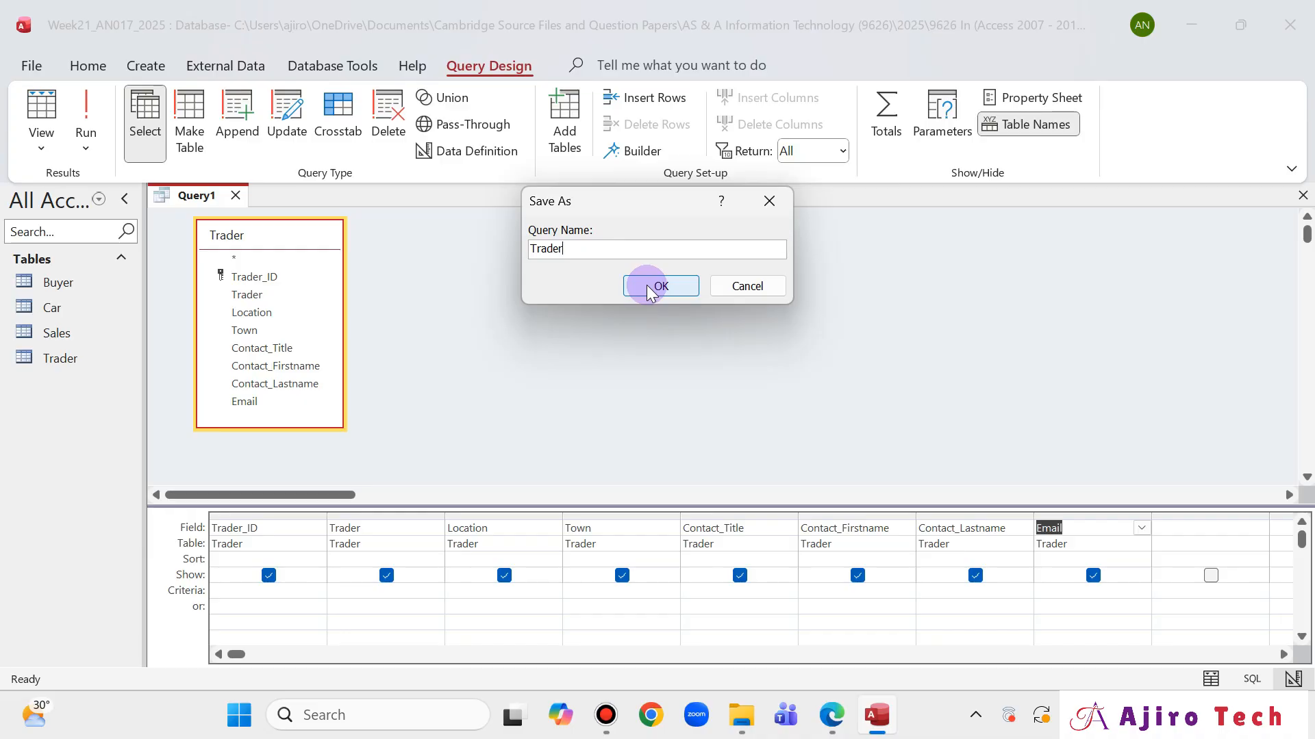
Save the query of all Trader fields as "Trader data" and close it
{"action": "type", "text": "data"}
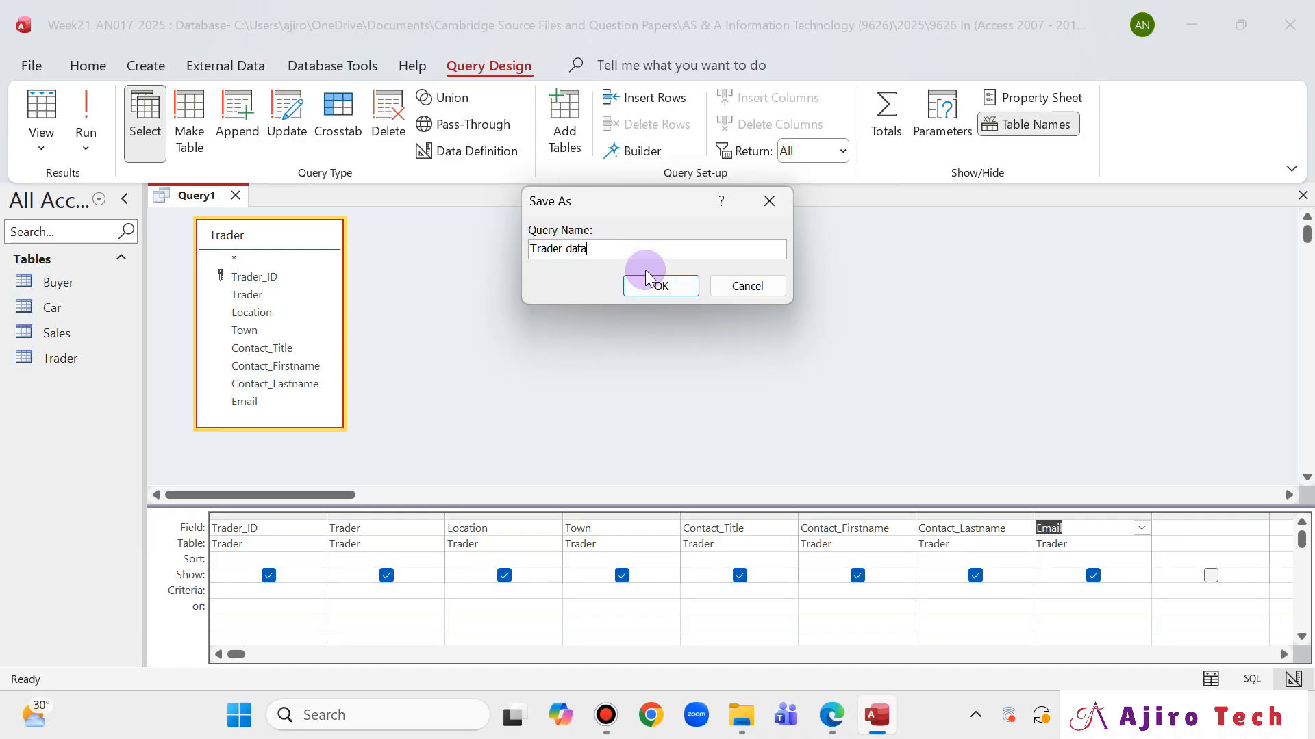
{"action": "left_click", "coordinate": [666, 286]}
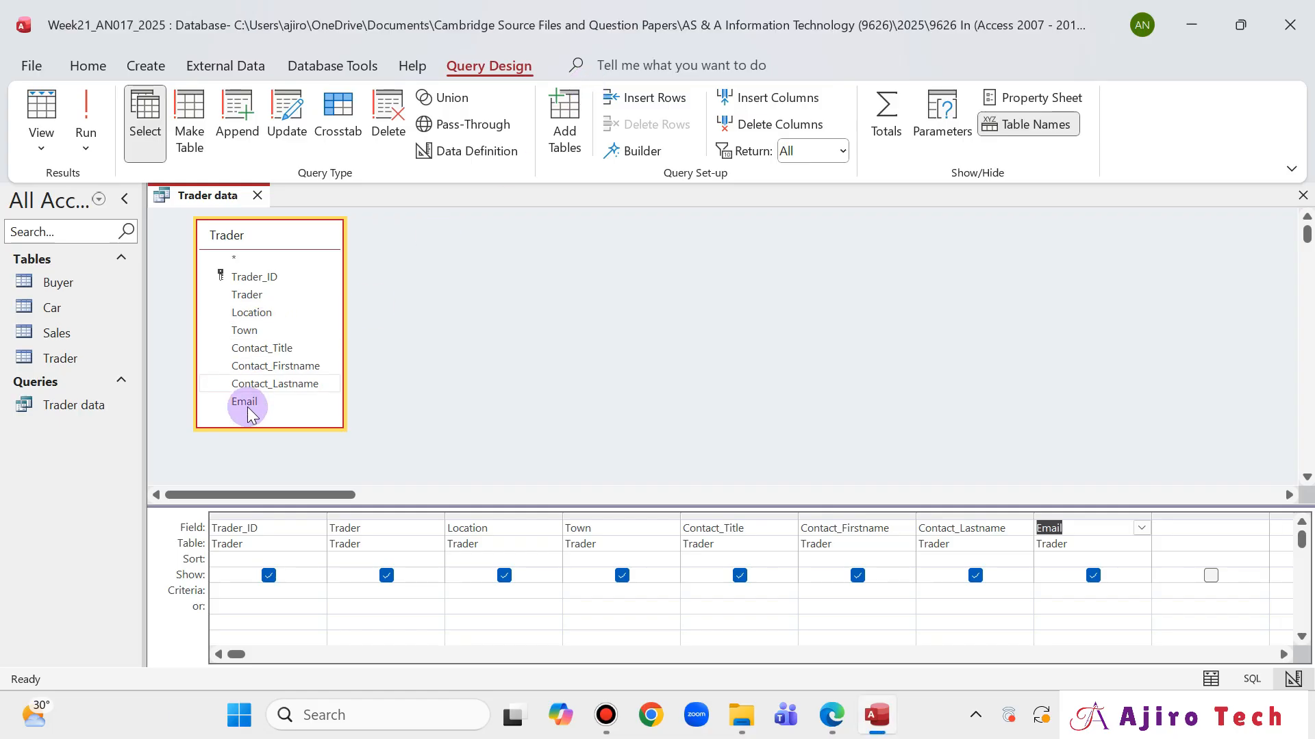
{"action": "left_click", "coordinate": [258, 196]}
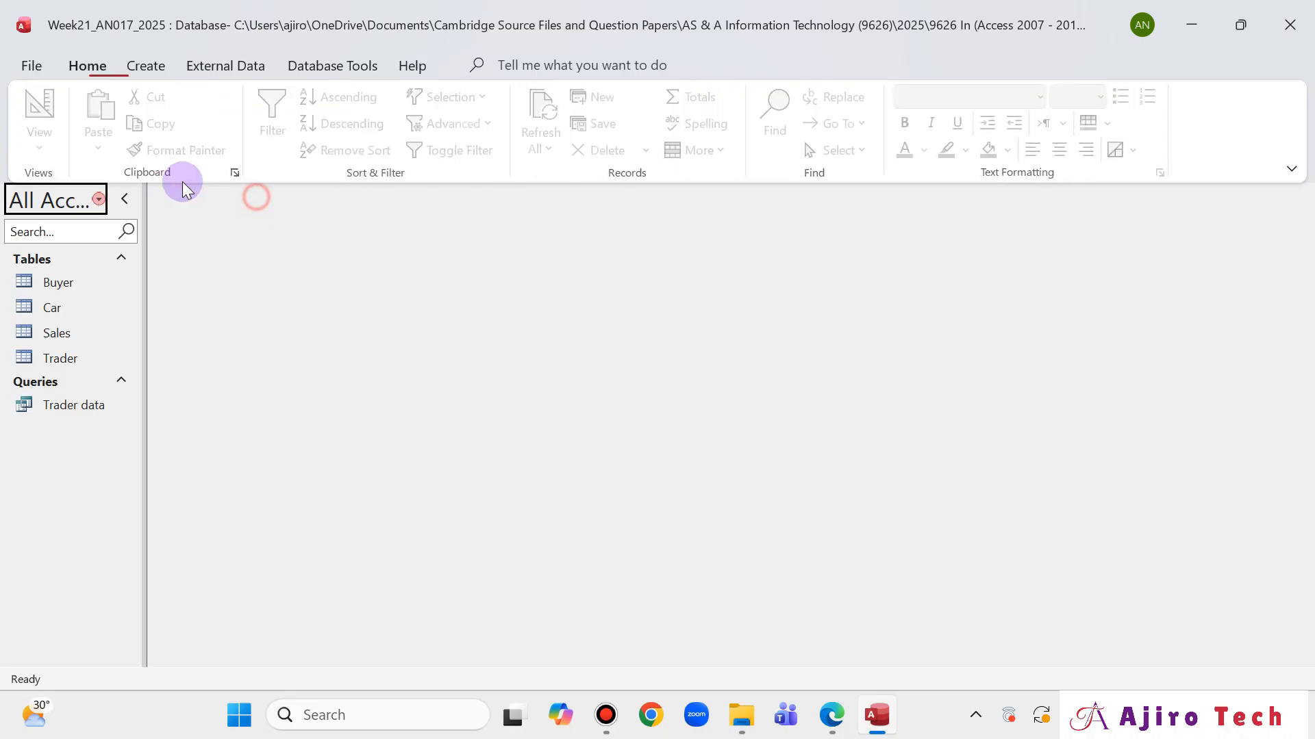
Check the Cars Sold subform layout in the question paper, and start a new query design in Access based on the Car table
{"action": "left_click", "coordinate": [830, 715]}
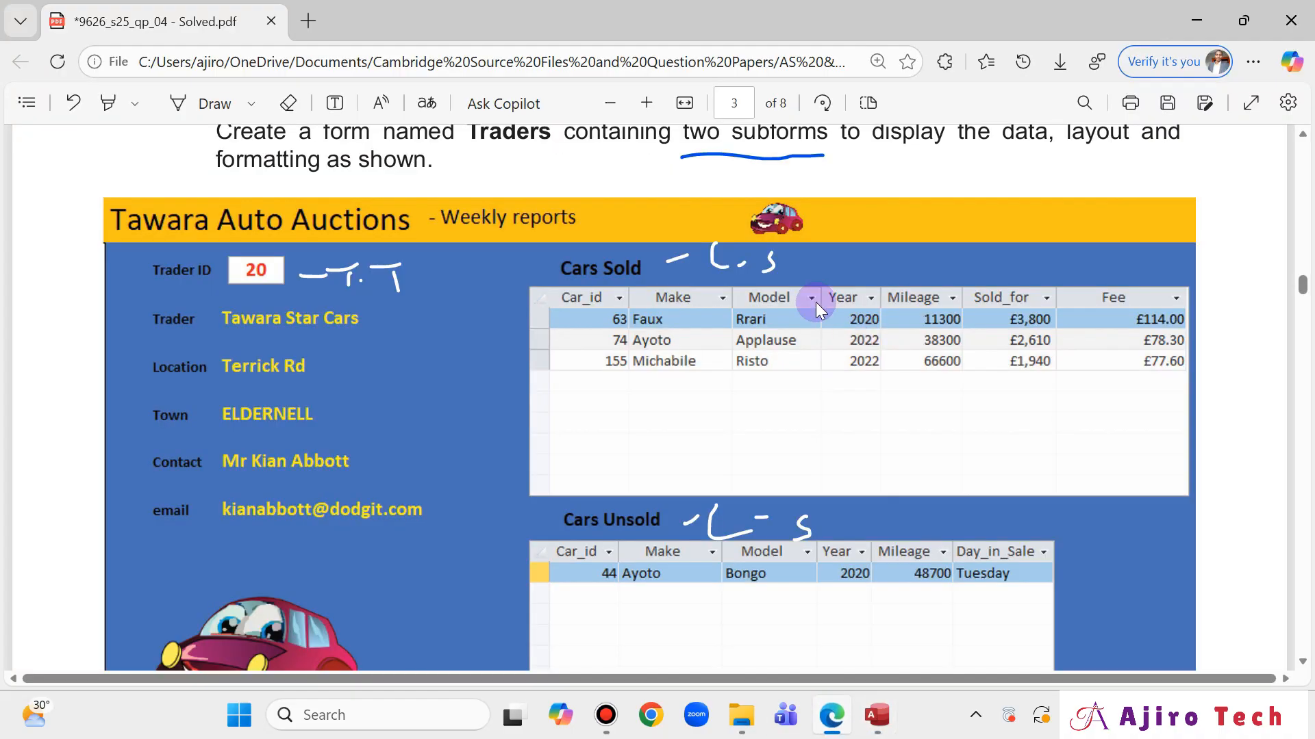
{"action": "left_click", "coordinate": [877, 715]}
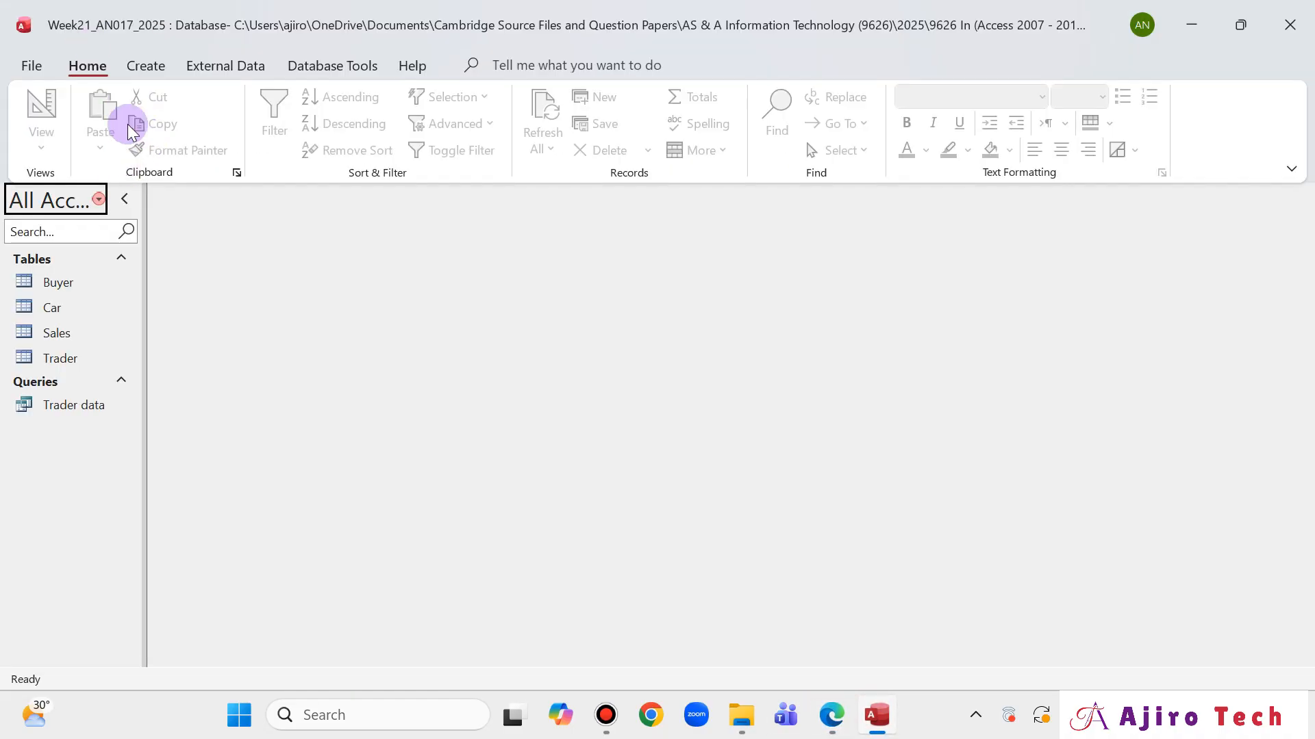
{"action": "left_click", "coordinate": [167, 69]}
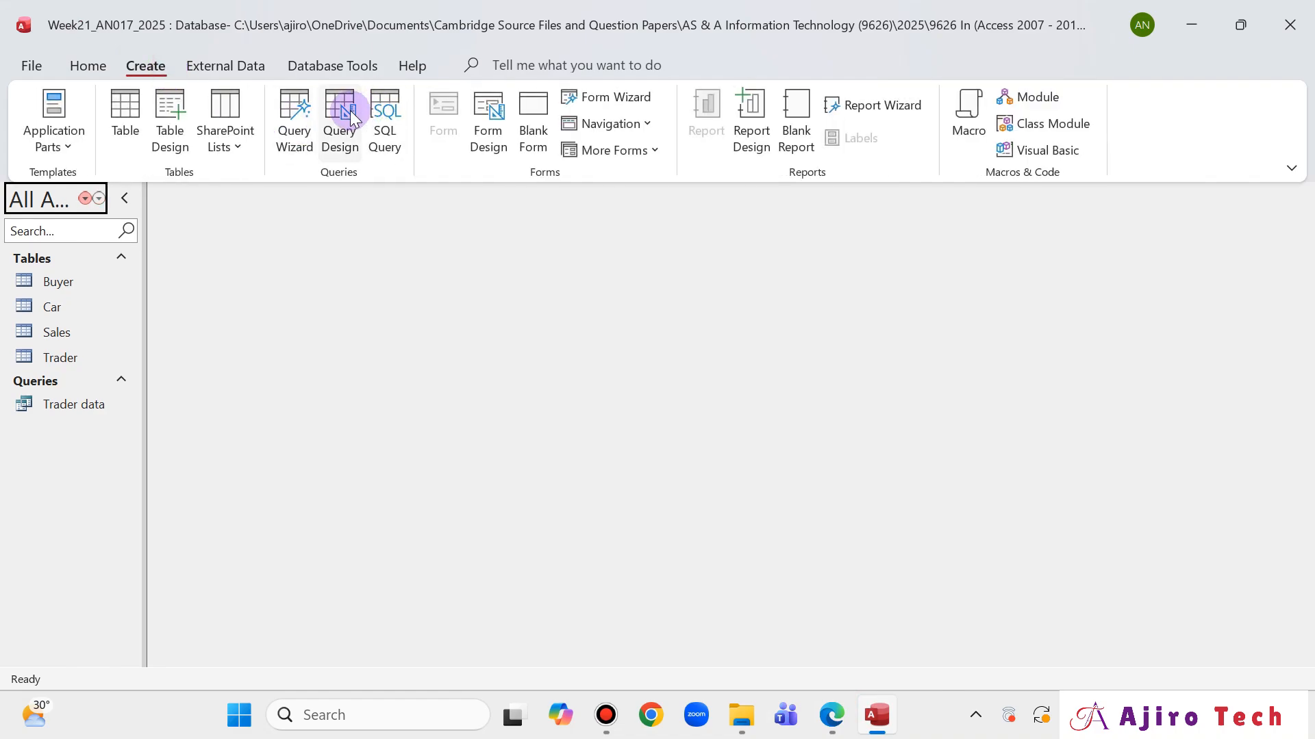
{"action": "left_click", "coordinate": [352, 118]}
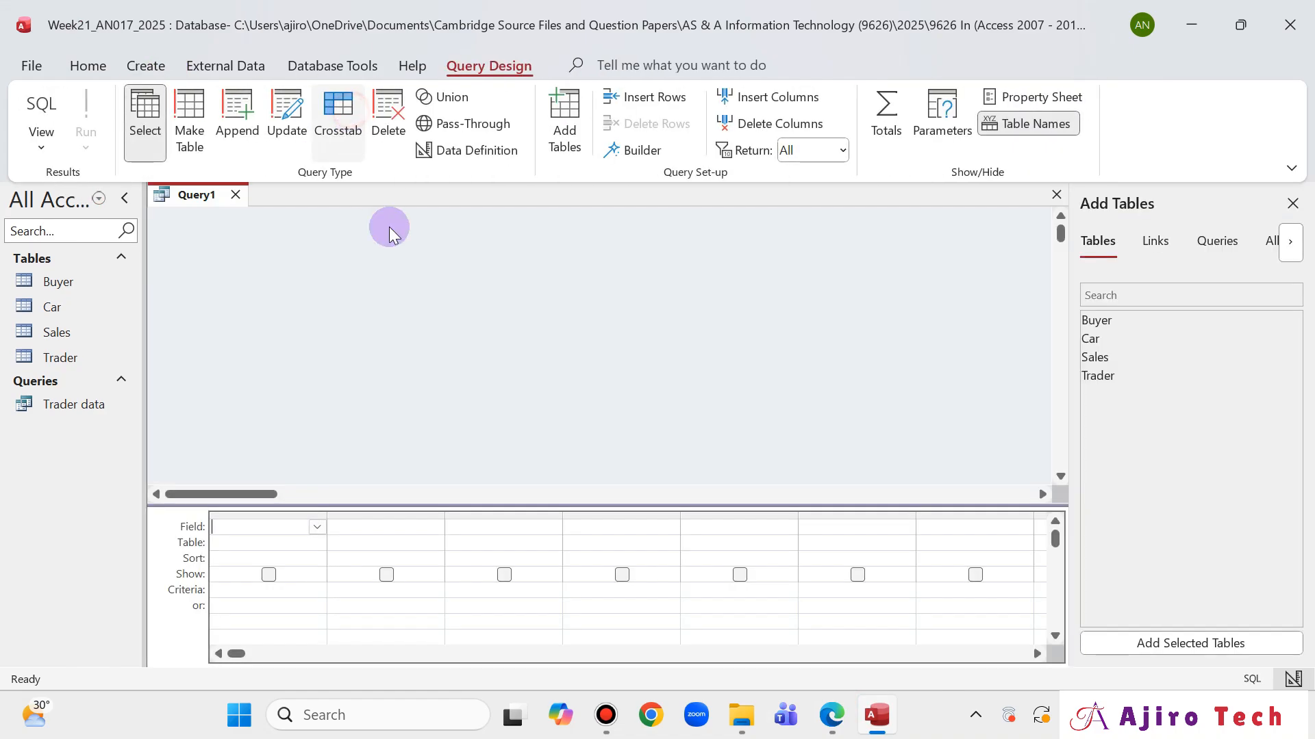
{"action": "double_click", "coordinate": [1098, 339]}
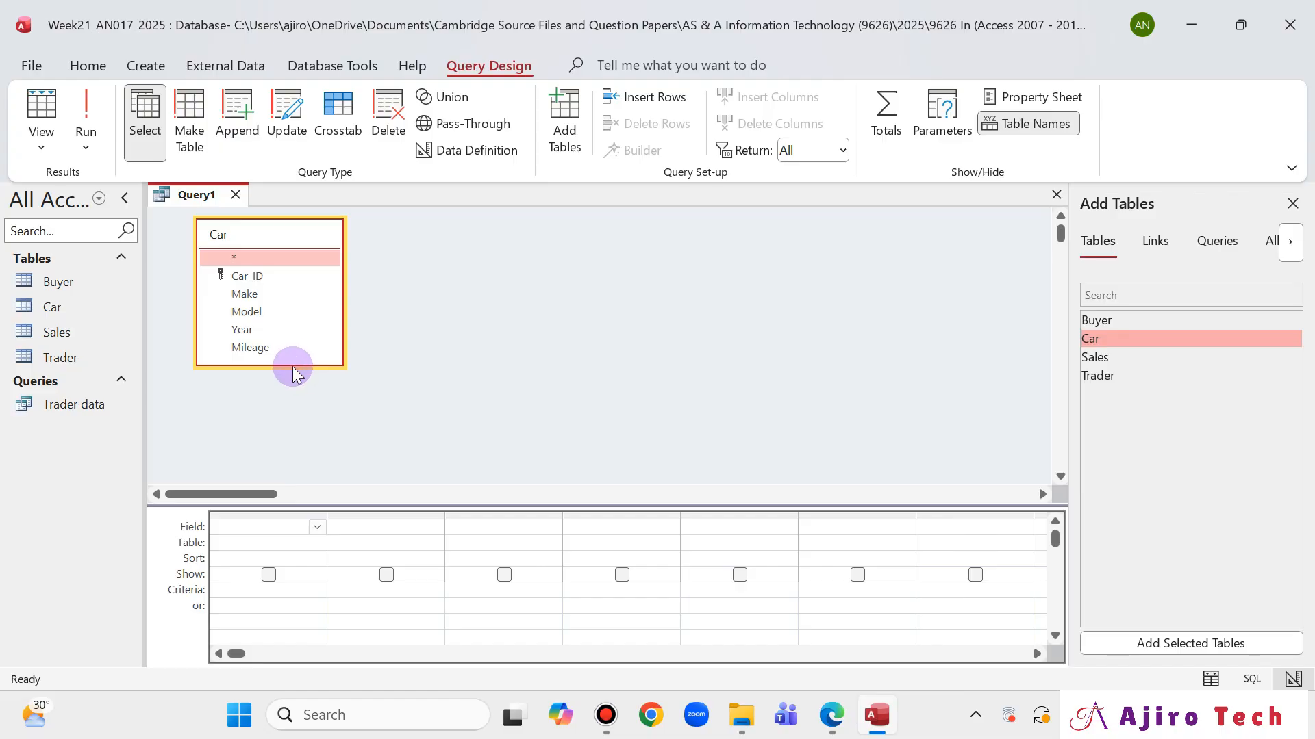
{"action": "left_click_drag", "start_coordinate": [292, 363], "coordinate": [293, 372]}
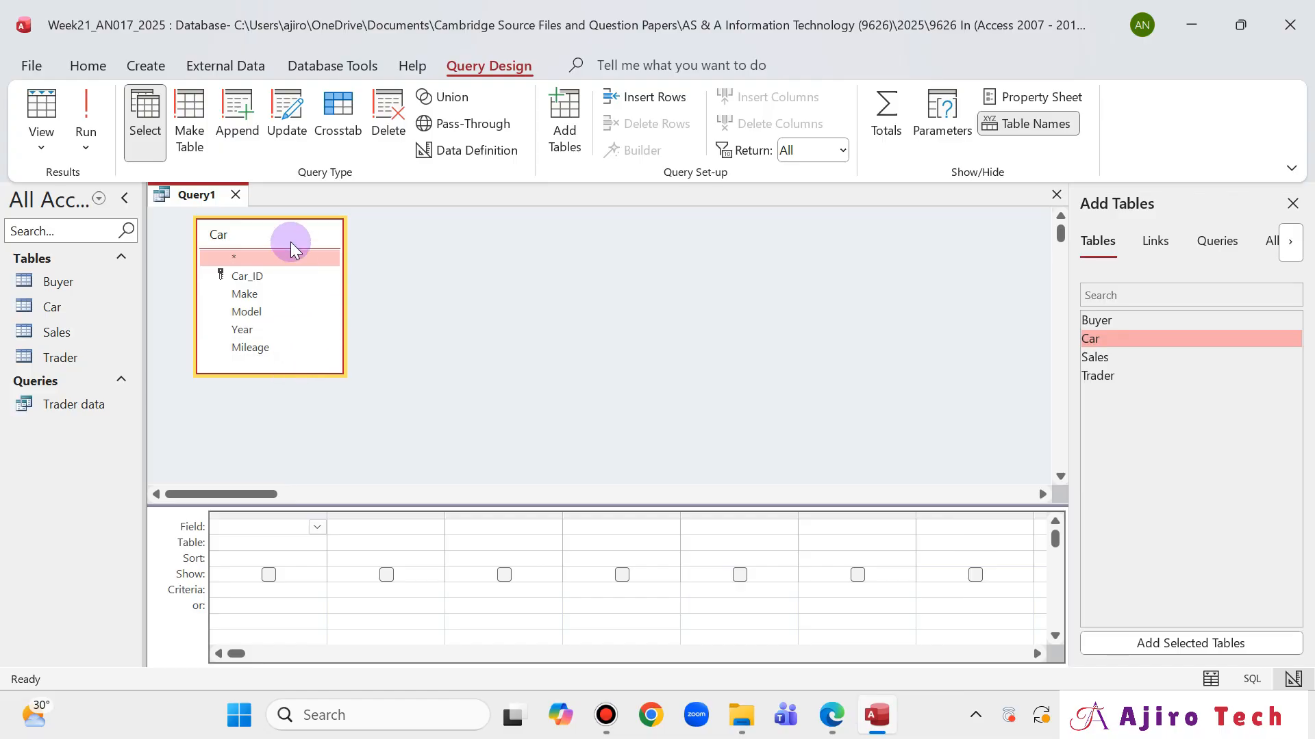
Add the Car_ID and Make fields to the query grid, checking the column order against the Cars Sold subform in the question paper
{"action": "double_click", "coordinate": [272, 278]}
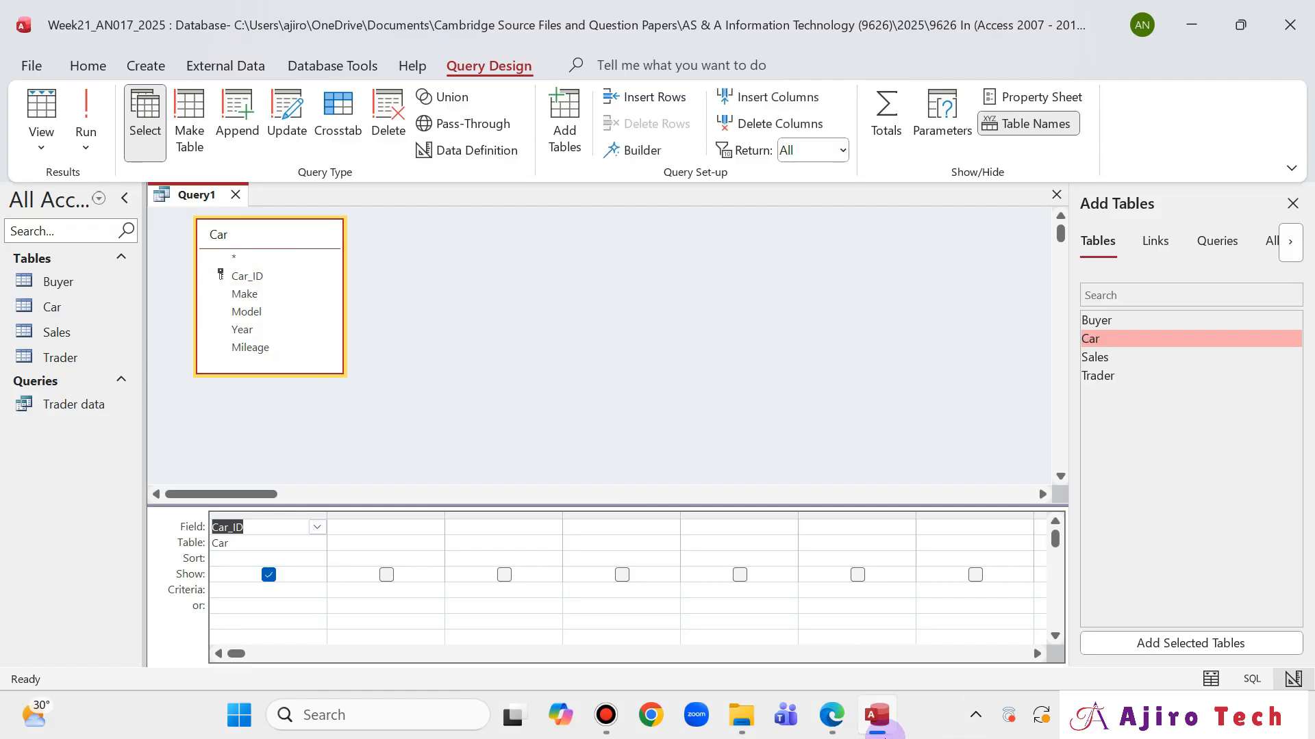
{"action": "left_click", "coordinate": [832, 716]}
{"action": "left_click", "coordinate": [832, 716]}
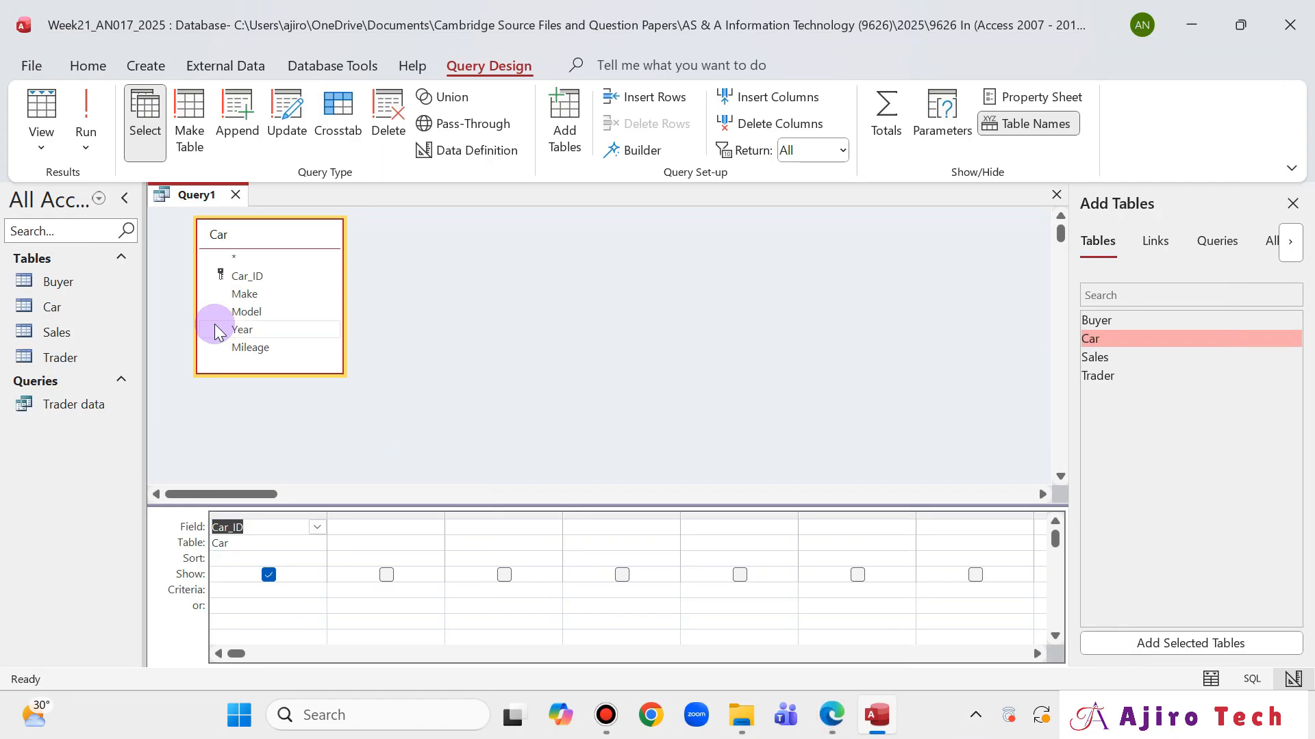
{"action": "double_click", "coordinate": [245, 296]}
{"action": "left_click", "coordinate": [831, 716]}
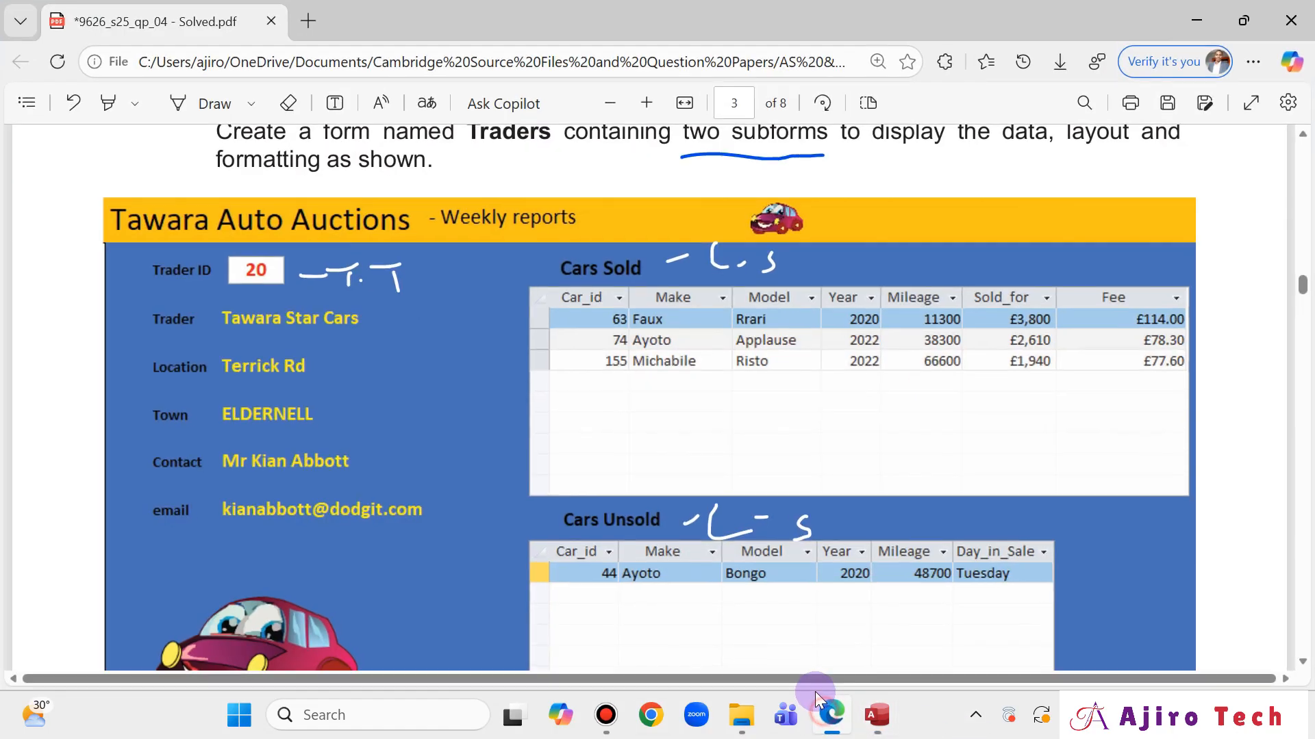
{"action": "left_click", "coordinate": [821, 709]}
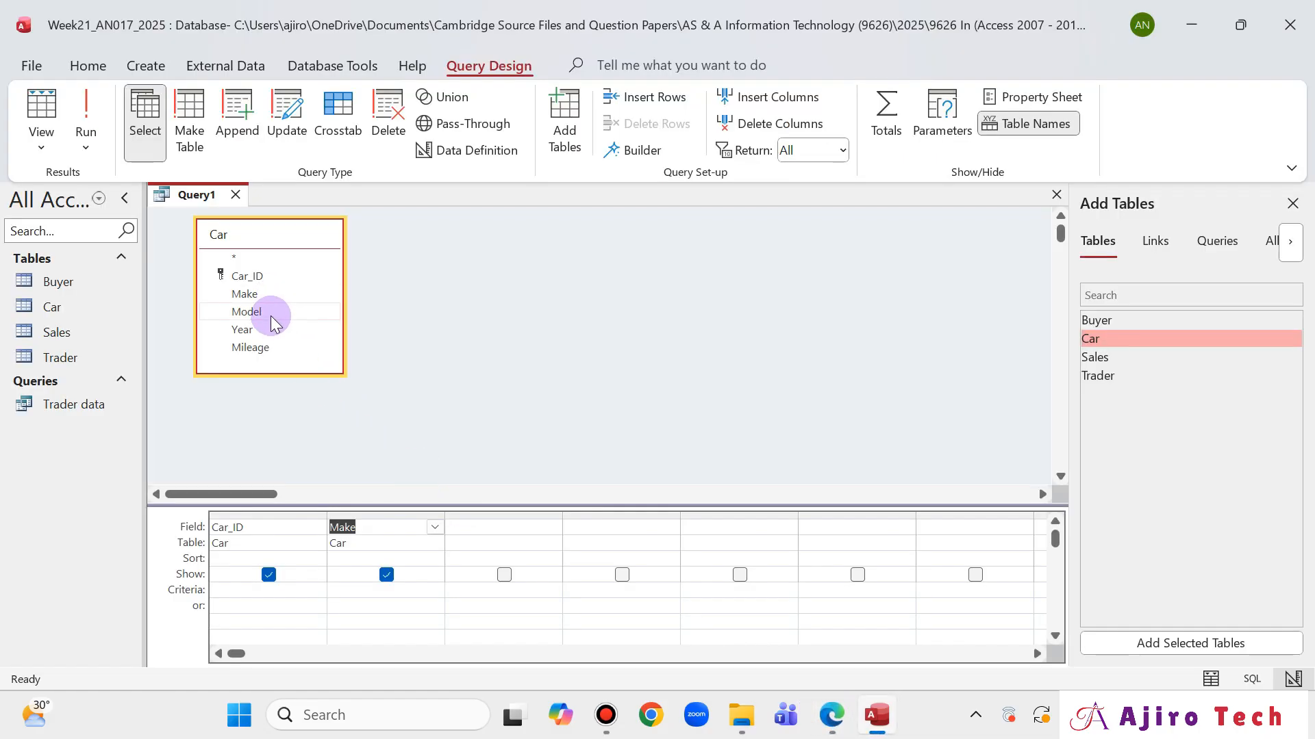
Add the Model, Year and Mileage fields to the query grid, following the Cars Sold columns in the question paper
{"action": "double_click", "coordinate": [270, 315]}
{"action": "left_click", "coordinate": [832, 715]}
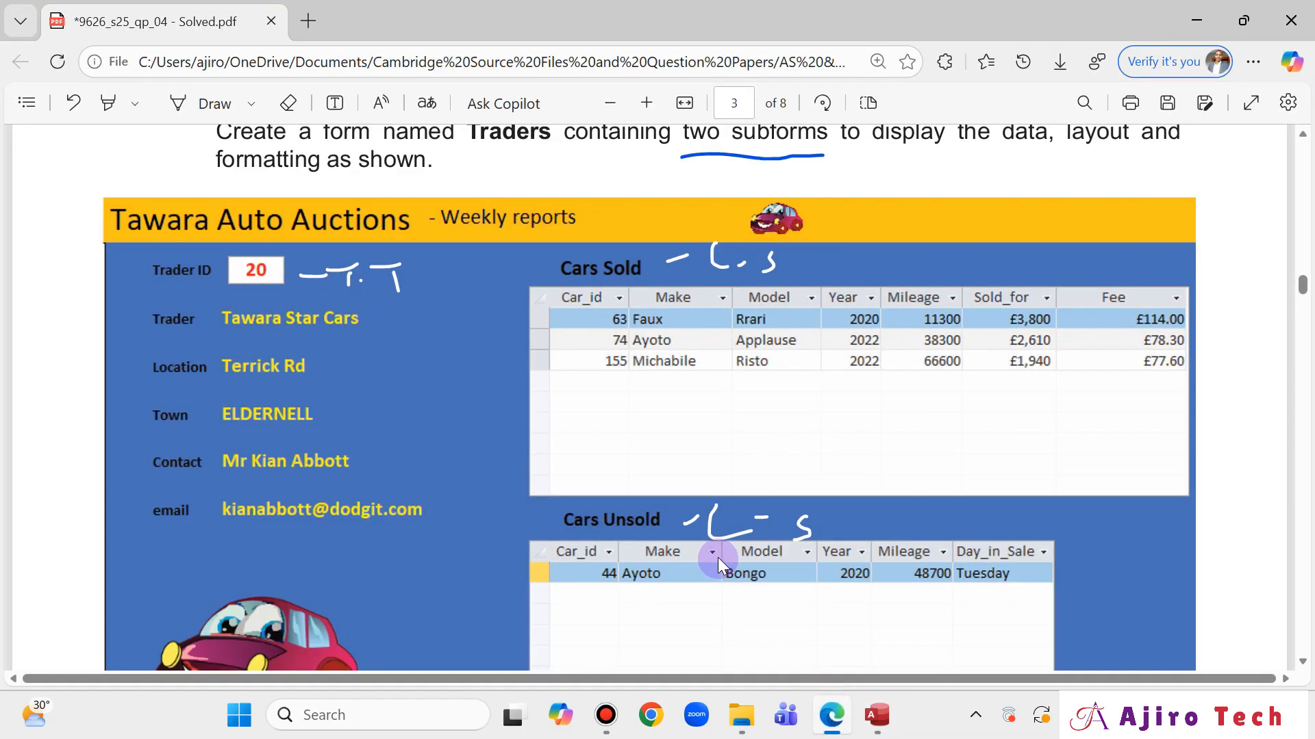
{"action": "left_click", "coordinate": [832, 717]}
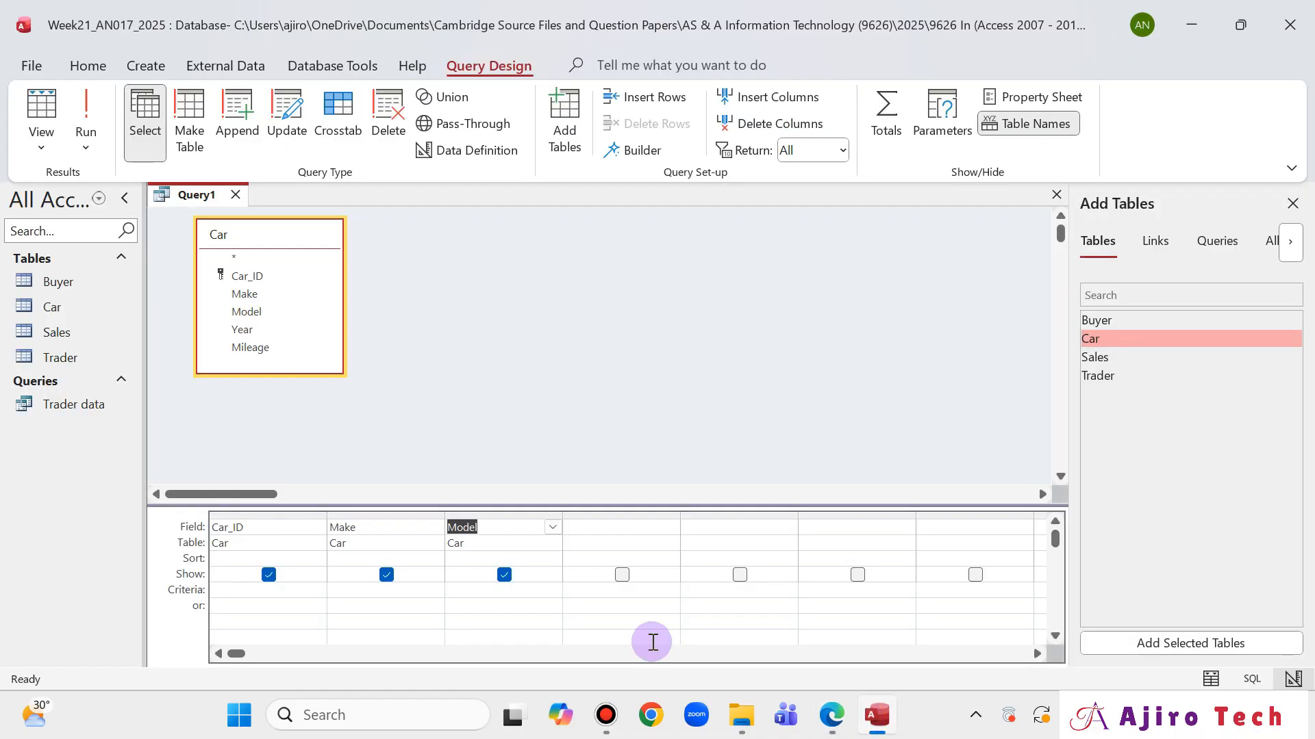
{"action": "double_click", "coordinate": [248, 331]}
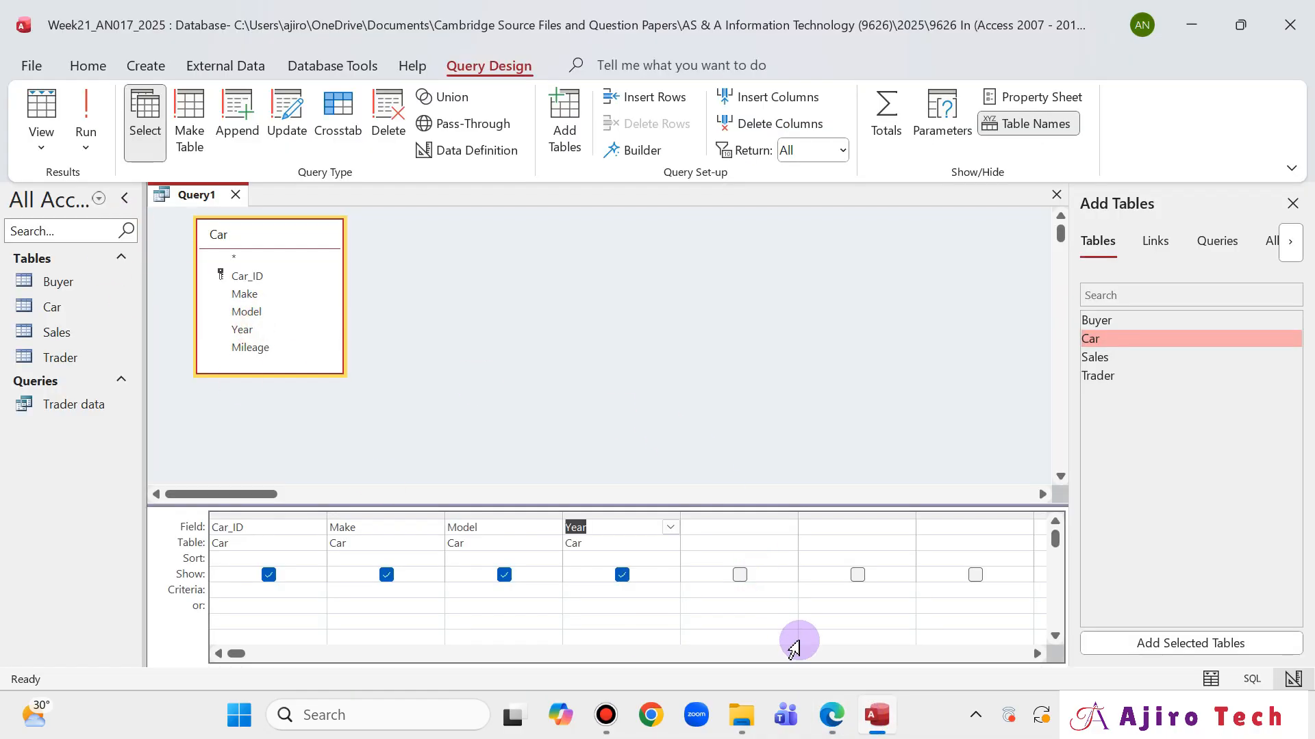
{"action": "left_click", "coordinate": [831, 715]}
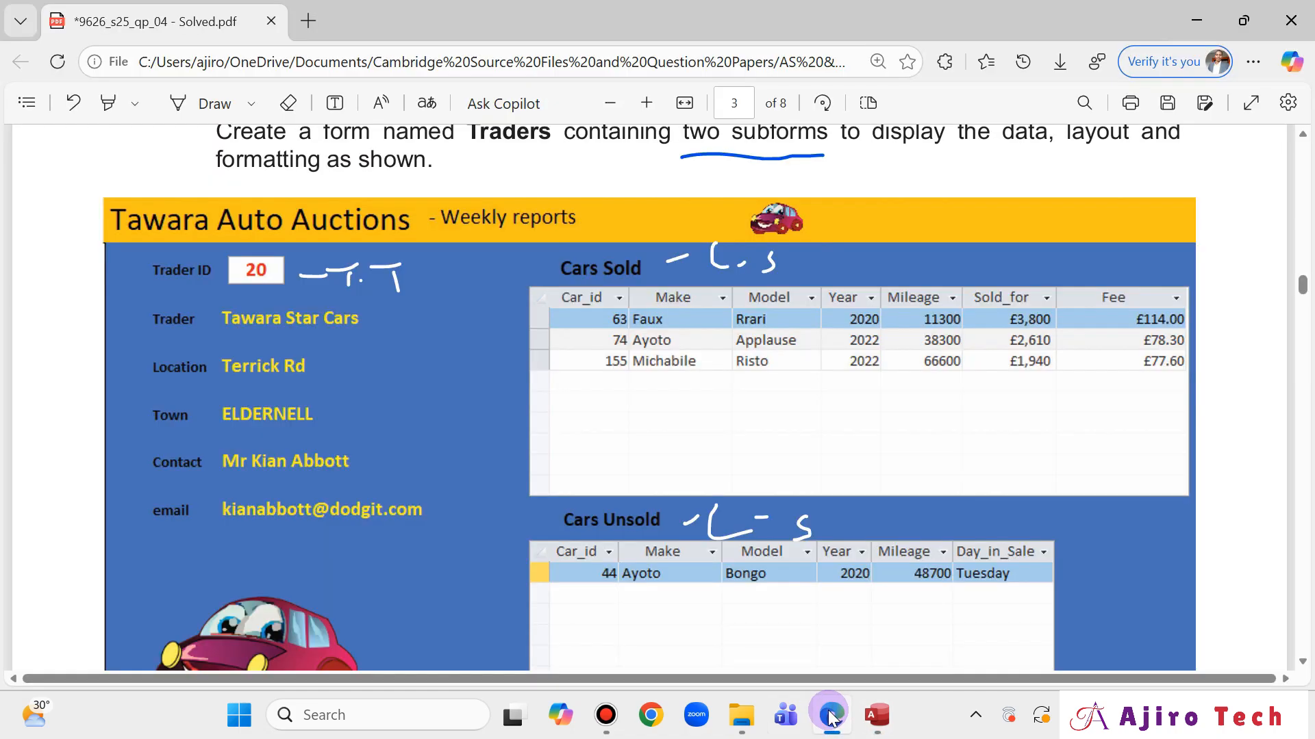
{"action": "left_click", "coordinate": [830, 717]}
{"action": "double_click", "coordinate": [250, 348]}
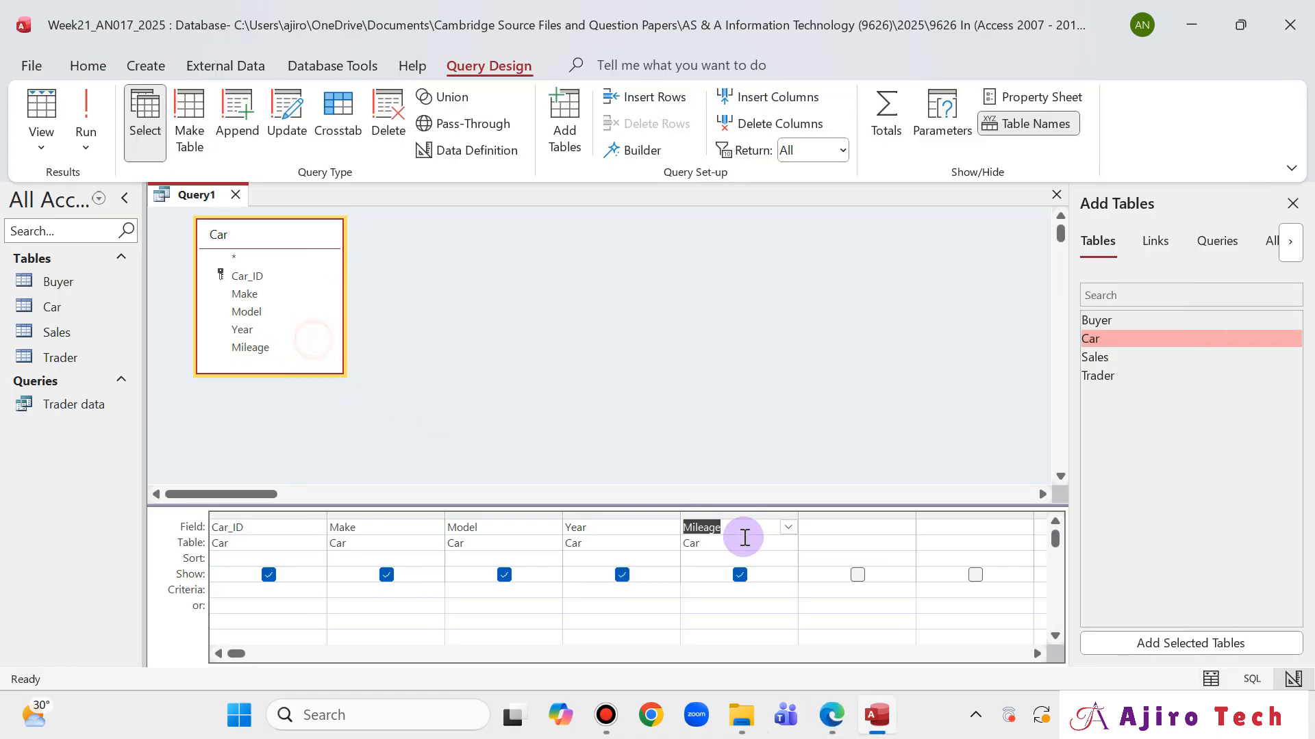
Check the remaining Cars Sold columns in the question paper, then add the Sales table and its Sold_for and Fee fields to the query
{"action": "left_click", "coordinate": [831, 714]}
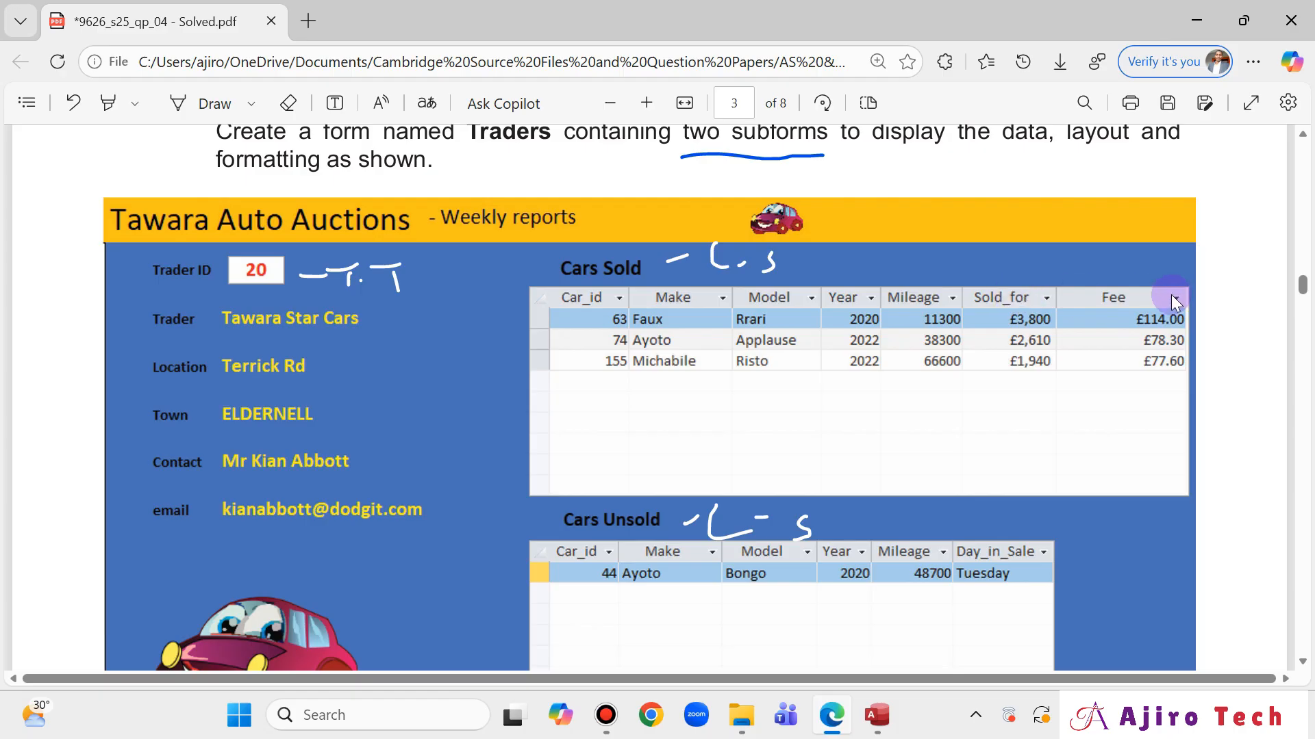
{"action": "left_click", "coordinate": [876, 713]}
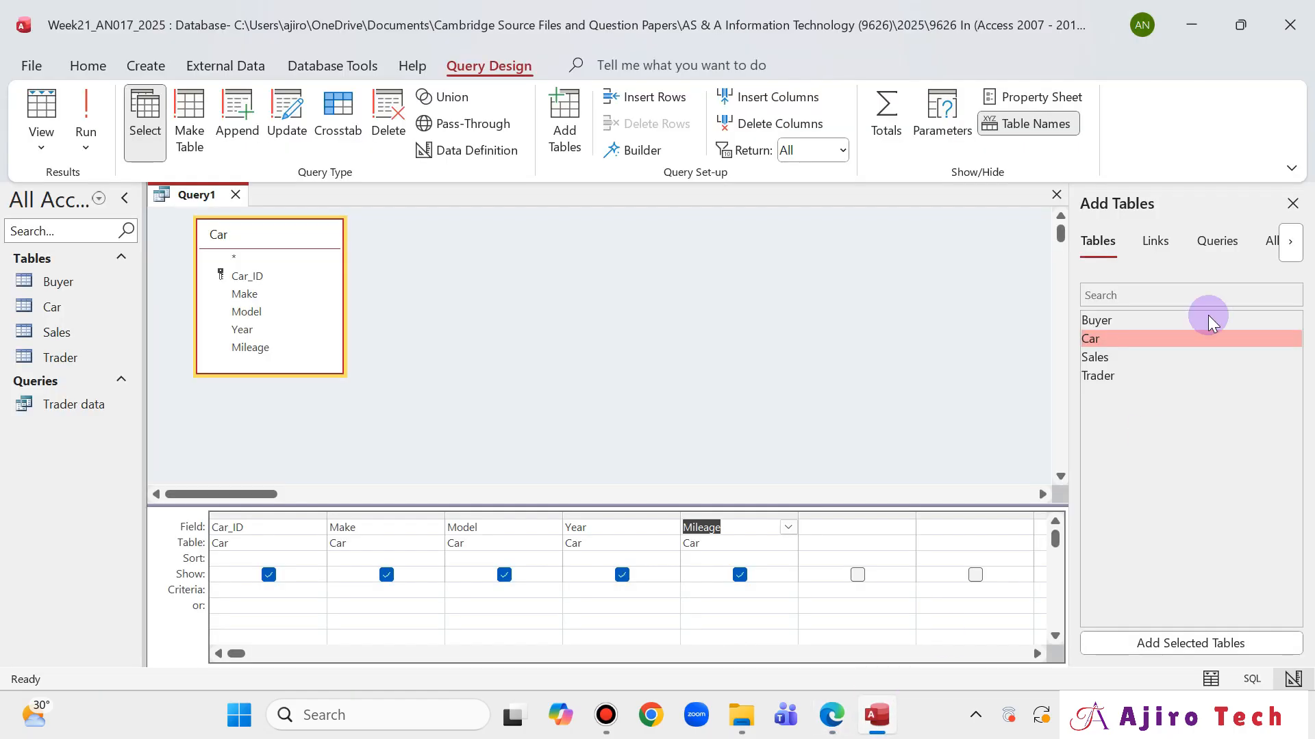
{"action": "double_click", "coordinate": [1128, 356]}
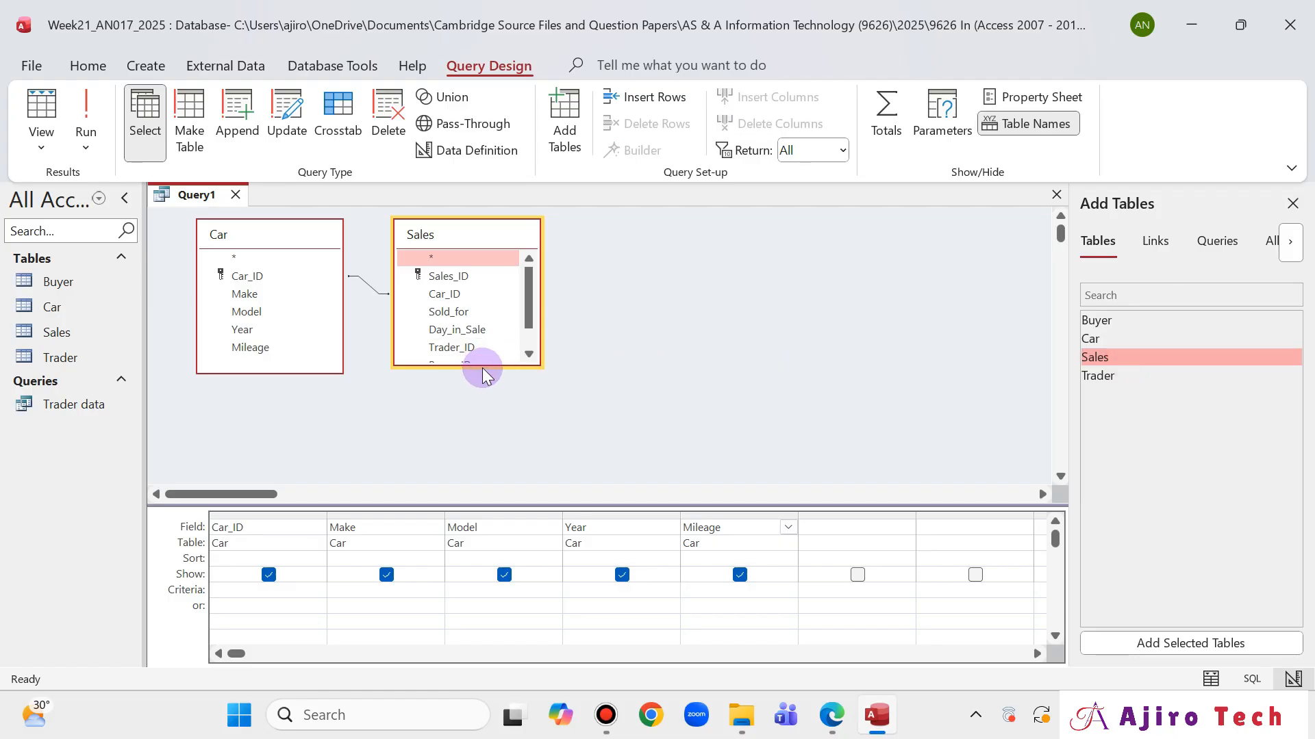
{"action": "left_click_drag", "start_coordinate": [483, 368], "coordinate": [484, 411]}
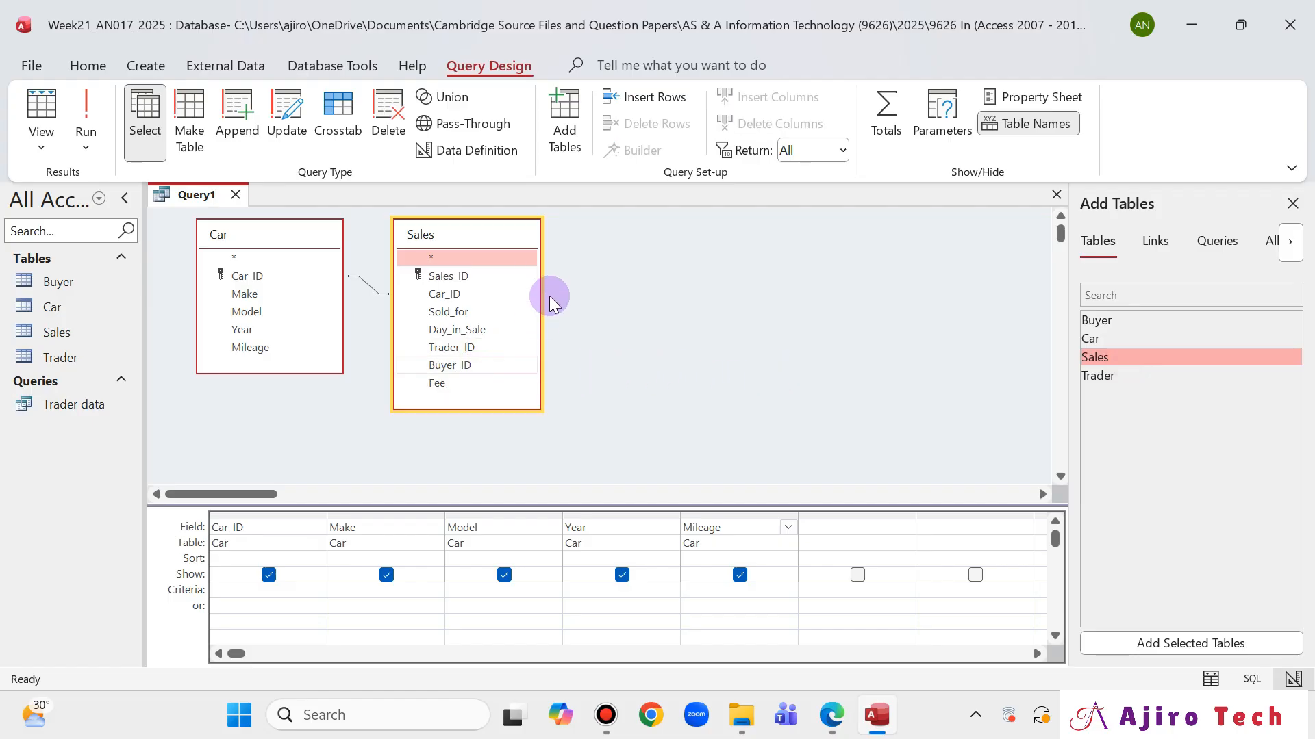
{"action": "double_click", "coordinate": [493, 309]}
{"action": "left_click", "coordinate": [454, 383]}
{"action": "double_click", "coordinate": [454, 383]}
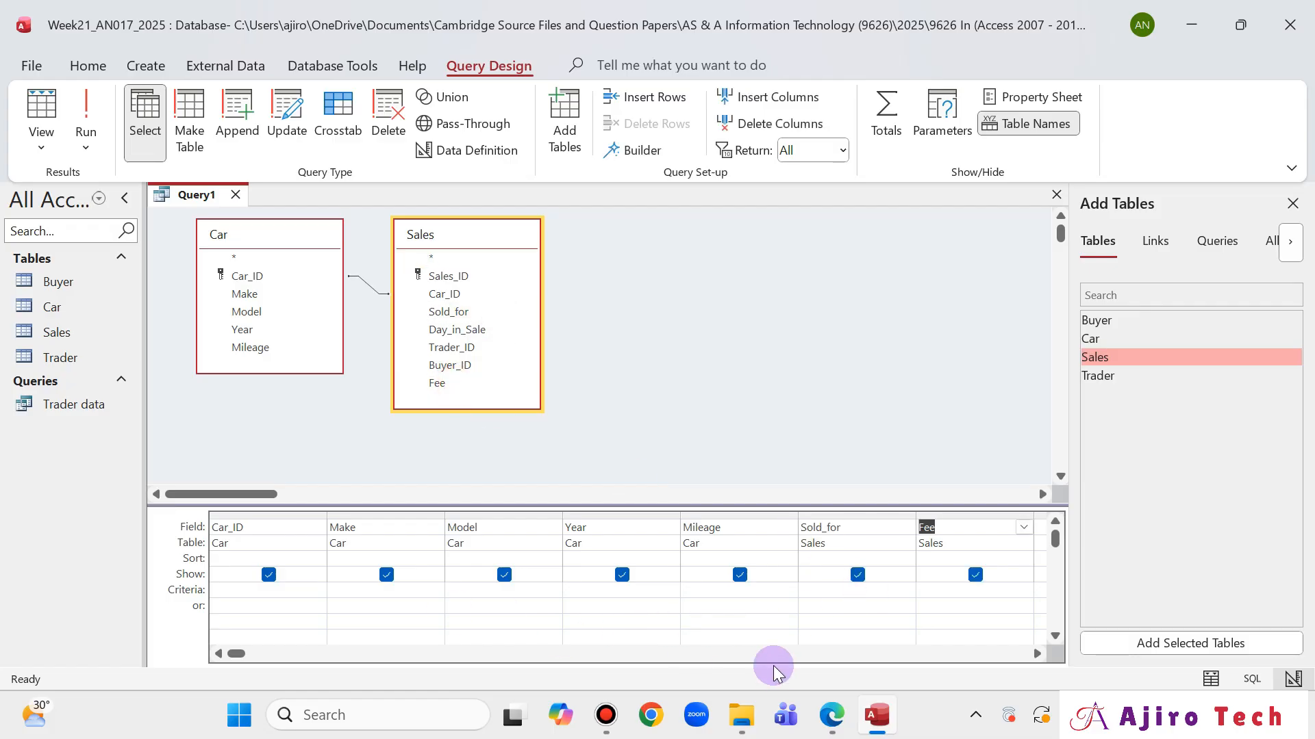
Review both subforms in the question paper, then close the table list and add Trader_ID from the Sales table to the query
{"action": "left_click", "coordinate": [831, 719]}
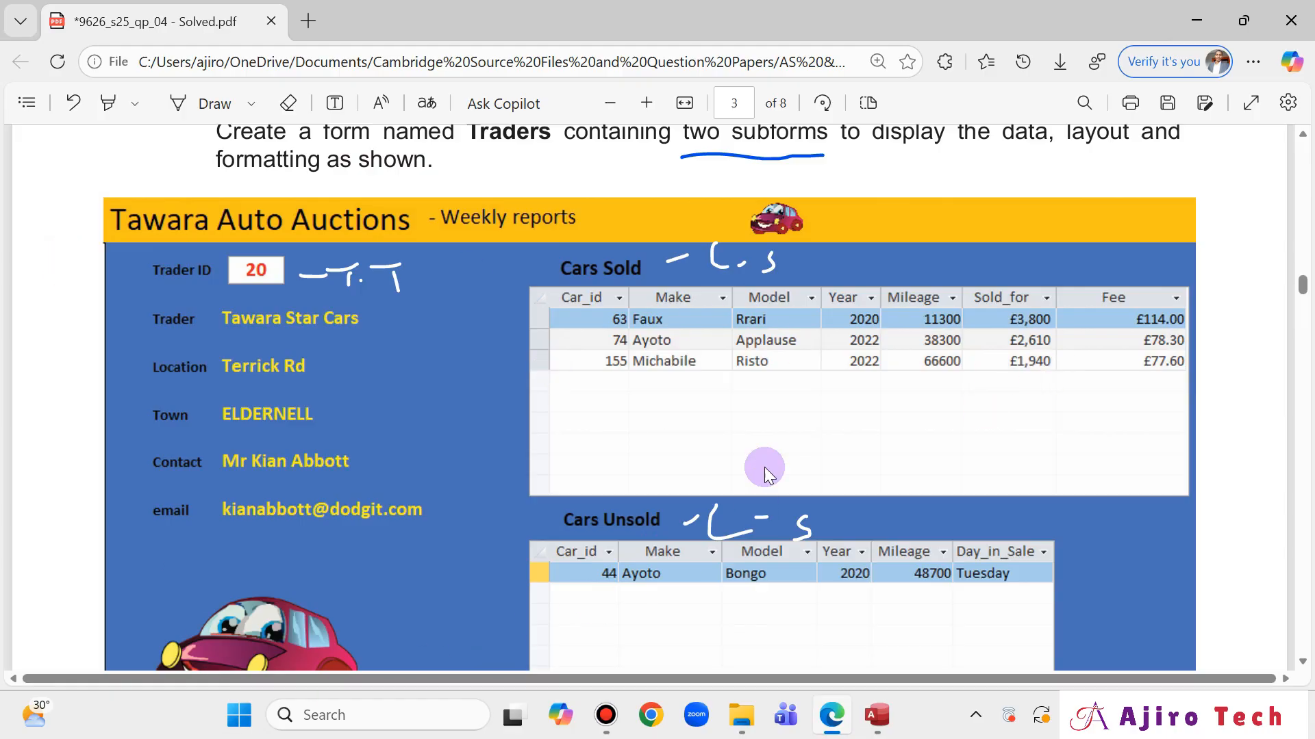
{"action": "scroll", "coordinate": [652, 377], "scroll_direction": "down", "scroll_amount": 2}
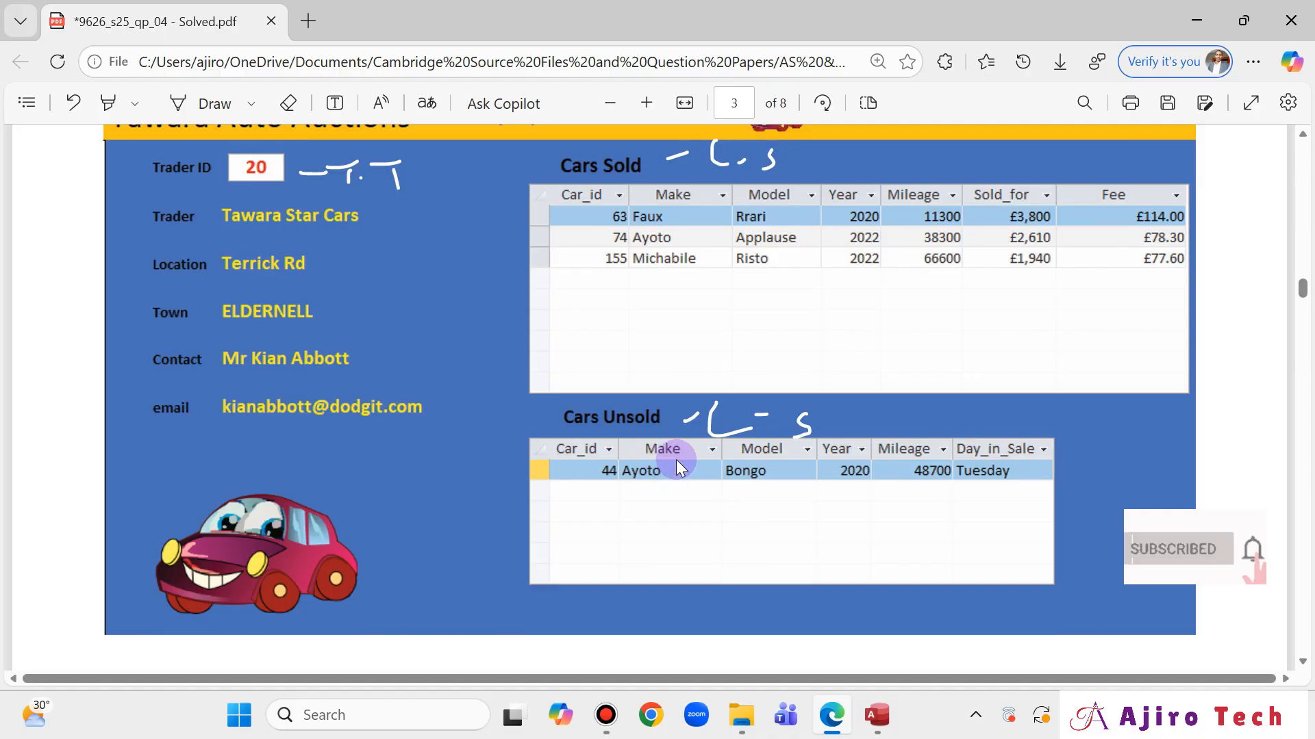
{"action": "scroll", "coordinate": [672, 361], "scroll_direction": "up", "scroll_amount": 2}
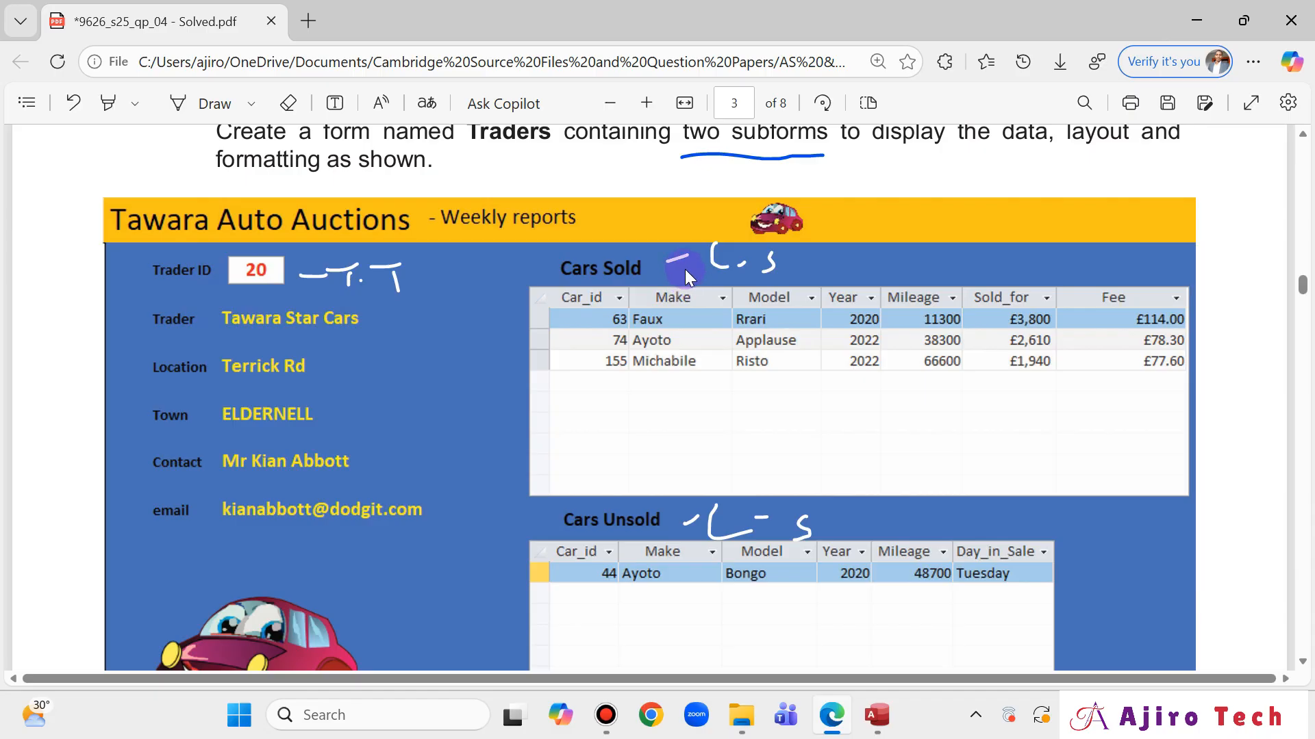
{"action": "left_click", "coordinate": [877, 715]}
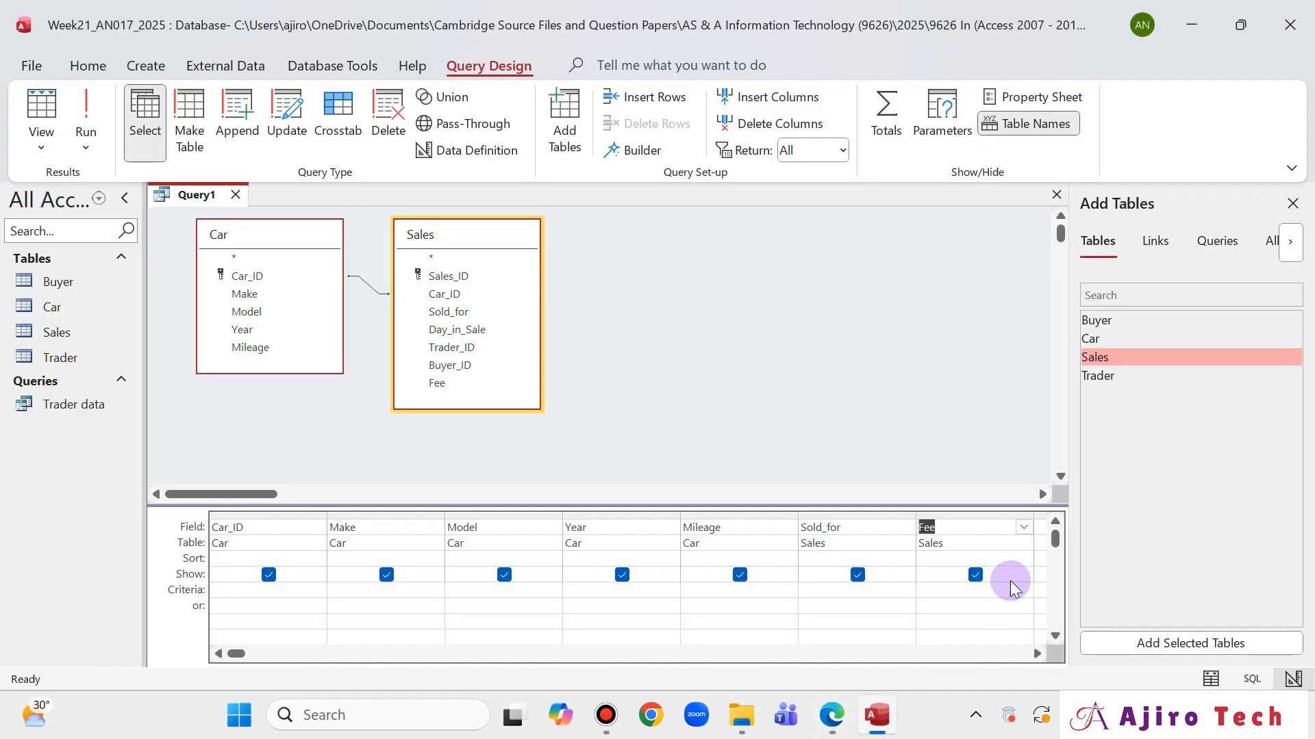
{"action": "left_click", "coordinate": [1292, 203]}
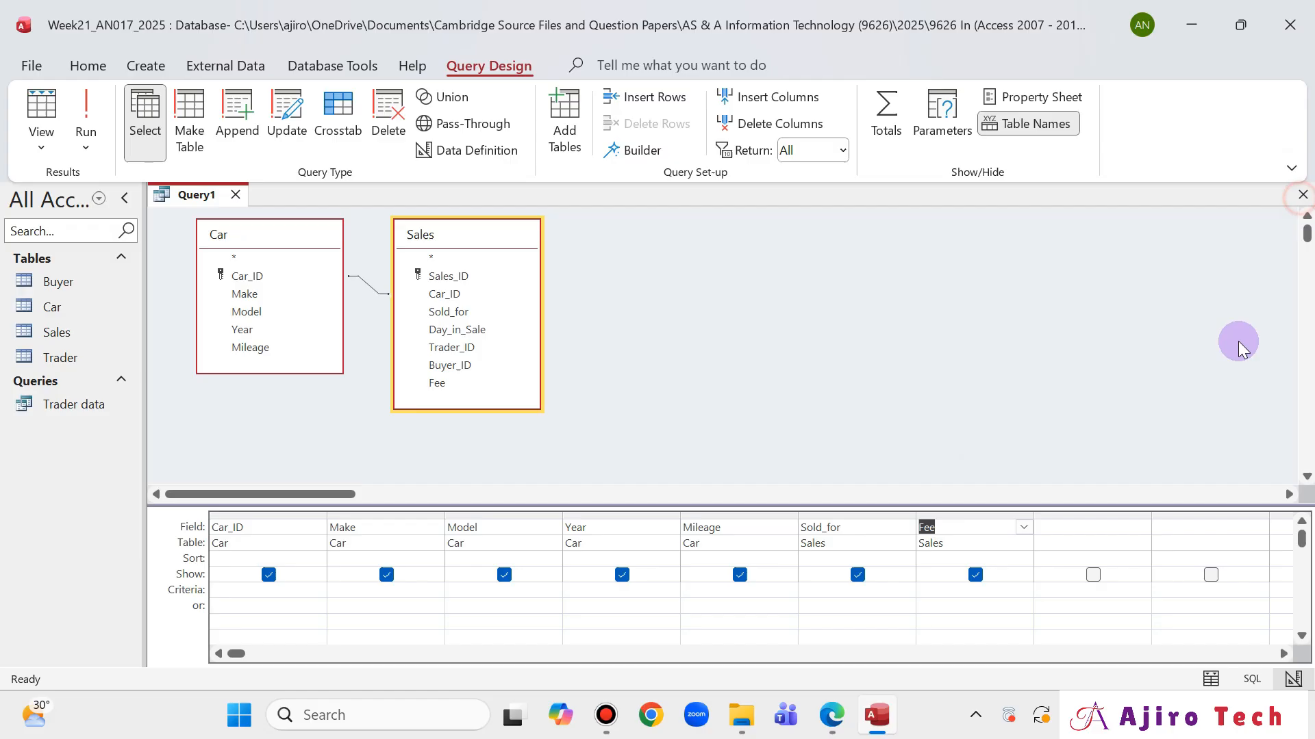
{"action": "double_click", "coordinate": [472, 348]}
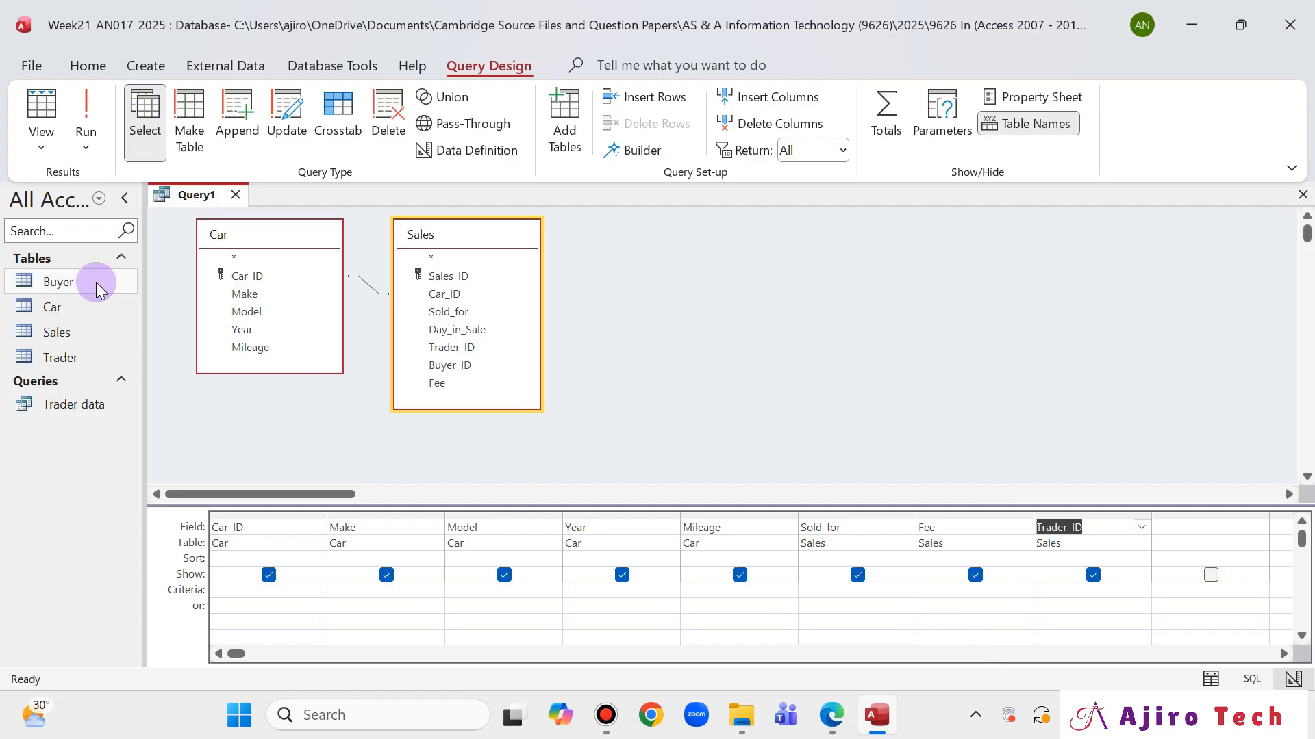
Run the query, compare its records with the Cars Sold subform in the question paper, and return to Design View
{"action": "left_click", "coordinate": [91, 100]}
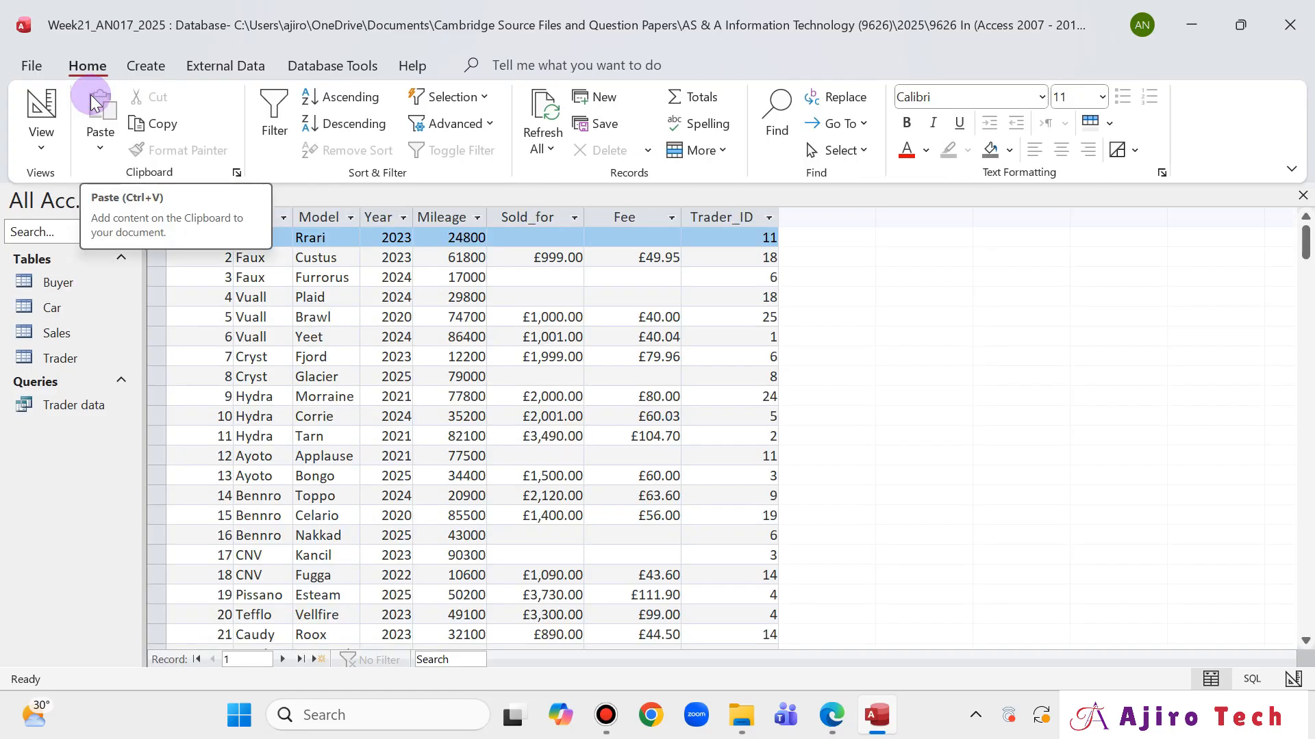
{"action": "left_click", "coordinate": [829, 730]}
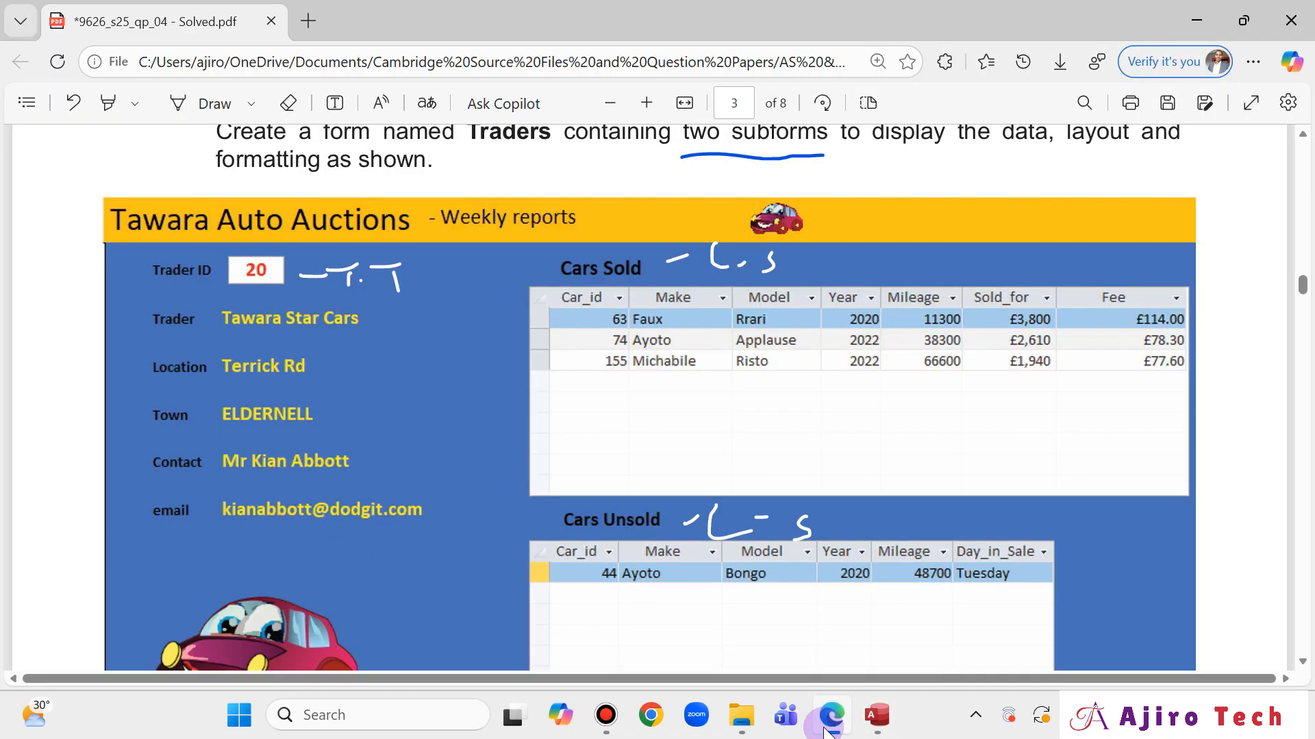
{"action": "left_click", "coordinate": [828, 730]}
{"action": "left_click", "coordinate": [828, 730]}
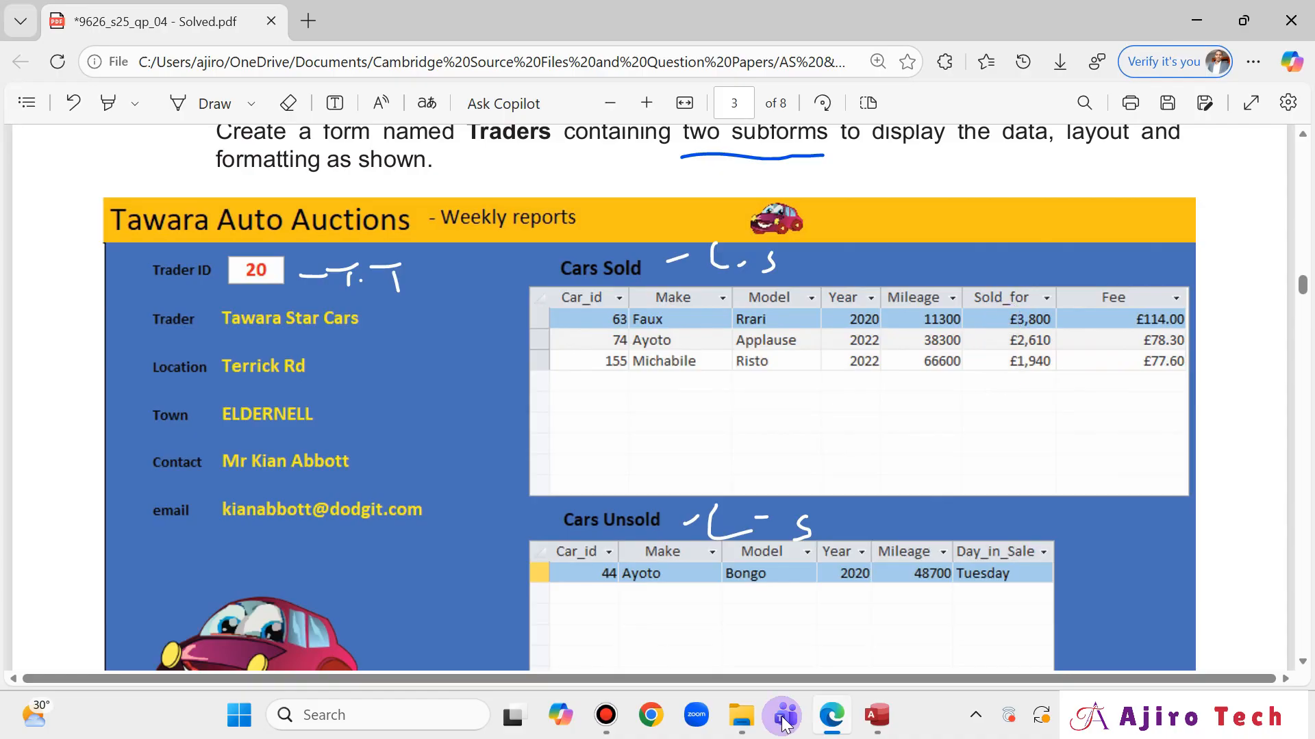
{"action": "left_click", "coordinate": [834, 716]}
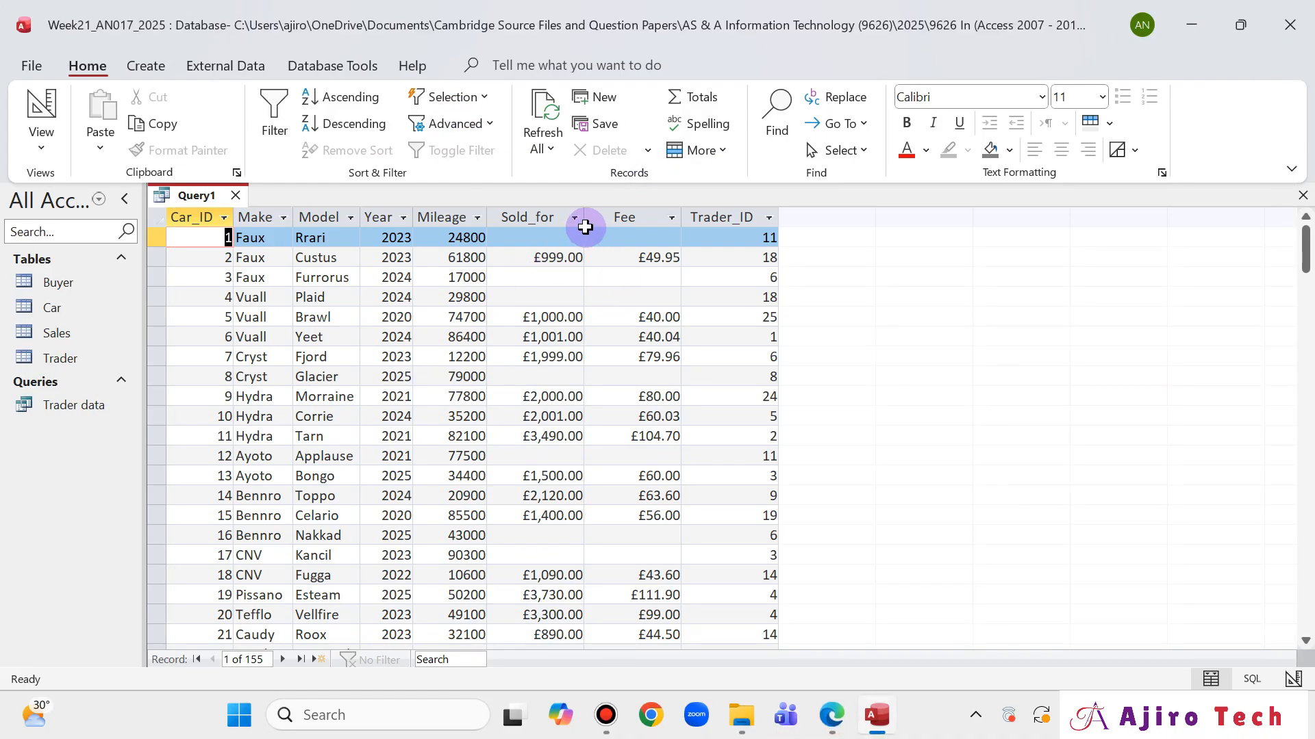
{"action": "right_click", "coordinate": [196, 198]}
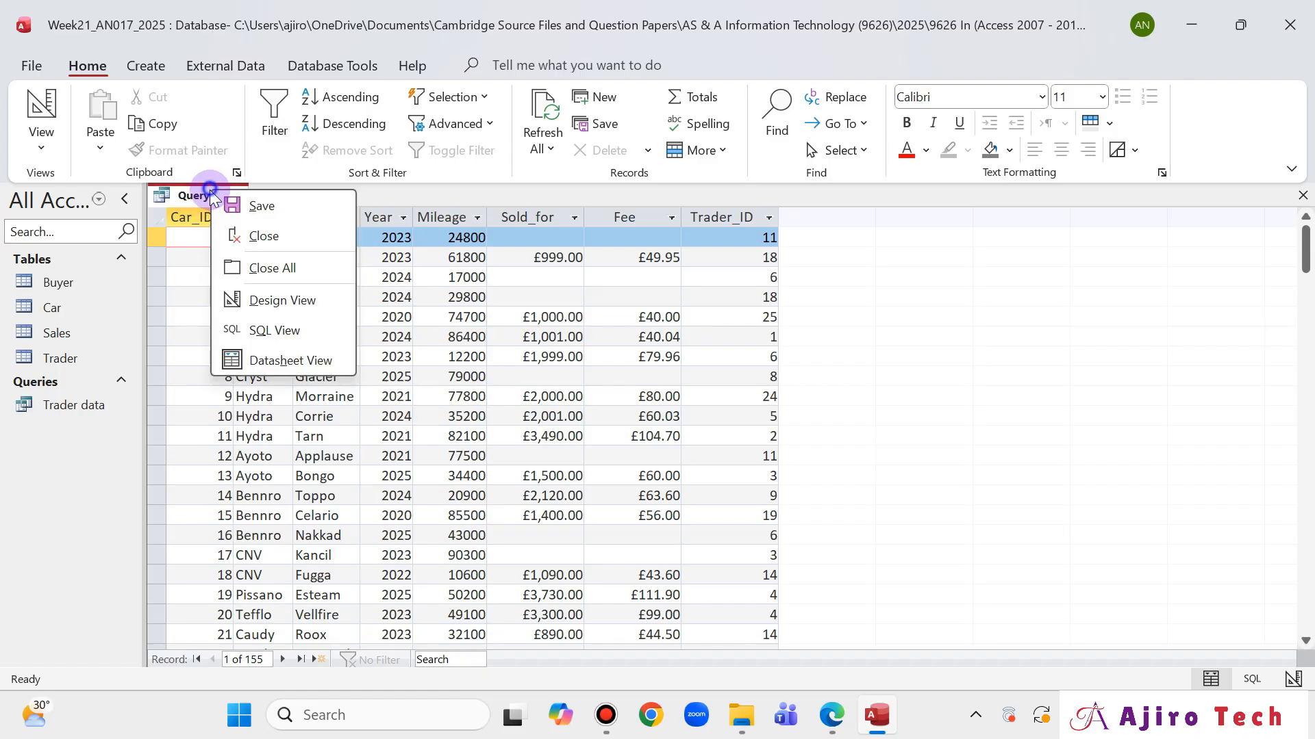
{"action": "left_click", "coordinate": [282, 302]}
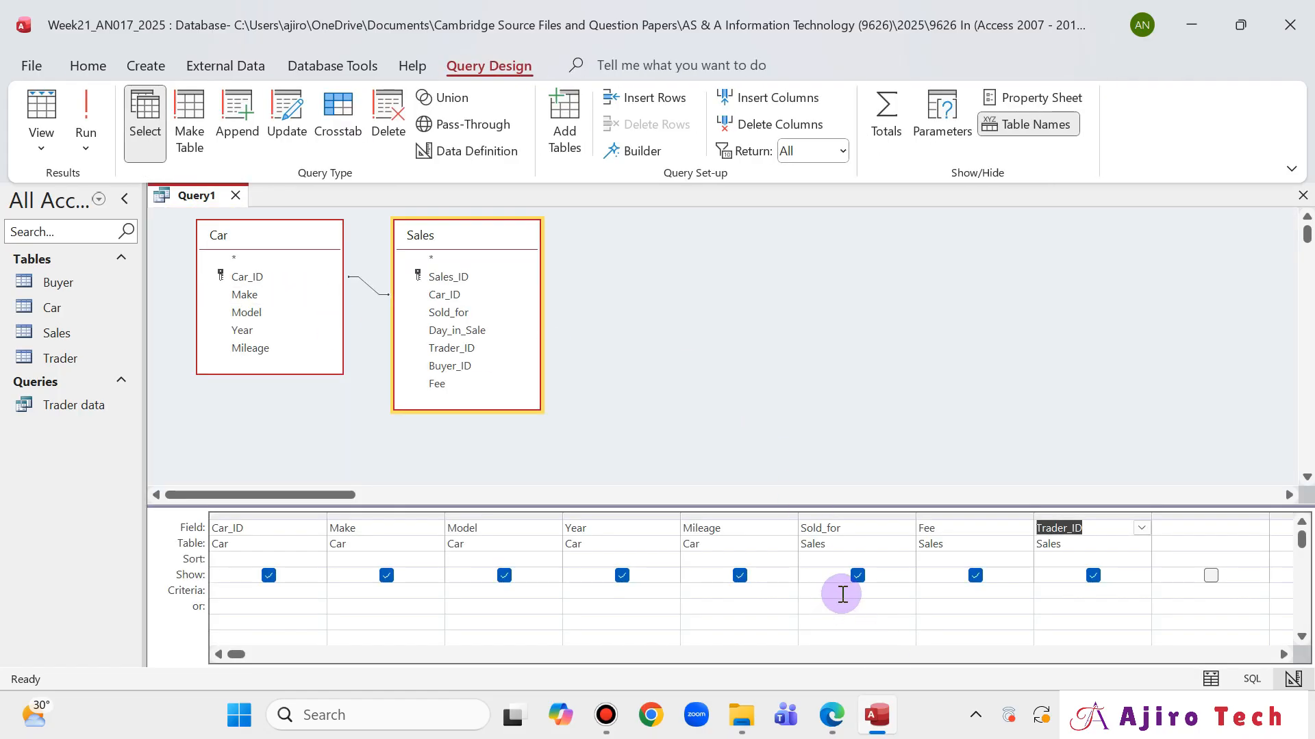
Review the unfiltered query records, then add a greater-than criterion to the Sold_for field and run the query again
{"action": "left_click", "coordinate": [842, 593]}
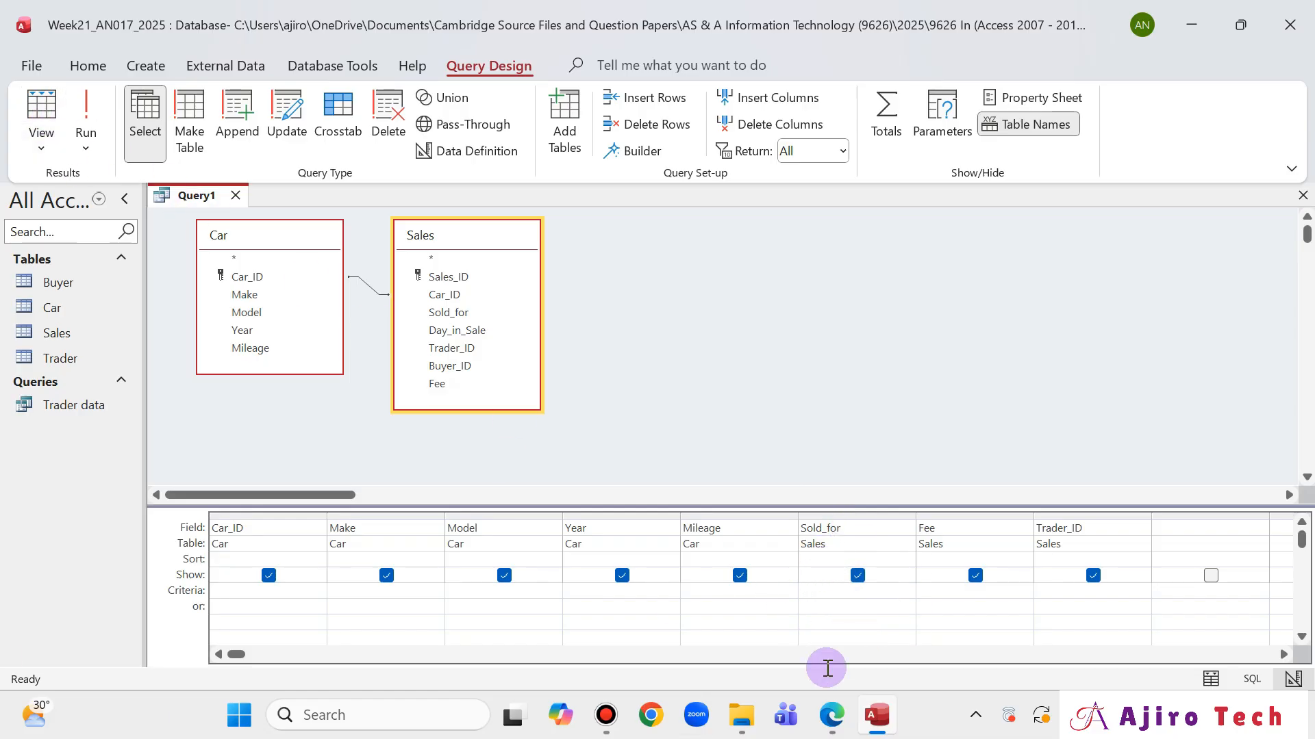
{"action": "left_click", "coordinate": [86, 113]}
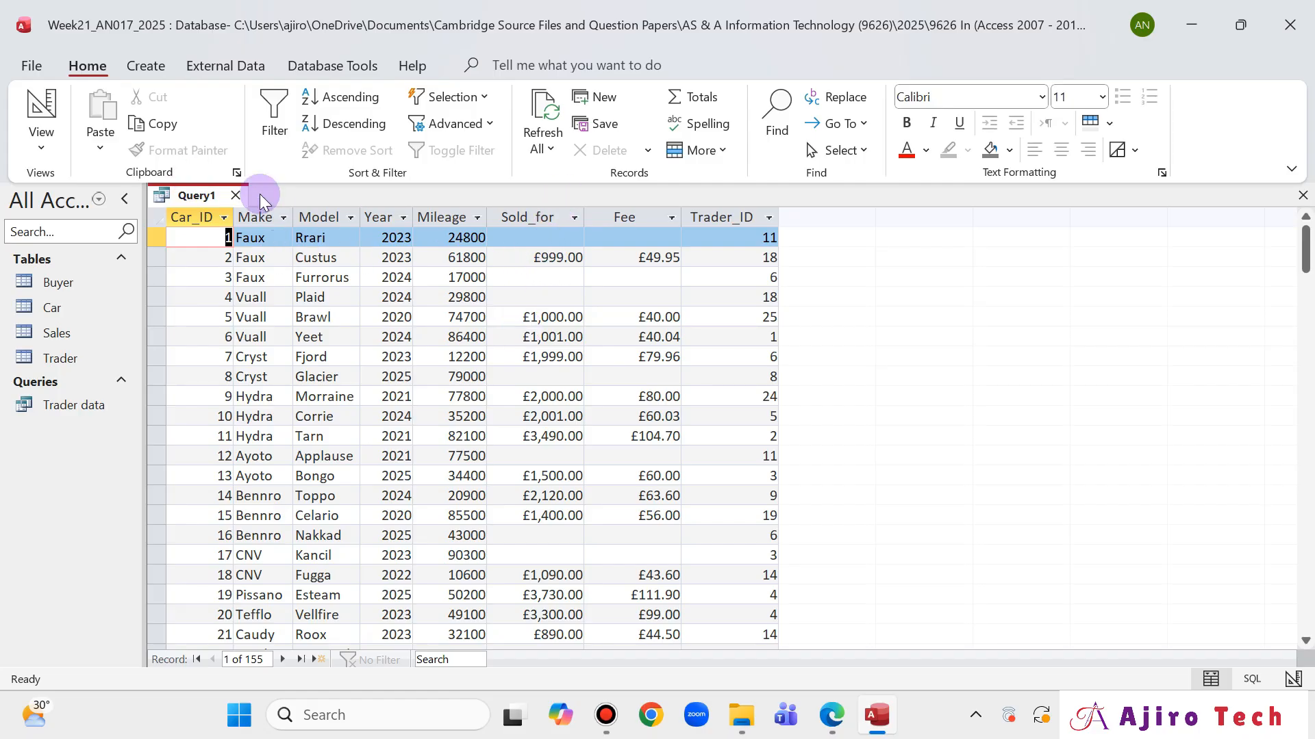
{"action": "right_click", "coordinate": [184, 203]}
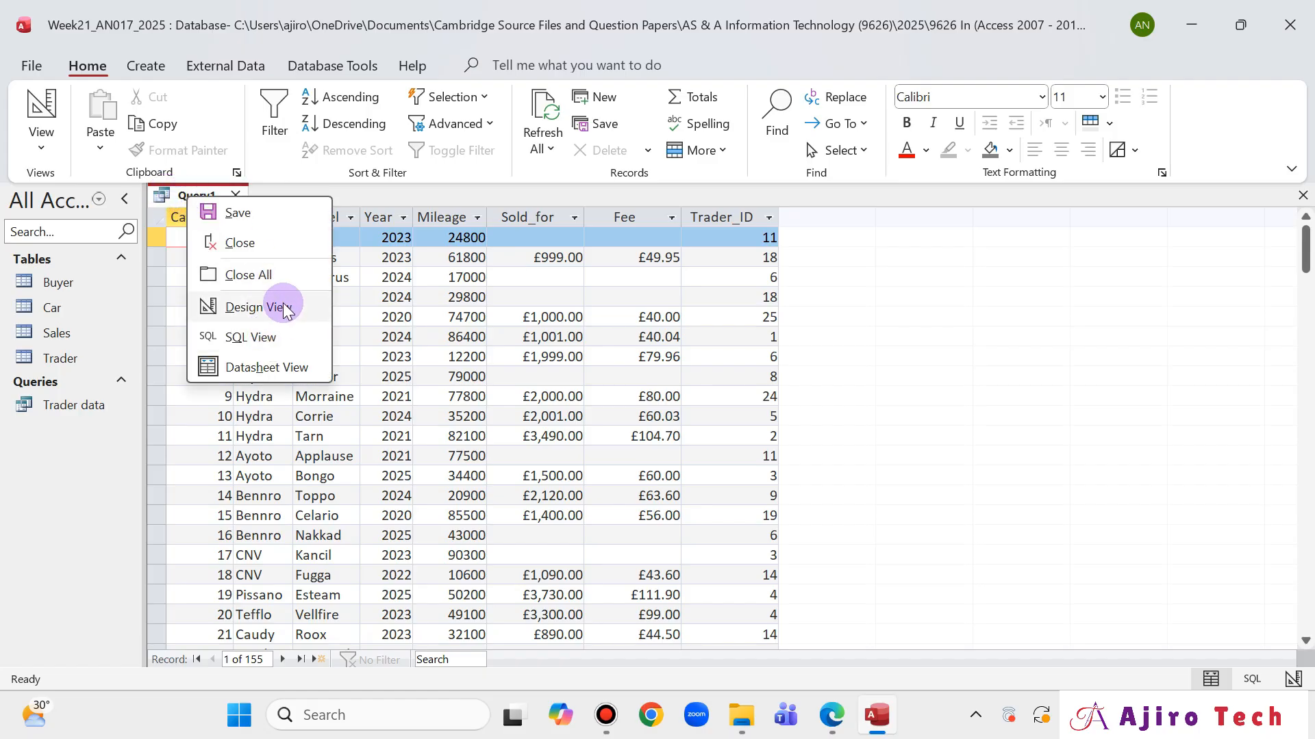
{"action": "left_click", "coordinate": [284, 307]}
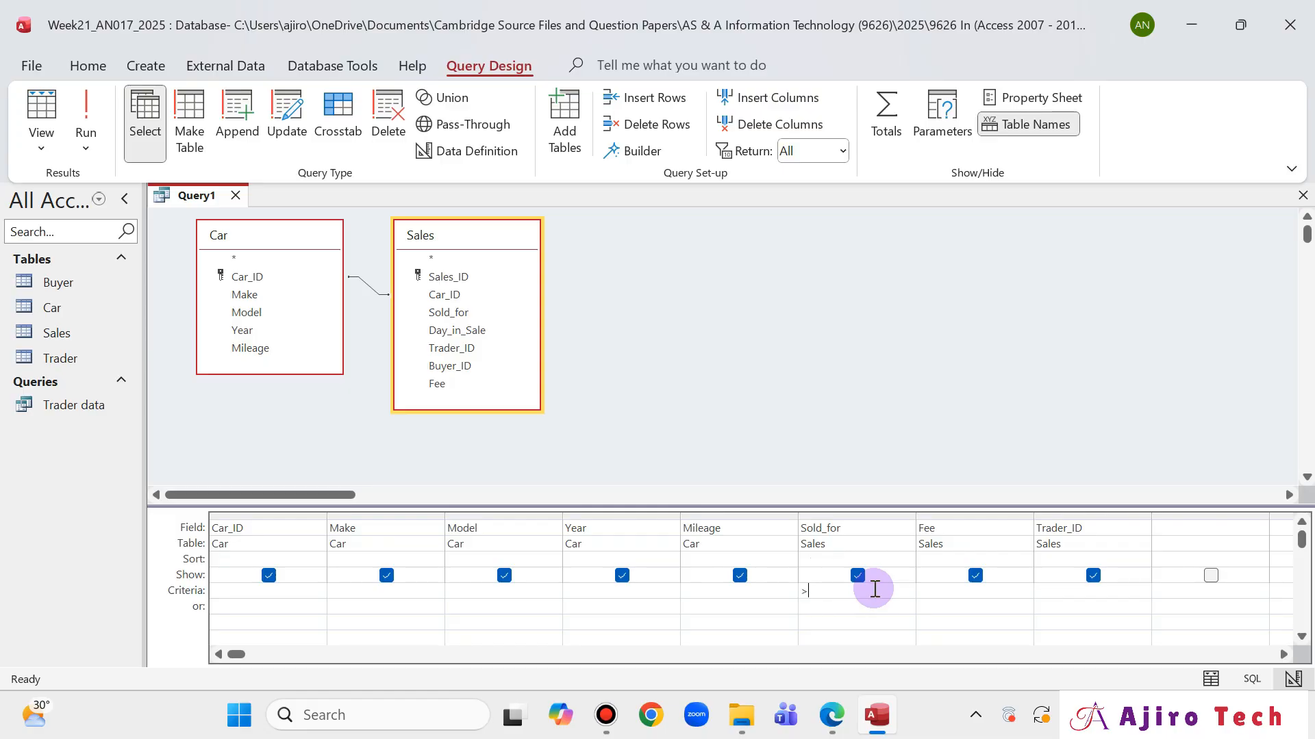
{"action": "left_click", "coordinate": [88, 110]}
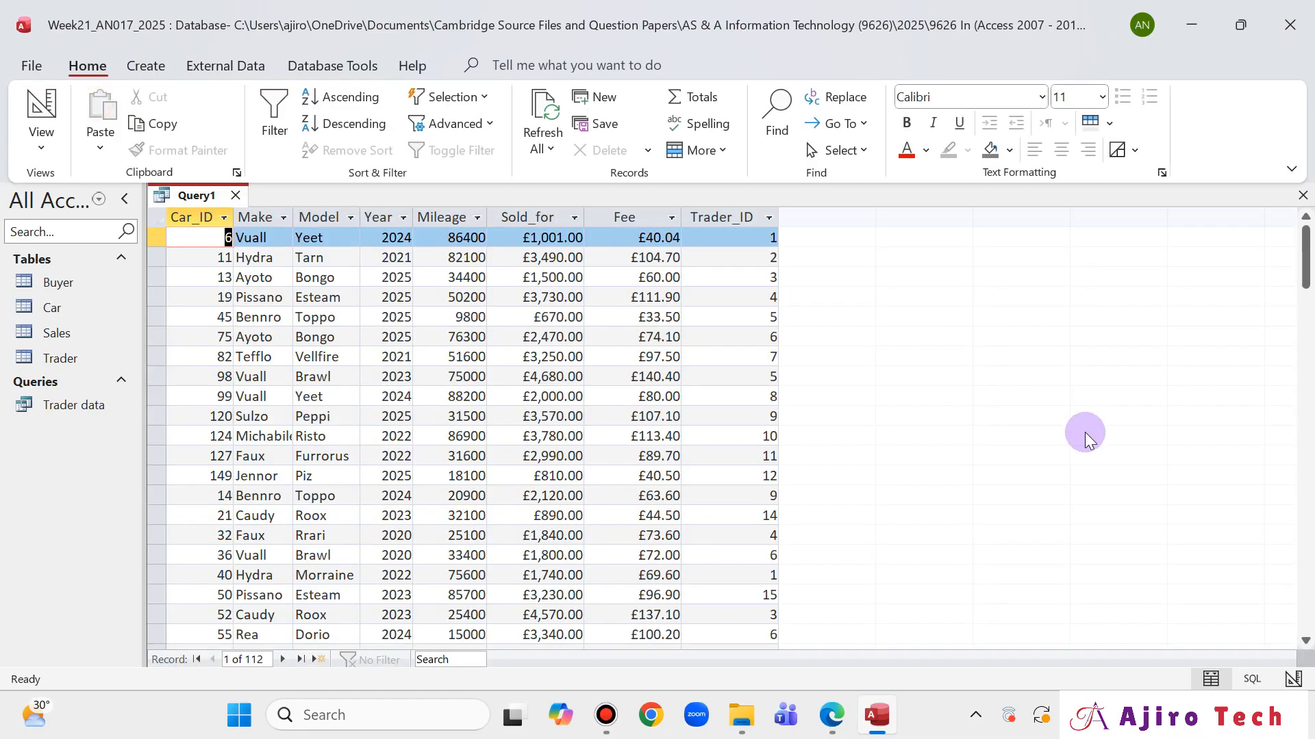
Save the query as Cars Sold and close it
{"action": "right_click", "coordinate": [199, 194]}
{"action": "left_click", "coordinate": [258, 197]}
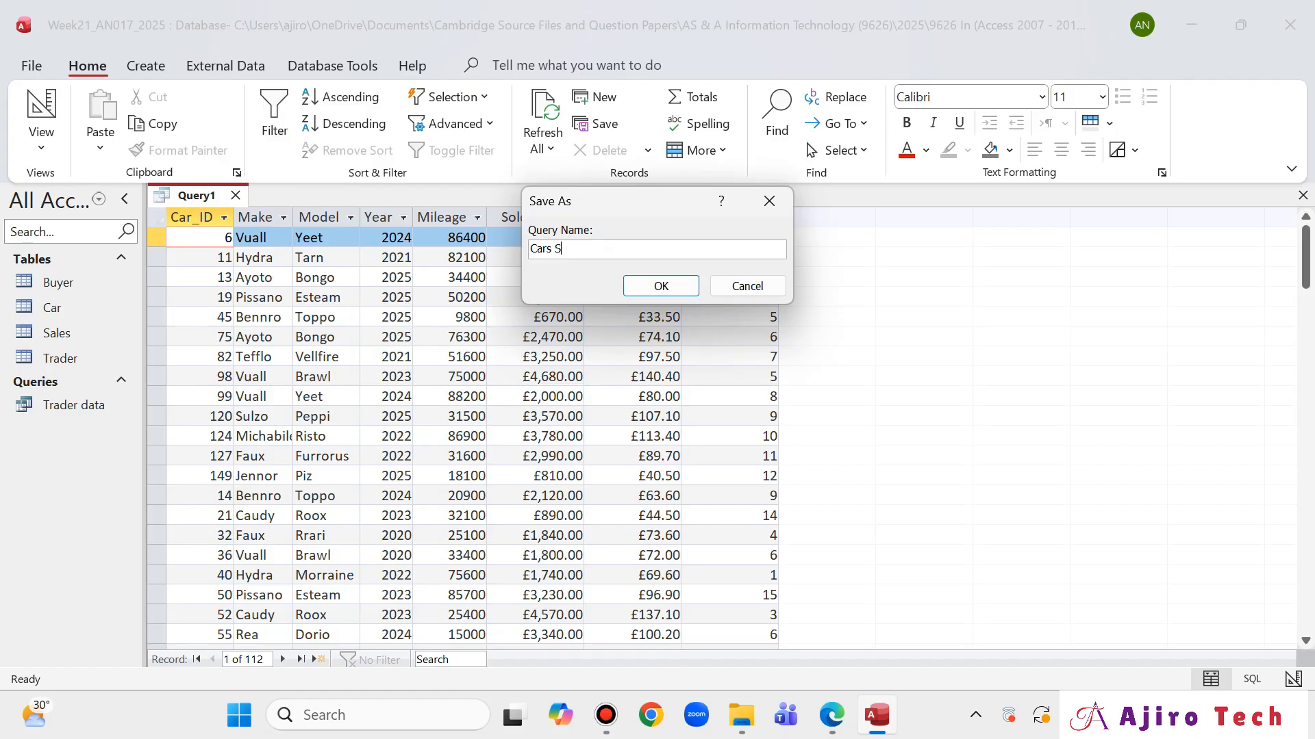
{"action": "left_click", "coordinate": [849, 720]}
{"action": "left_click", "coordinate": [874, 716]}
{"action": "left_click", "coordinate": [678, 288]}
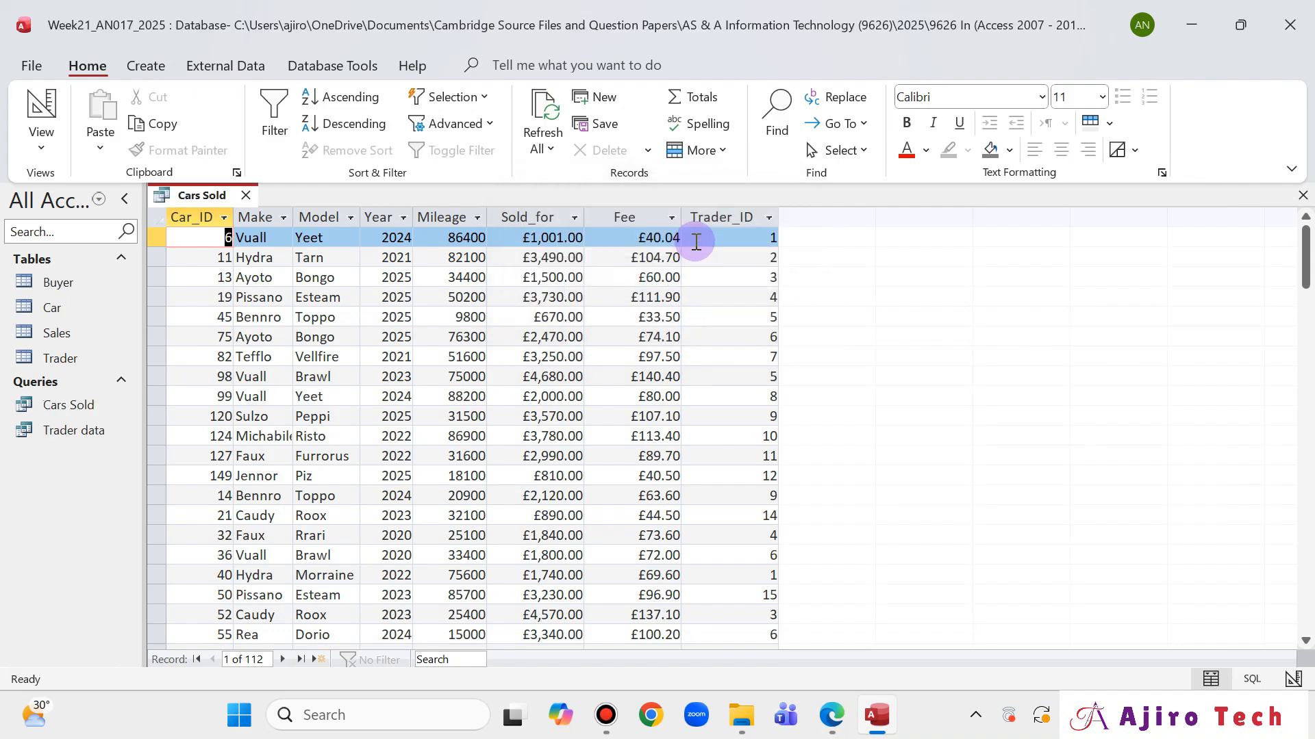
{"action": "left_click", "coordinate": [246, 195]}
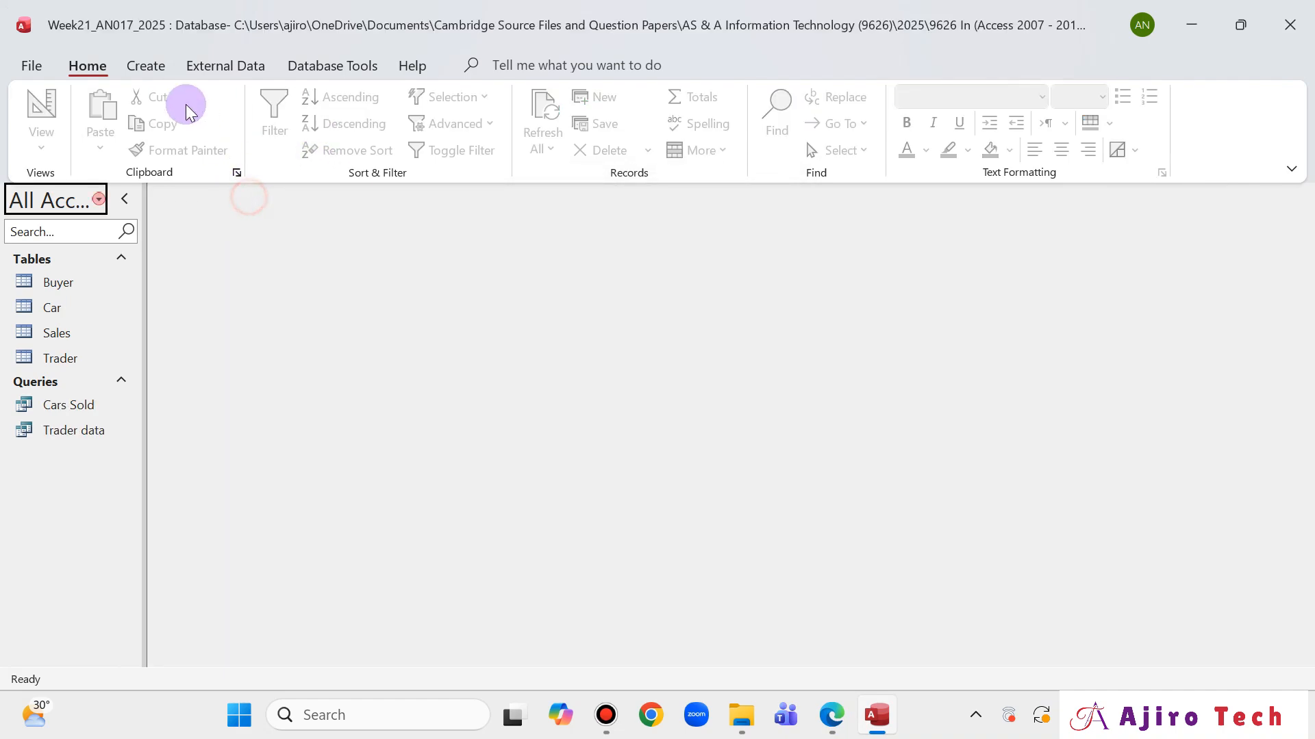
Start a new query design and add the Car table, consulting the Cars Unsold subform in the question paper
{"action": "left_click", "coordinate": [139, 66]}
{"action": "left_click", "coordinate": [334, 114]}
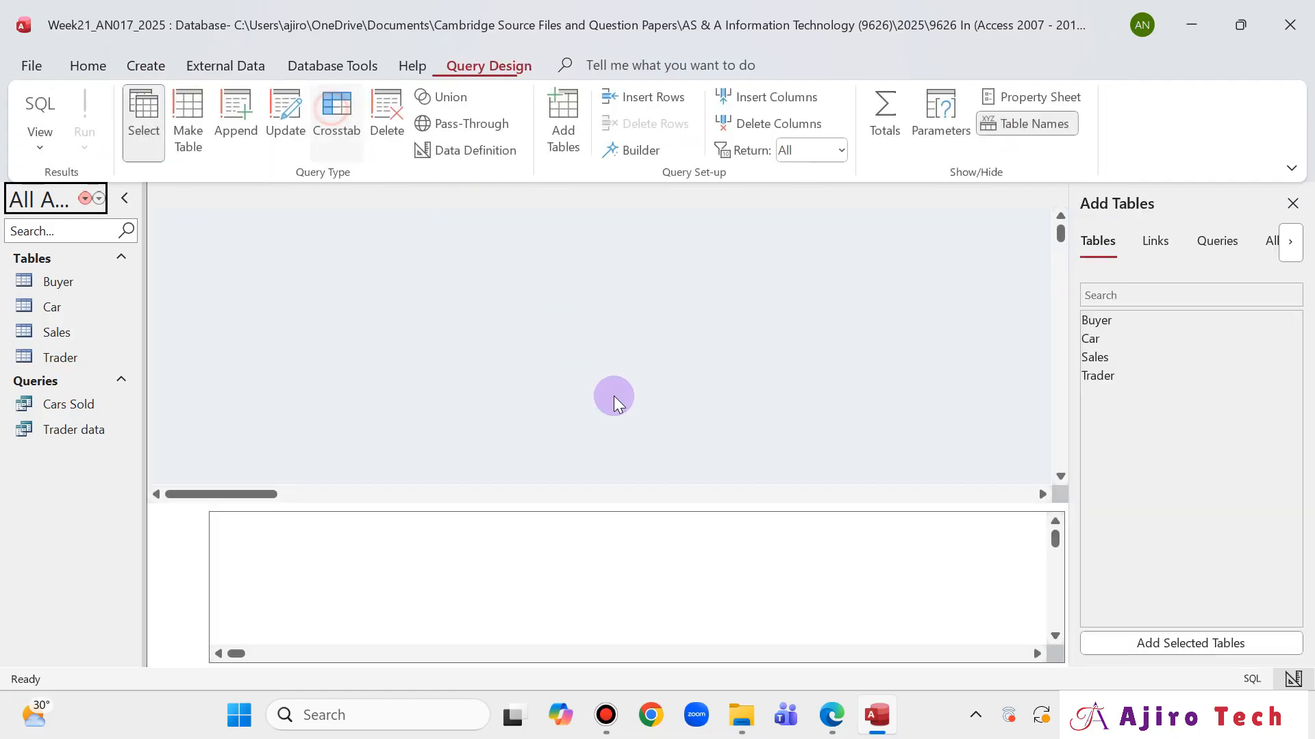
{"action": "left_click", "coordinate": [832, 715]}
{"action": "scroll", "coordinate": [877, 515], "scroll_direction": "down", "scroll_amount": 2}
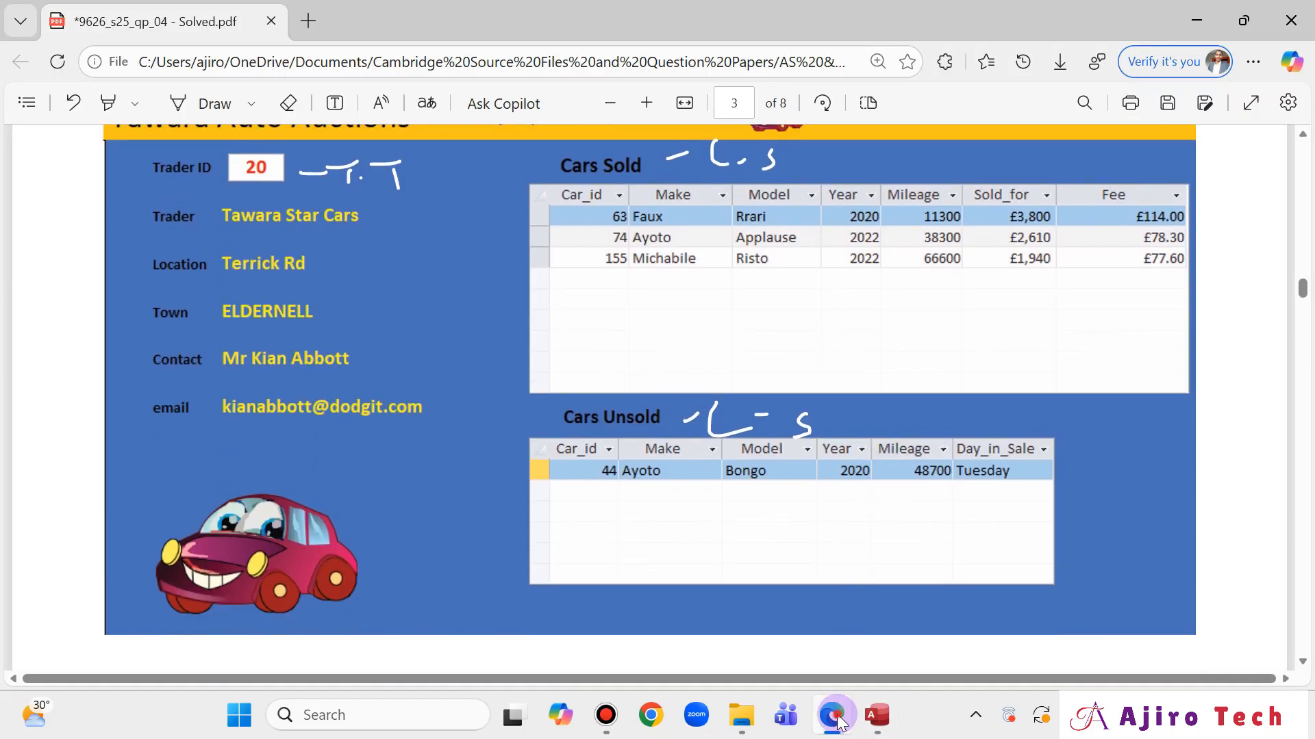
{"action": "left_click", "coordinate": [877, 716]}
{"action": "double_click", "coordinate": [1094, 339]}
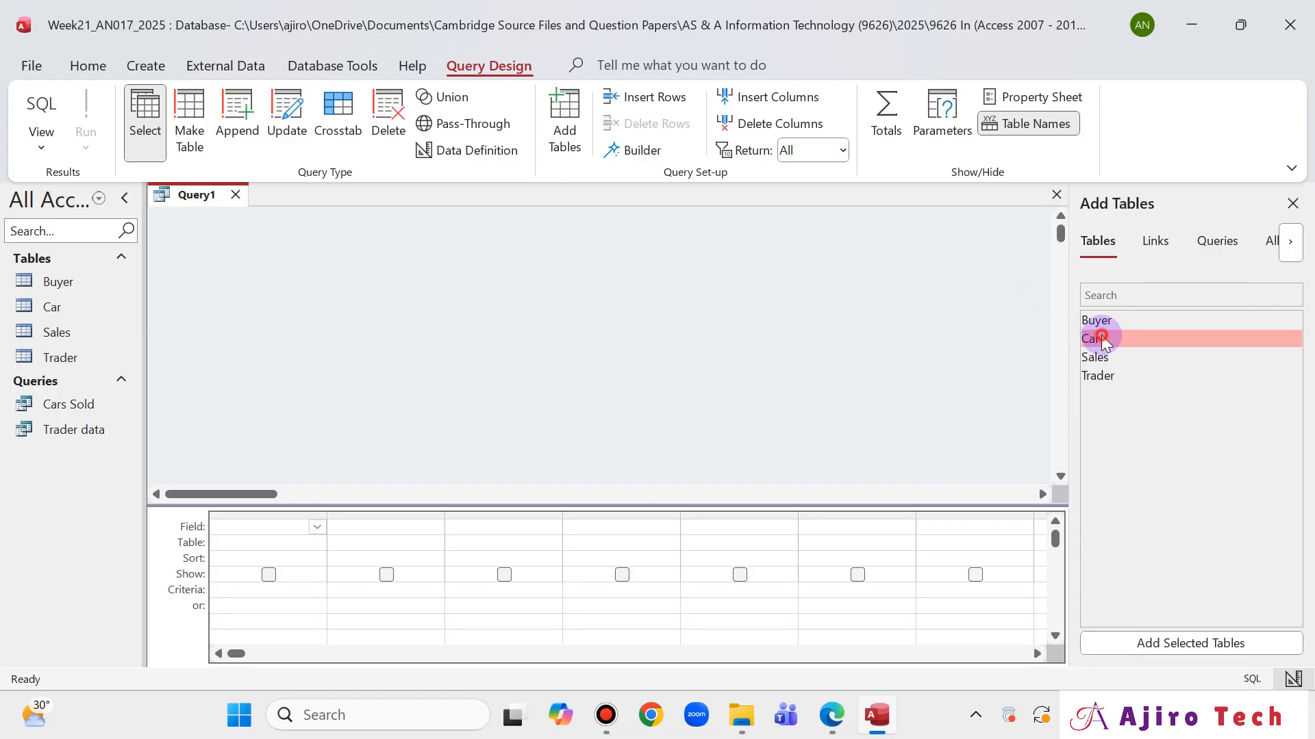
{"action": "left_click", "coordinate": [836, 722]}
{"action": "left_click", "coordinate": [877, 716]}
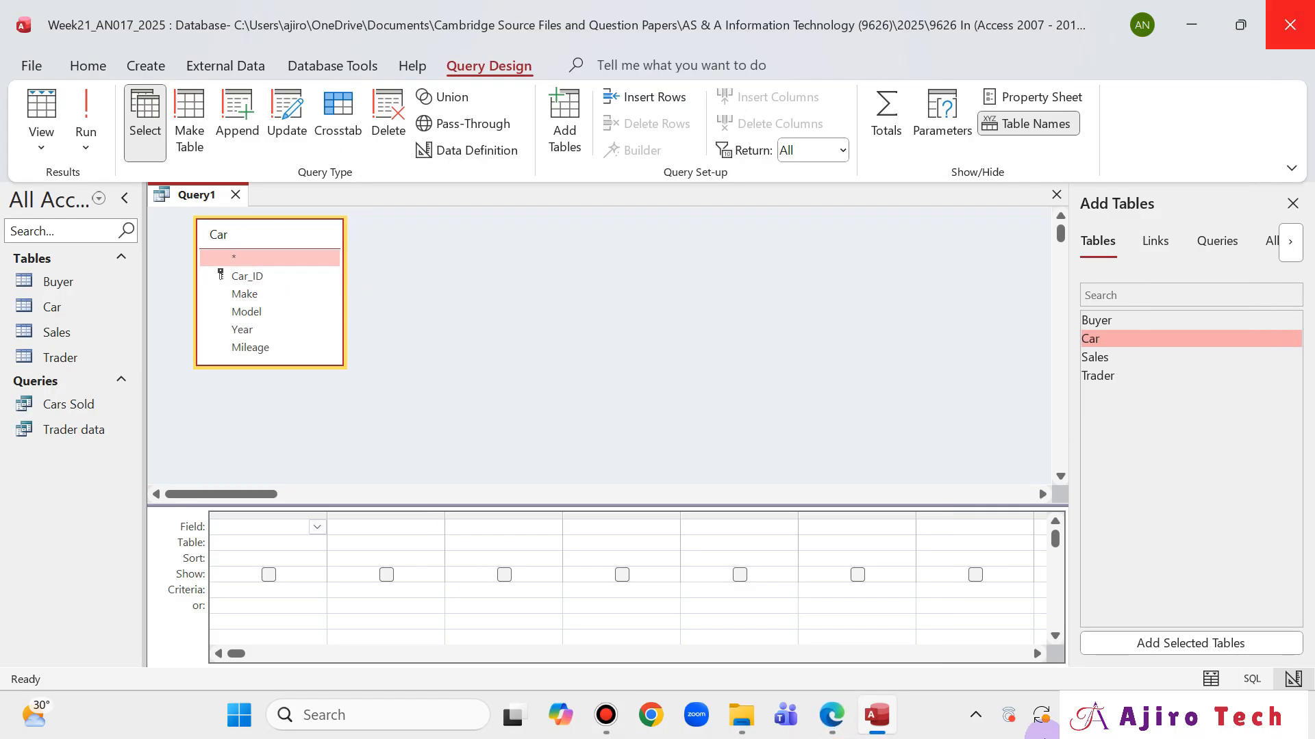
Add the Car_ID, Make and Model fields to the query grid, following the Cars Unsold columns in the question paper
{"action": "double_click", "coordinate": [244, 278]}
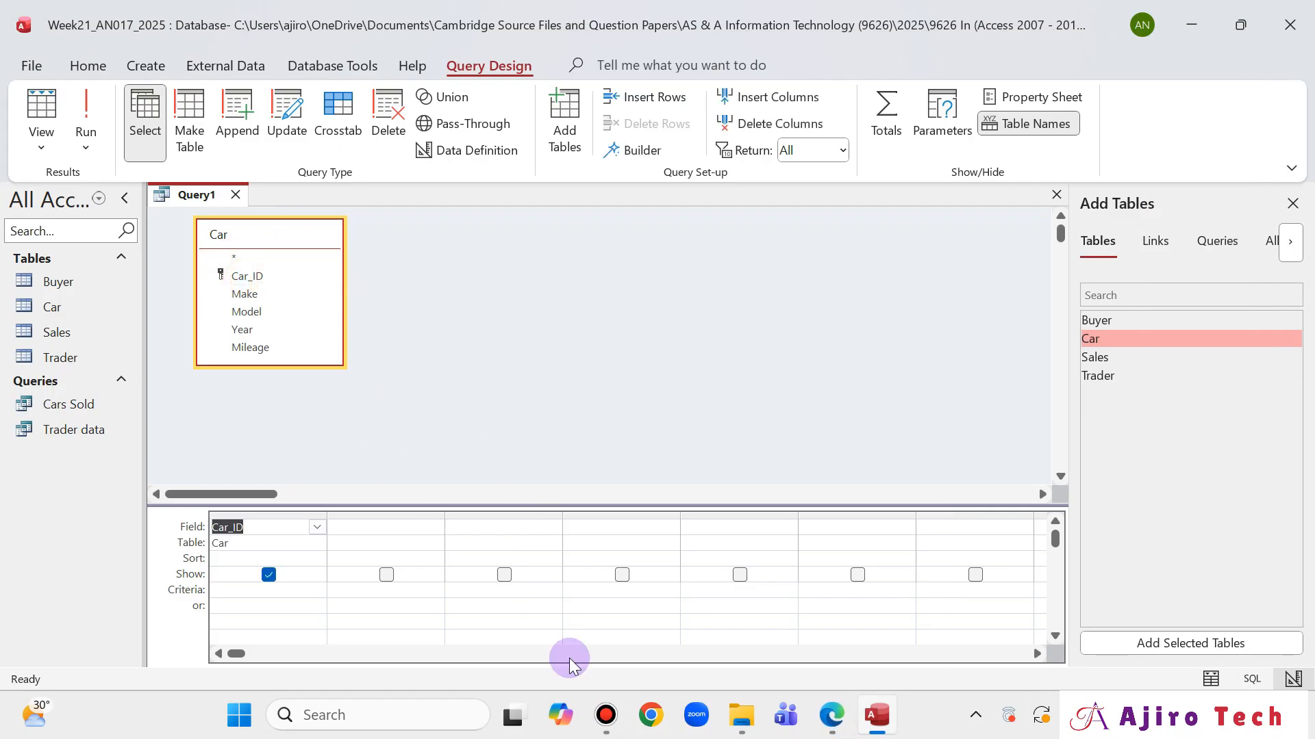
{"action": "left_click", "coordinate": [829, 724]}
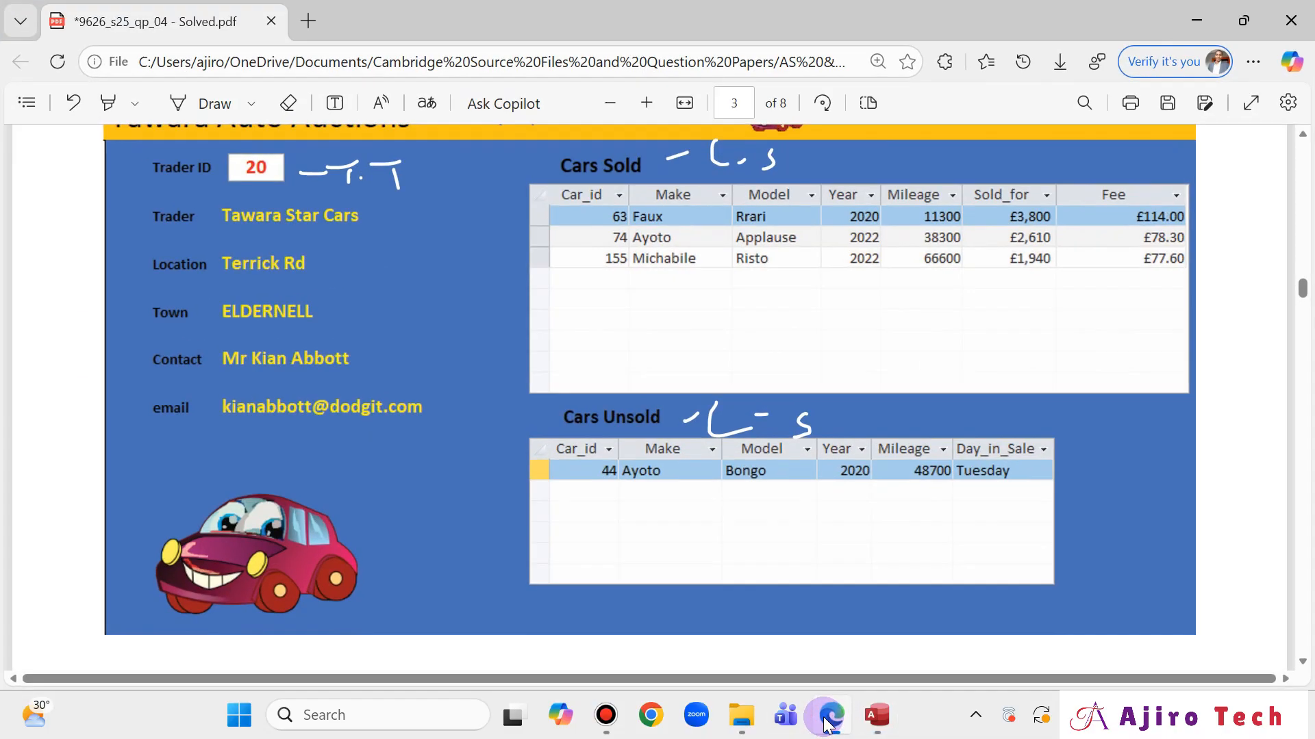
{"action": "left_click", "coordinate": [829, 724]}
{"action": "double_click", "coordinate": [243, 295]}
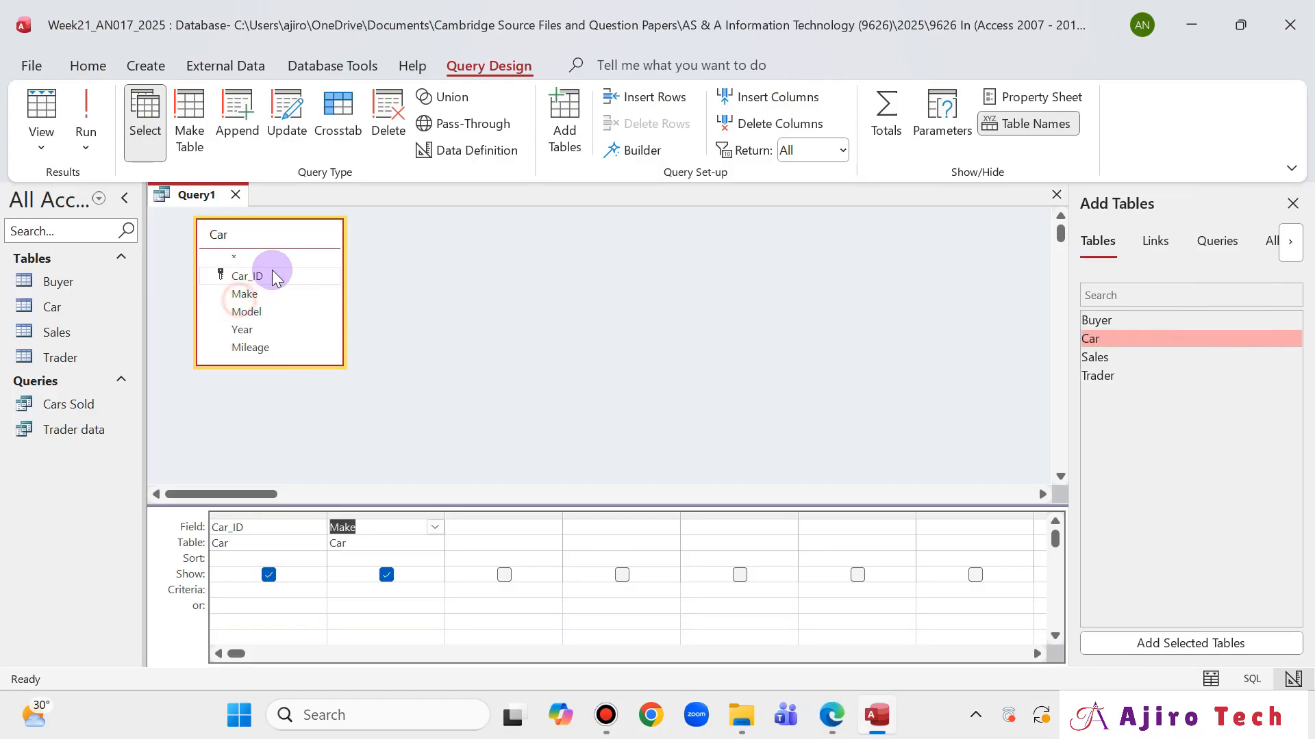
{"action": "left_click", "coordinate": [843, 726]}
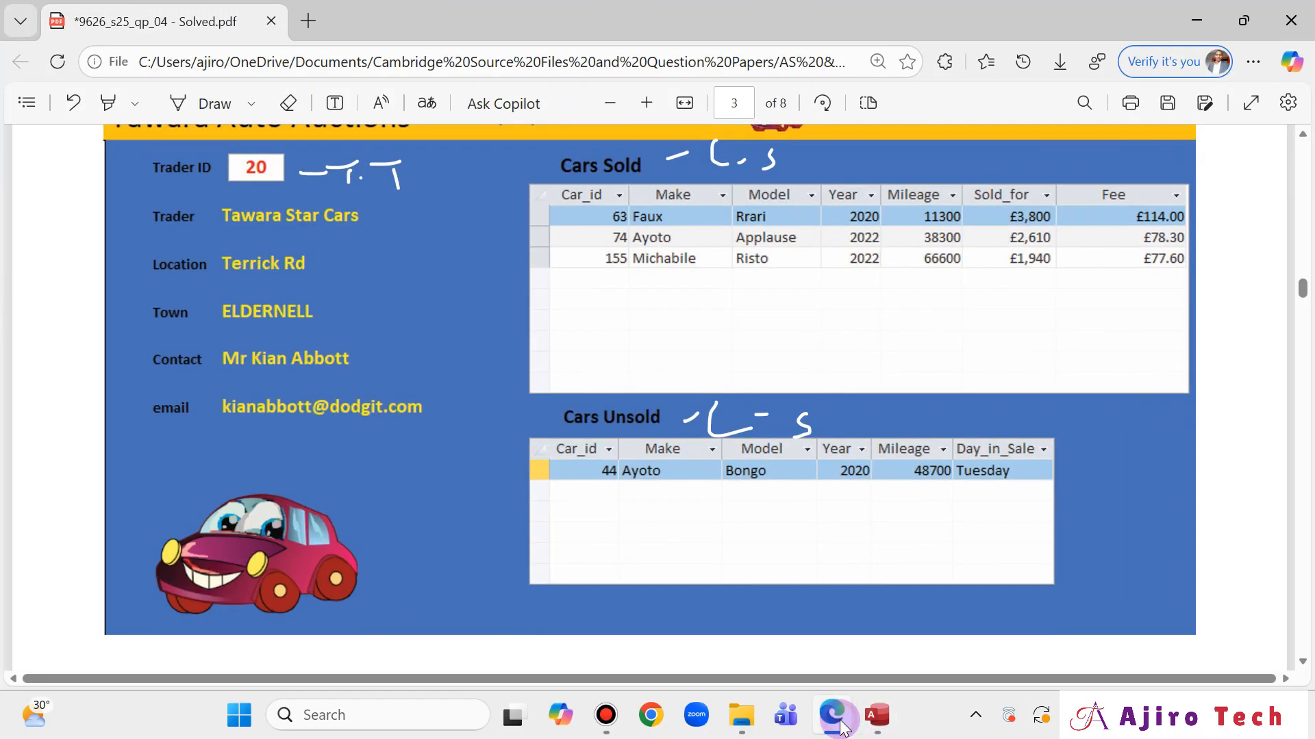
{"action": "left_click", "coordinate": [842, 726]}
{"action": "double_click", "coordinate": [246, 312]}
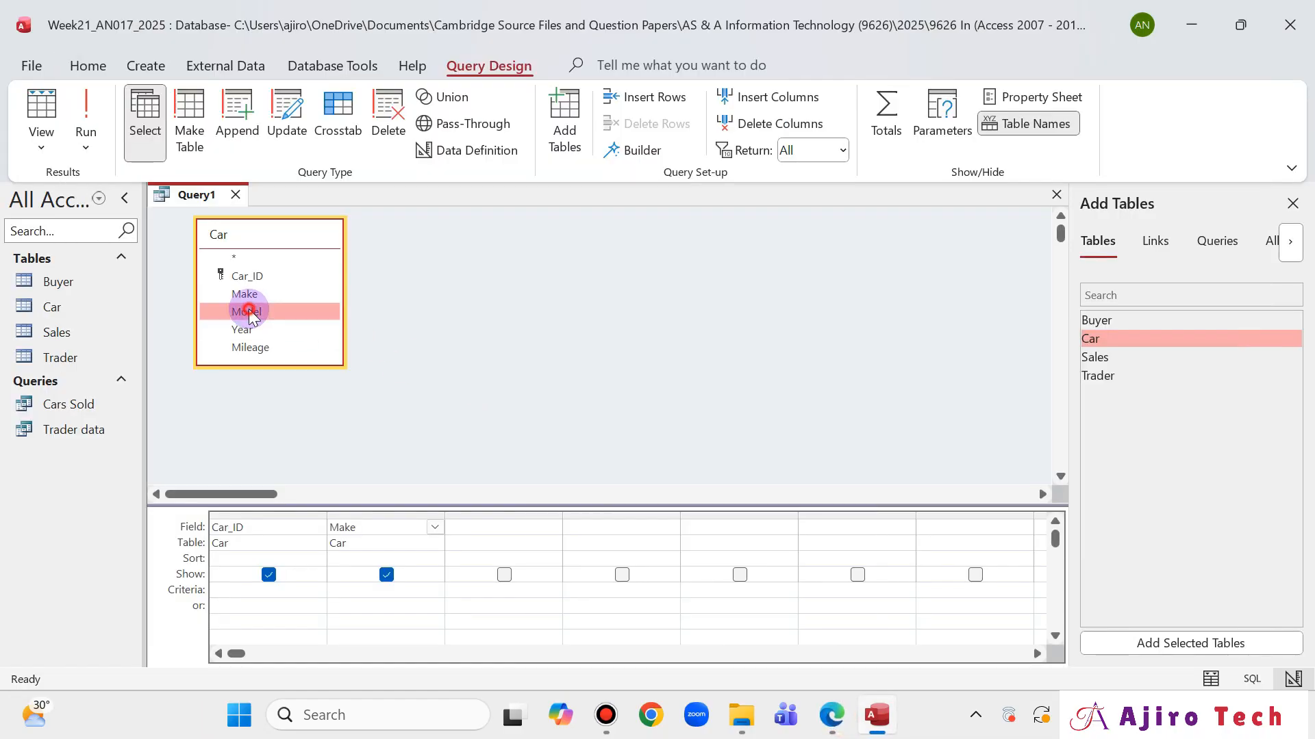
Add the Year and Mileage fields to the query grid and check the remaining Cars Unsold column in the question paper
{"action": "left_click", "coordinate": [831, 712]}
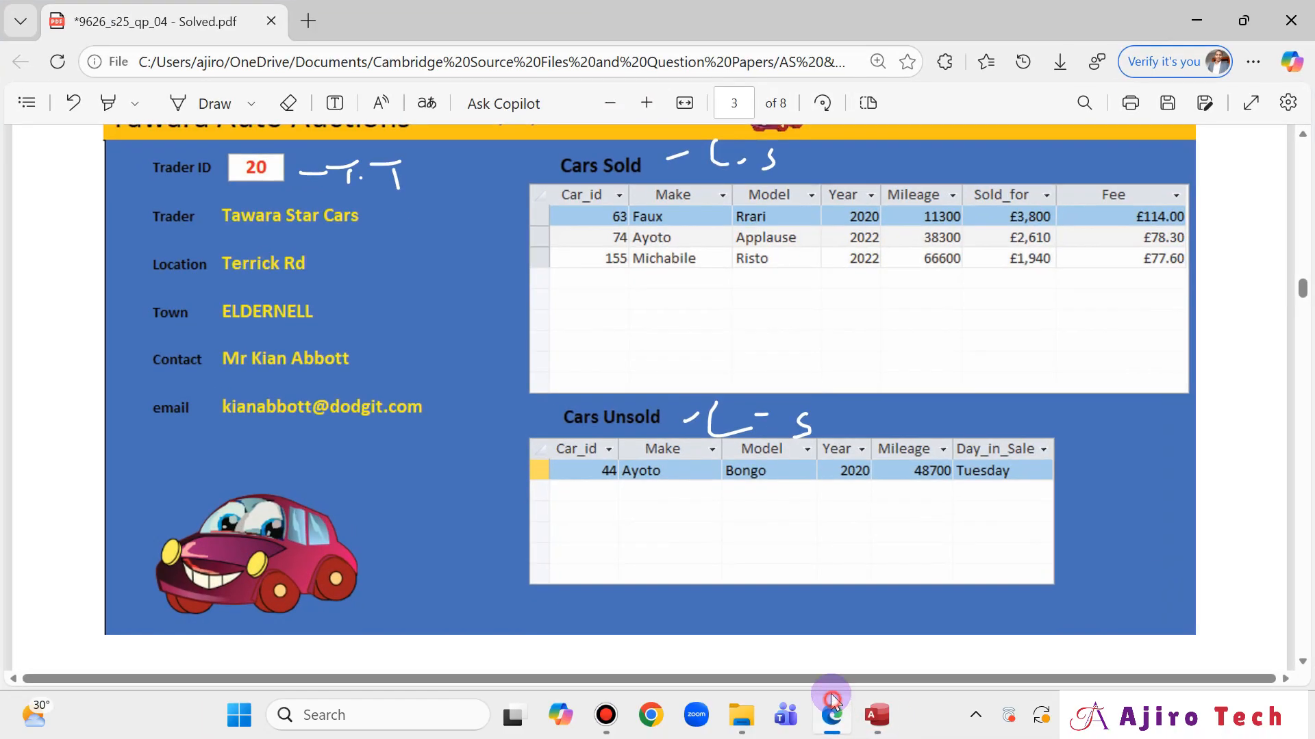
{"action": "left_click", "coordinate": [832, 712]}
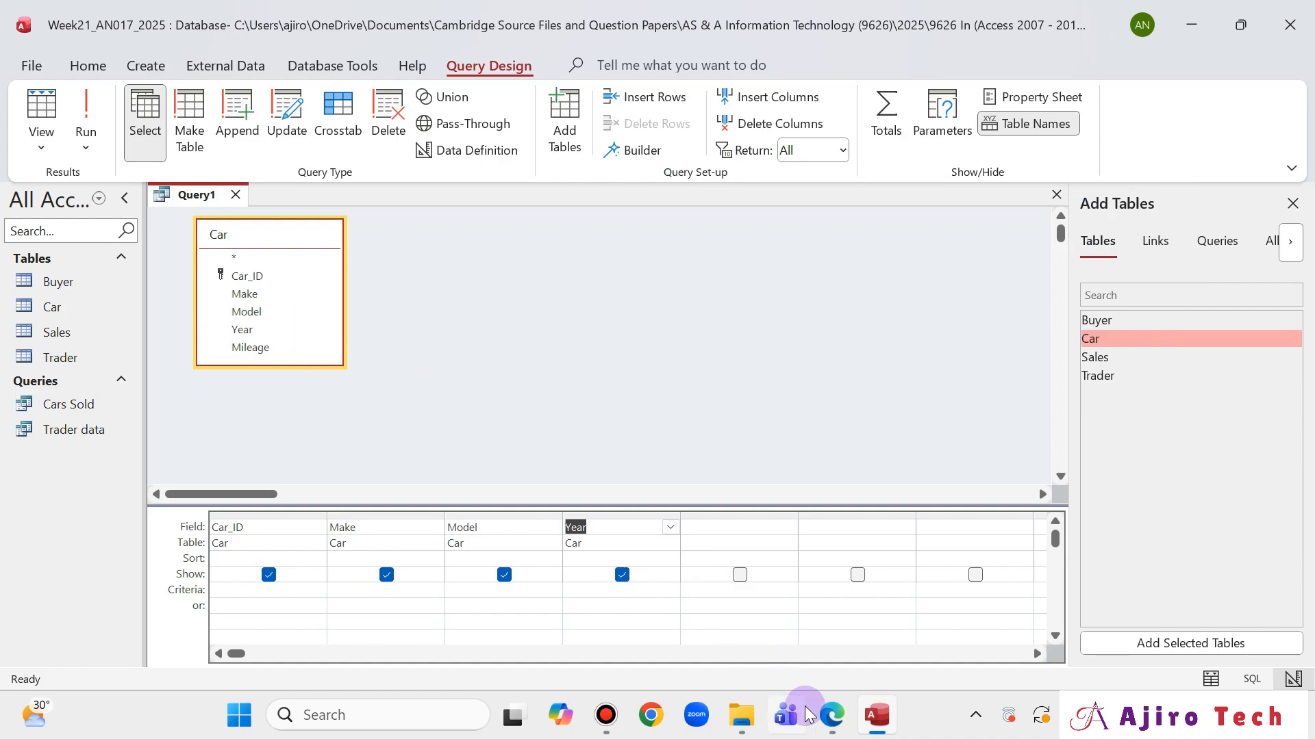
{"action": "left_click", "coordinate": [829, 719]}
{"action": "left_click", "coordinate": [829, 724]}
{"action": "double_click", "coordinate": [241, 329]}
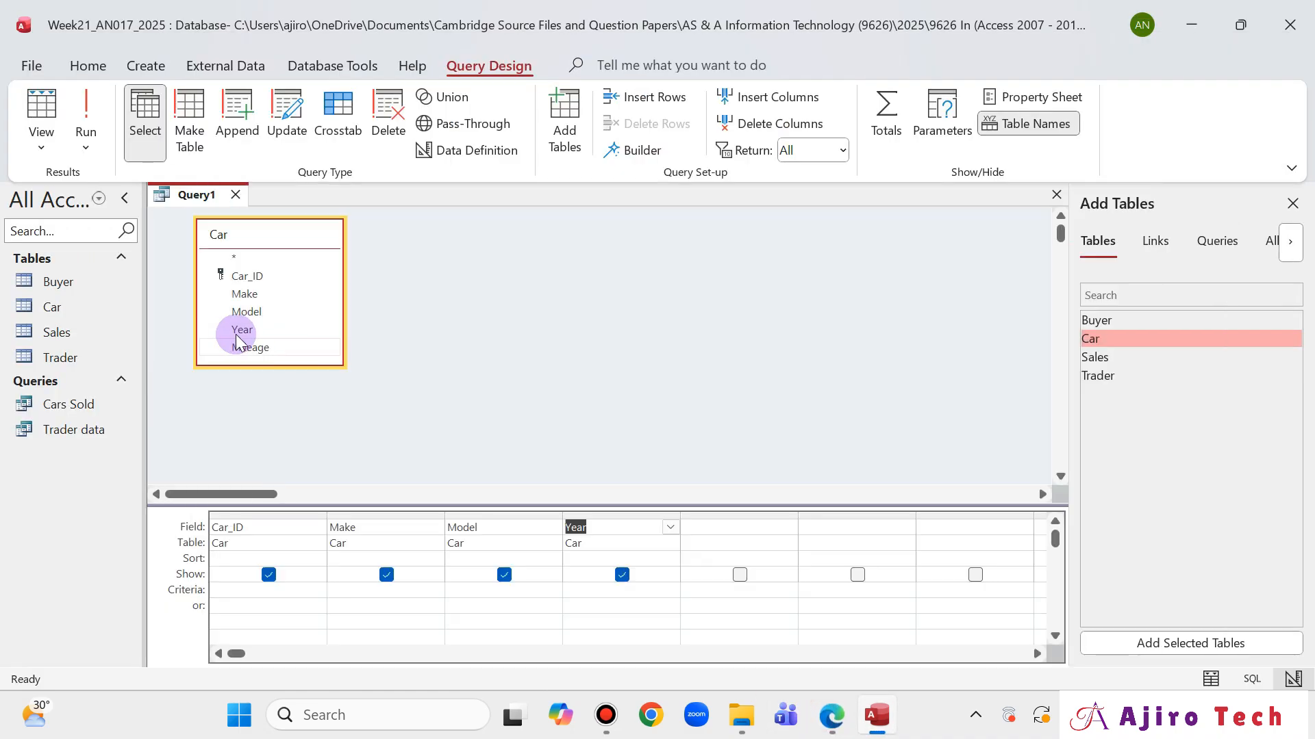
{"action": "left_click", "coordinate": [269, 350]}
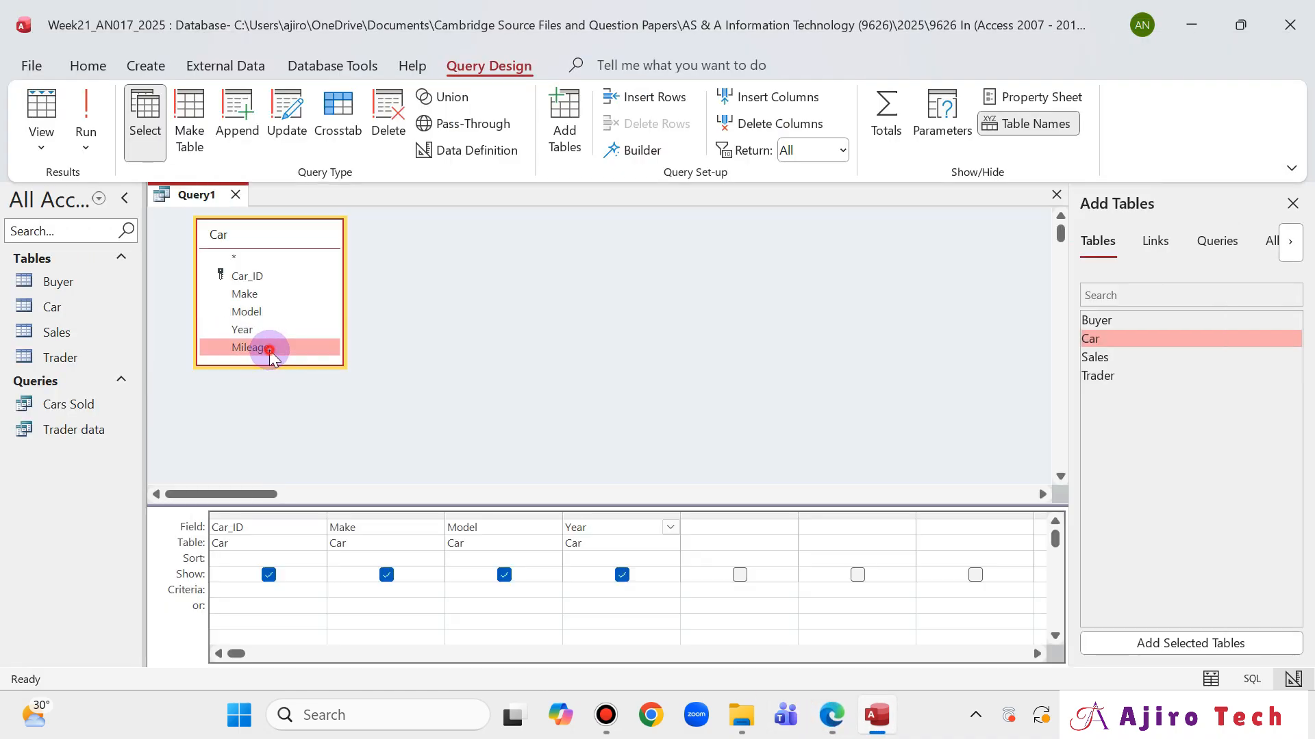
{"action": "left_click", "coordinate": [832, 716]}
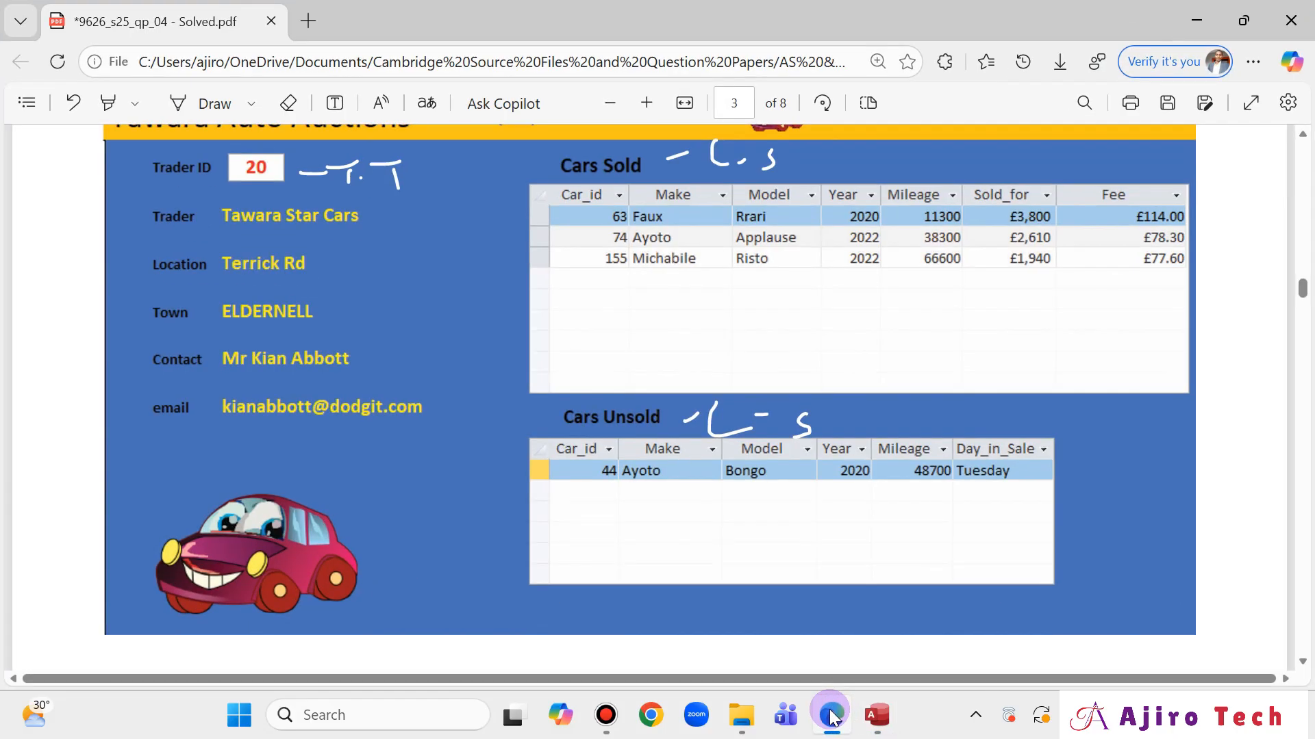
{"action": "left_click", "coordinate": [832, 715]}
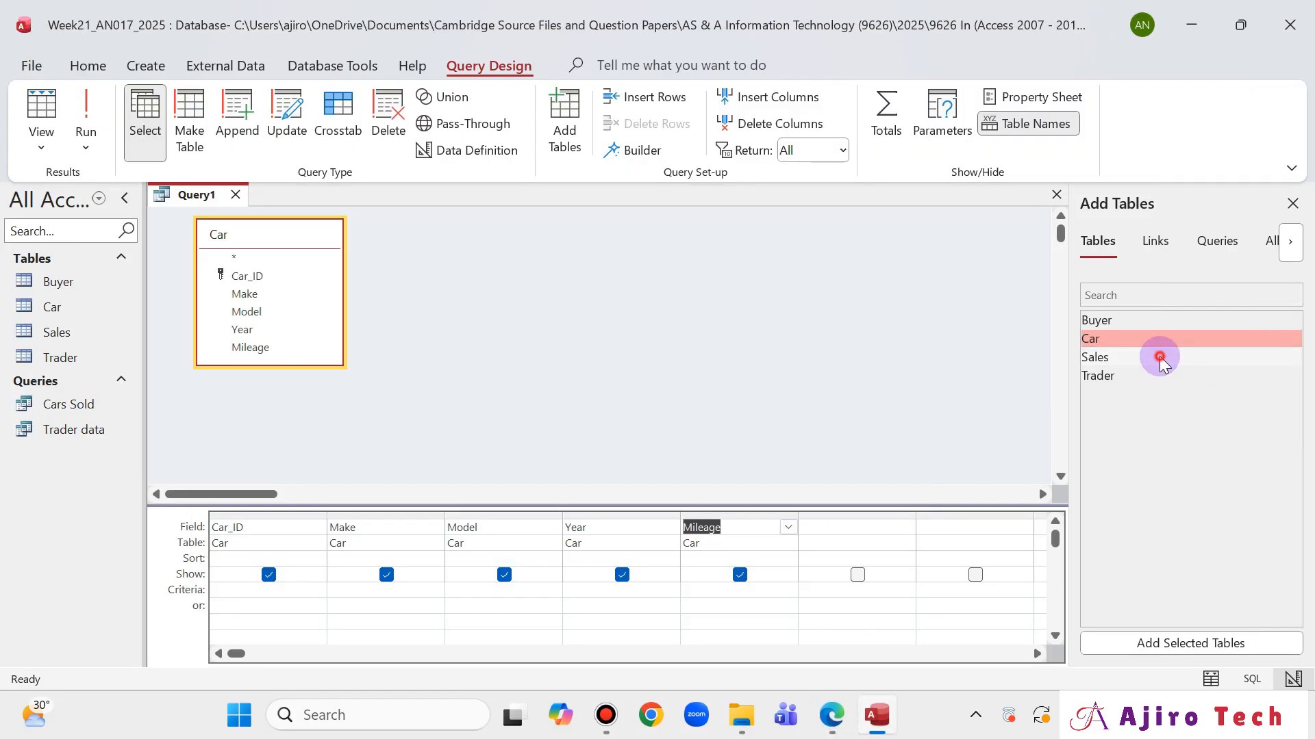
Add the Sales table with its full field list showing, include Day_in_Sale, and compare the fields with the Cars Unsold subform
{"action": "double_click", "coordinate": [1160, 356]}
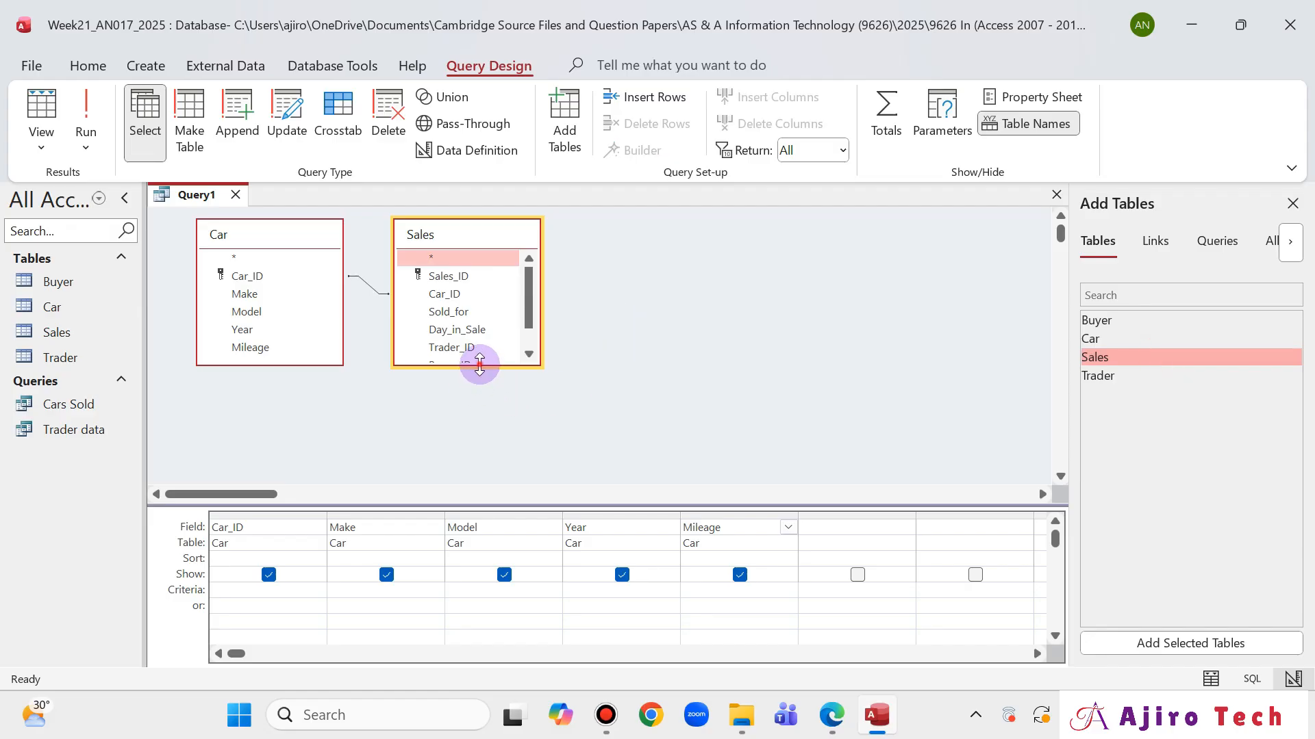
{"action": "left_click_drag", "start_coordinate": [480, 363], "coordinate": [479, 409]}
{"action": "left_click", "coordinate": [481, 330]}
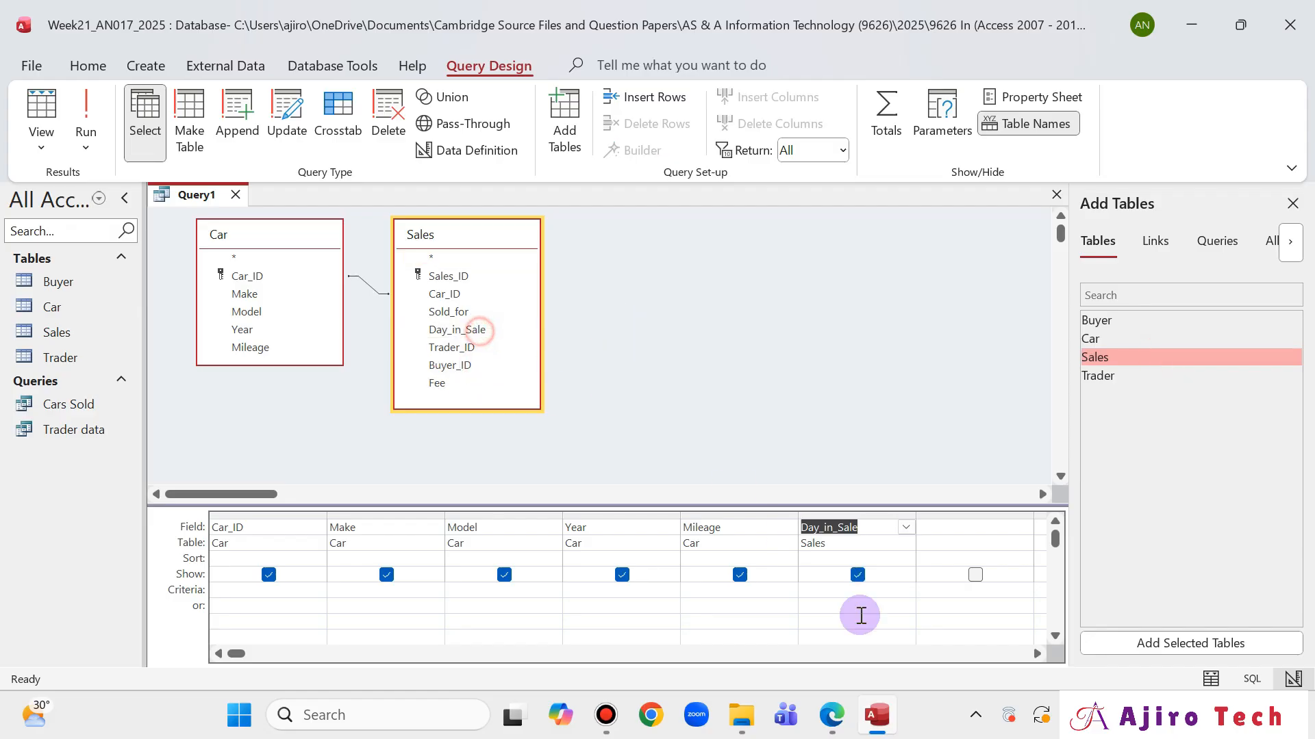
{"action": "left_click", "coordinate": [832, 716]}
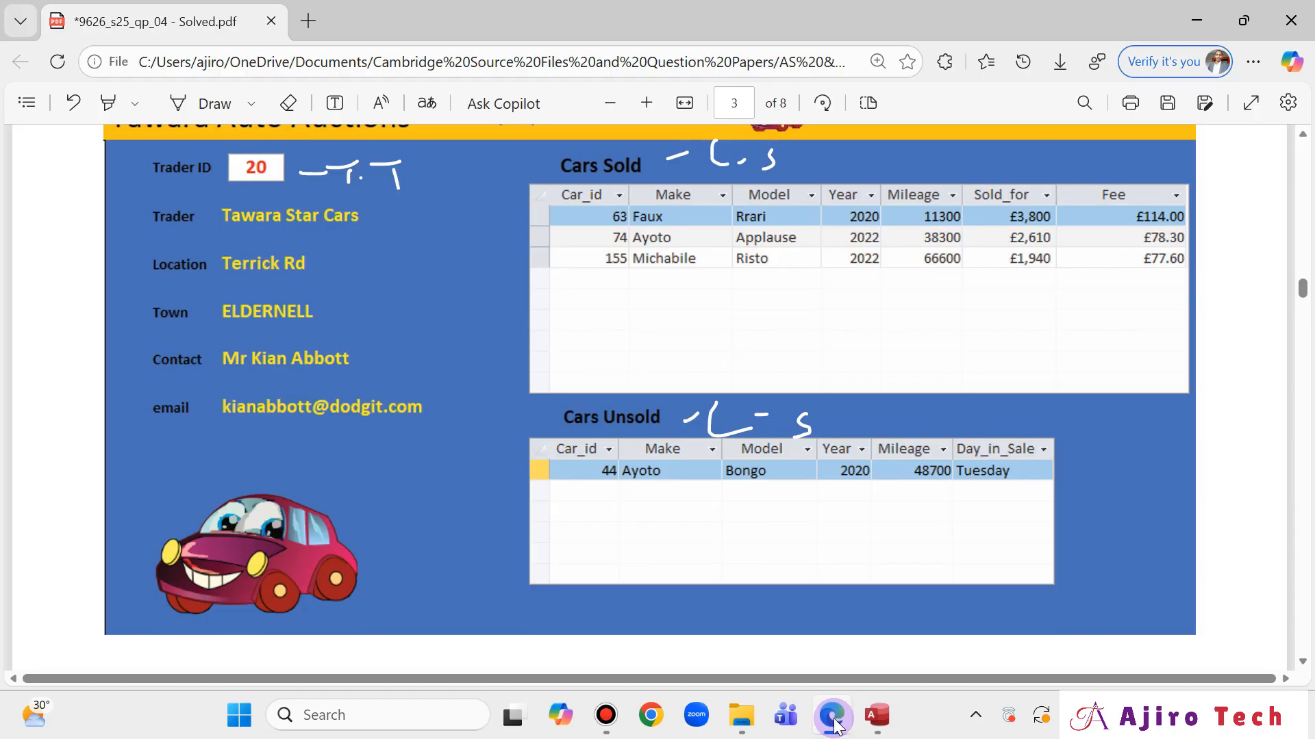
{"action": "left_click", "coordinate": [832, 715]}
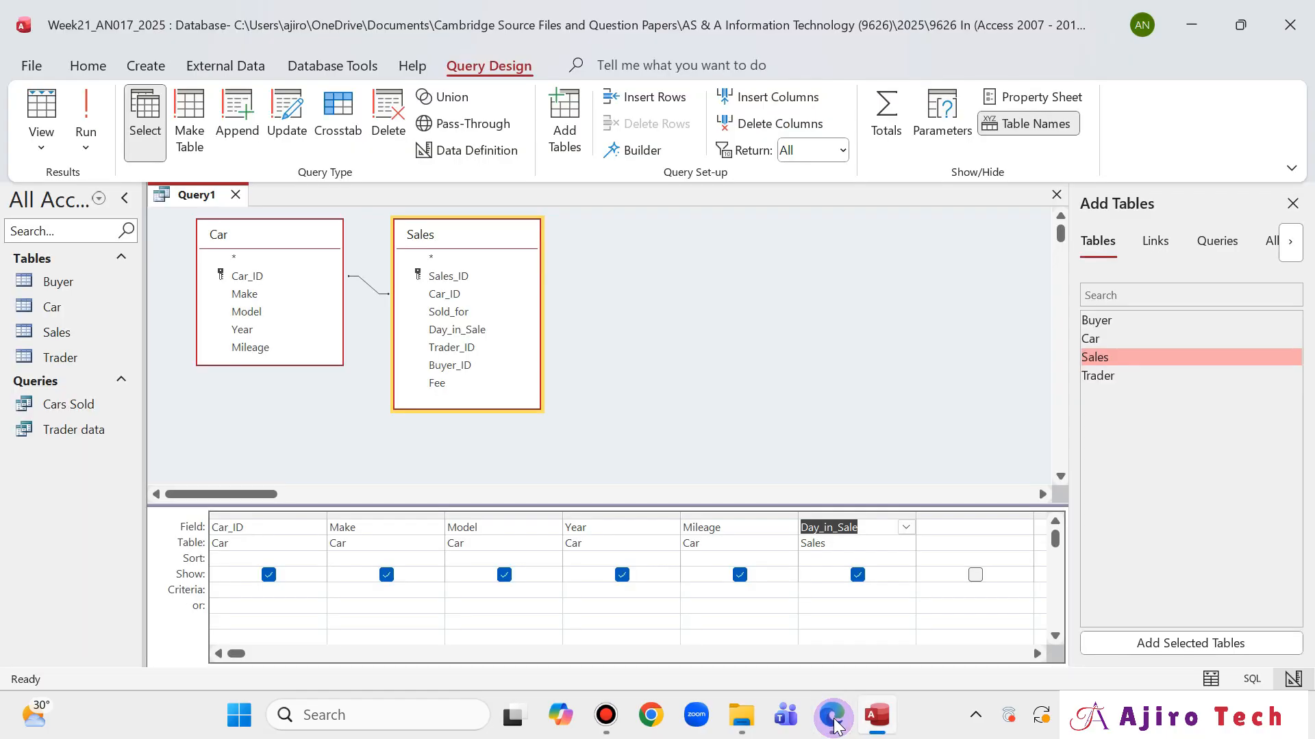
{"action": "left_click", "coordinate": [832, 715]}
{"action": "left_click", "coordinate": [832, 716]}
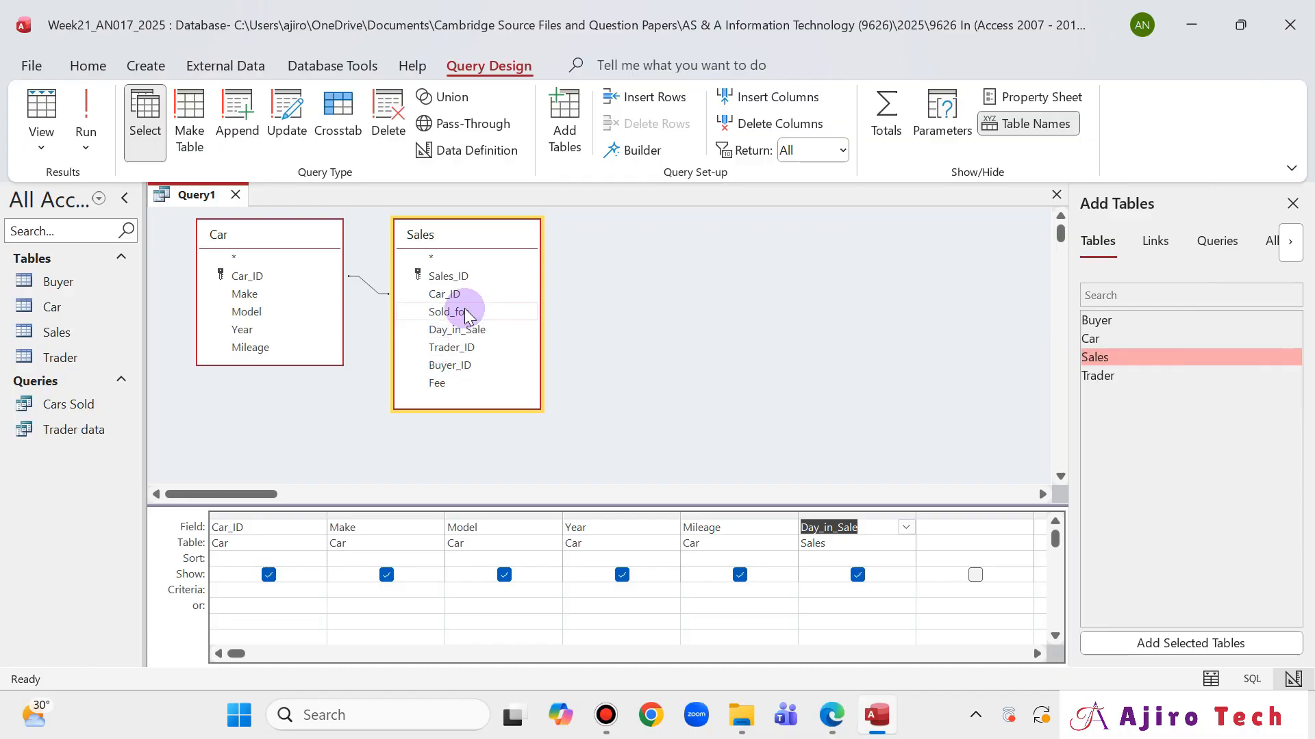
Add the Sold_for and Trader_ID fields from the Sales table and close the table list
{"action": "double_click", "coordinate": [466, 313]}
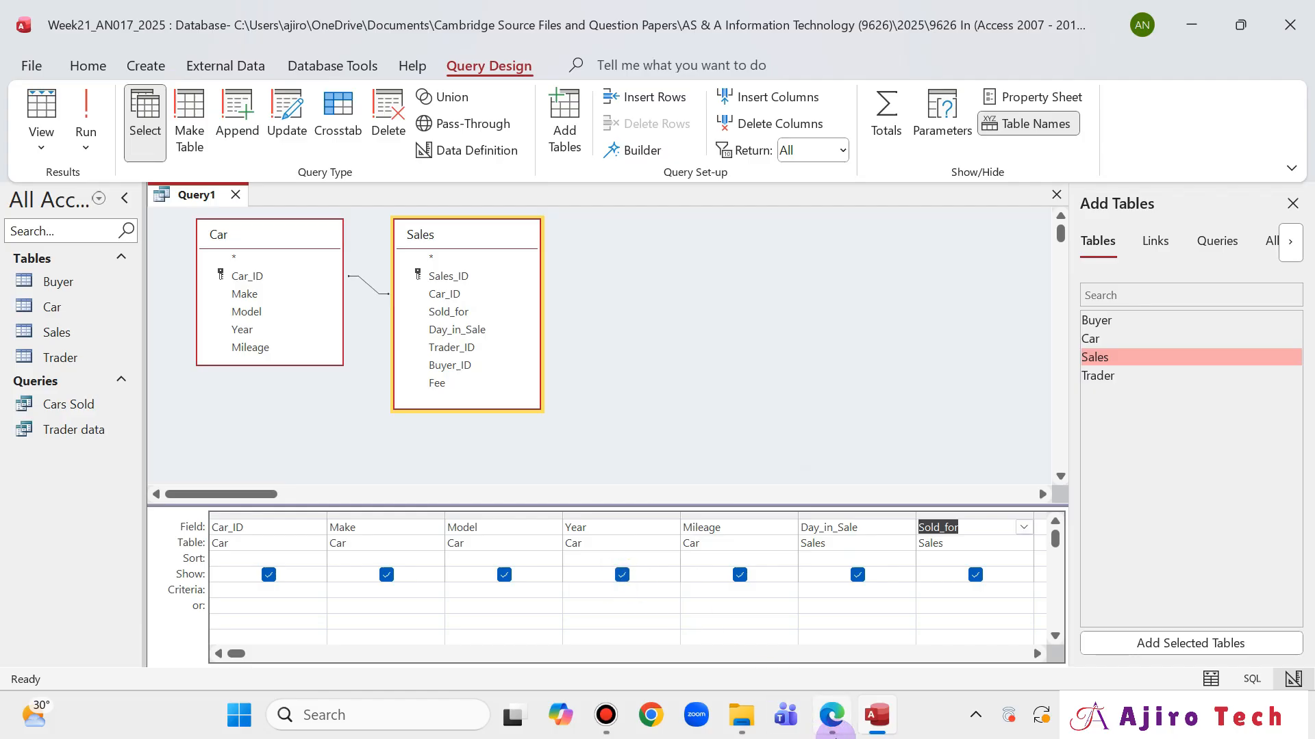
{"action": "double_click", "coordinate": [469, 347]}
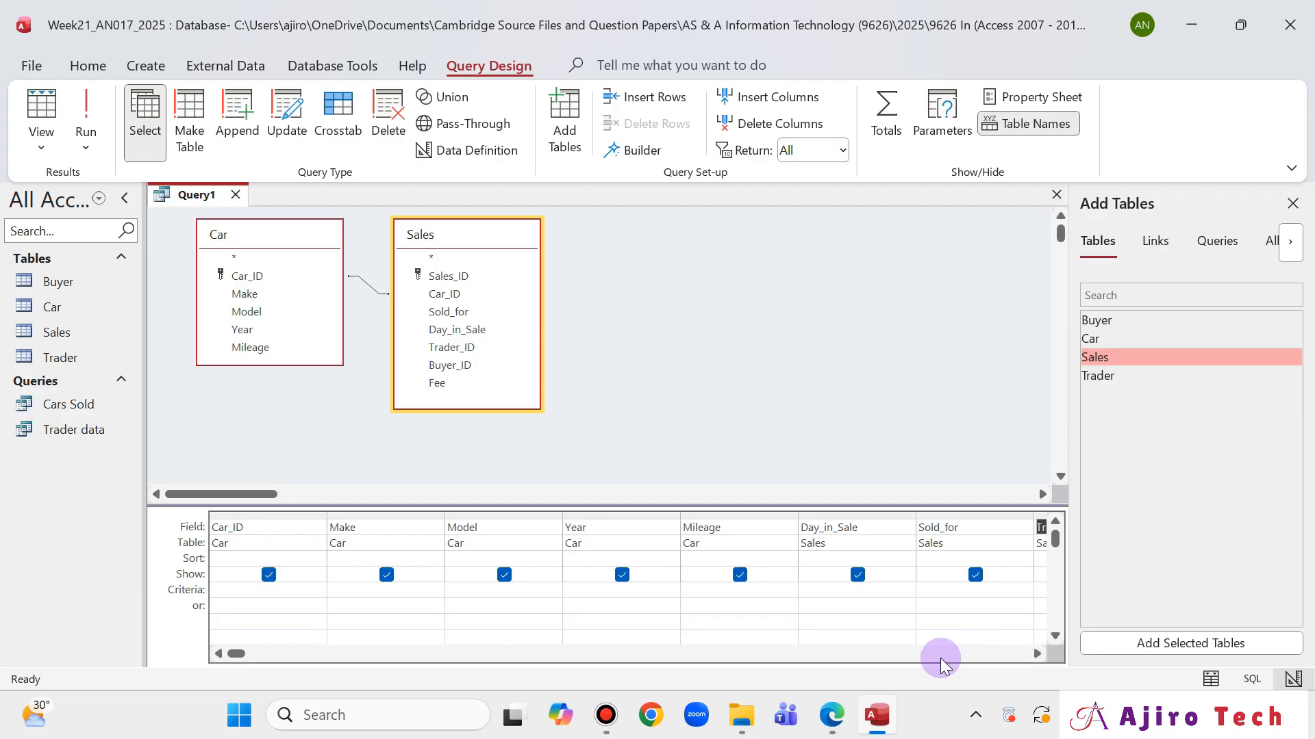
{"action": "left_click", "coordinate": [1292, 204]}
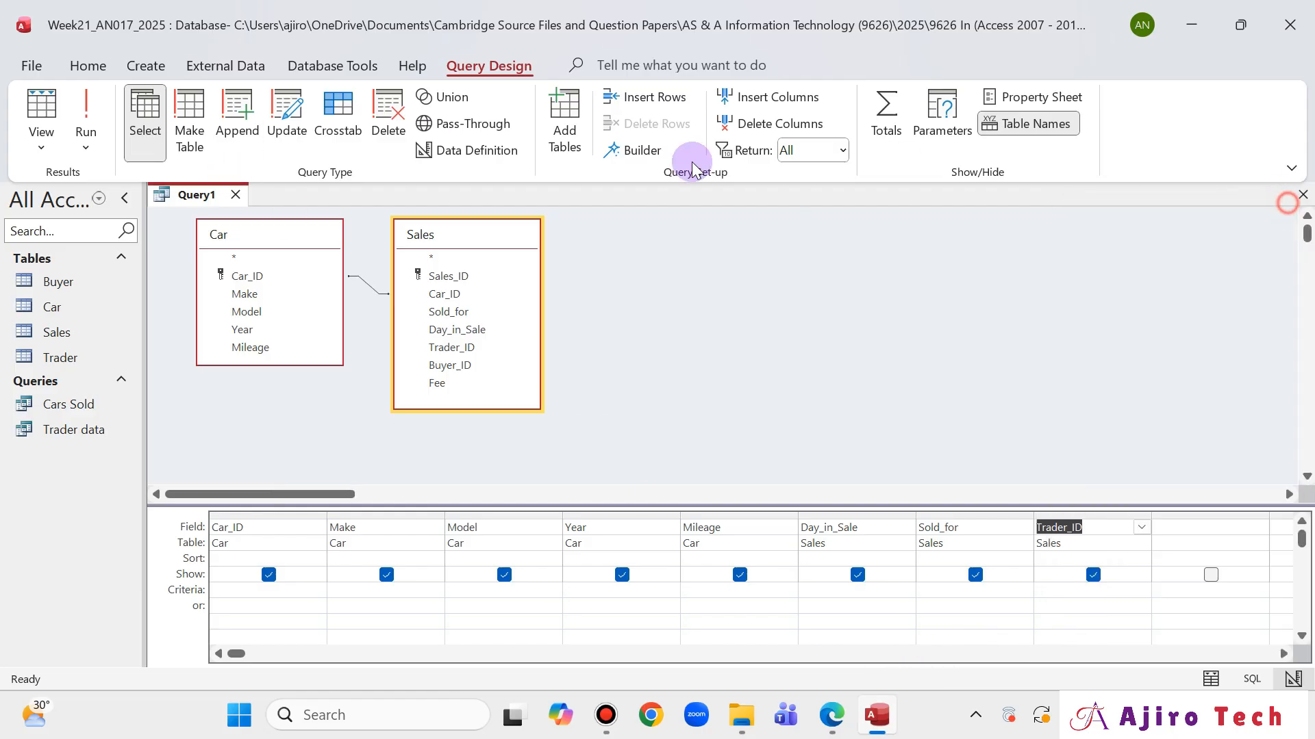
Run the query to review its records, then return to Design View and enter the criterion is Null for Sold_for
{"action": "left_click", "coordinate": [80, 106]}
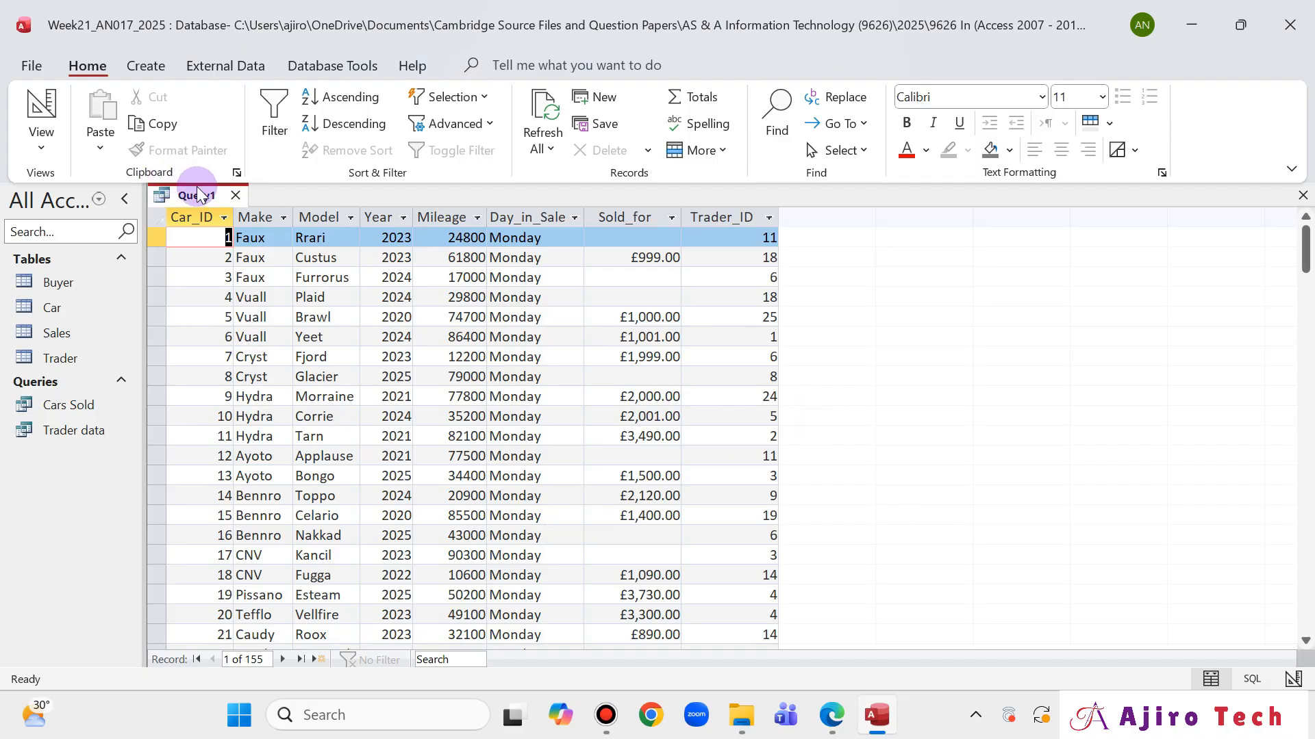
{"action": "right_click", "coordinate": [161, 194]}
{"action": "left_click", "coordinate": [269, 305]}
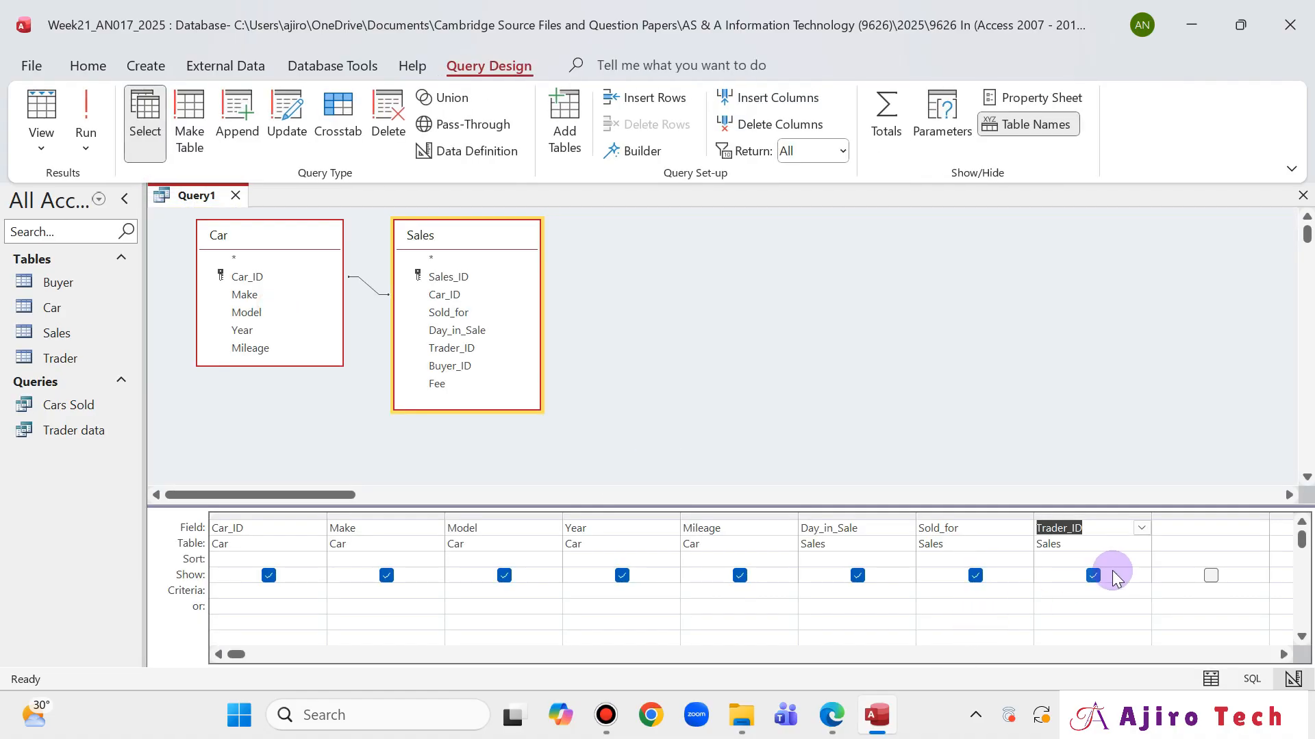
{"action": "left_click", "coordinate": [952, 589]}
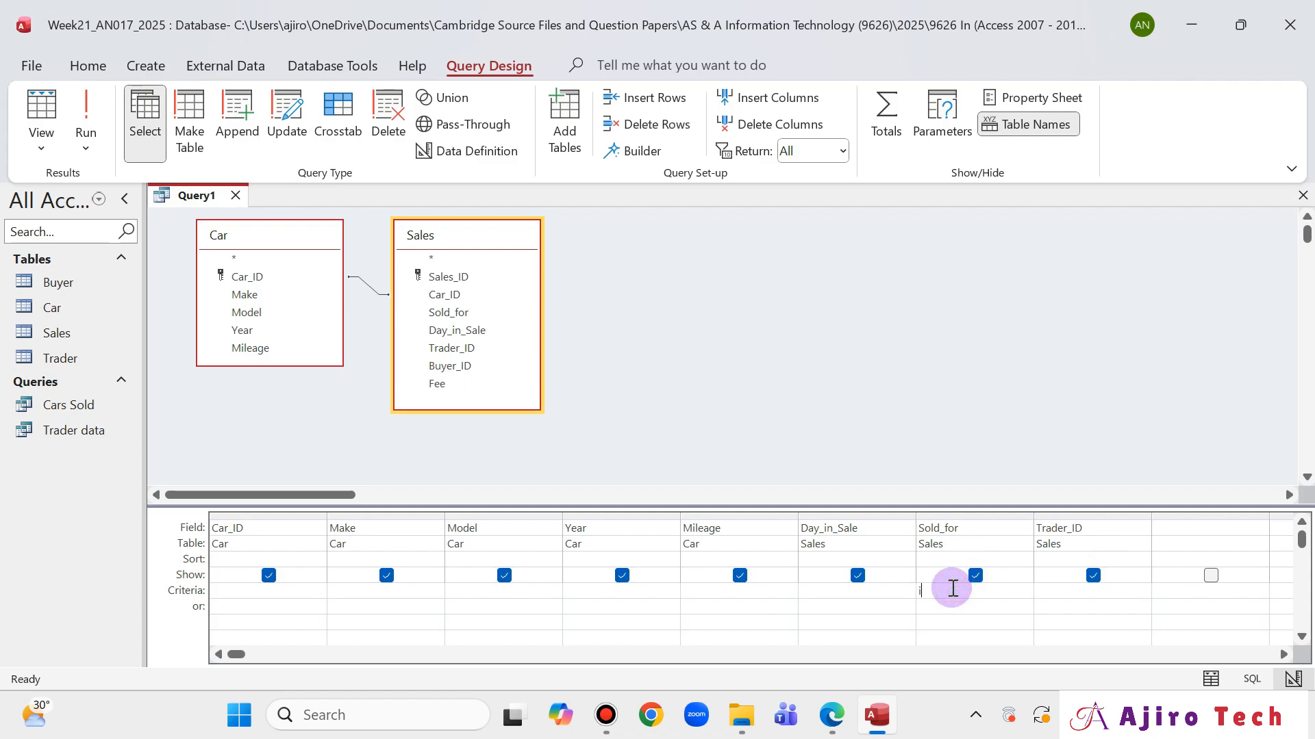
{"action": "type", "text": "is Null"}
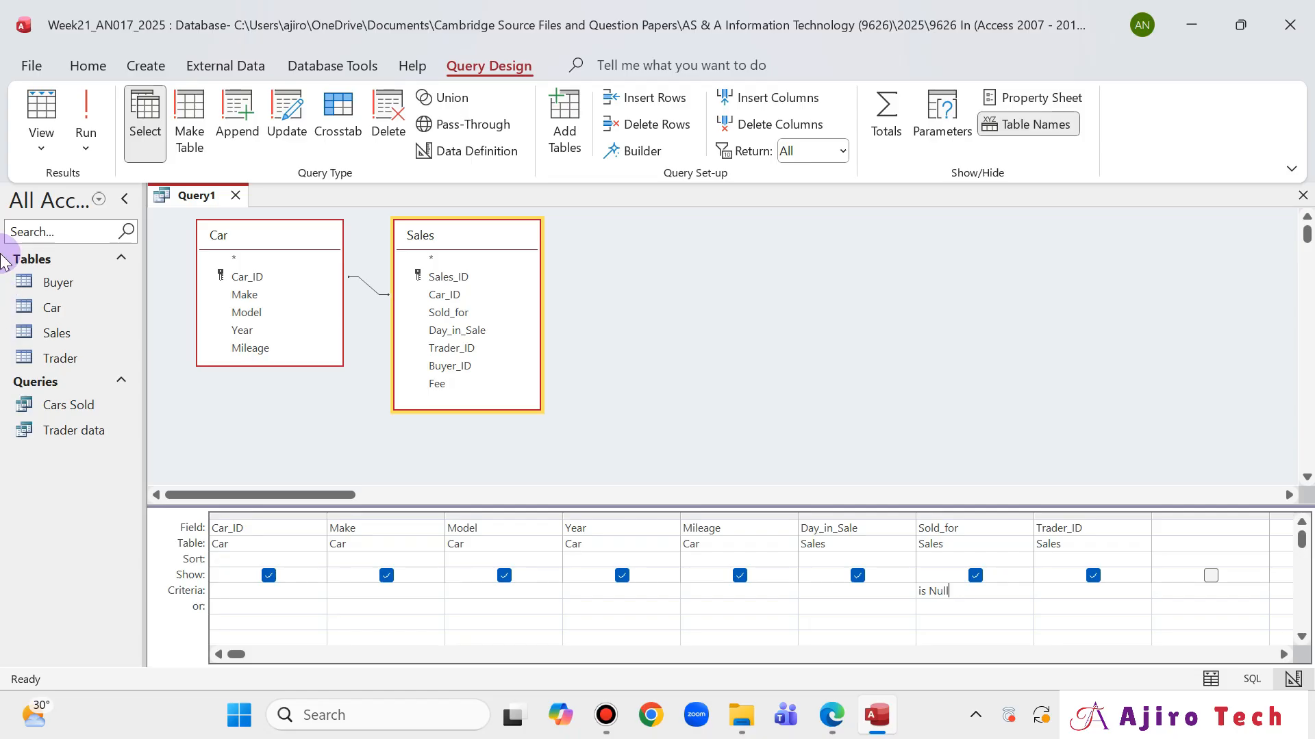
Run the query and save it as Cars Unsold, checking the name against the subform heading in the question paper
{"action": "left_click", "coordinate": [89, 104]}
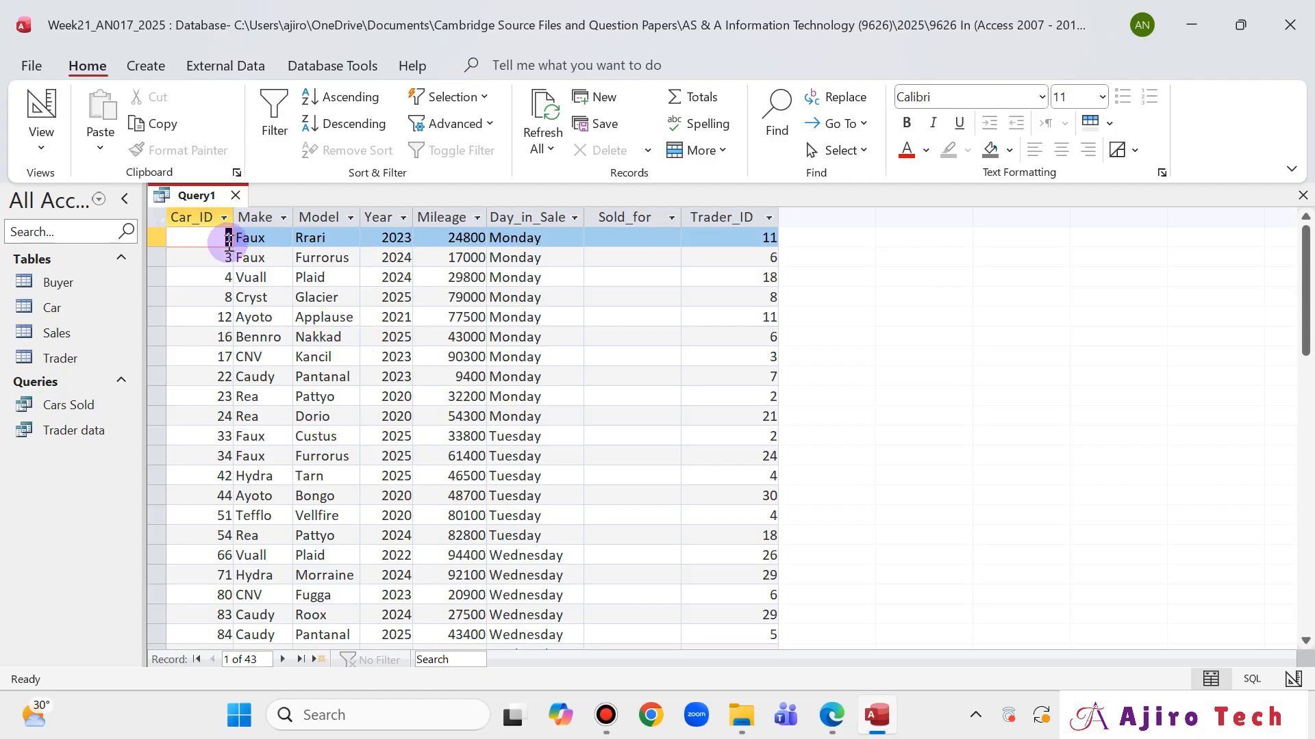
{"action": "right_click", "coordinate": [201, 194]}
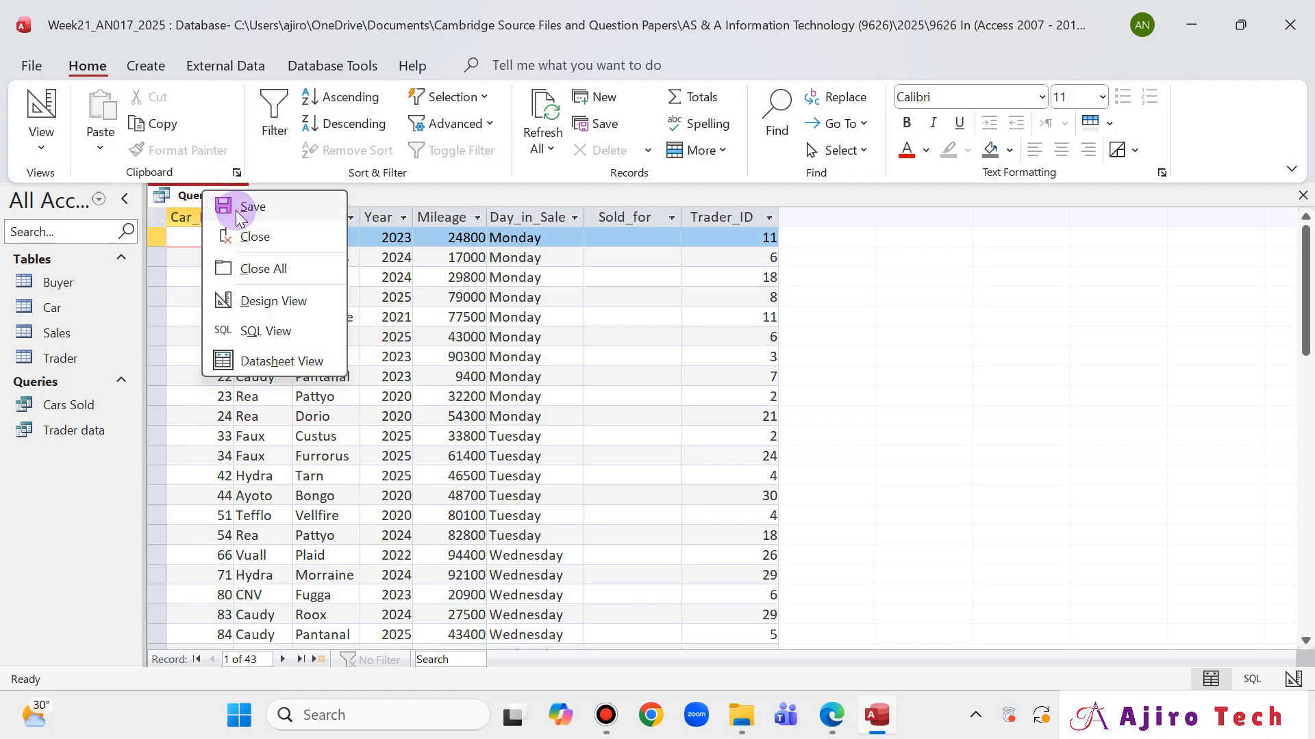
{"action": "left_click", "coordinate": [252, 207]}
{"action": "type", "text": "Cr"}
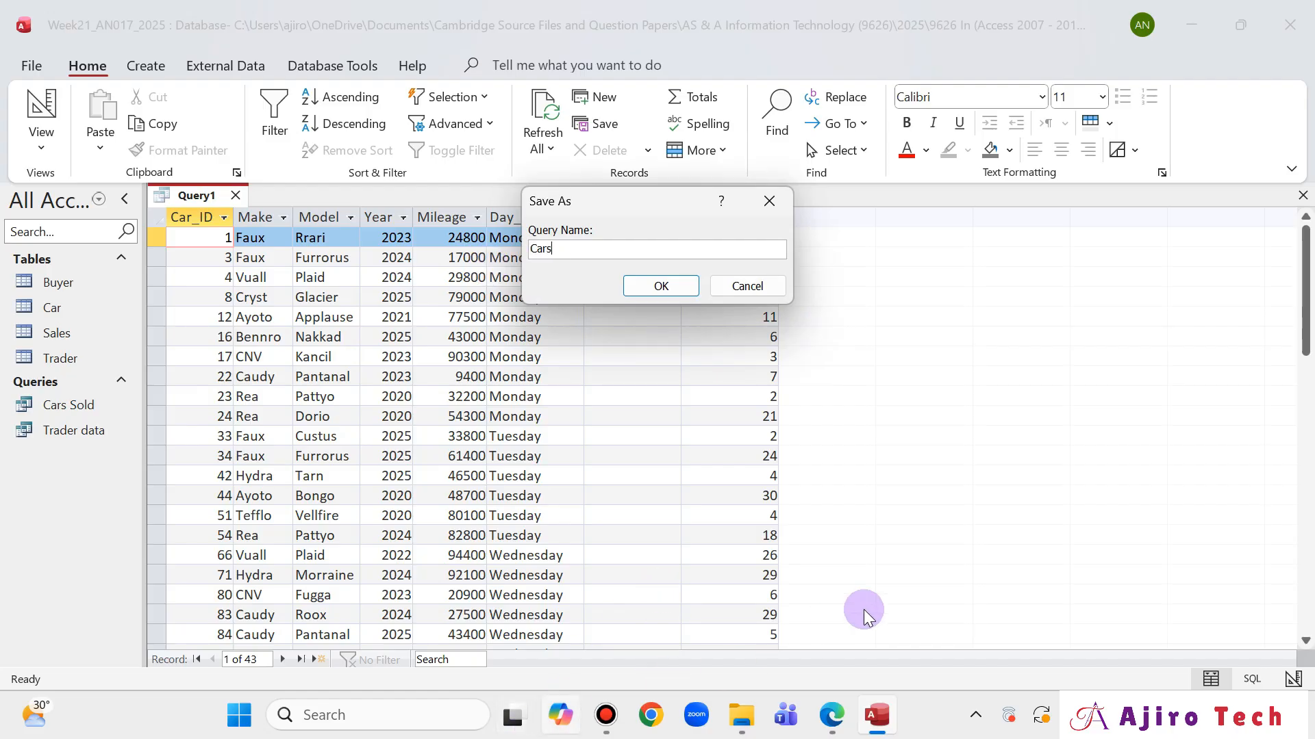
{"action": "left_click", "coordinate": [830, 716]}
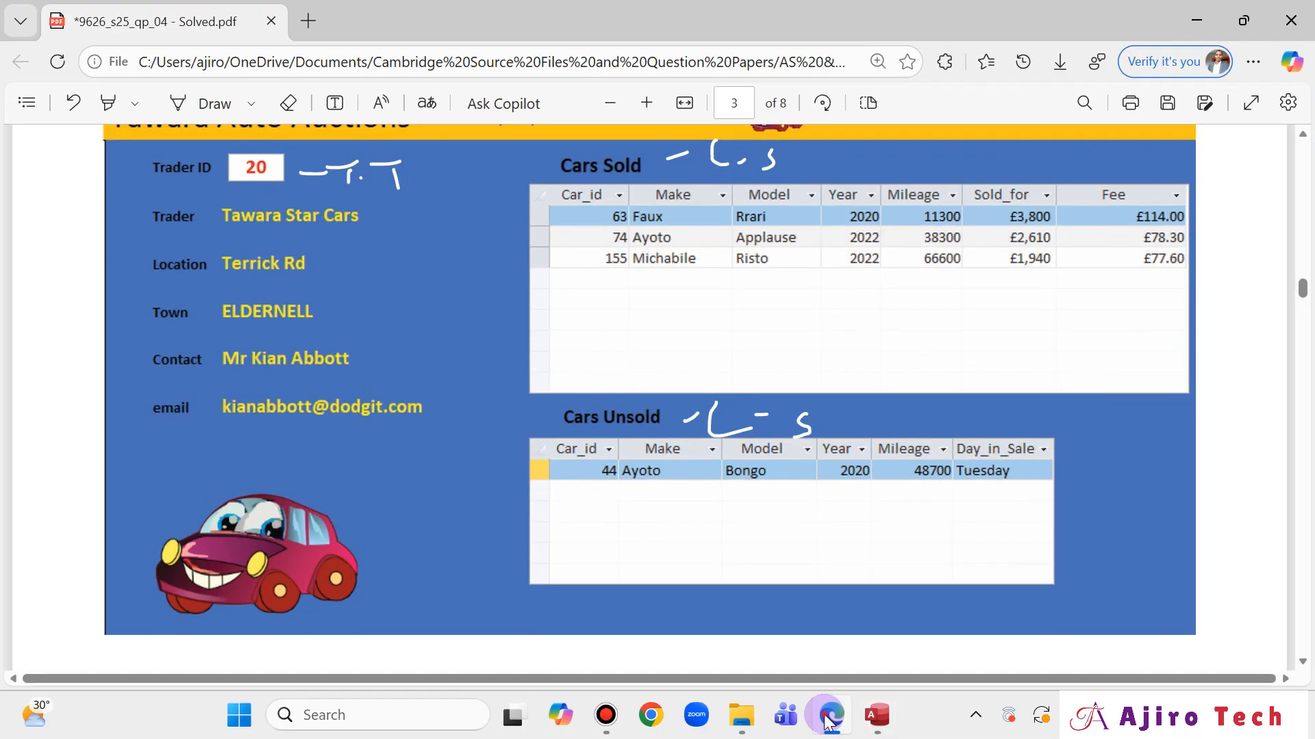
{"action": "left_click", "coordinate": [830, 716]}
{"action": "type", "text": "Unsold"}
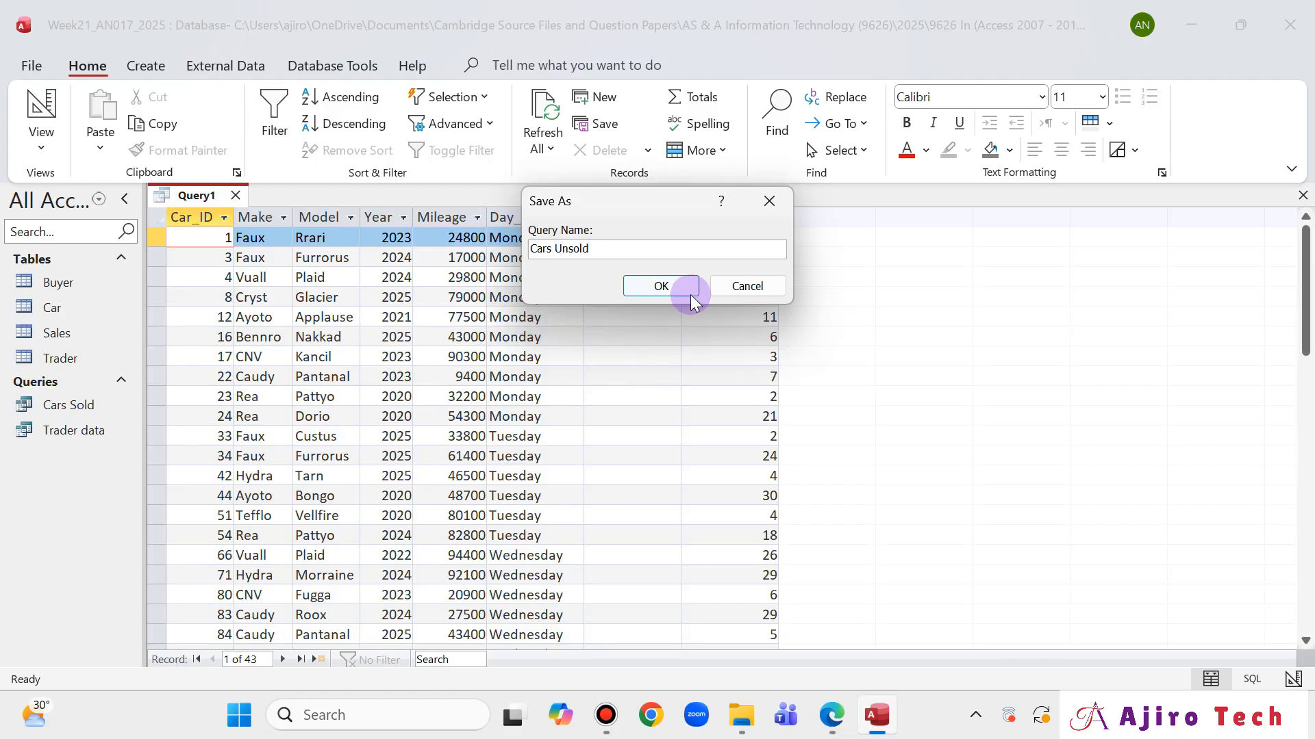
{"action": "left_click", "coordinate": [690, 294]}
{"action": "left_click", "coordinate": [690, 289]}
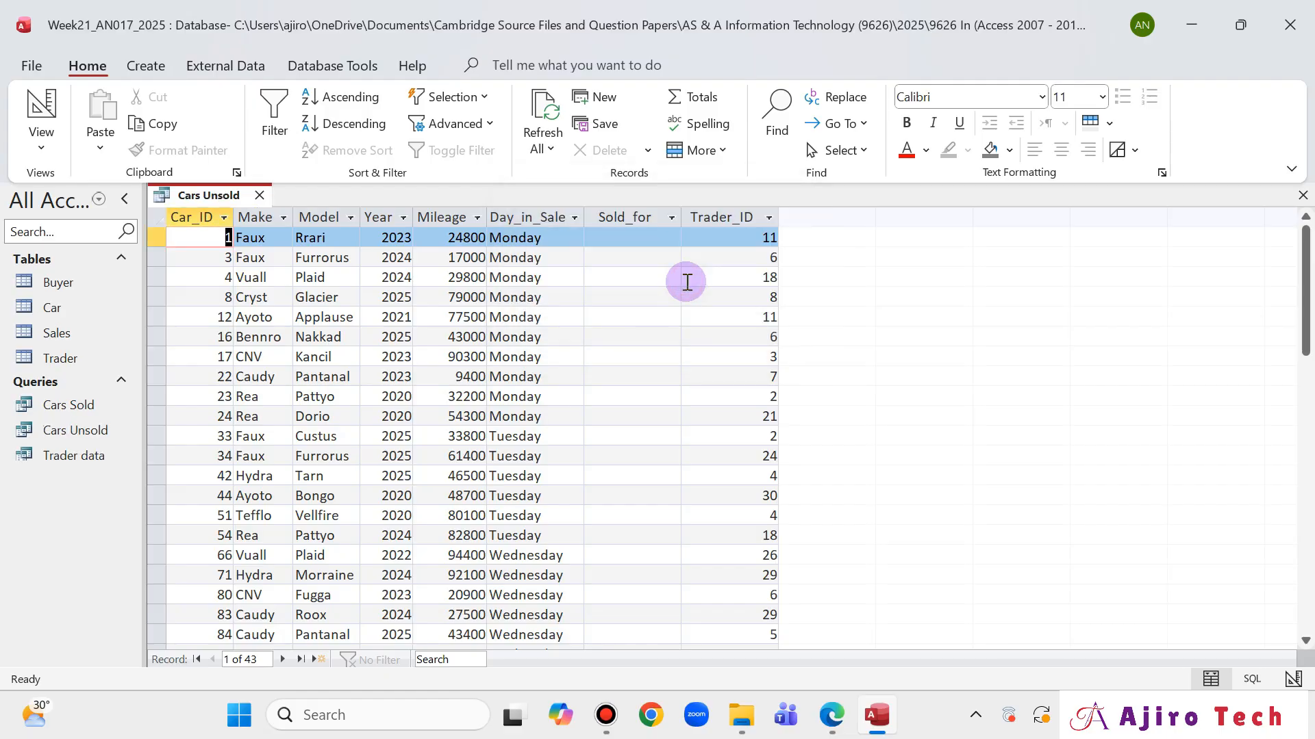
Compare the query fields with the Cars Unsold subform in the question paper, and save and close the Cars Unsold query
{"action": "left_click", "coordinate": [831, 716]}
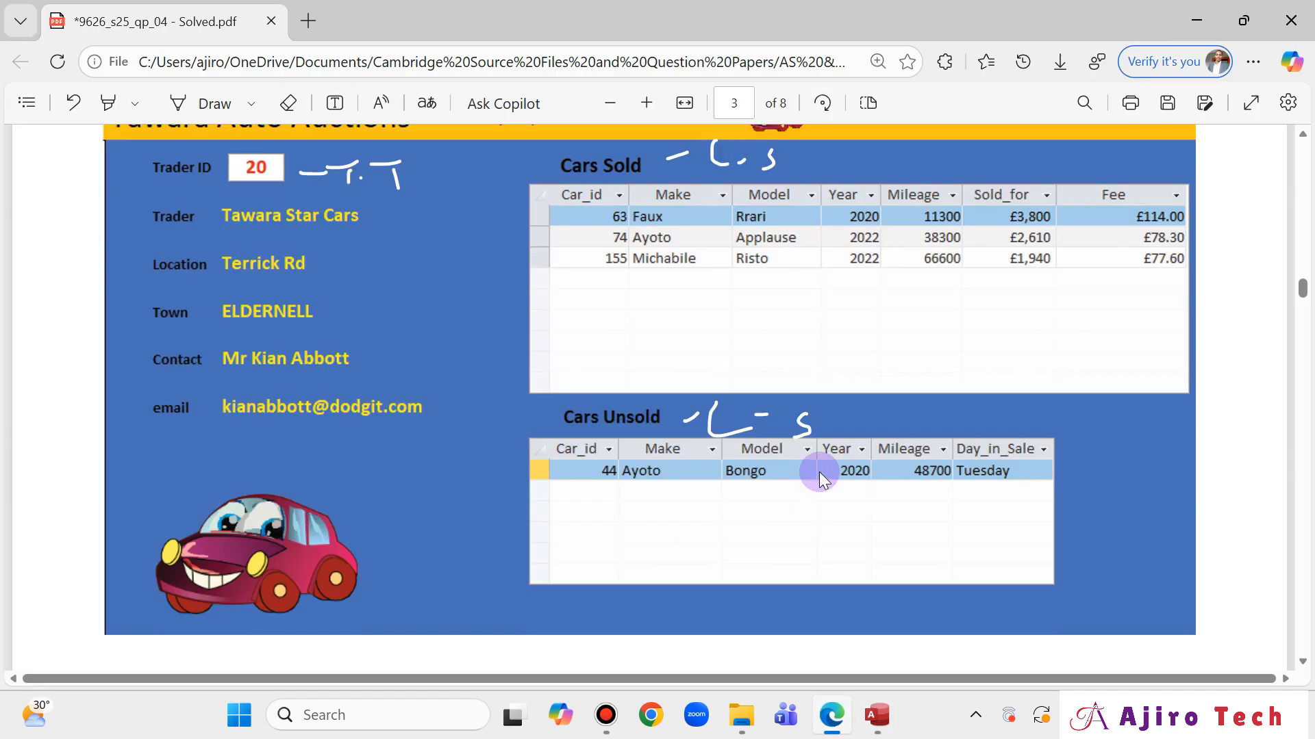
{"action": "scroll", "coordinate": [819, 471], "scroll_direction": "down", "scroll_amount": 2}
{"action": "scroll", "coordinate": [819, 471], "scroll_direction": "up", "scroll_amount": 2}
{"action": "left_click", "coordinate": [876, 716]}
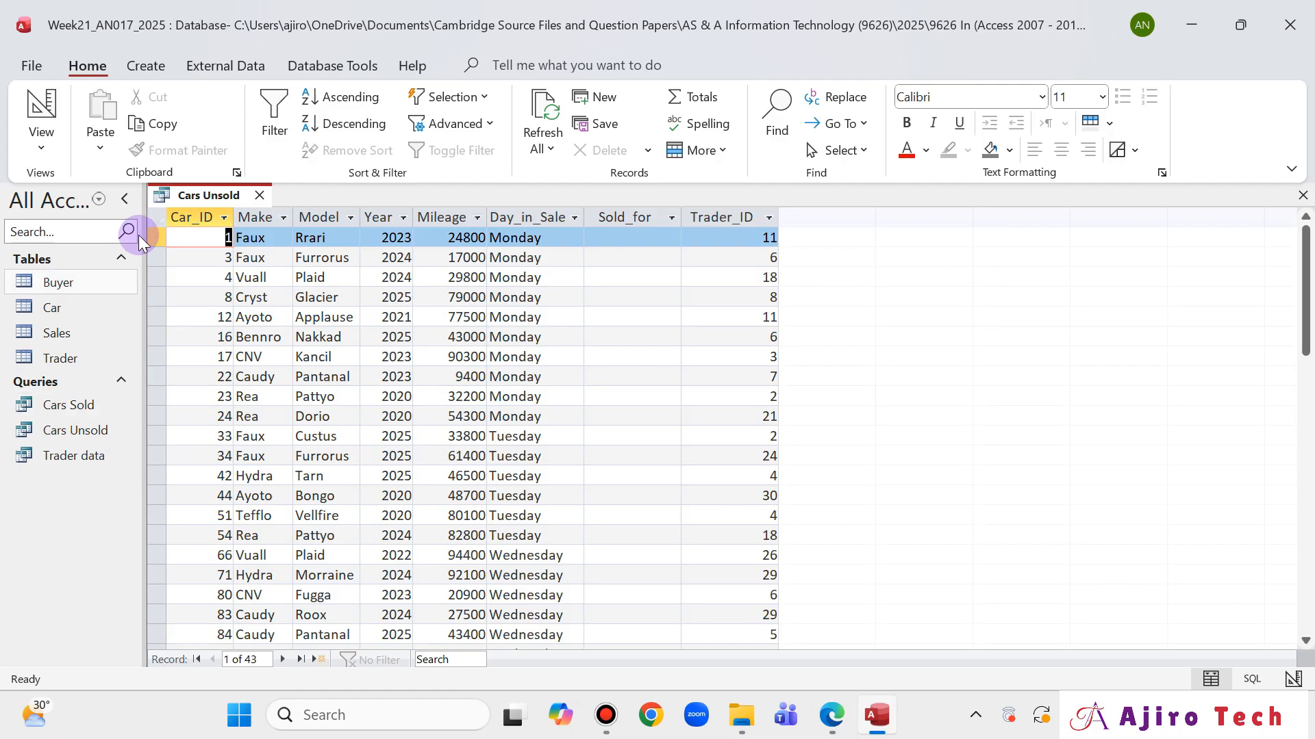
{"action": "right_click", "coordinate": [219, 203]}
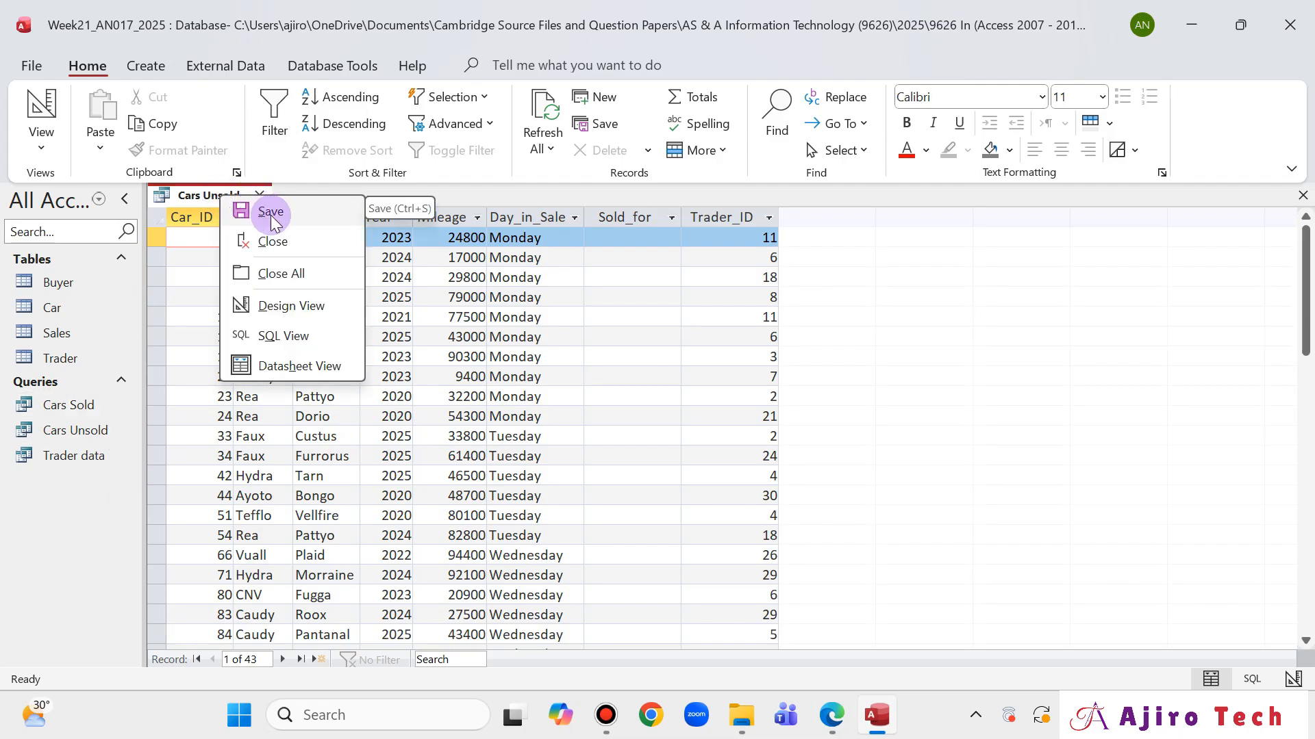
{"action": "left_click", "coordinate": [272, 212]}
{"action": "left_click", "coordinate": [259, 195]}
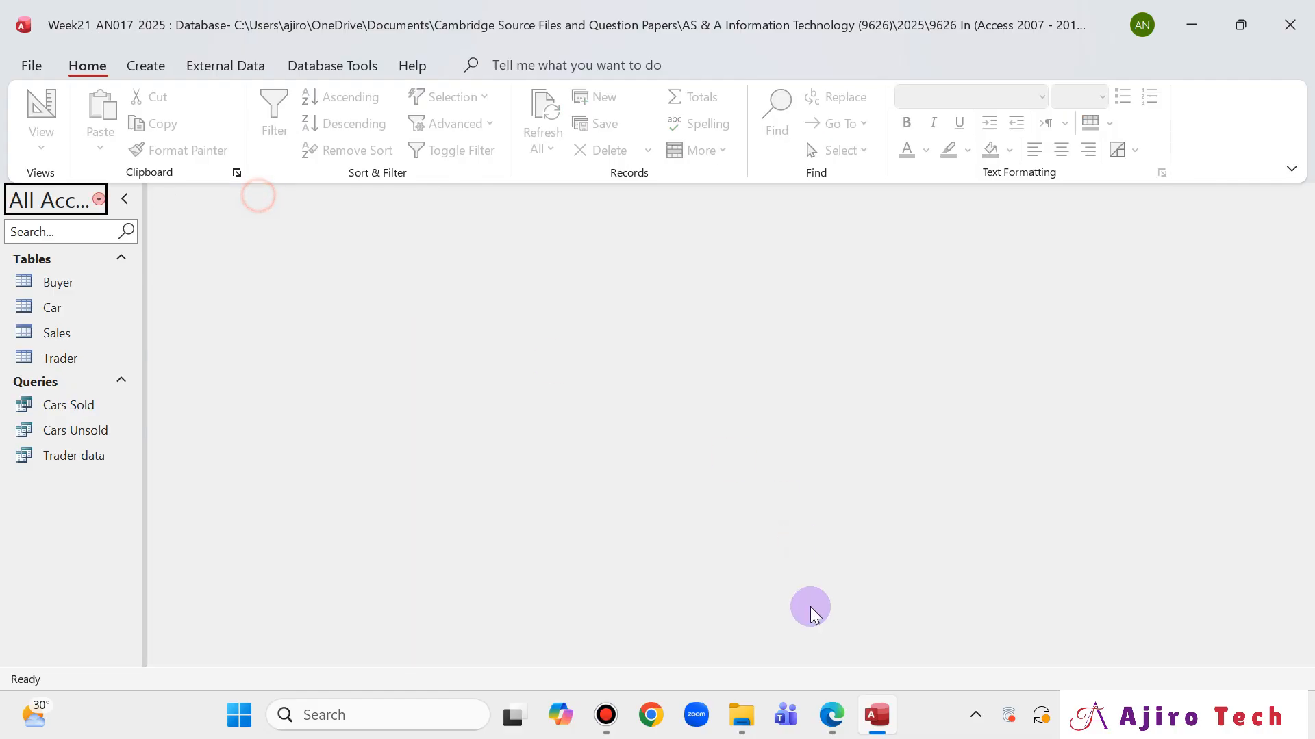
Switch to the question paper in Edge, examine the form requirements below the Cars Unsold subform, and return to Access
{"action": "left_click", "coordinate": [831, 715]}
{"action": "scroll", "coordinate": [1115, 453], "scroll_direction": "down", "scroll_amount": 5}
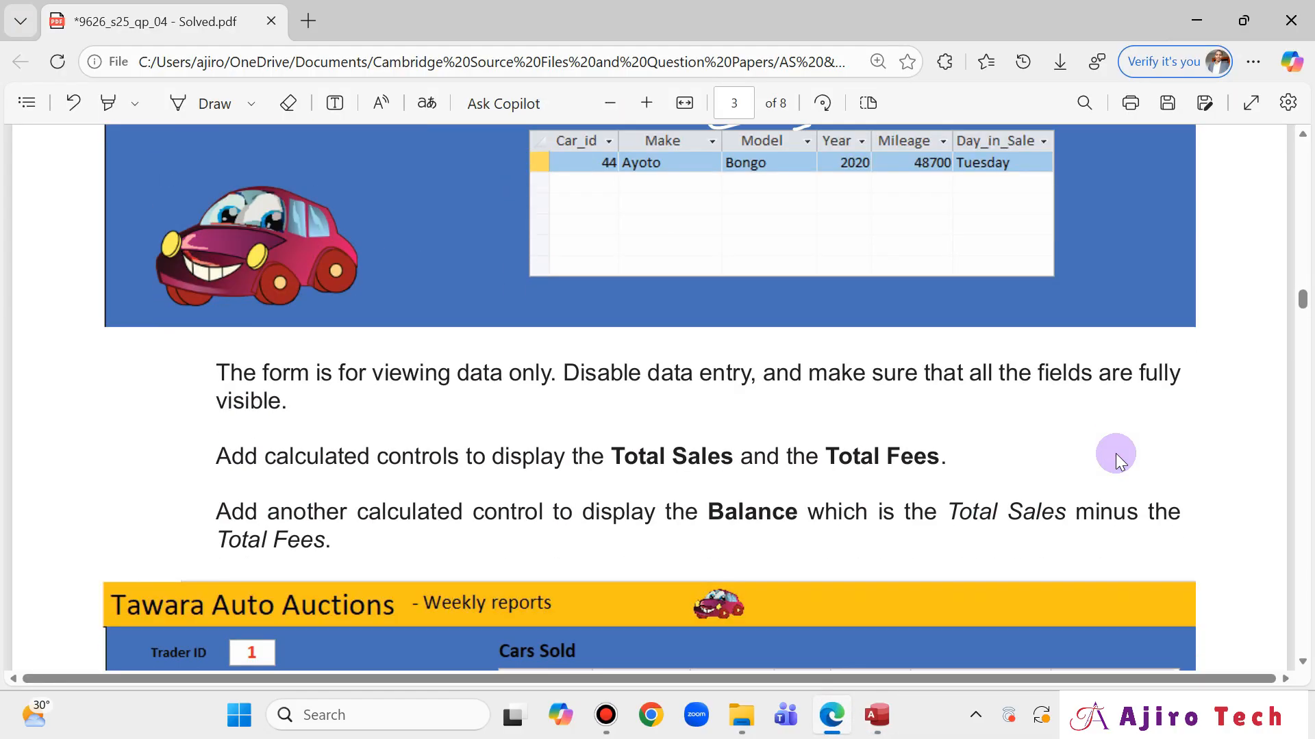
{"action": "scroll", "coordinate": [1115, 453], "scroll_direction": "up", "scroll_amount": 5}
{"action": "left_click", "coordinate": [876, 715]}
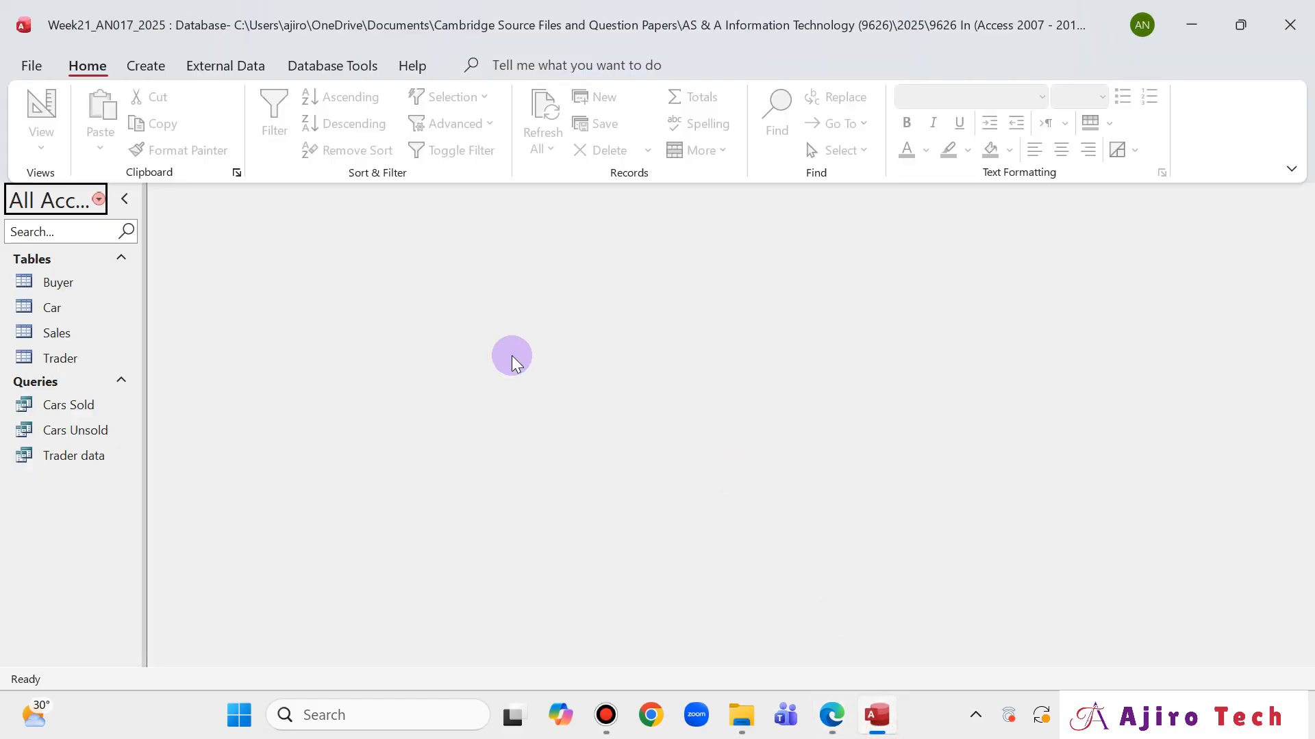